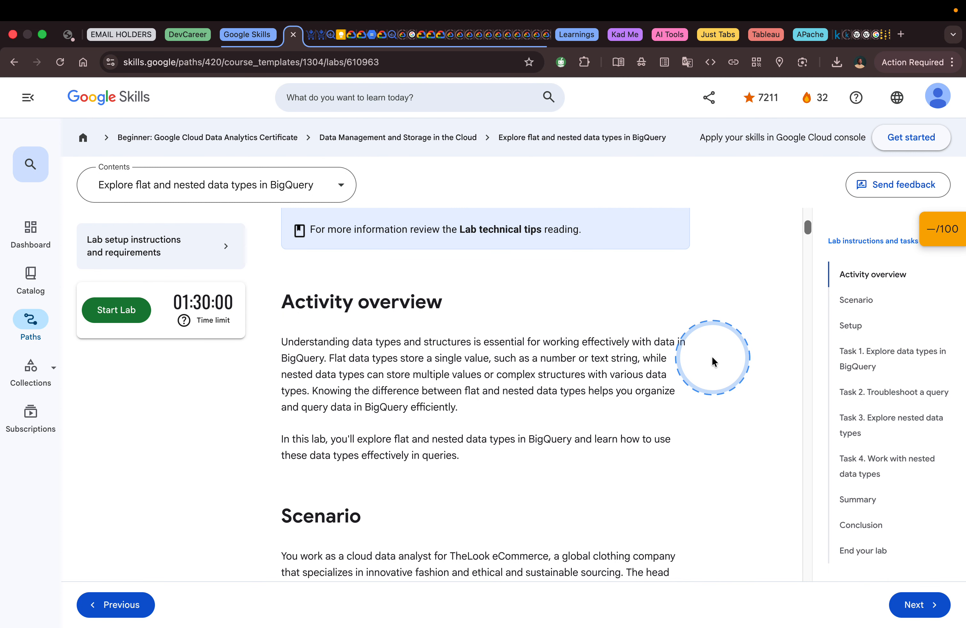
# Step: Launch the Explore flat and nested data types in BigQuery lab with 5 credits
pyautogui.scroll(-1, 708, 355)
pyautogui.scroll(1, 709, 355)
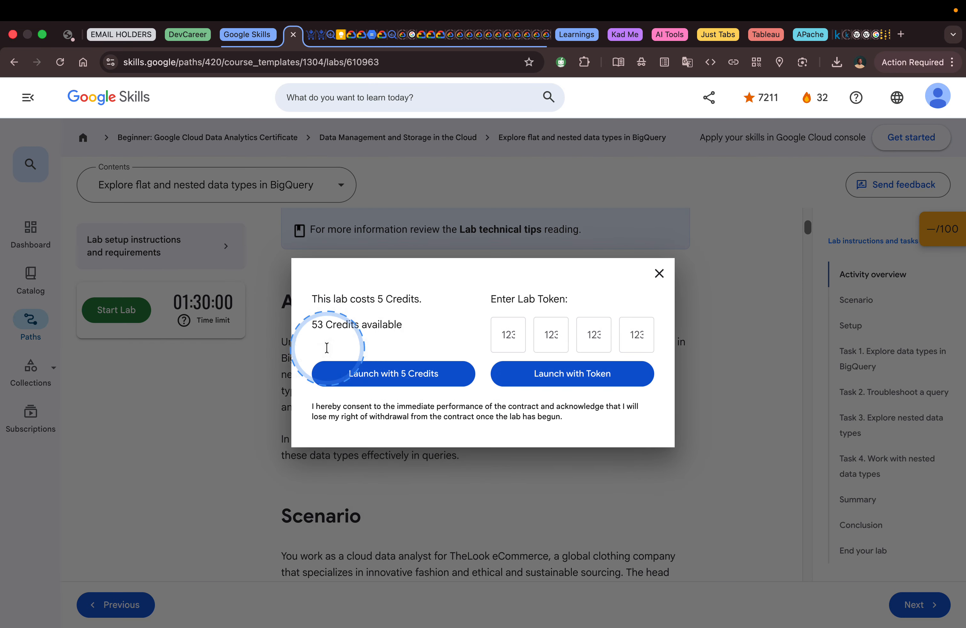
pyautogui.click(422, 382)
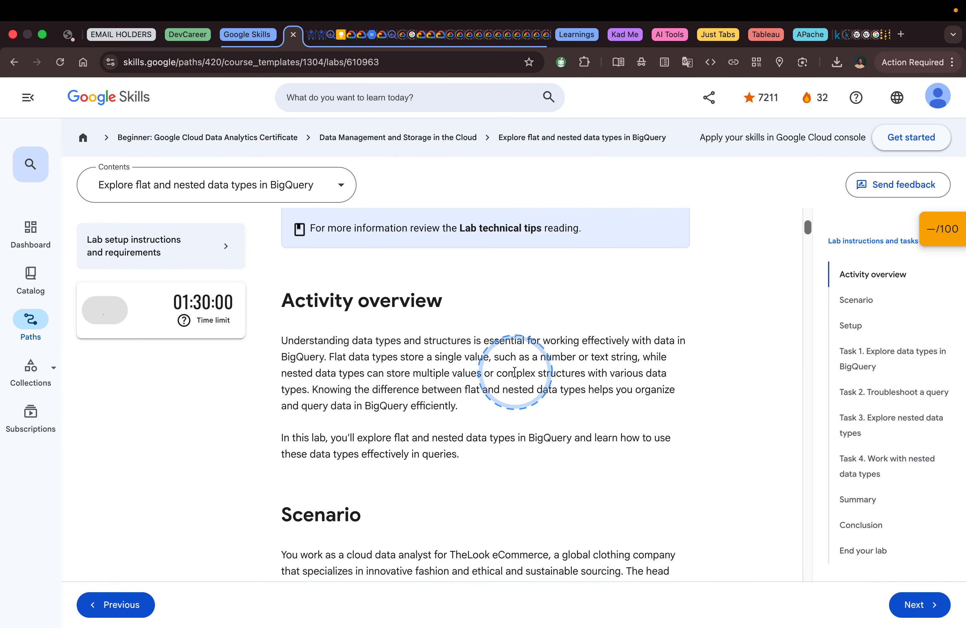
pyautogui.scroll(-1, 514, 372)
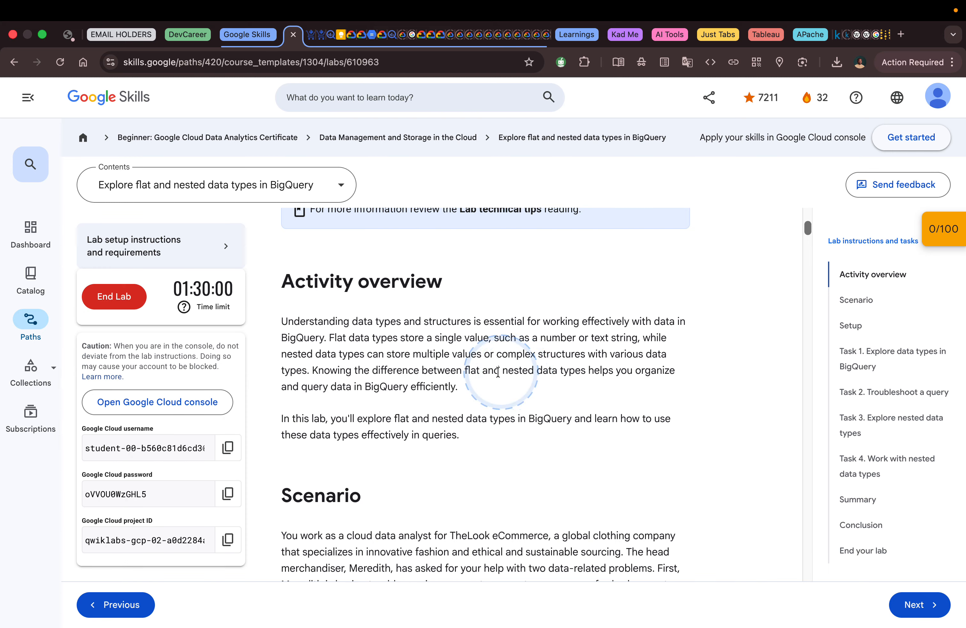
# Step: Open the lab's Google Cloud console in an incognito window and accept the terms of service and email updates
pyautogui.rightClick(173, 406)
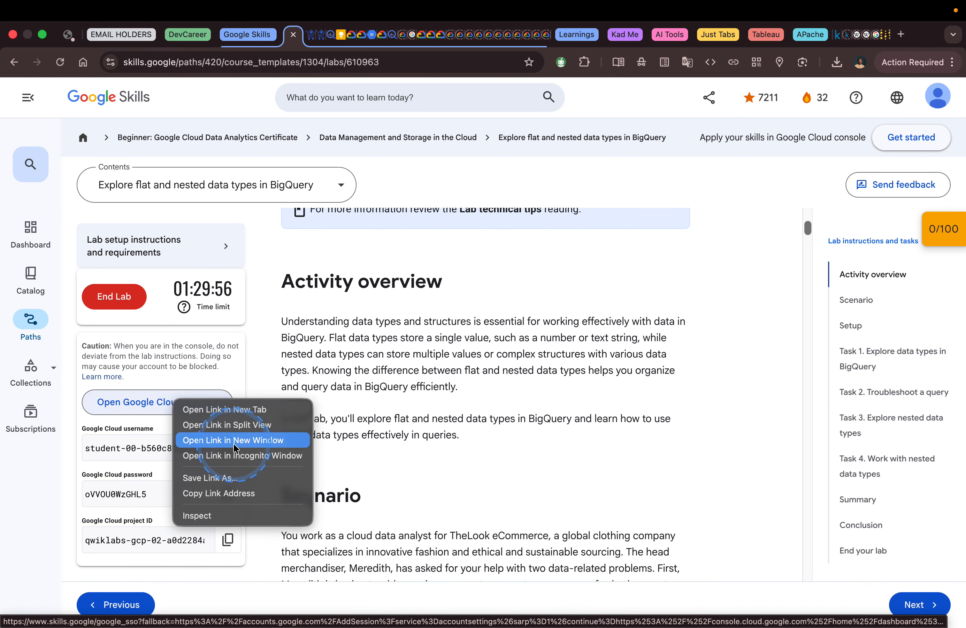
pyautogui.click(262, 454)
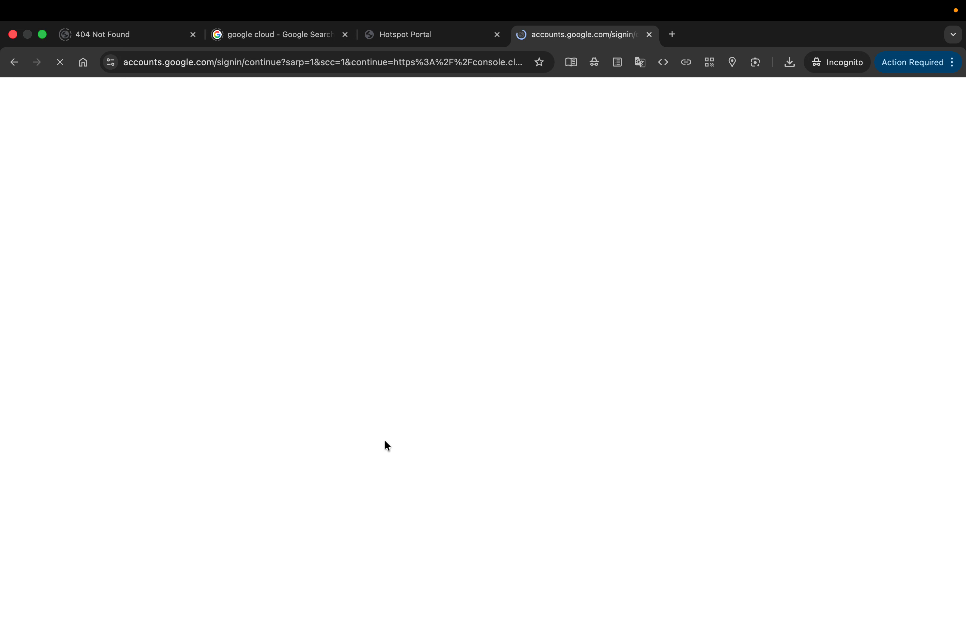
pyautogui.click(414, 446)
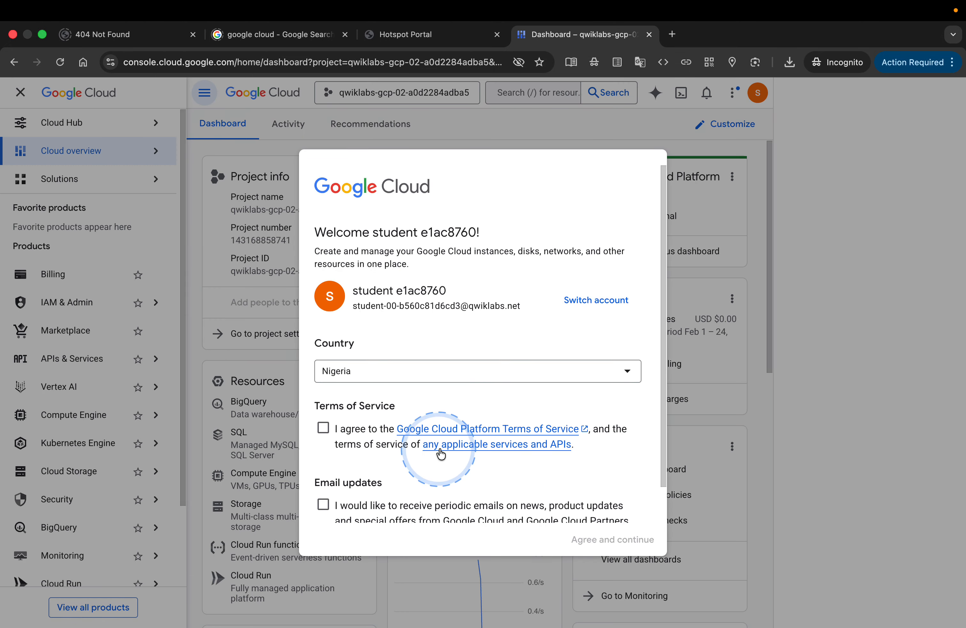
pyautogui.click(323, 429)
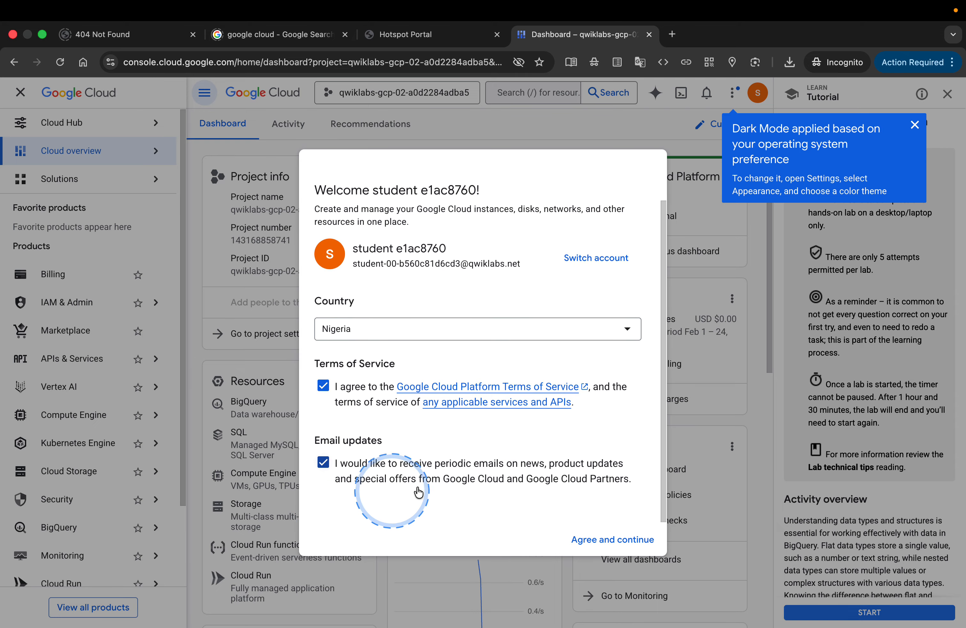
pyautogui.click(600, 539)
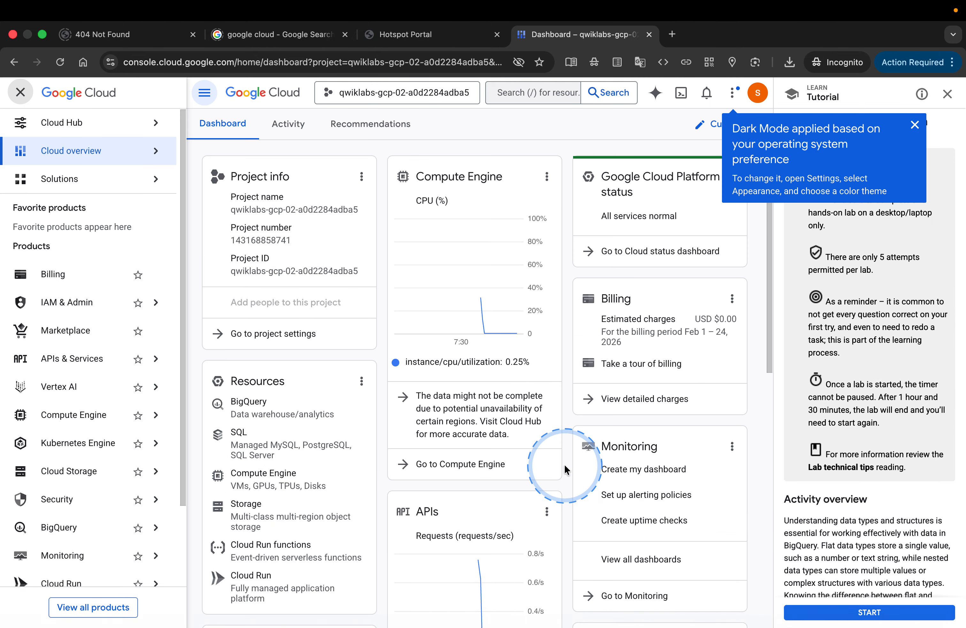
# Step: Return to the lab page, collapse the checkpoints, and read the instructions from the scenario through the Task 1 BigQuery console steps
pyautogui.hotkey('ctrl', 'Left')
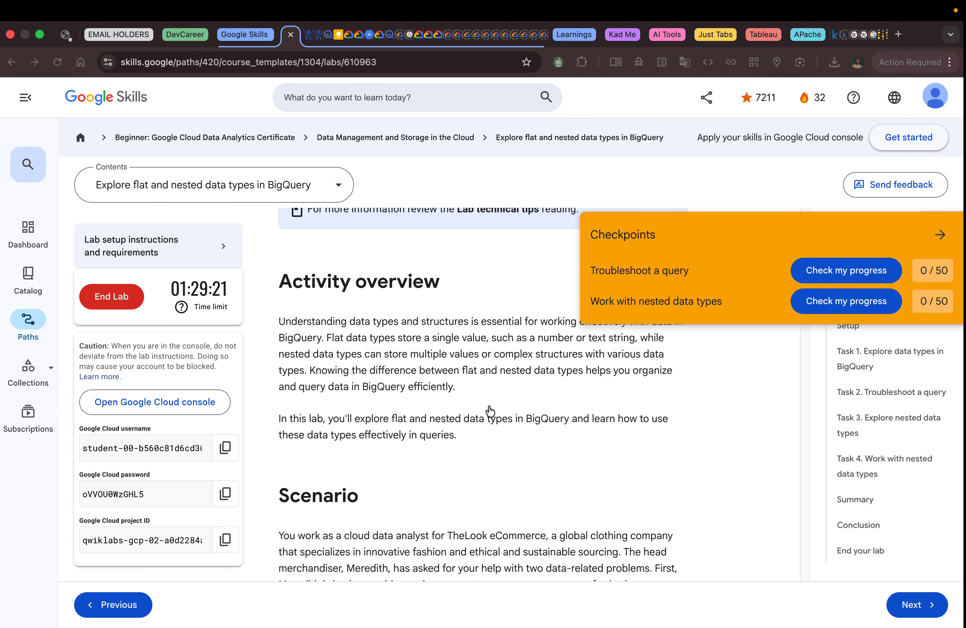
pyautogui.click(943, 235)
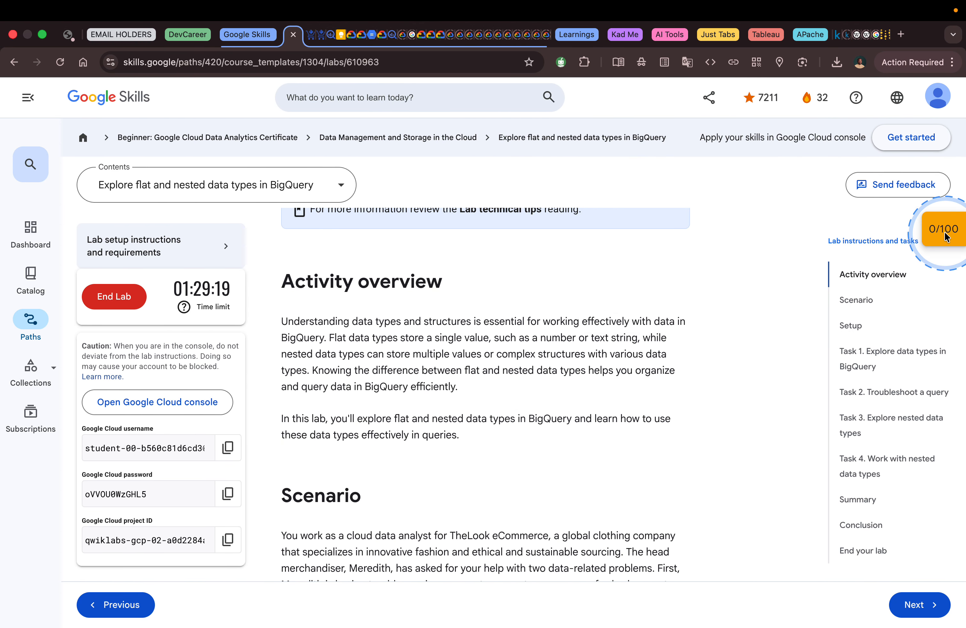
pyautogui.scroll(-3, 717, 375)
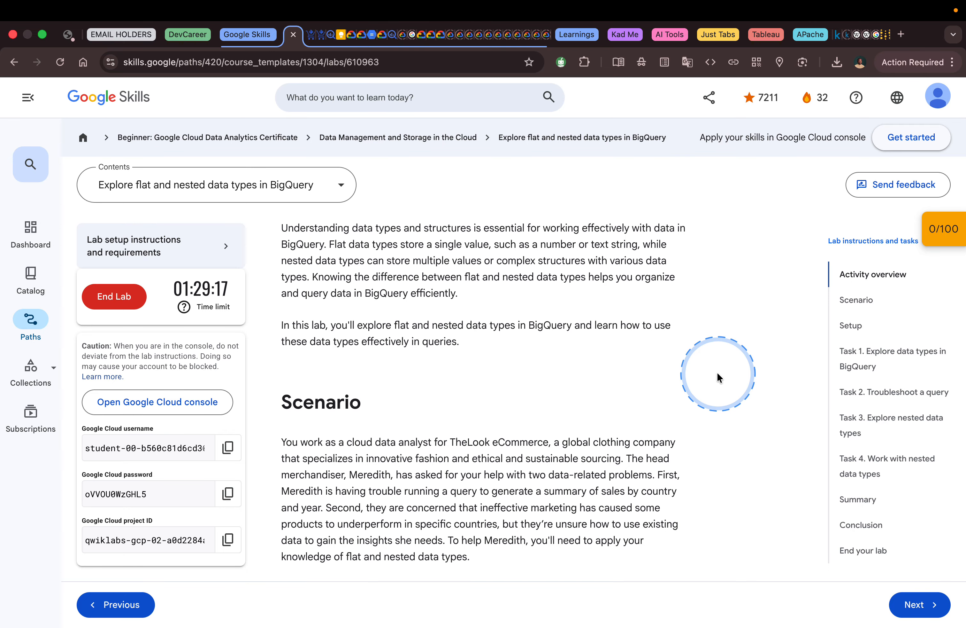
pyautogui.scroll(-2, 718, 376)
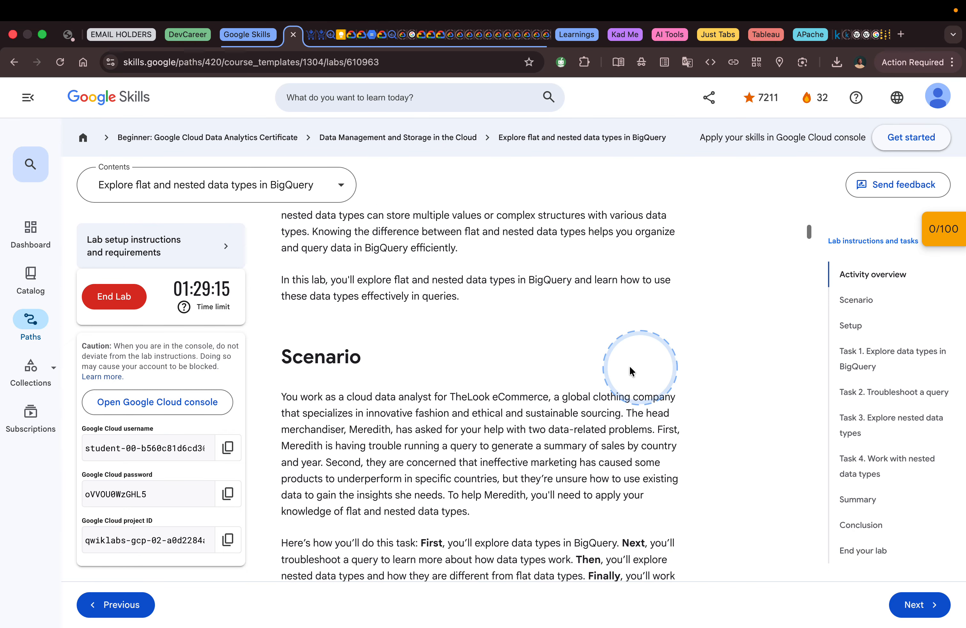
pyautogui.scroll(-2, 603, 354)
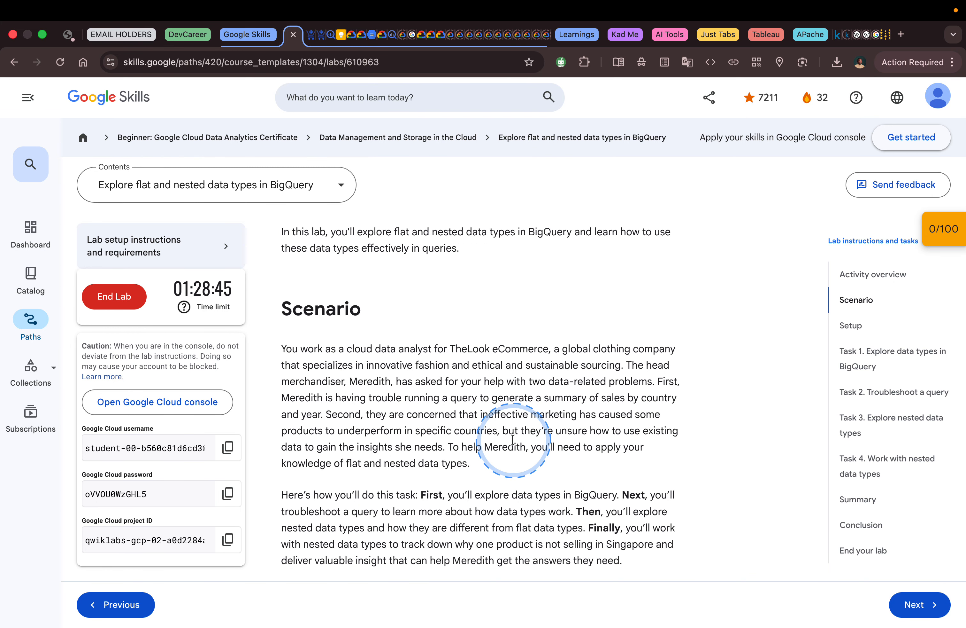
pyautogui.scroll(-3, 512, 439)
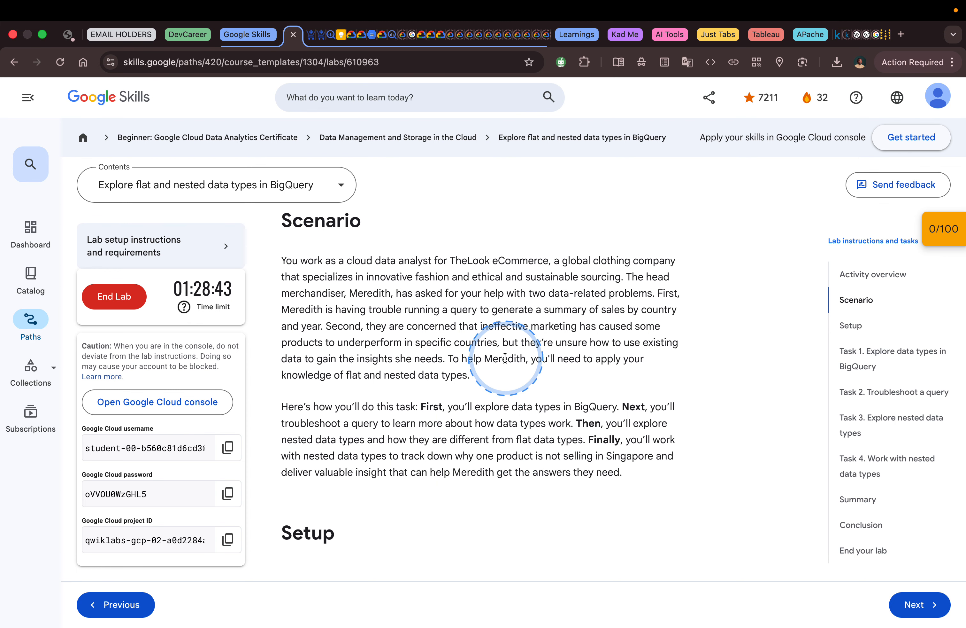
pyautogui.scroll(-8, 538, 411)
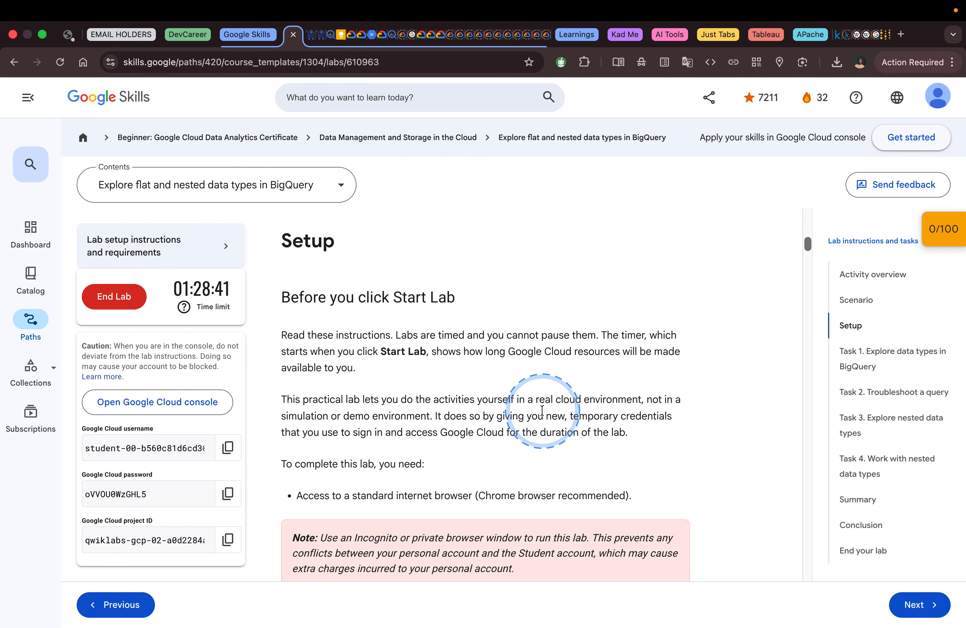
pyautogui.scroll(-10, 542, 410)
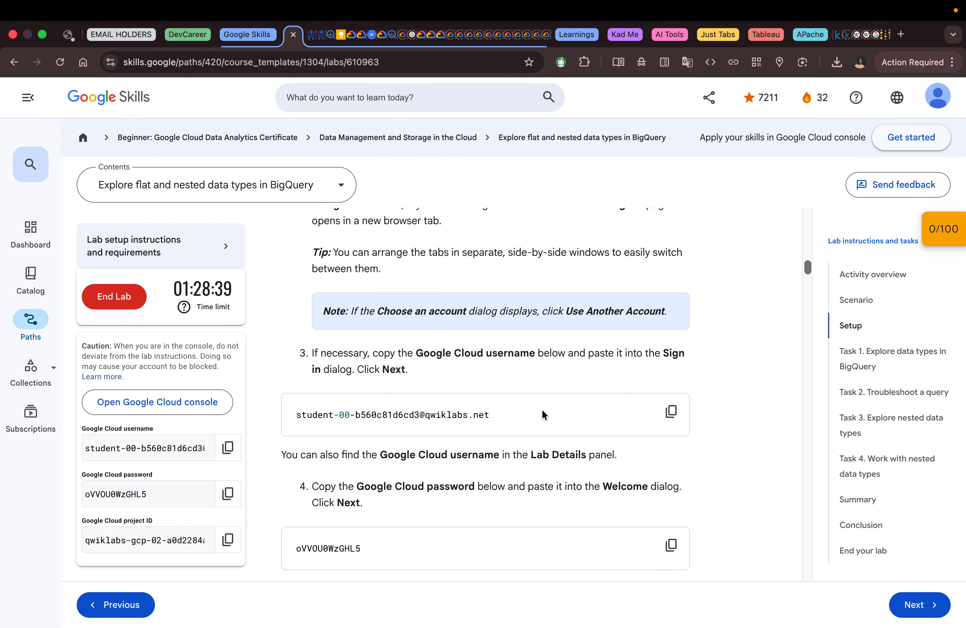
pyautogui.scroll(-10, 542, 411)
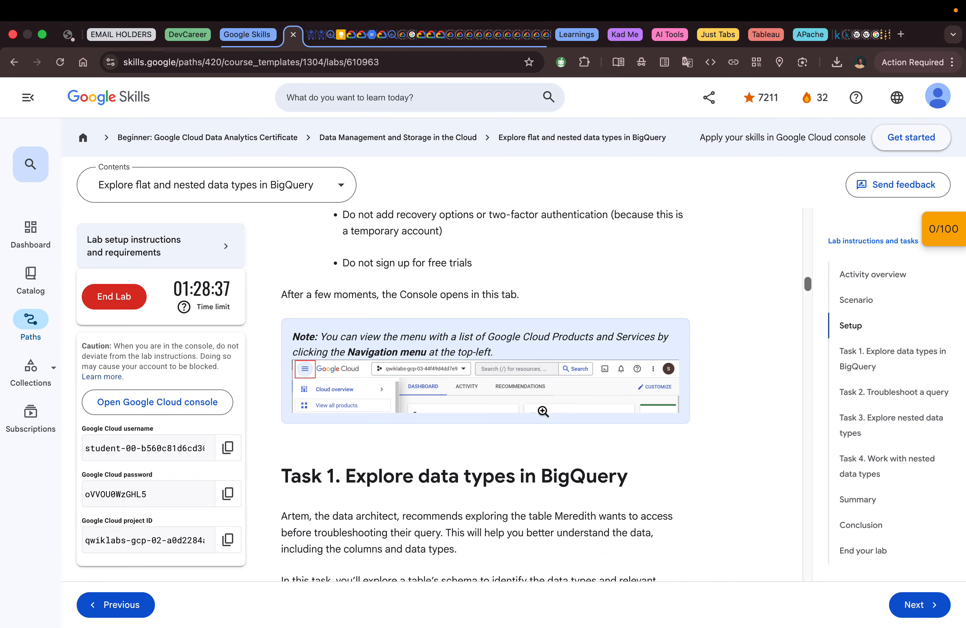
pyautogui.scroll(-8, 543, 410)
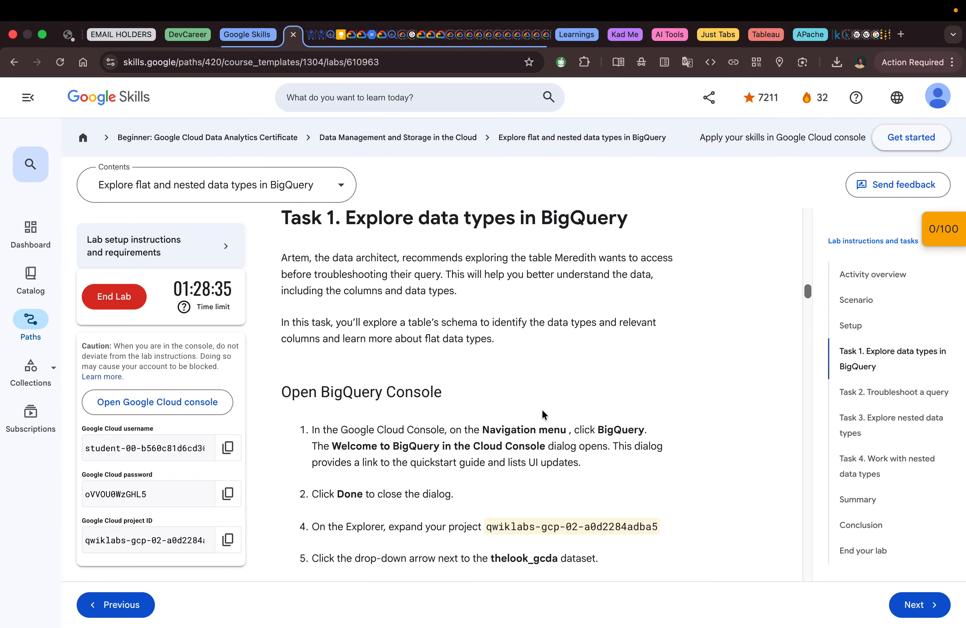
pyautogui.scroll(-1, 434, 432)
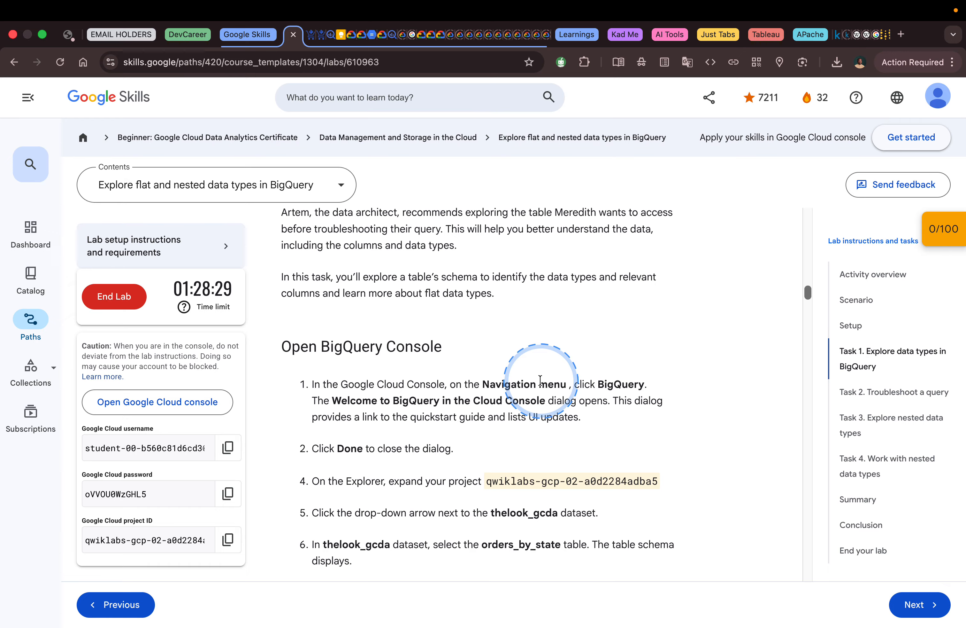
# Step: Switch to the Google Cloud console, open BigQuery following the lab's Task 1 steps, and dismiss the welcome dialog
pyautogui.hotkey('ctrl', 'Right')
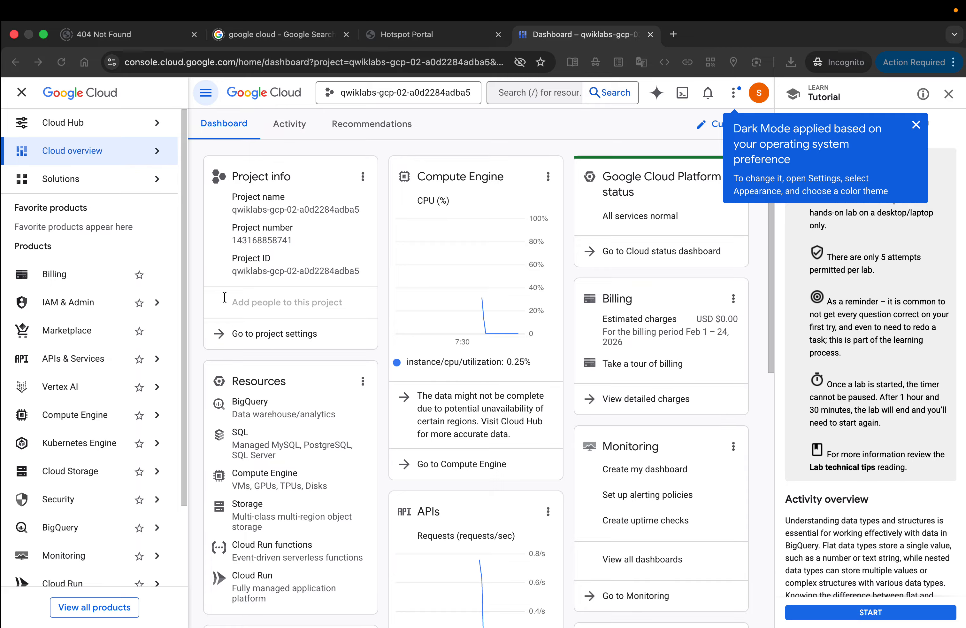
pyautogui.click(204, 102)
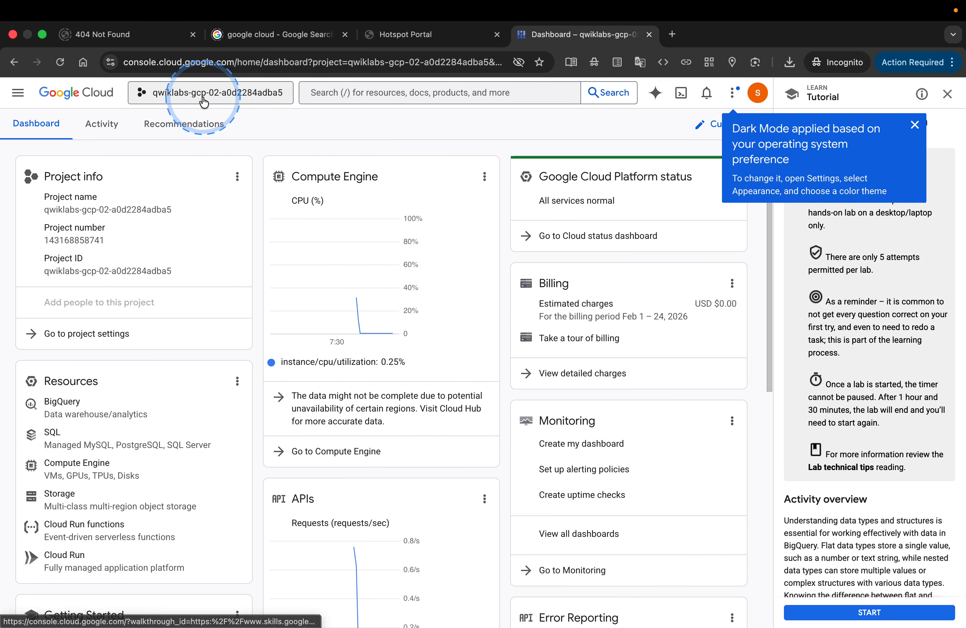
pyautogui.click(17, 98)
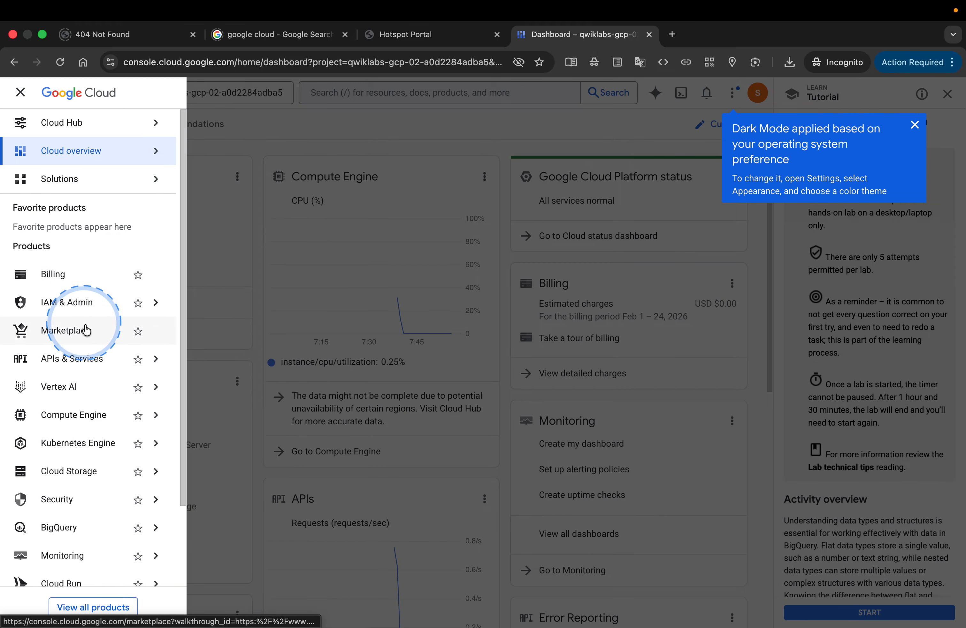
pyautogui.moveTo(95, 372)
pyautogui.scroll(-2, 100, 428)
pyautogui.moveTo(92, 473)
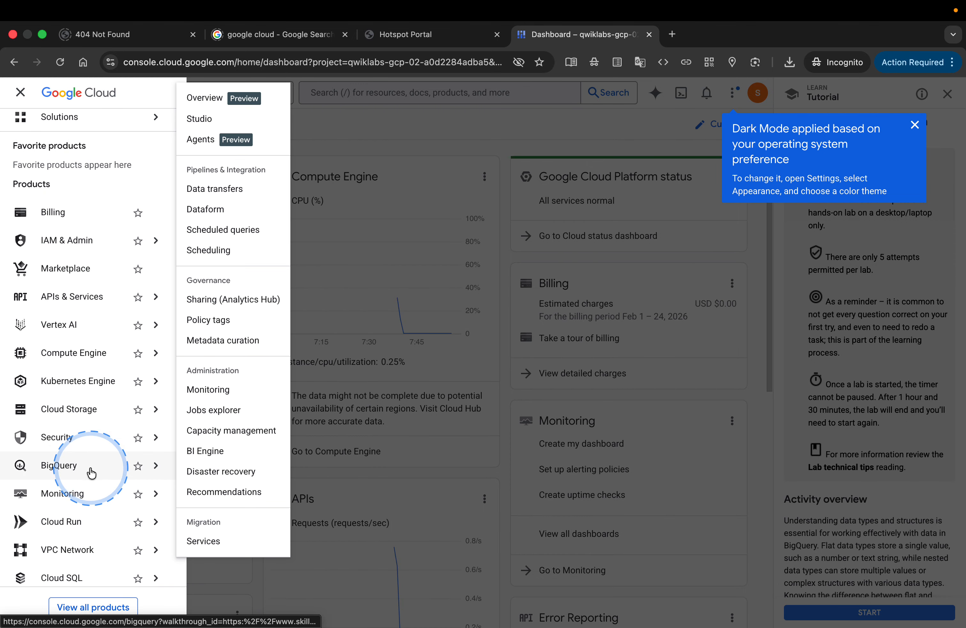
pyautogui.hotkey('ctrl', 'Left')
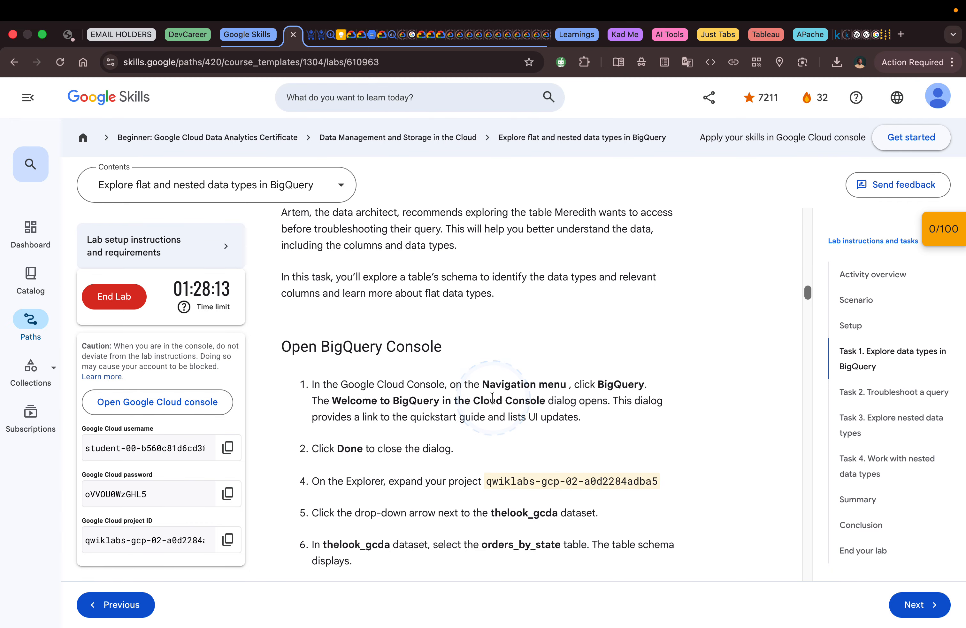
pyautogui.scroll(-3, 492, 397)
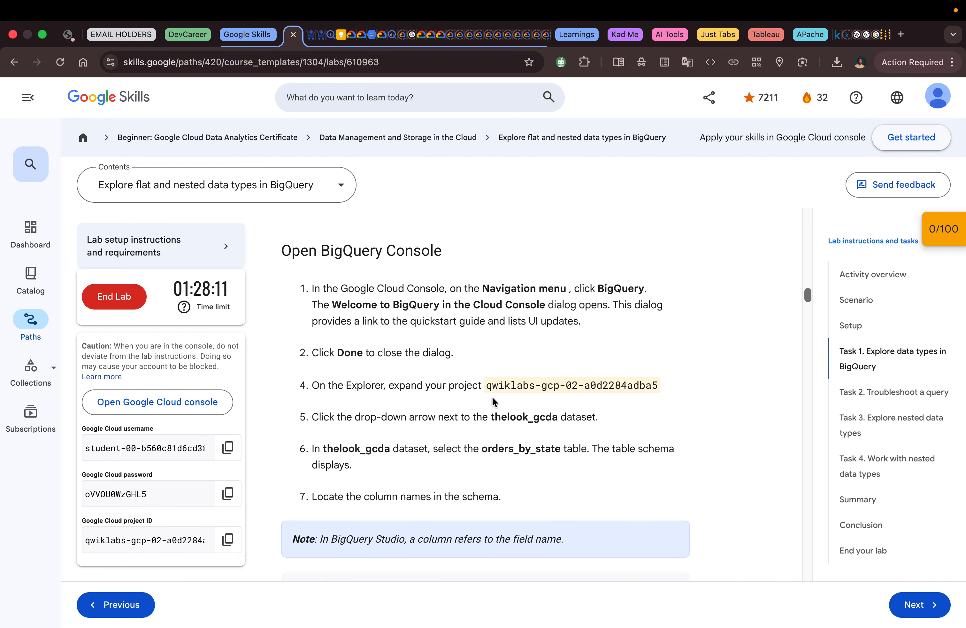
pyautogui.hotkey('ctrl', 'Right')
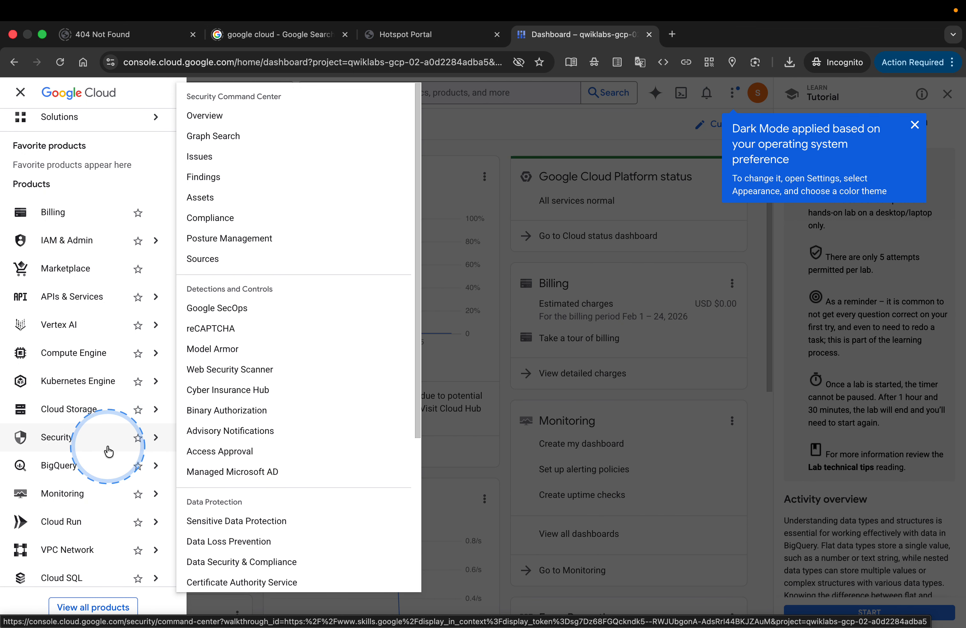
pyautogui.click(83, 475)
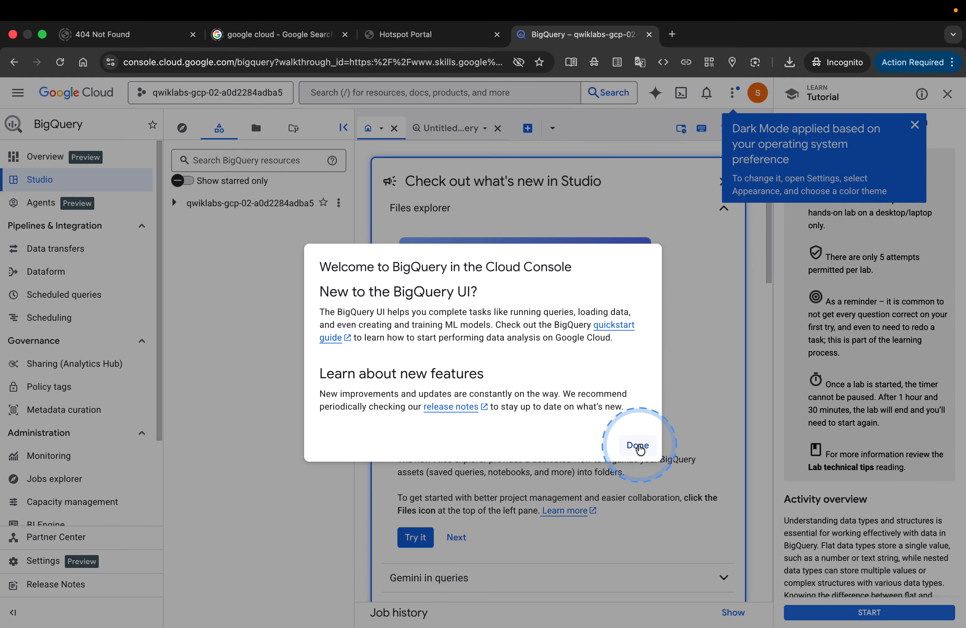
pyautogui.click(640, 448)
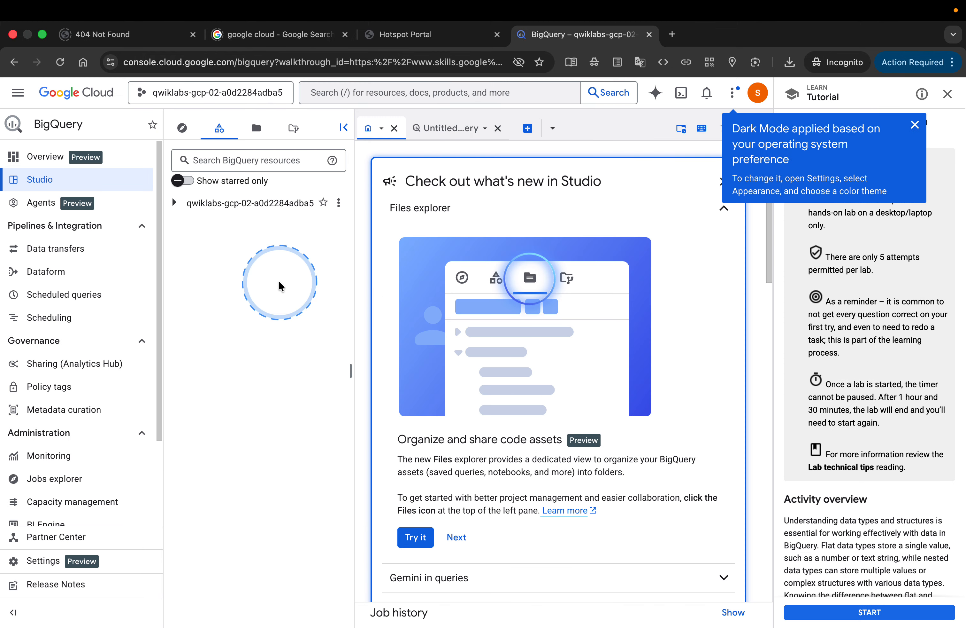
# Step: Expand the lab project and its thelook_gcda dataset in the BigQuery explorer to list the tables
pyautogui.click(175, 204)
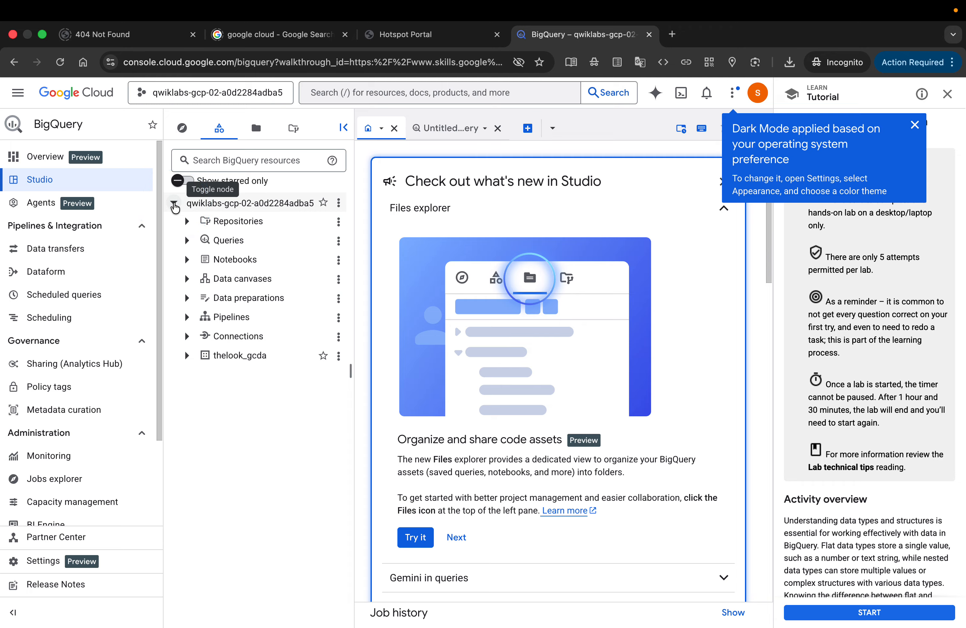
pyautogui.click(187, 336)
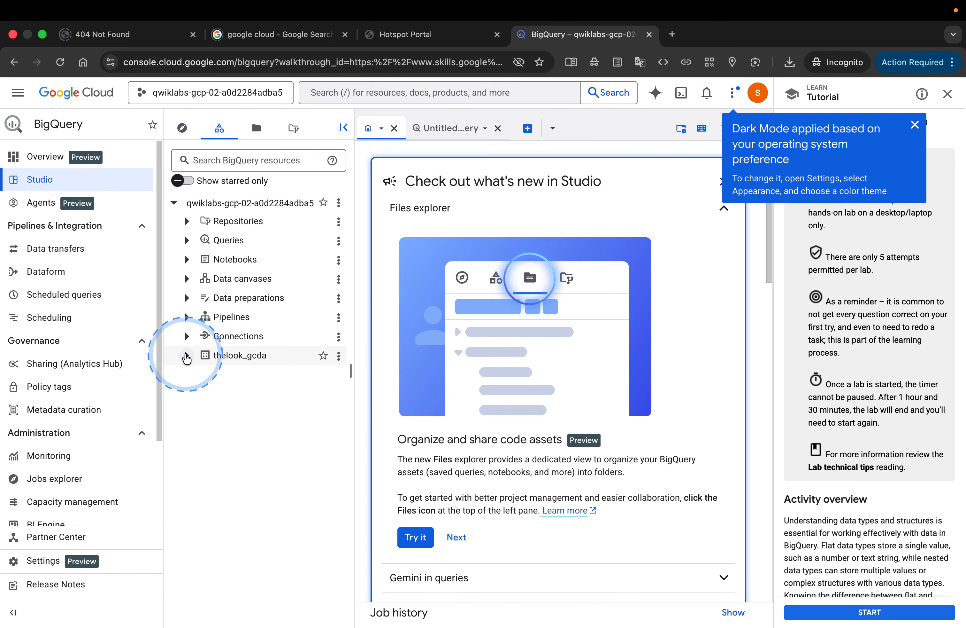
pyautogui.click(185, 355)
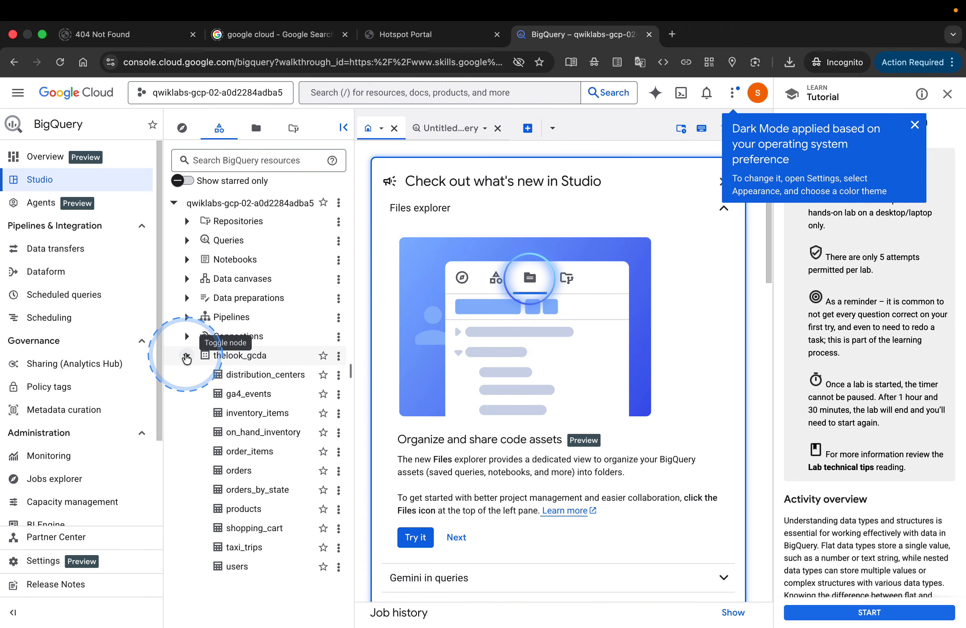
# Step: Check the lab's next instructions, then open the orders_by_state table in the thelook_gcda dataset to display its schema
pyautogui.hotkey('ctrl', 'Left')
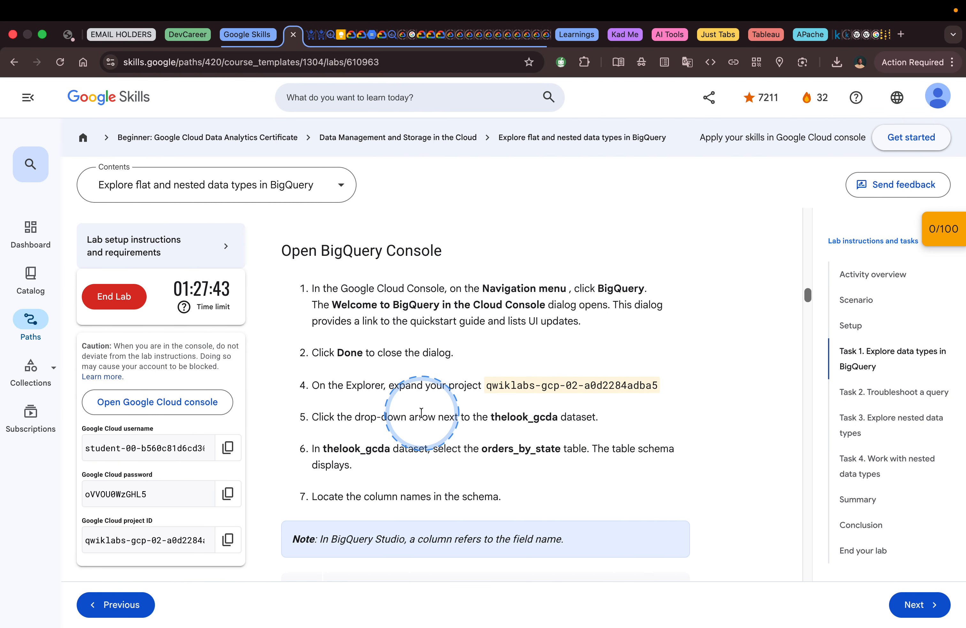
pyautogui.scroll(-5, 421, 412)
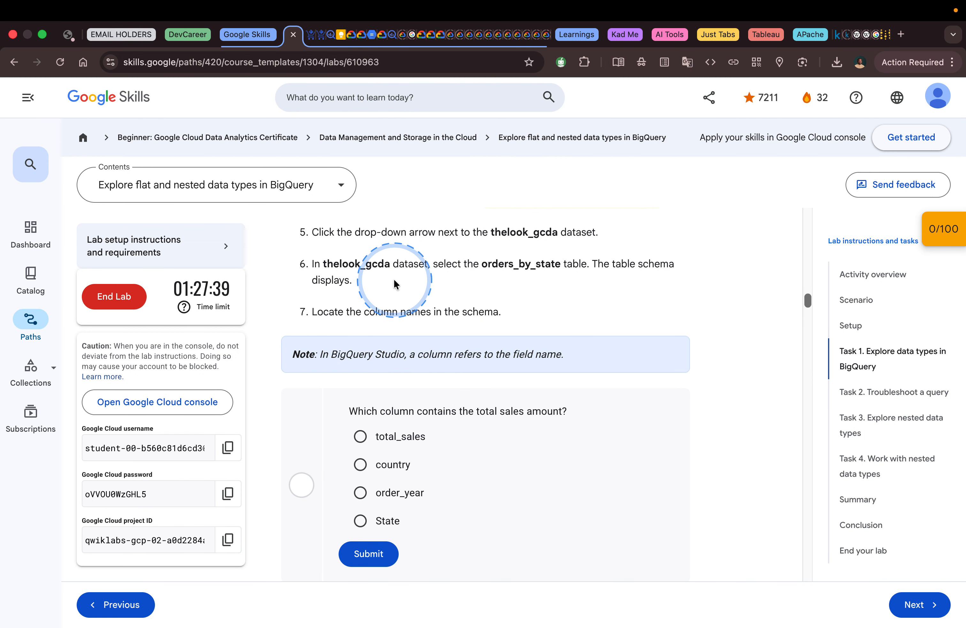
pyautogui.scroll(1, 427, 274)
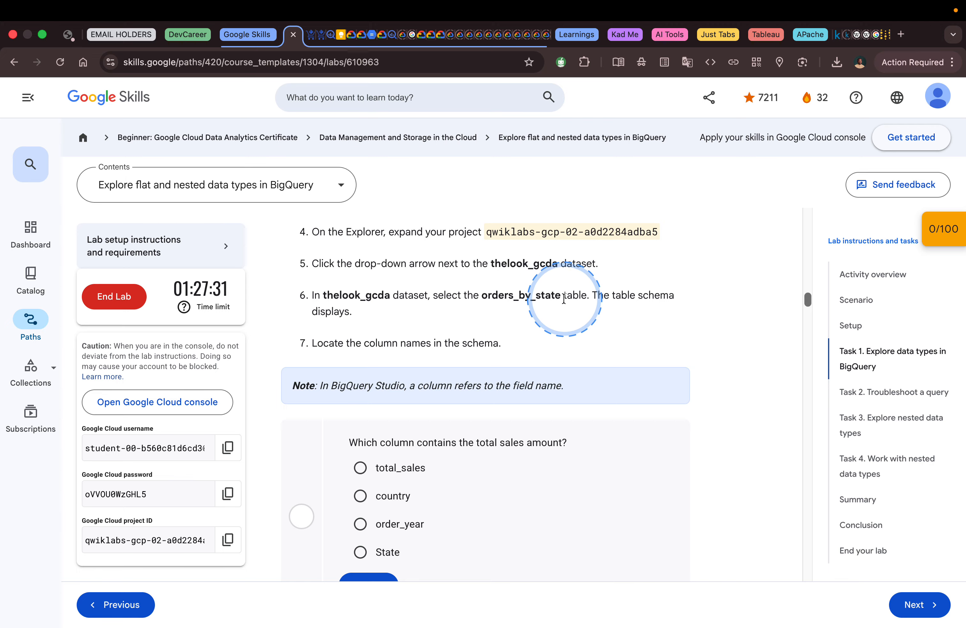
pyautogui.hotkey('ctrl', 'Right')
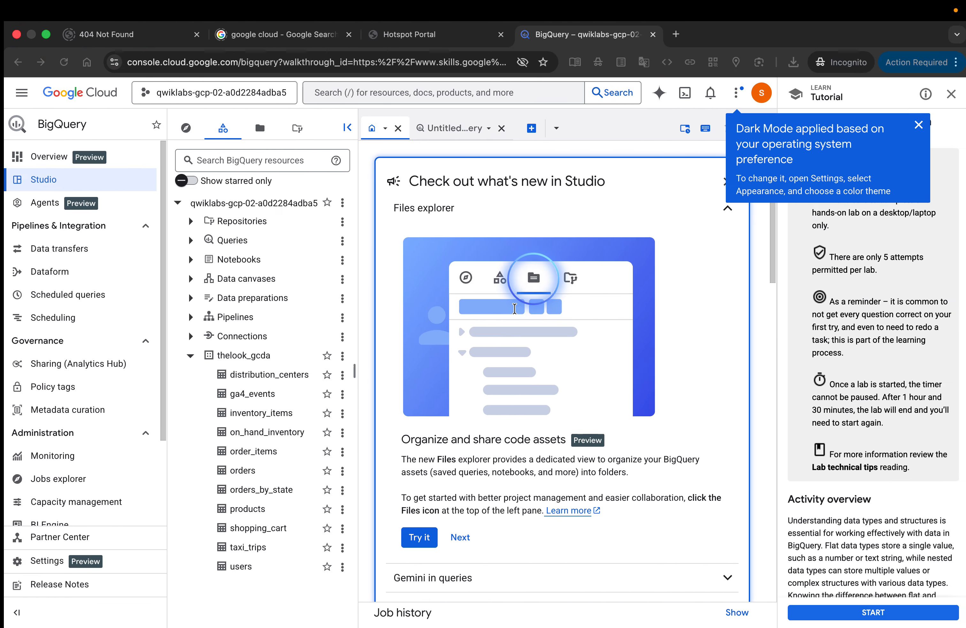
pyautogui.click(267, 491)
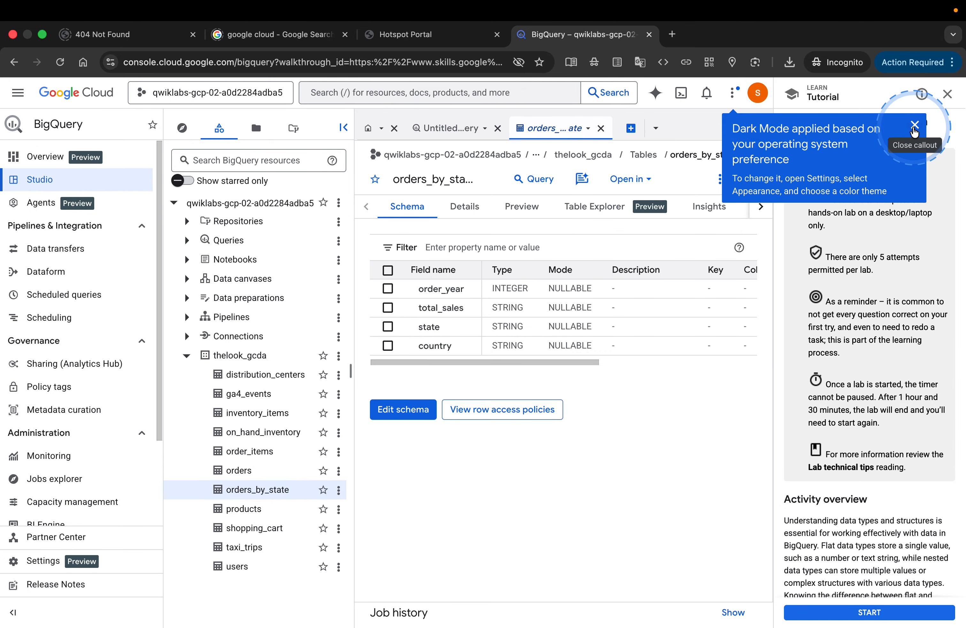
# Step: Dismiss the Dark Mode callout and leave the console tutorial
pyautogui.click(915, 125)
pyautogui.click(948, 95)
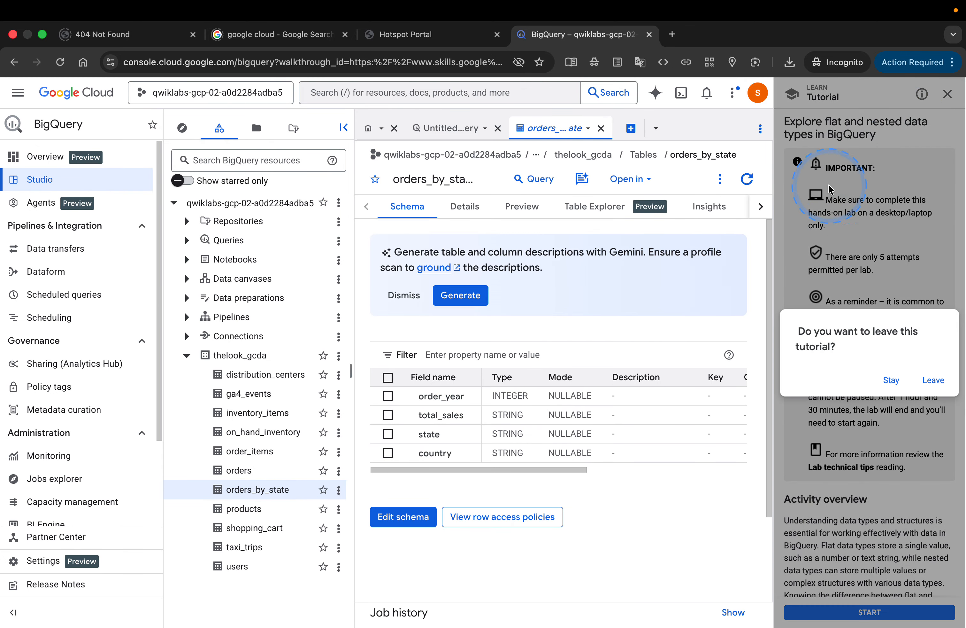
pyautogui.click(934, 380)
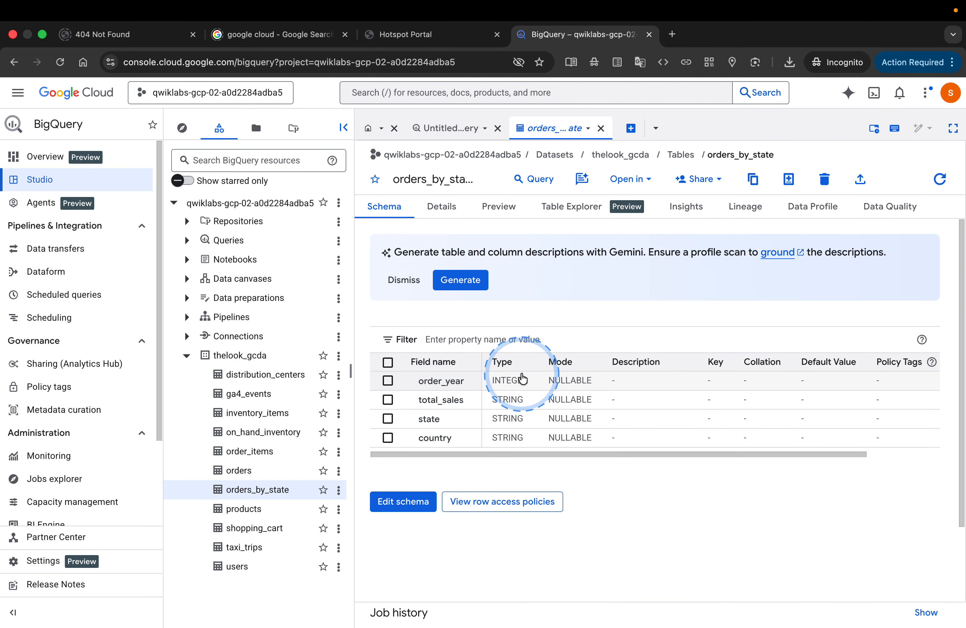
# Step: Compare the lab question with the orders_by_state field names and submit total_sales as the column containing the total sales amount
pyautogui.hotkey('ctrl', 'Left')
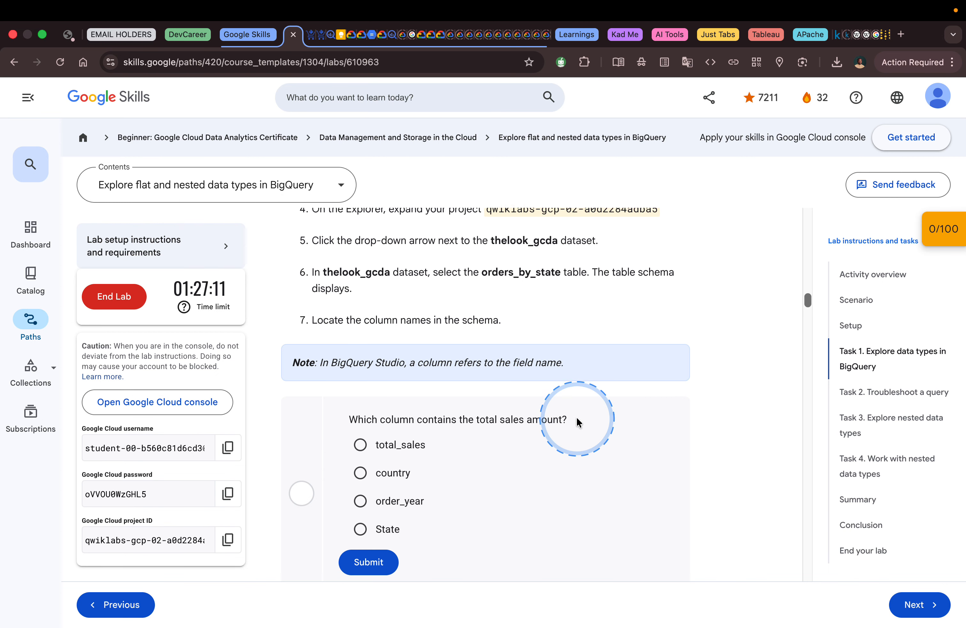
pyautogui.scroll(-1, 576, 416)
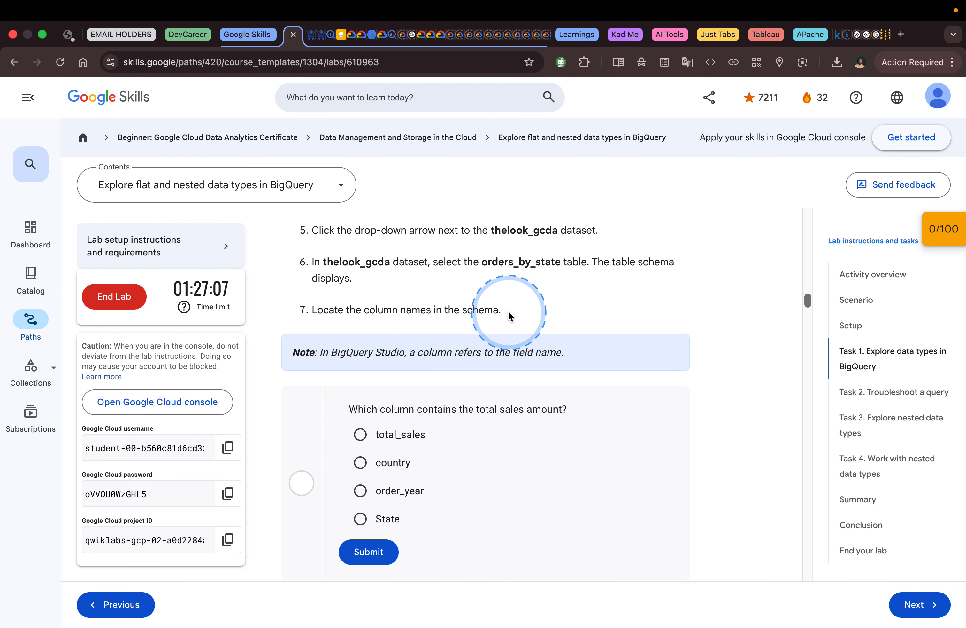
pyautogui.hotkey('ctrl', 'Right')
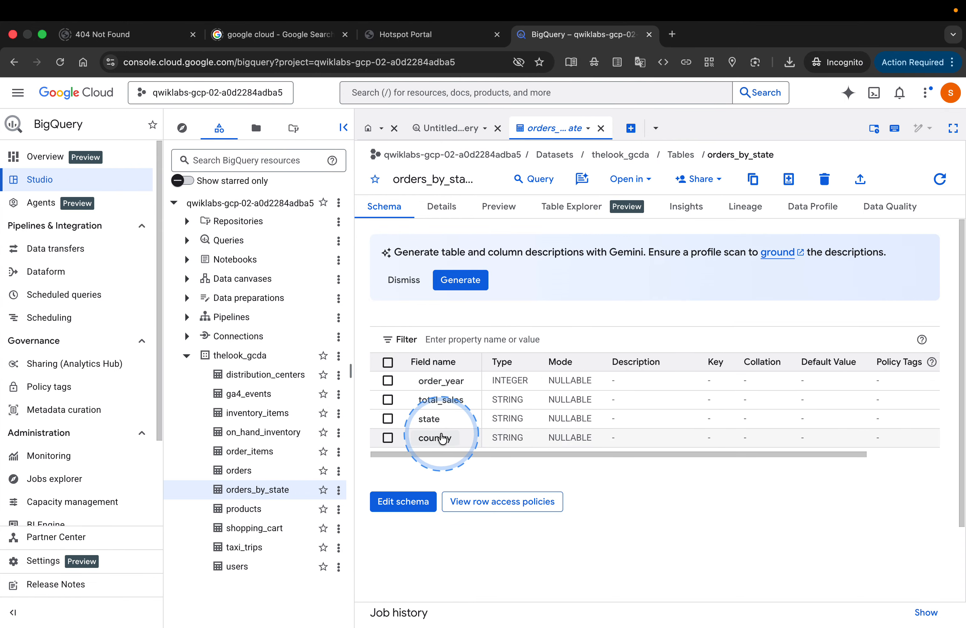
pyautogui.hotkey('ctrl', 'Left')
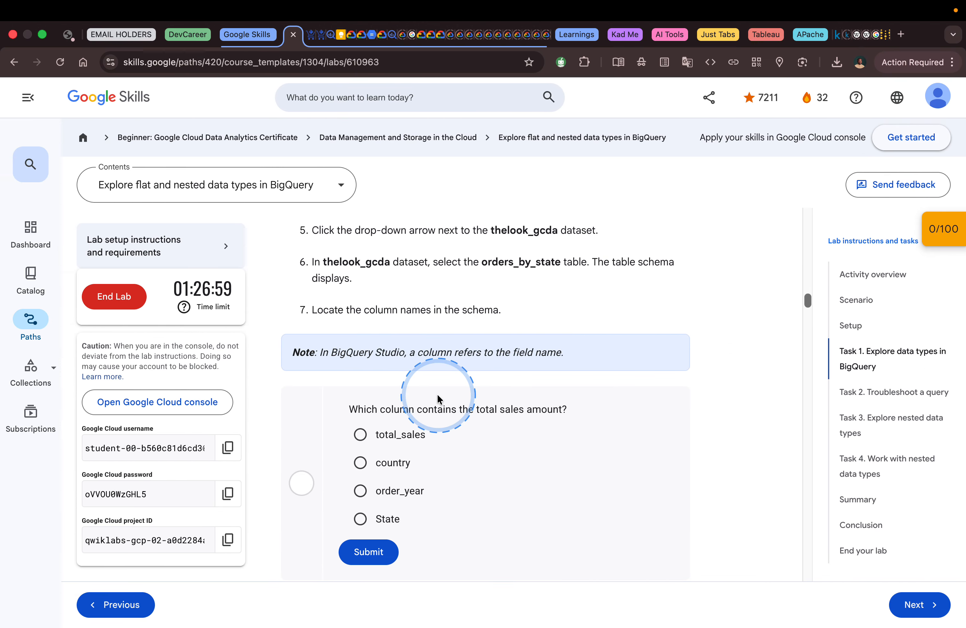
pyautogui.scroll(-2, 444, 387)
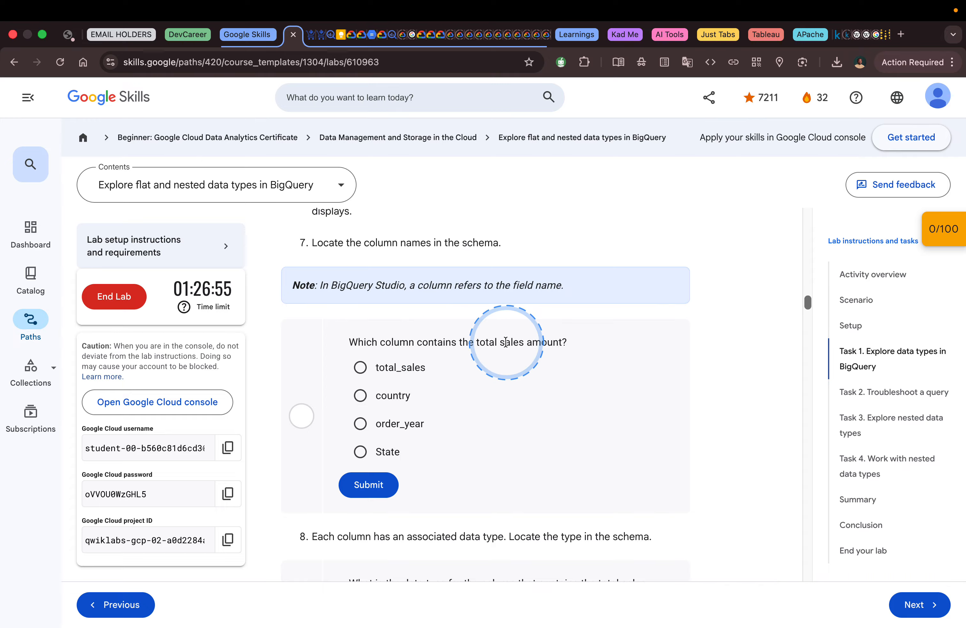
pyautogui.hotkey('ctrl', 'Right')
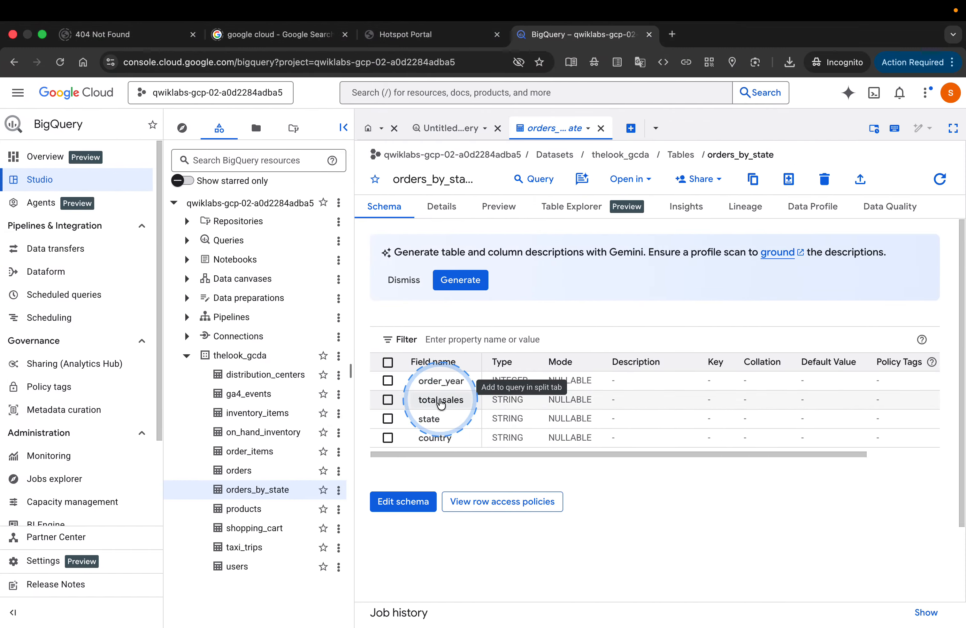
pyautogui.hotkey('ctrl', 'Left')
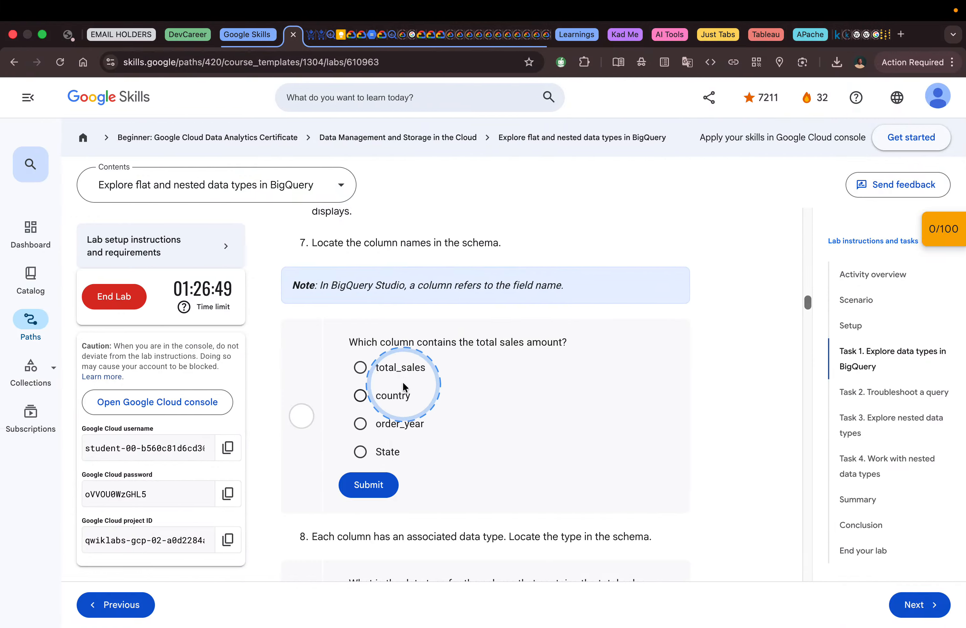
pyautogui.click(403, 368)
pyautogui.click(382, 486)
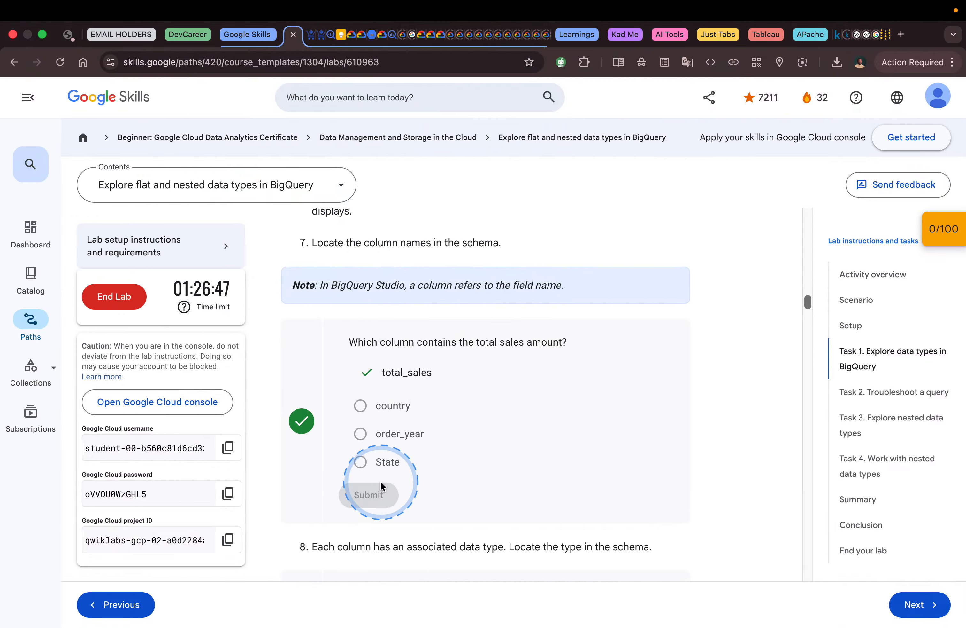
# Step: Read the lab question about the total sales column's data type and return to the orders_by_state schema in BigQuery
pyautogui.scroll(-5, 518, 449)
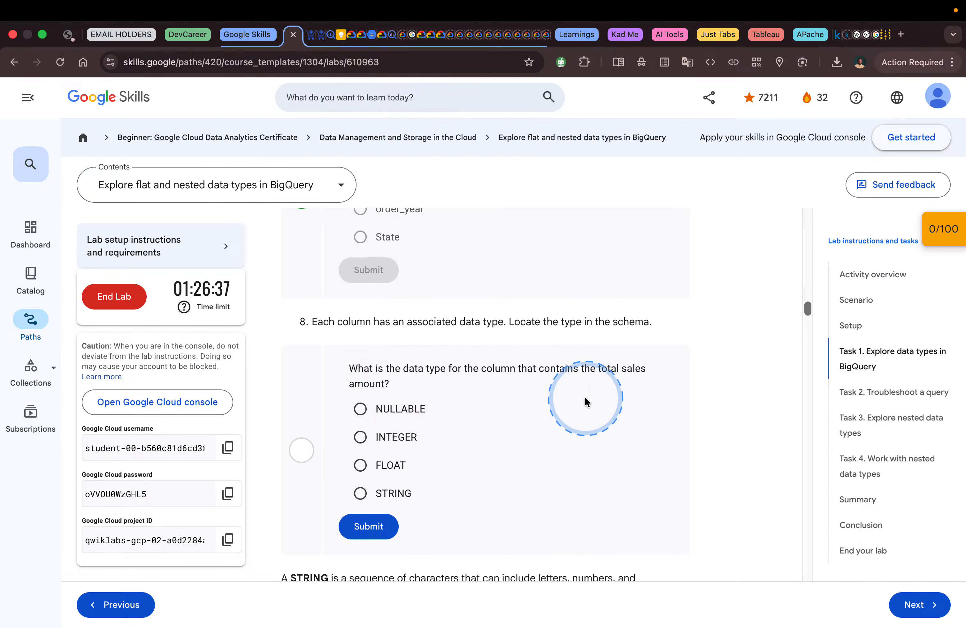
pyautogui.scroll(-1, 596, 397)
pyautogui.hotkey('ctrl', 'Right')
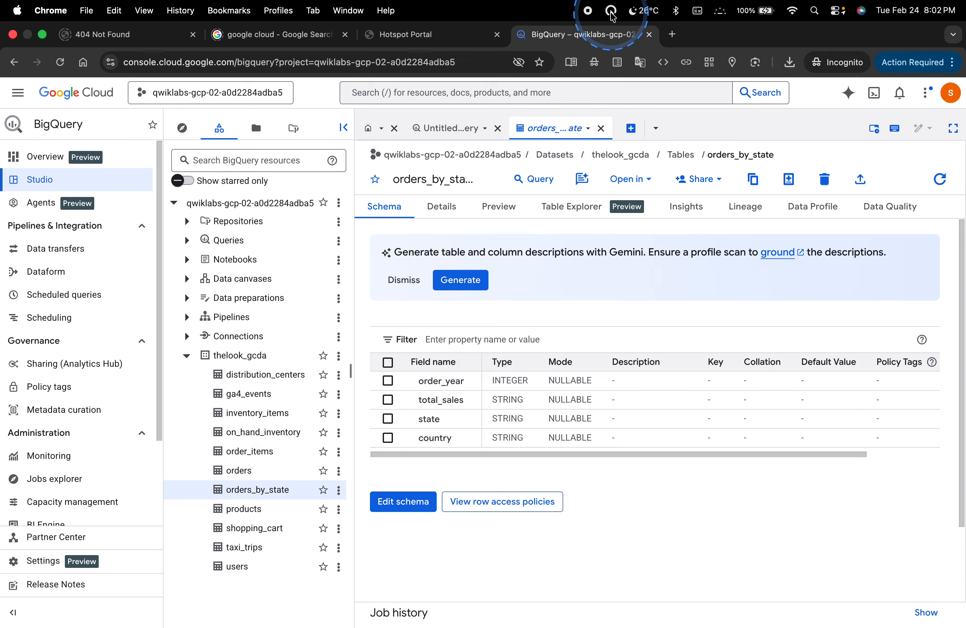
# Step: Quit the Pro Mouse utility and launch it again
pyautogui.click(612, 12)
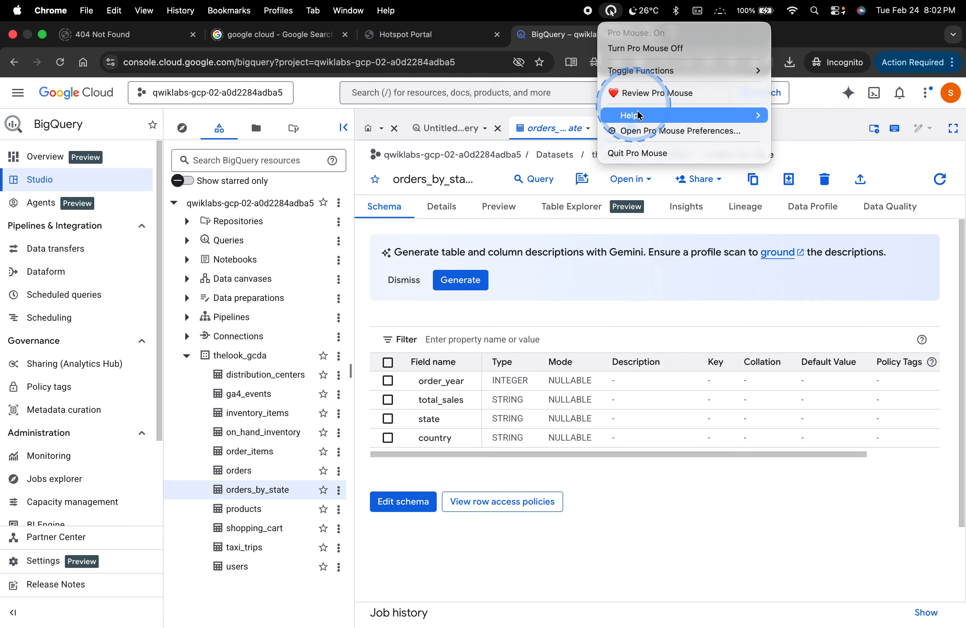
pyautogui.click(643, 152)
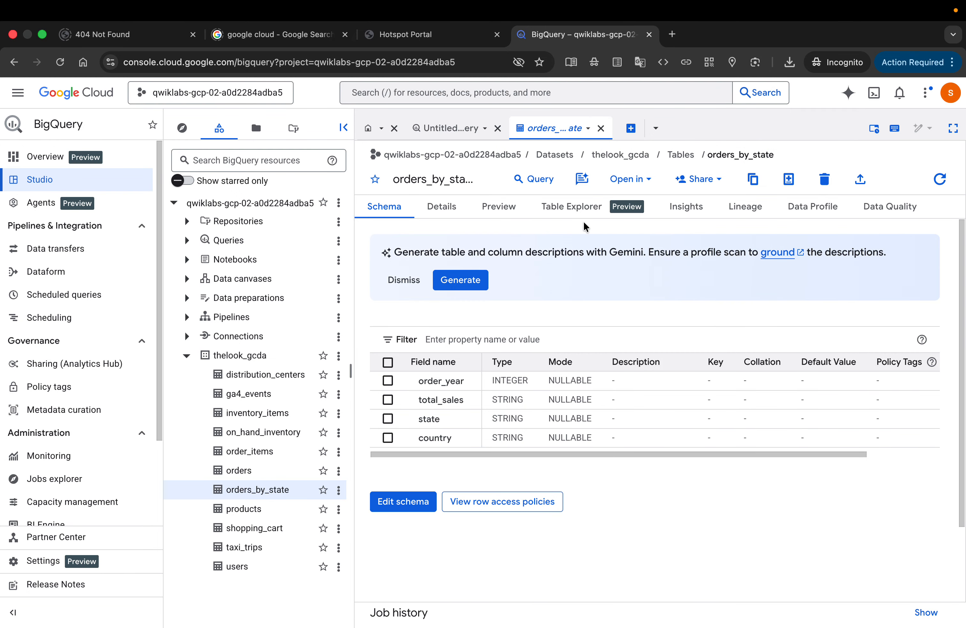
pyautogui.press('super+space')
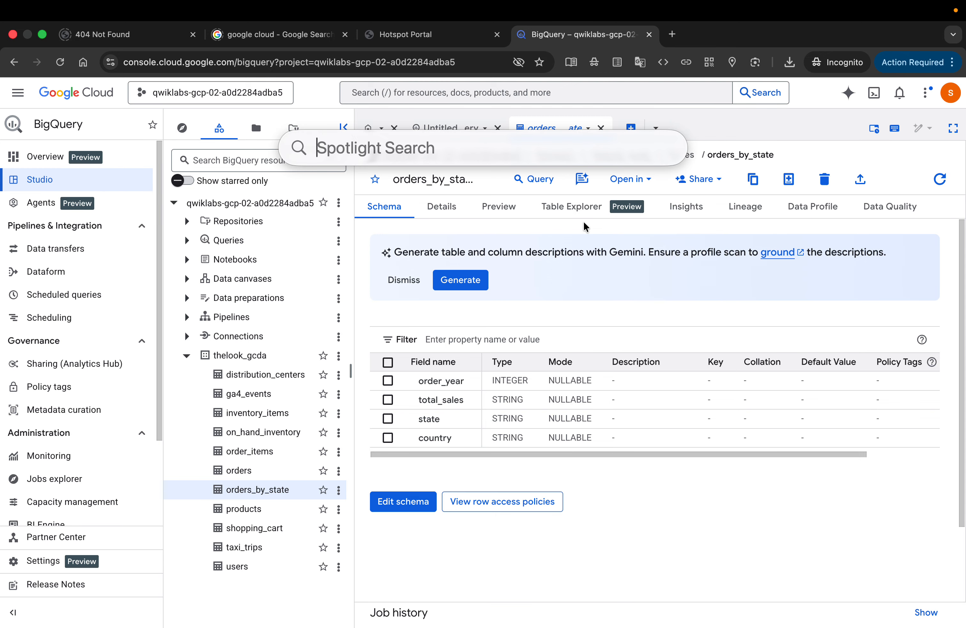
pyautogui.write('pro Mouse')
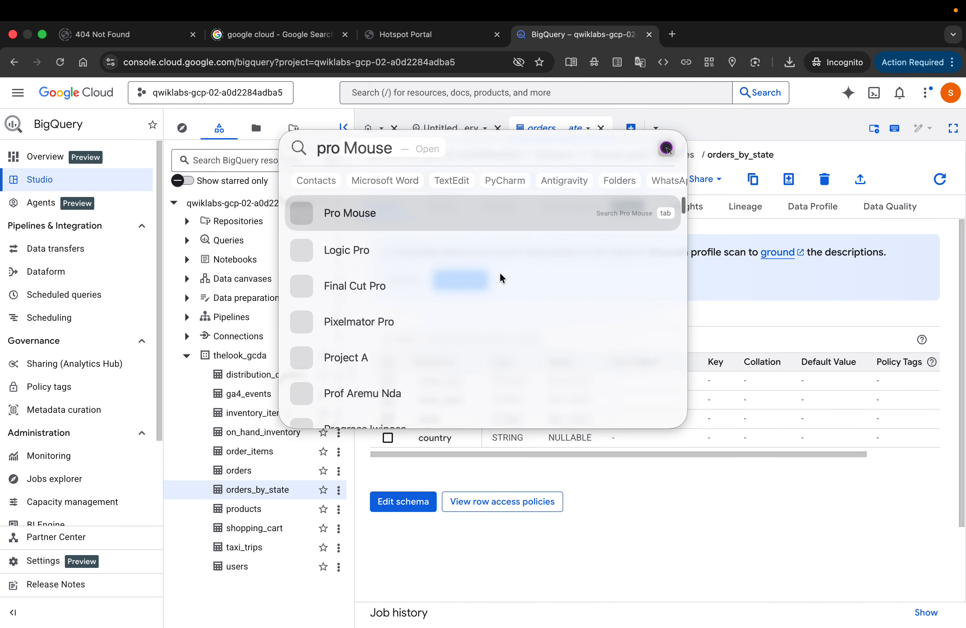
pyautogui.click(371, 216)
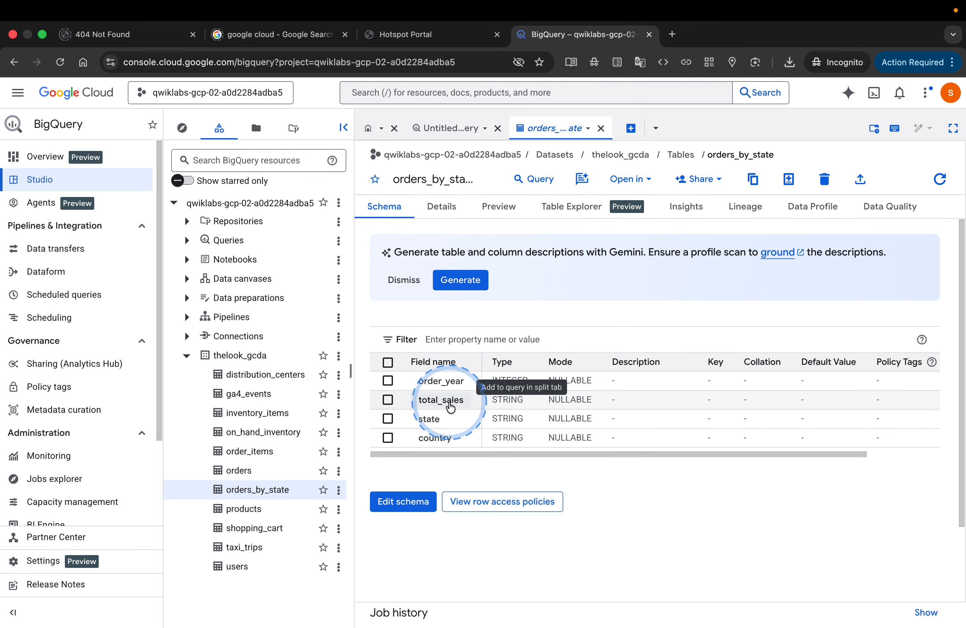
# Step: Check the type of the total_sales field in the schema and submit STRING as the lab question's answer
pyautogui.hotkey('ctrl', 'm')
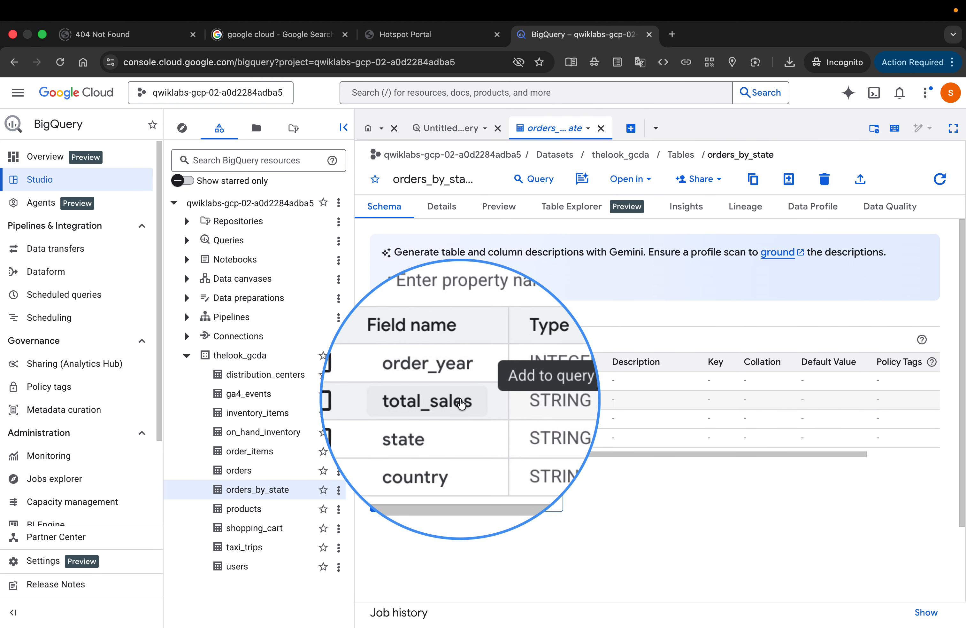
pyautogui.hotkey('ctrl', 'm')
pyautogui.hotkey('ctrl', 's')
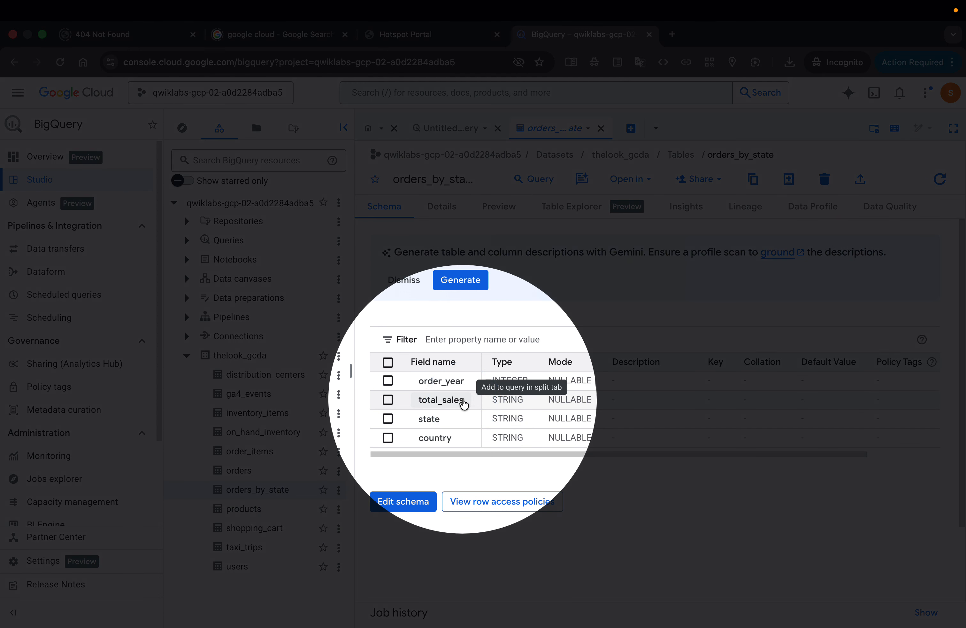
pyautogui.hotkey('ctrl', 's')
pyautogui.hotkey('ctrl', 'Left')
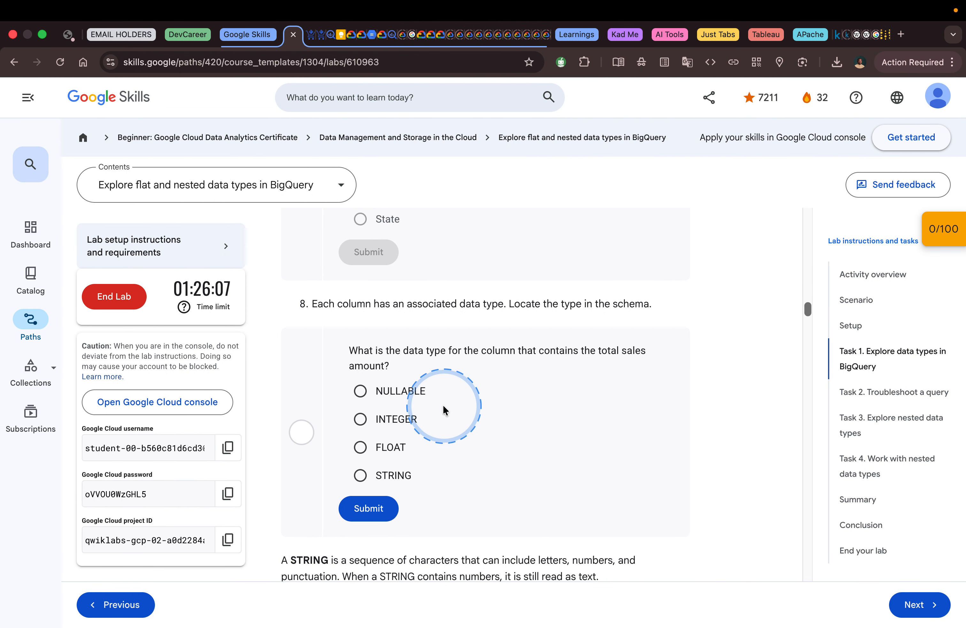
pyautogui.click(394, 473)
pyautogui.click(369, 509)
# Step: Read the lab's explanations of flat data types and column modes, check each column's Mode in the schema, and read the total_sales question
pyautogui.scroll(-8, 506, 462)
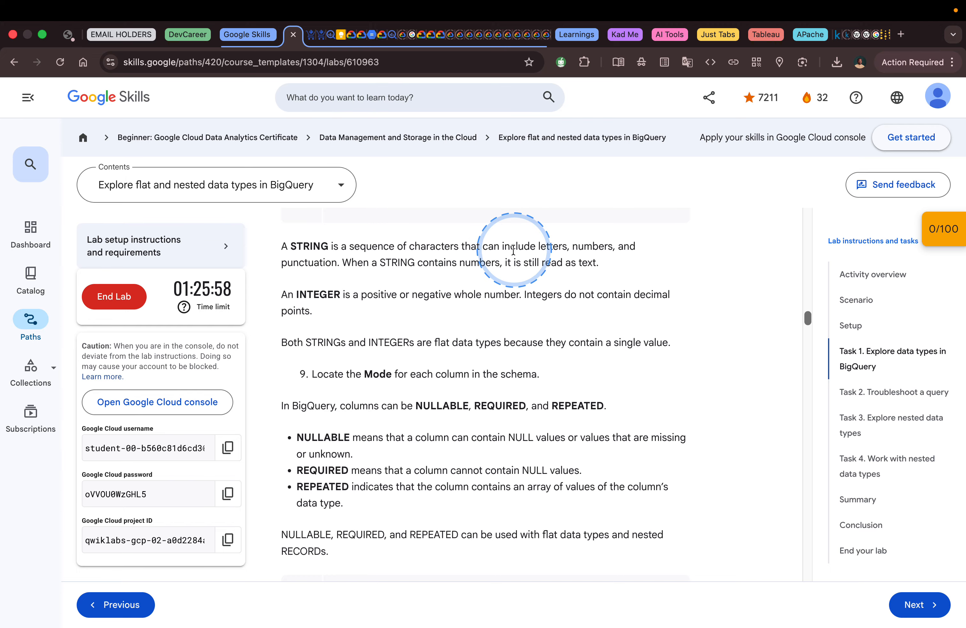
pyautogui.hotkey('ctrl', 'alt', 'm')
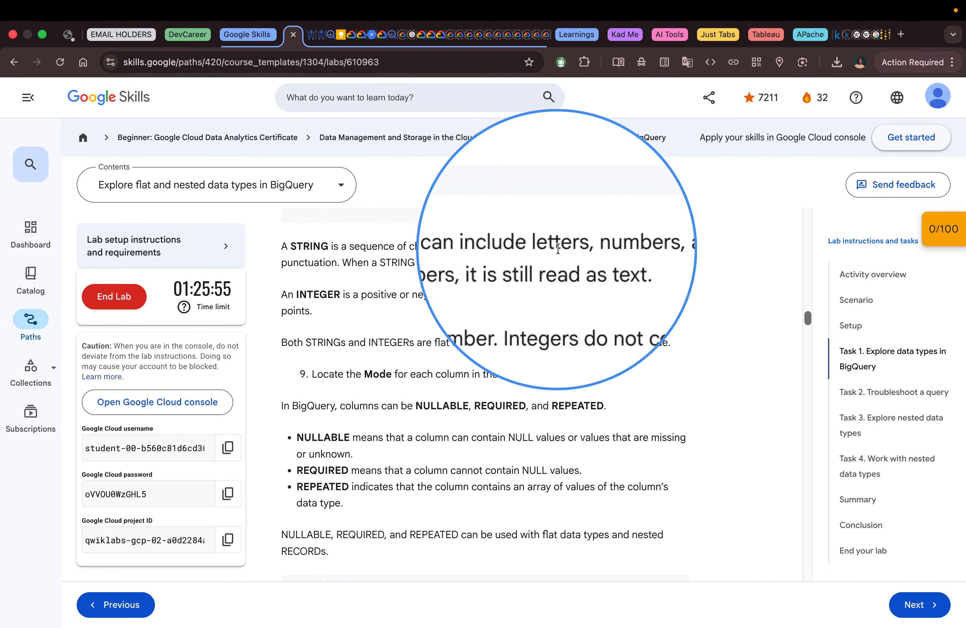
pyautogui.hotkey('ctrl', 'alt', 'm')
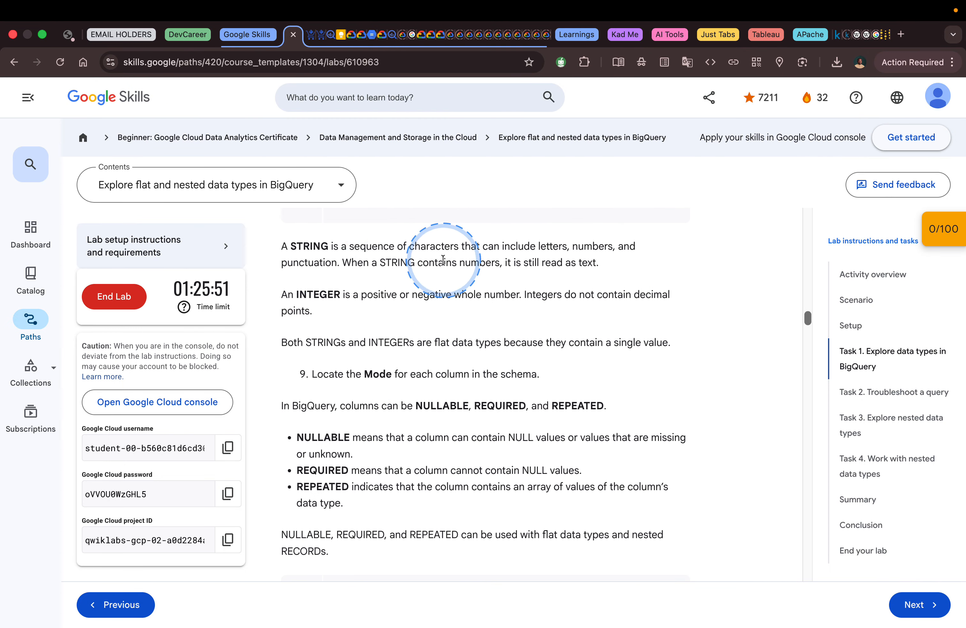
pyautogui.scroll(-1, 502, 257)
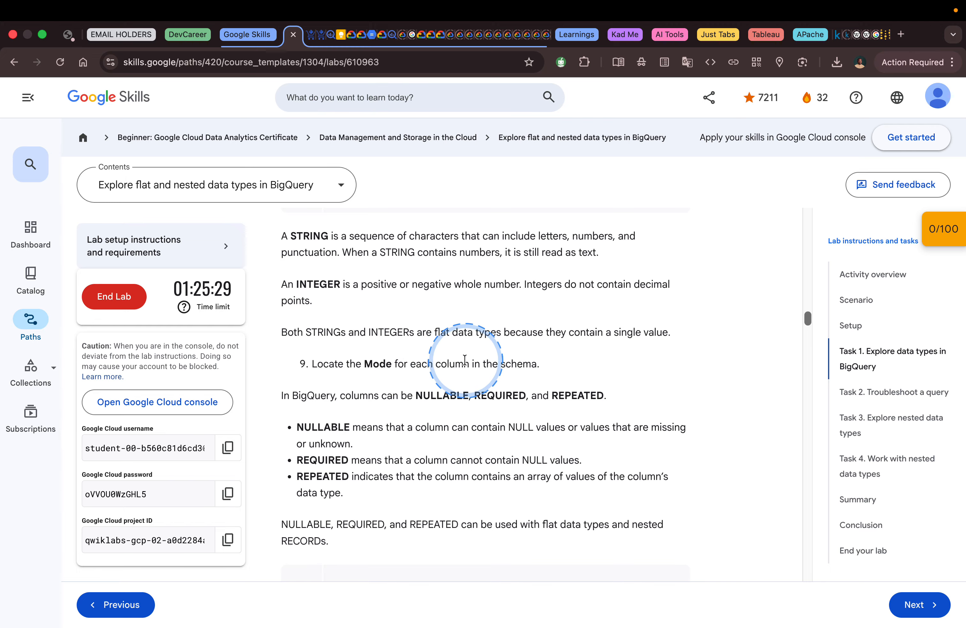
pyautogui.hotkey('ctrl', 'Right')
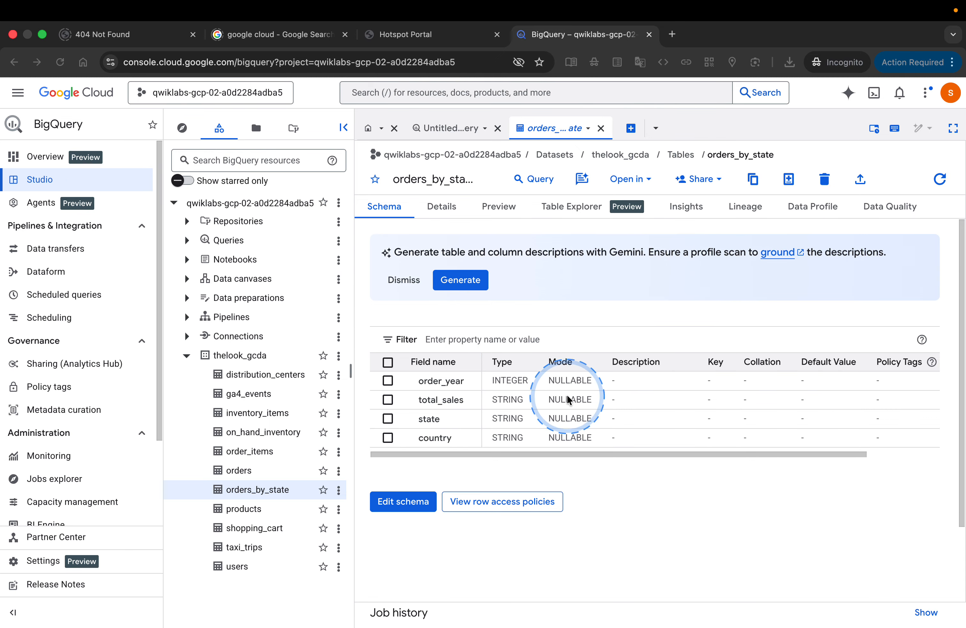
pyautogui.hotkey('ctrl', 'Left')
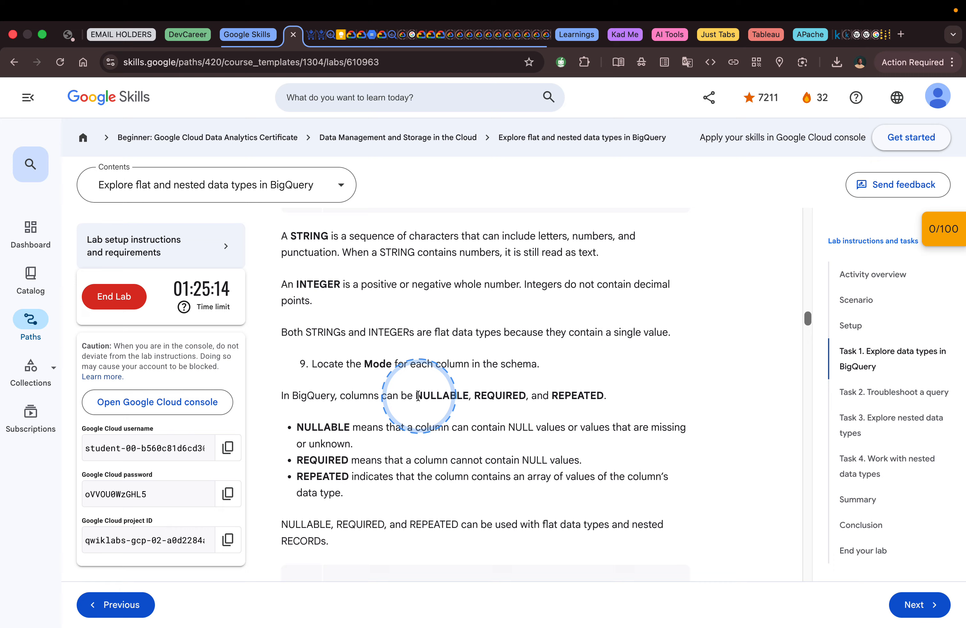
pyautogui.scroll(-2, 566, 390)
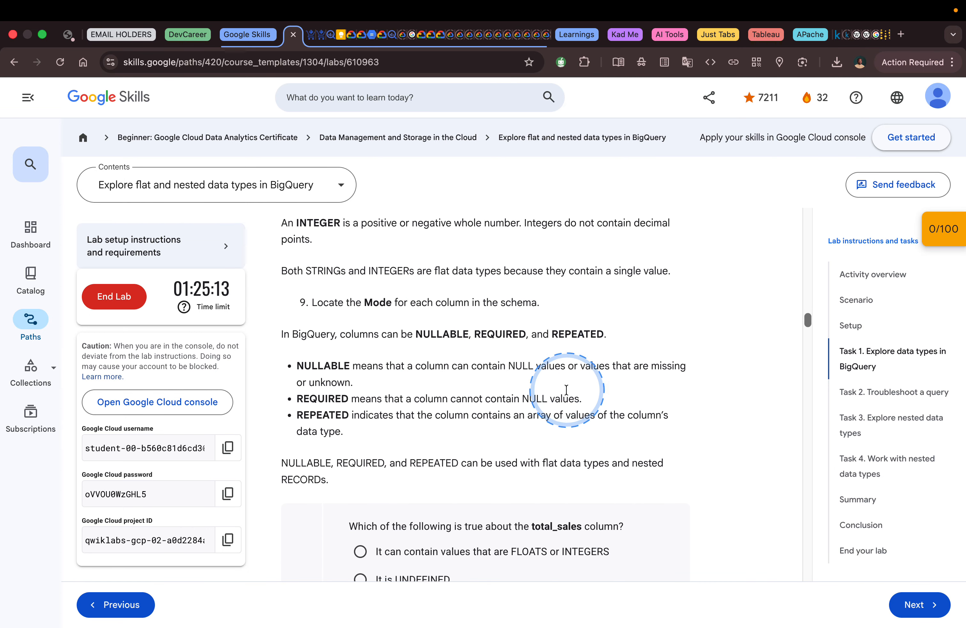
pyautogui.scroll(-1, 566, 389)
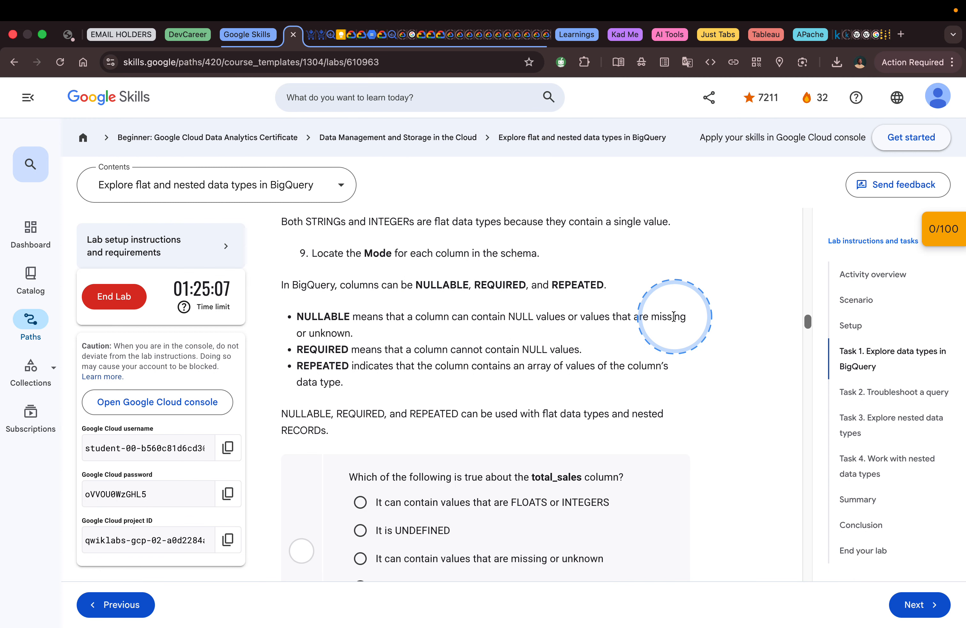
pyautogui.scroll(-2, 675, 316)
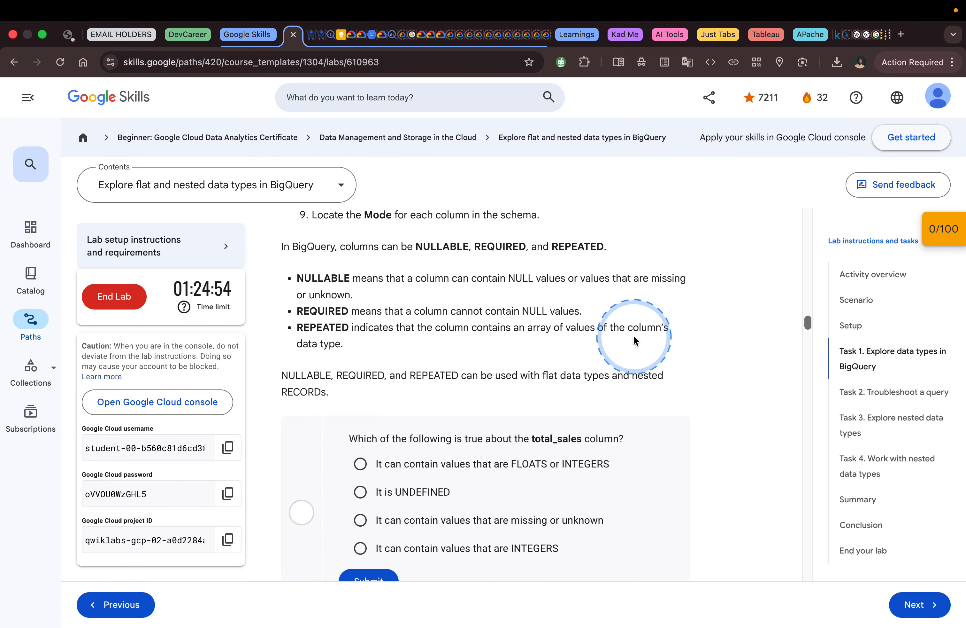
pyautogui.scroll(-2, 527, 339)
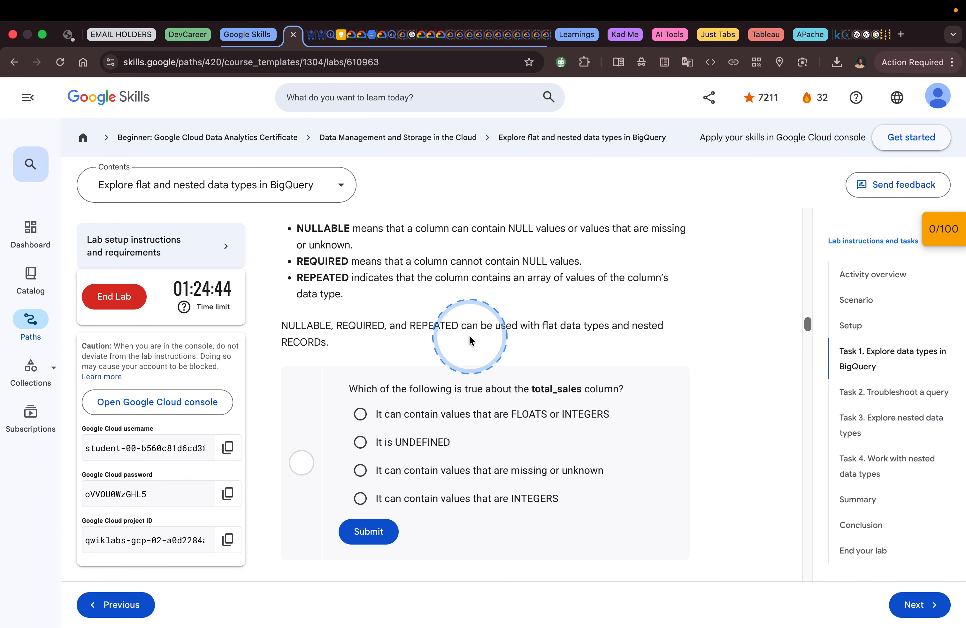
# Step: Review the lab's explanations of STRING, INTEGER and the NULLABLE, REQUIRED and REPEATED modes against the total_sales question's answer options
pyautogui.scroll(-1, 477, 342)
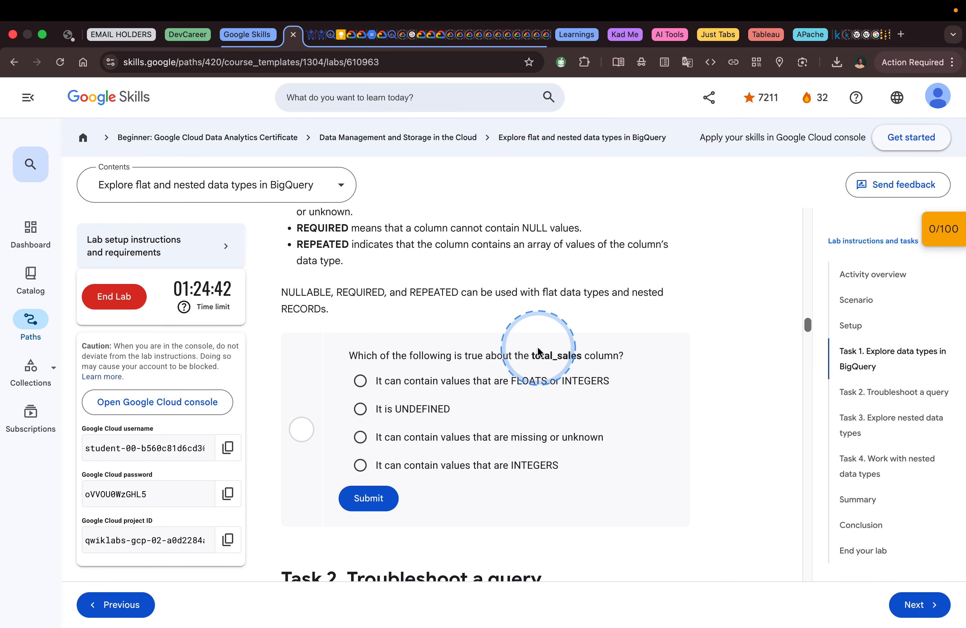
pyautogui.scroll(-1, 600, 360)
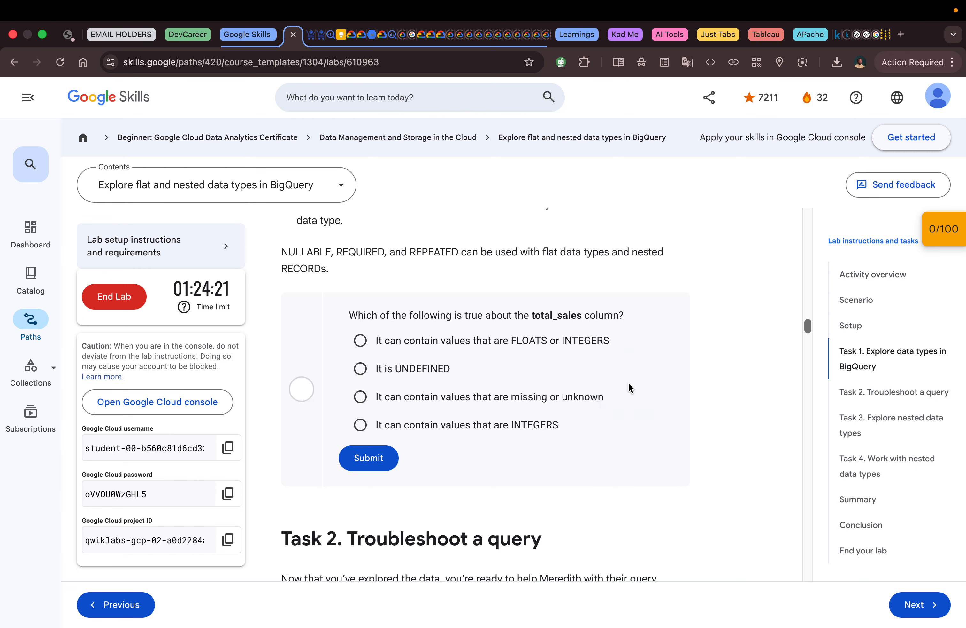
pyautogui.scroll(3, 629, 384)
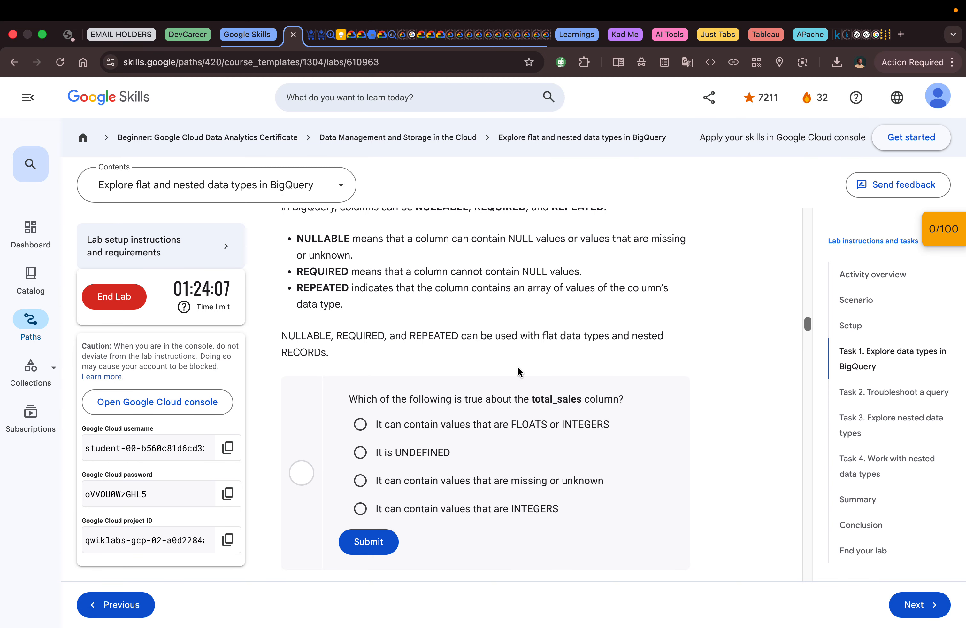
pyautogui.scroll(2, 518, 368)
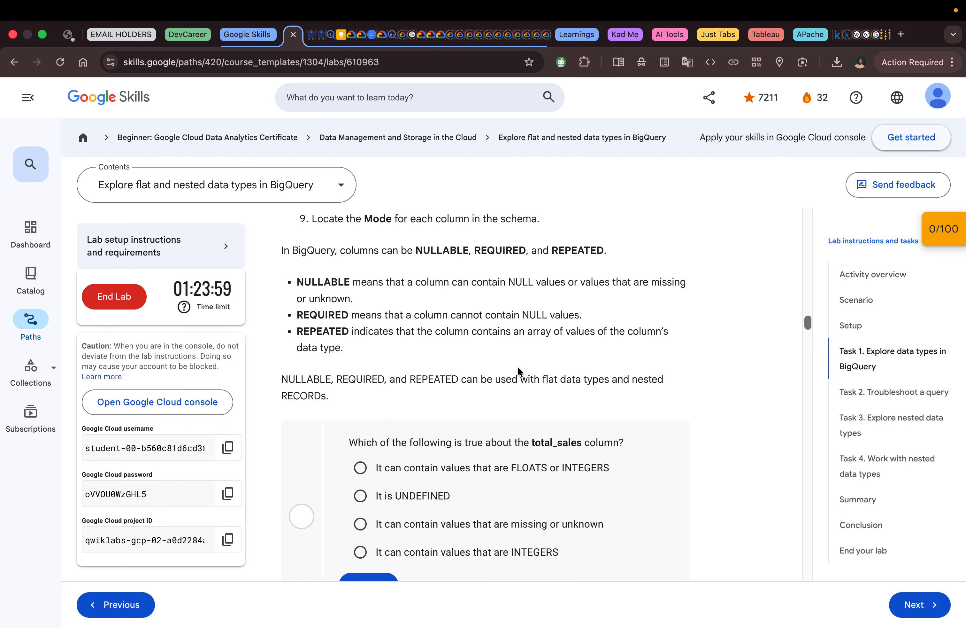
pyautogui.scroll(-3, 518, 369)
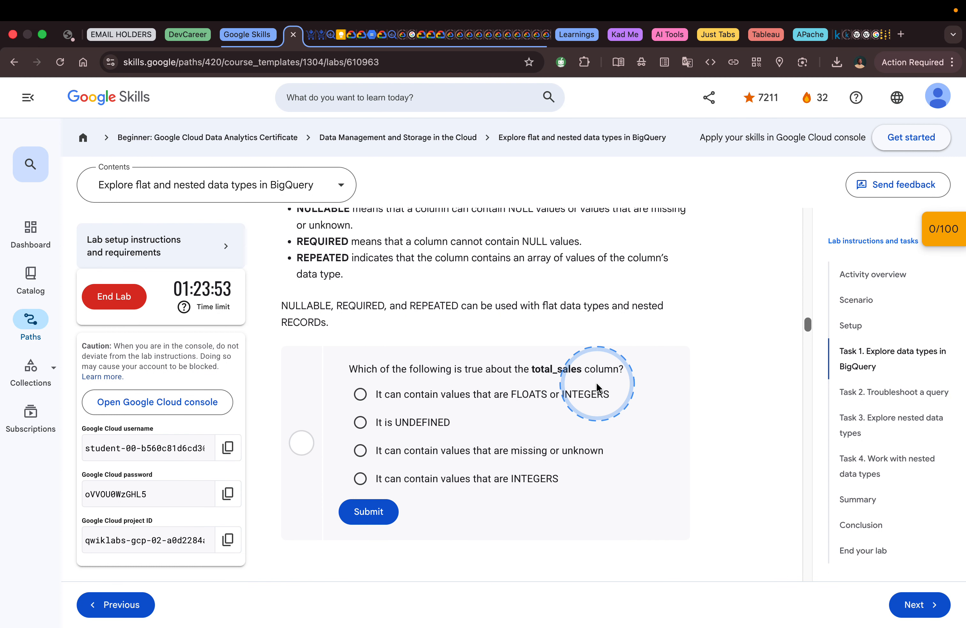
pyautogui.scroll(1, 596, 384)
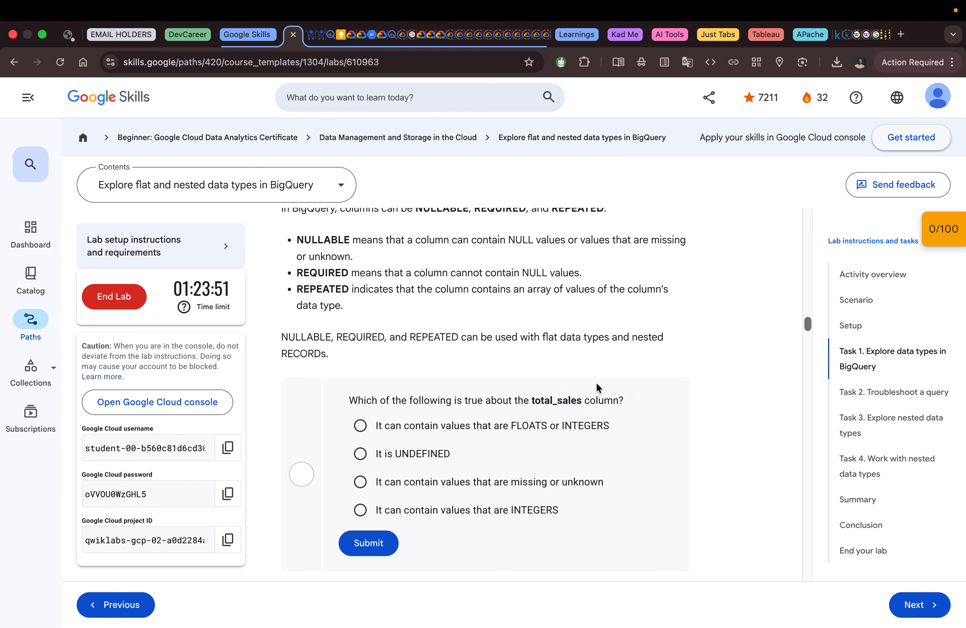
pyautogui.scroll(1, 597, 387)
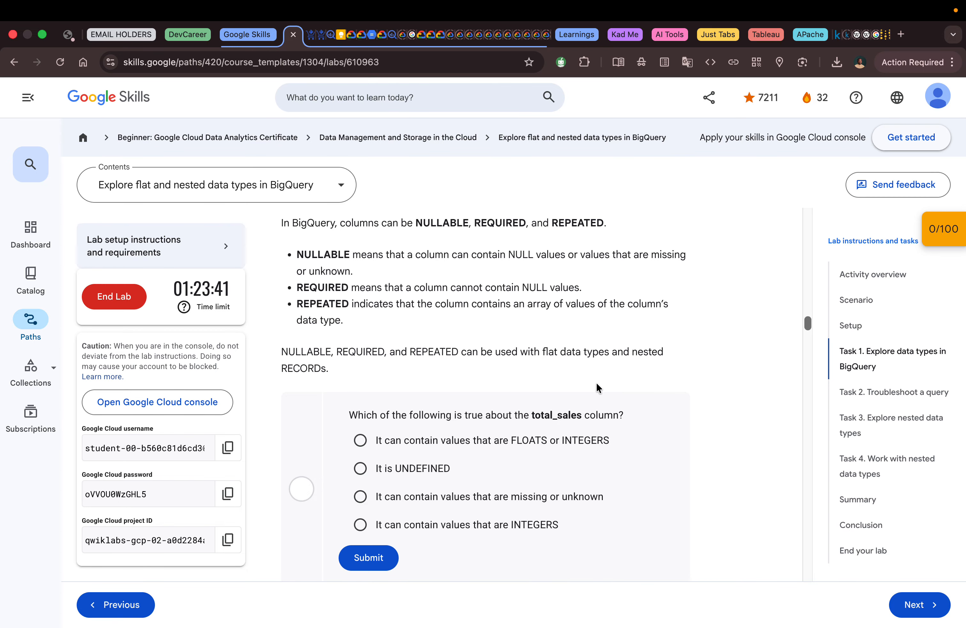
pyautogui.scroll(-1, 596, 382)
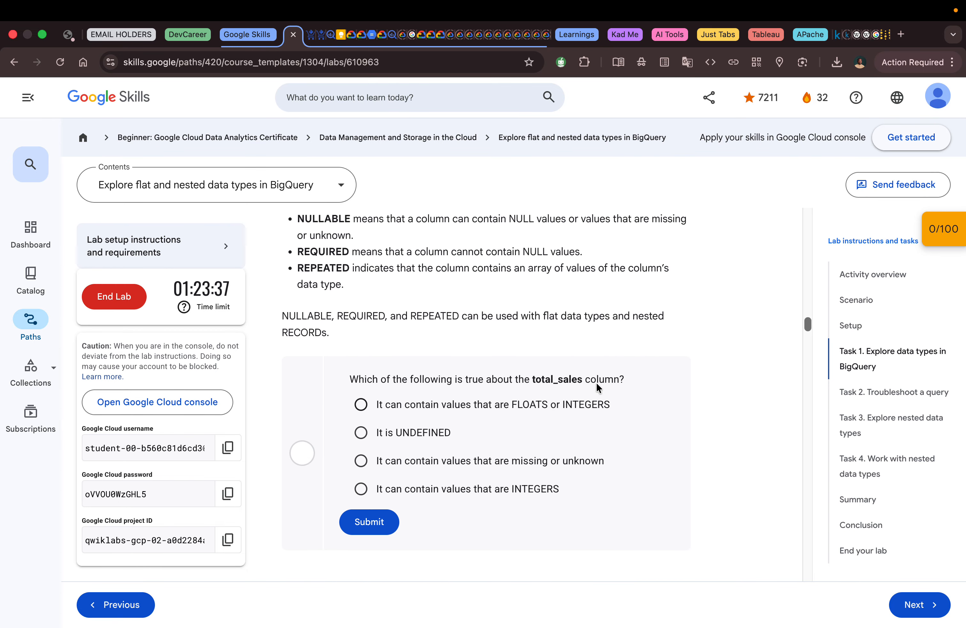
pyautogui.scroll(3, 595, 386)
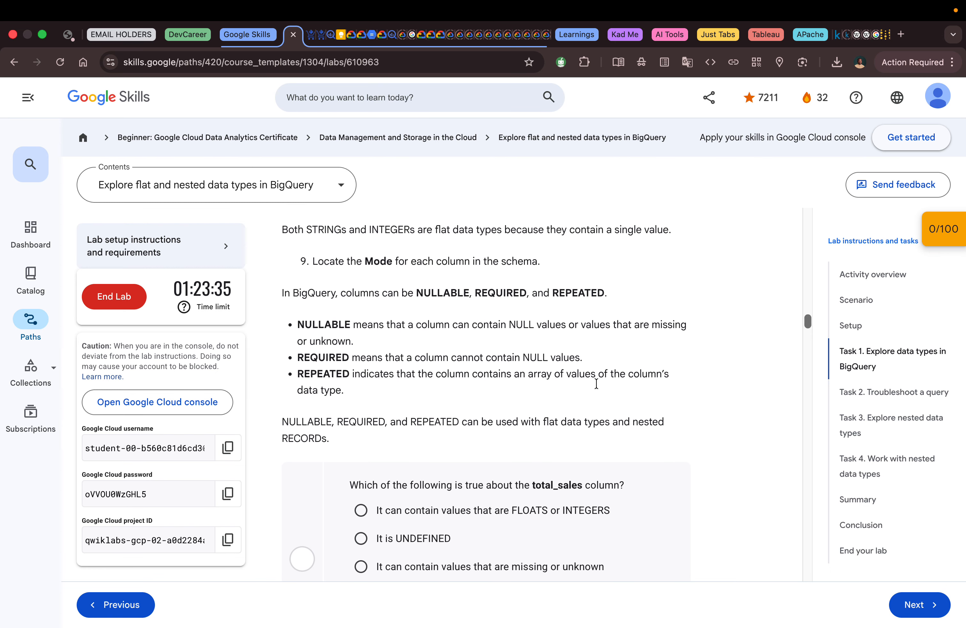
pyautogui.scroll(1, 596, 383)
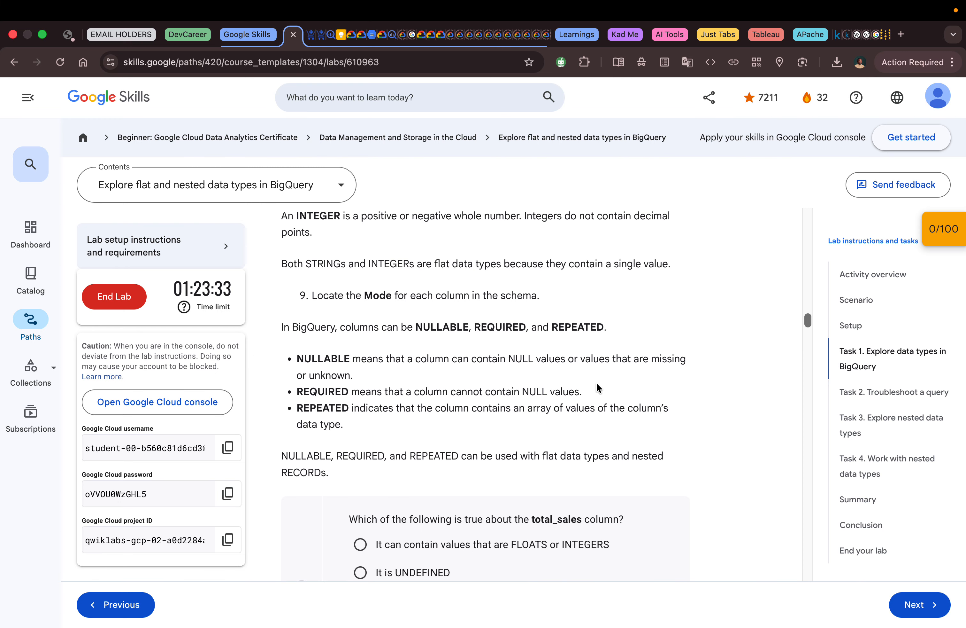
pyautogui.scroll(-2, 597, 387)
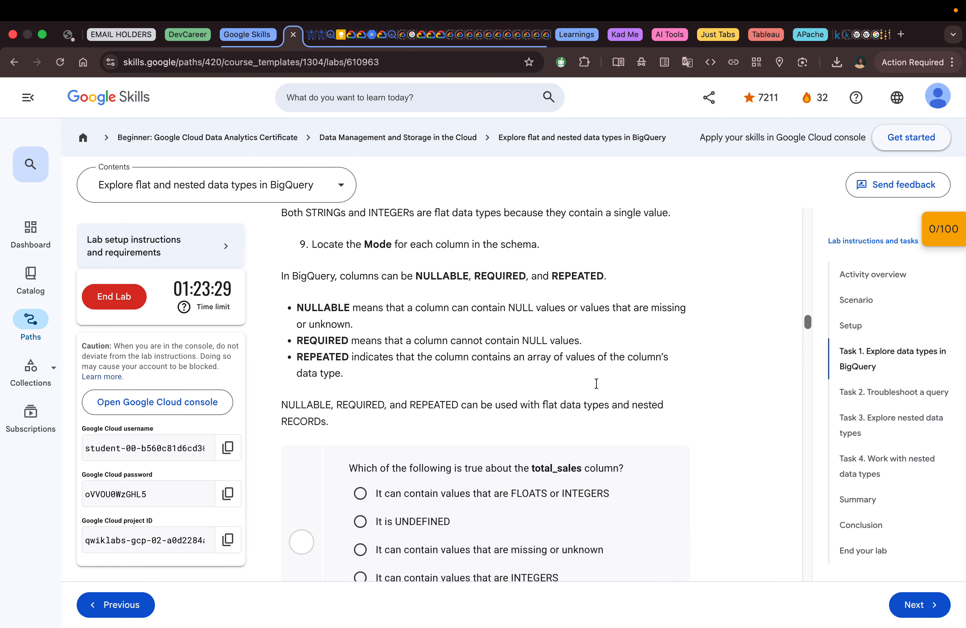
pyautogui.scroll(-1, 596, 388)
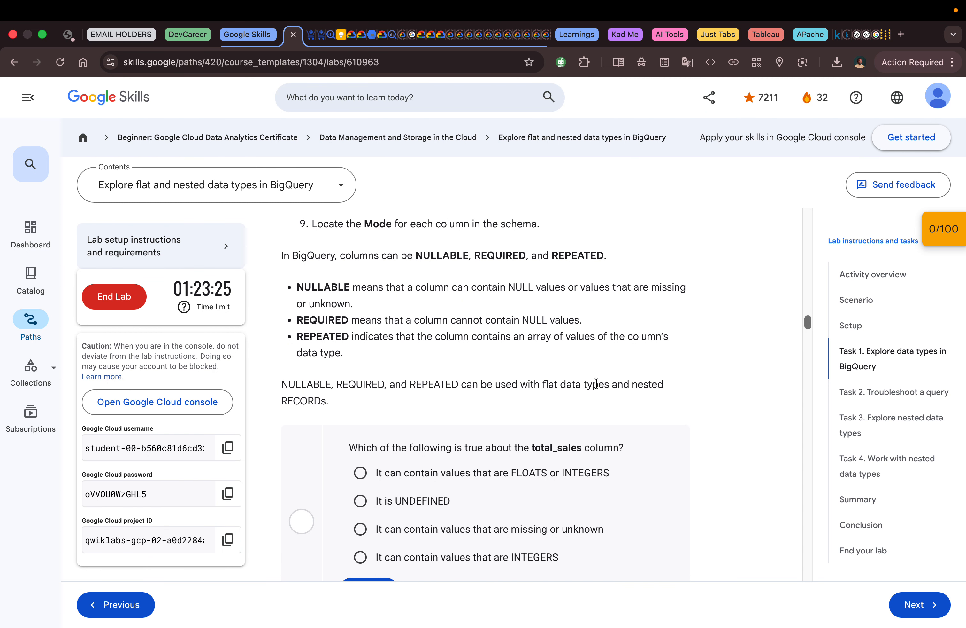
pyautogui.scroll(2, 597, 383)
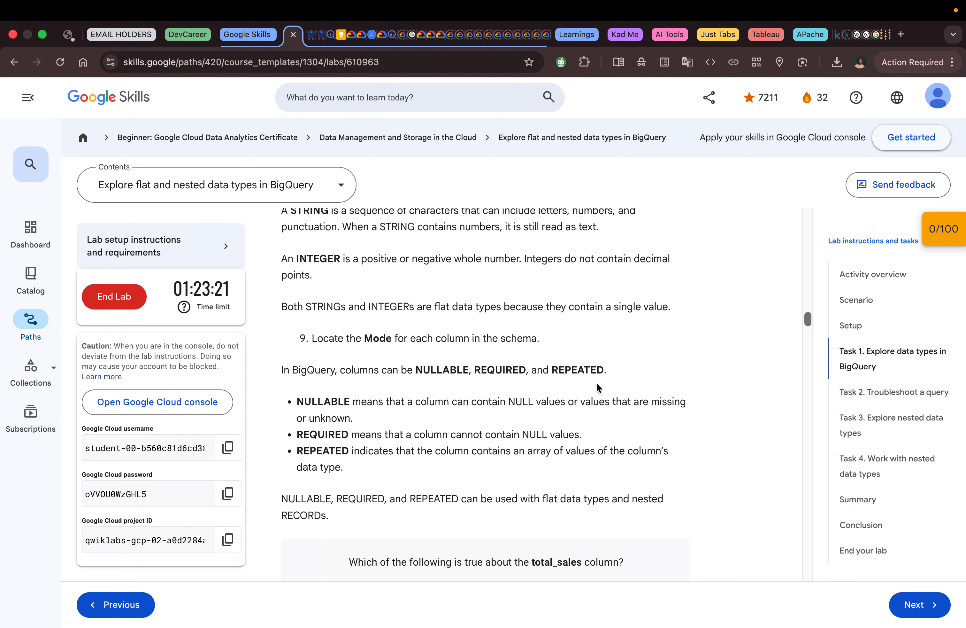
pyautogui.scroll(-1, 597, 387)
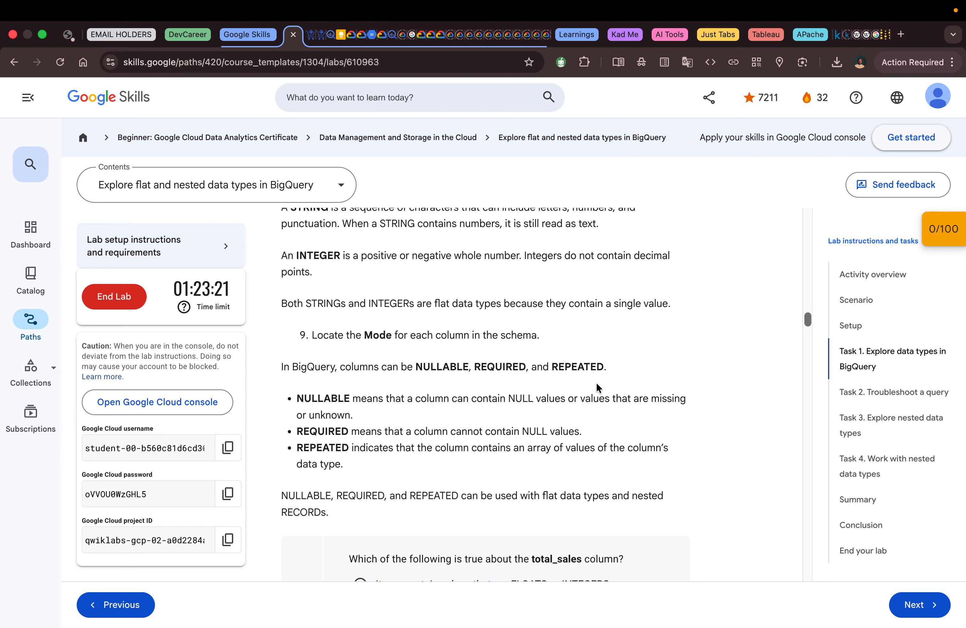
pyautogui.scroll(1, 597, 382)
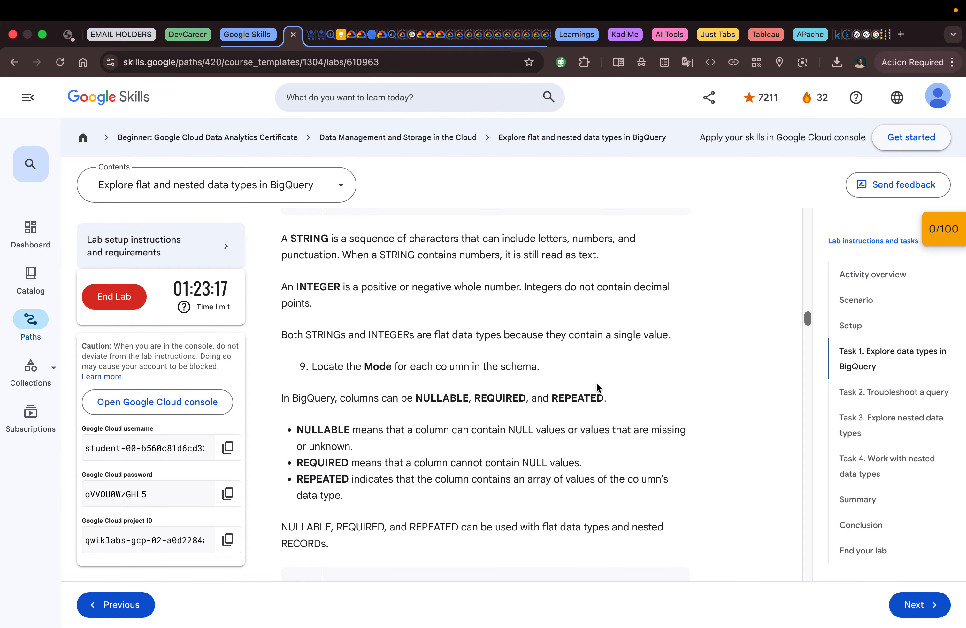
pyautogui.scroll(-2, 596, 384)
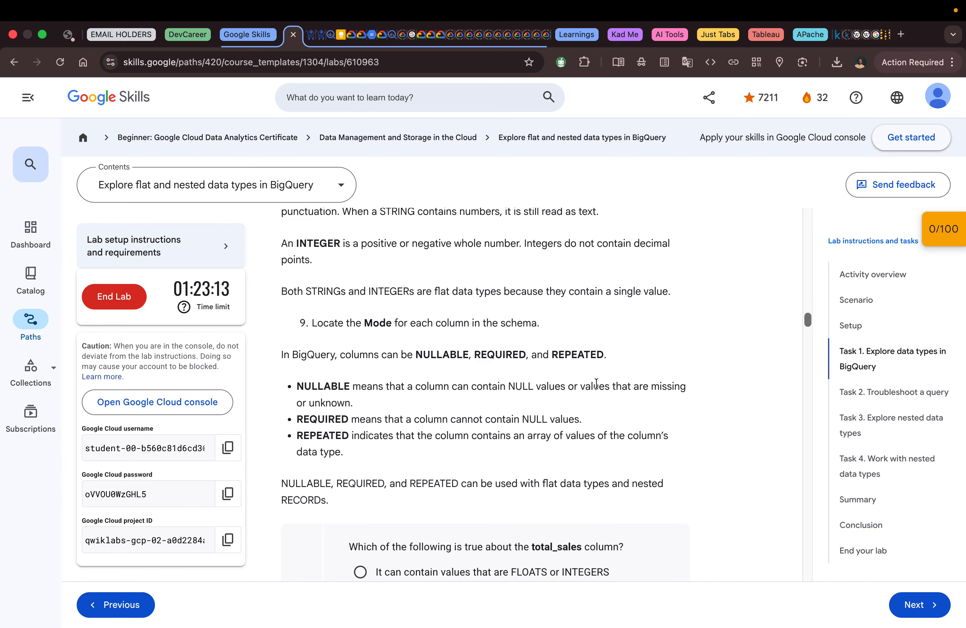
pyautogui.scroll(-4, 597, 384)
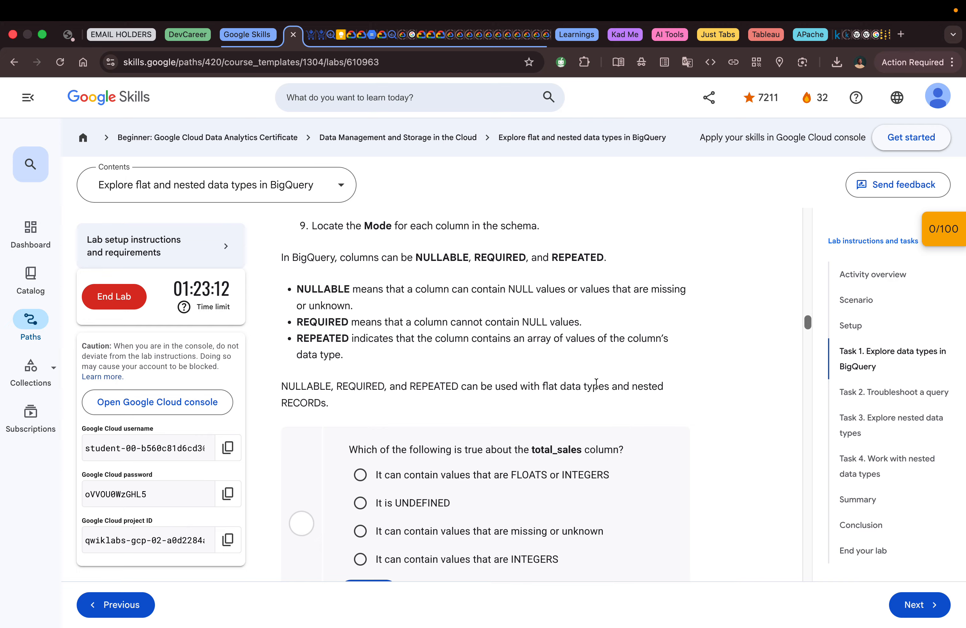
pyautogui.scroll(-1, 596, 384)
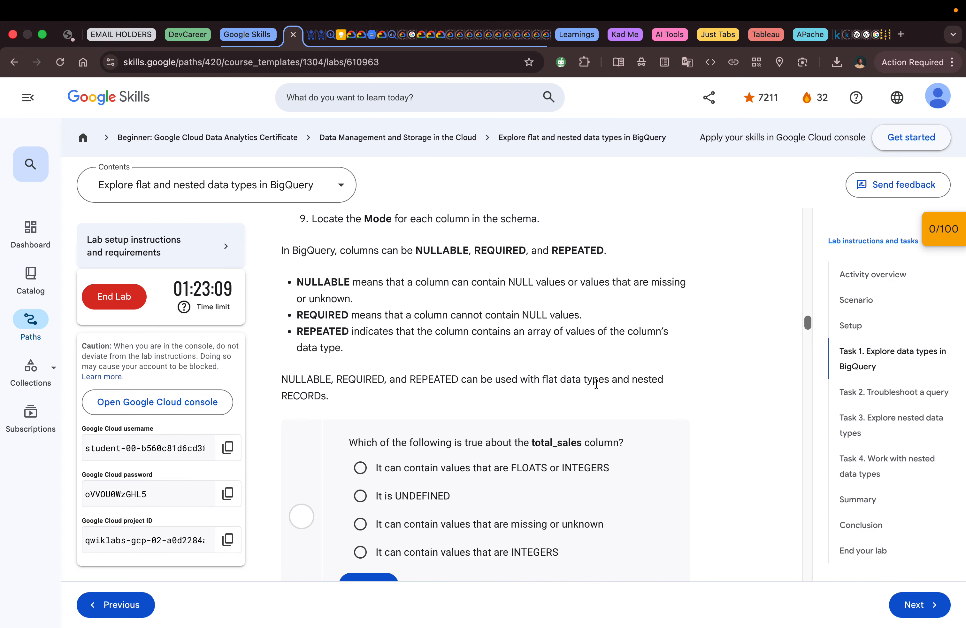
pyautogui.scroll(7, 596, 383)
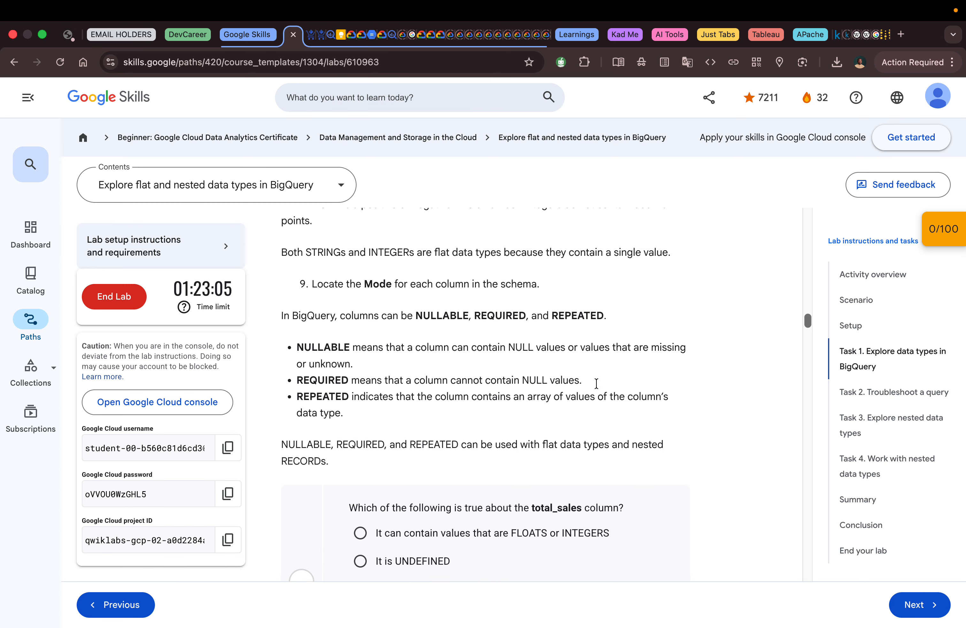
pyautogui.scroll(1, 596, 382)
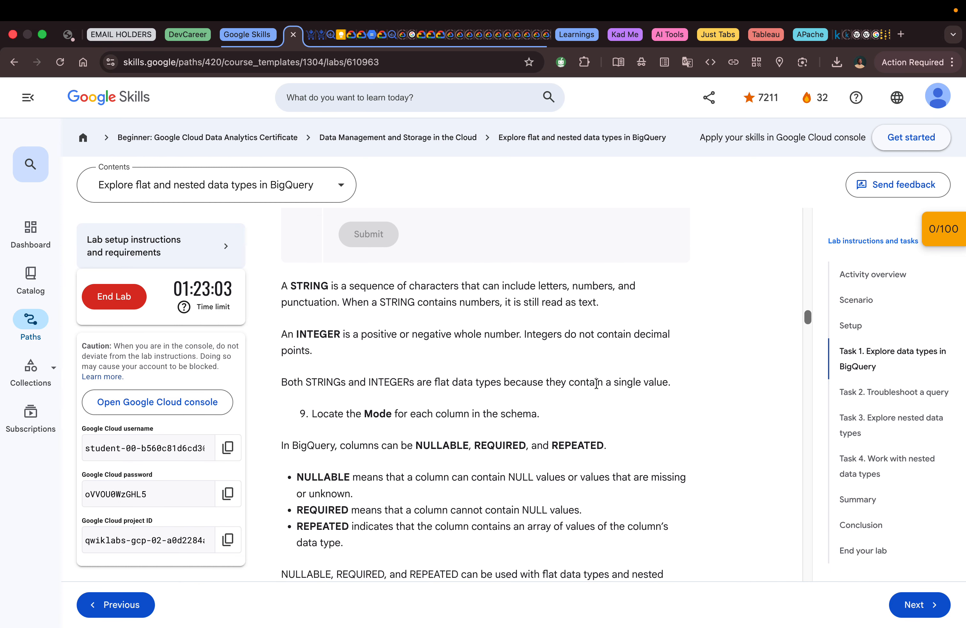
pyautogui.scroll(-1, 596, 383)
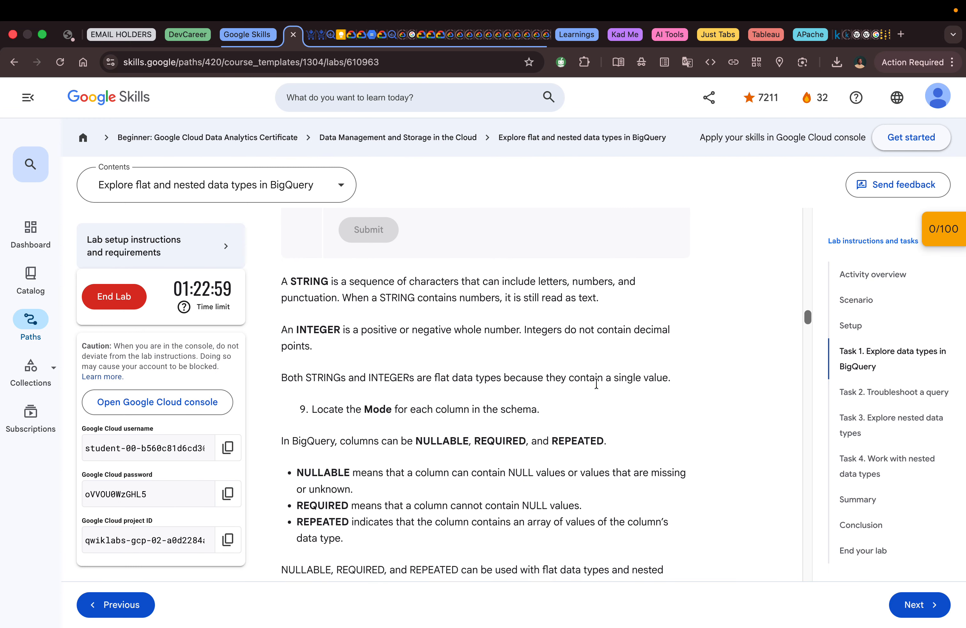
pyautogui.scroll(-5, 596, 383)
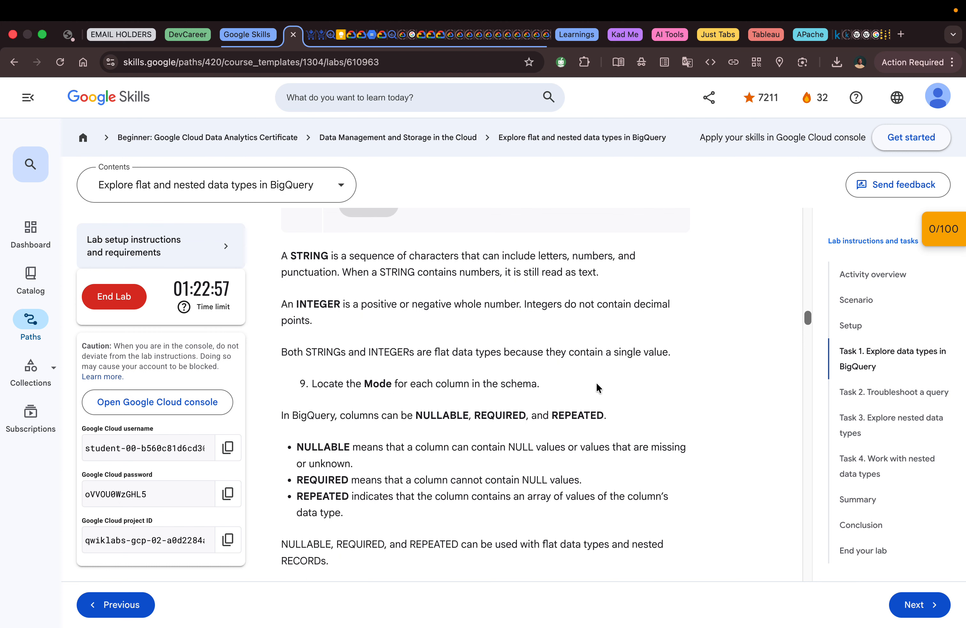
pyautogui.scroll(-20, 596, 382)
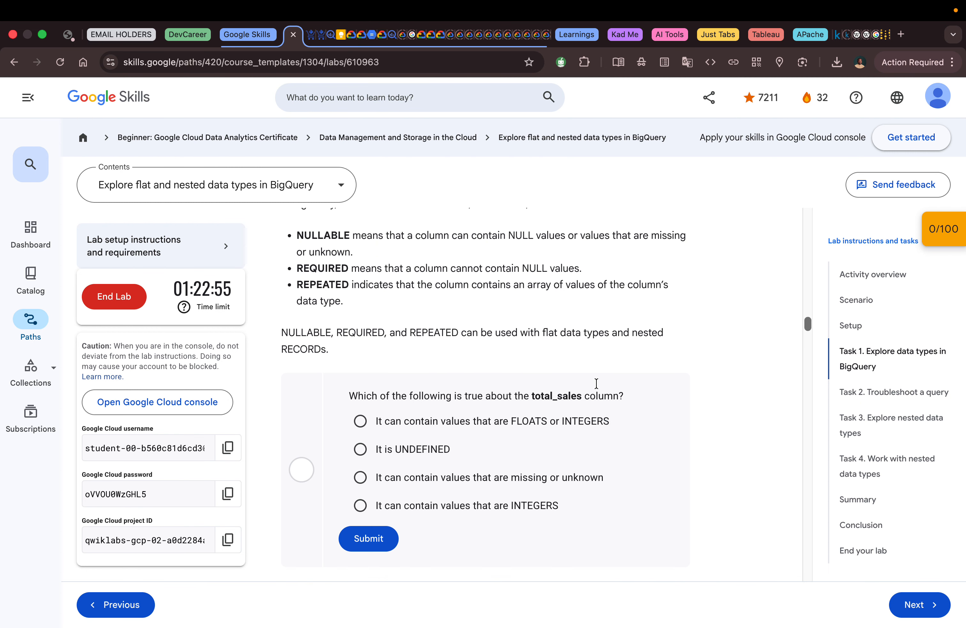
# Step: Answer the question about what is true of the total_sales column with "It can contain values that are missing or unknown" and submit it
pyautogui.scroll(5, 597, 384)
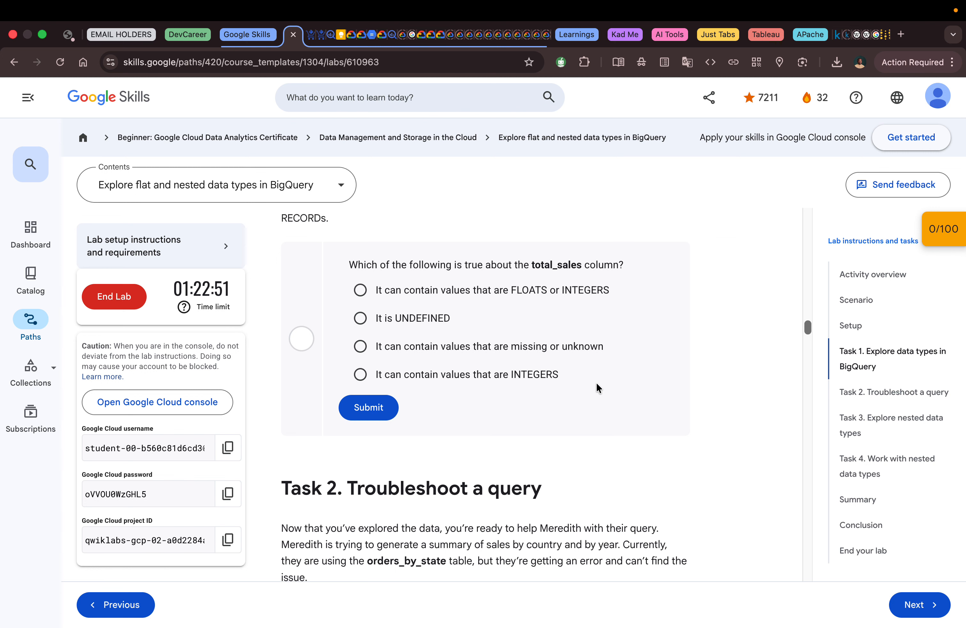
pyautogui.scroll(5, 596, 387)
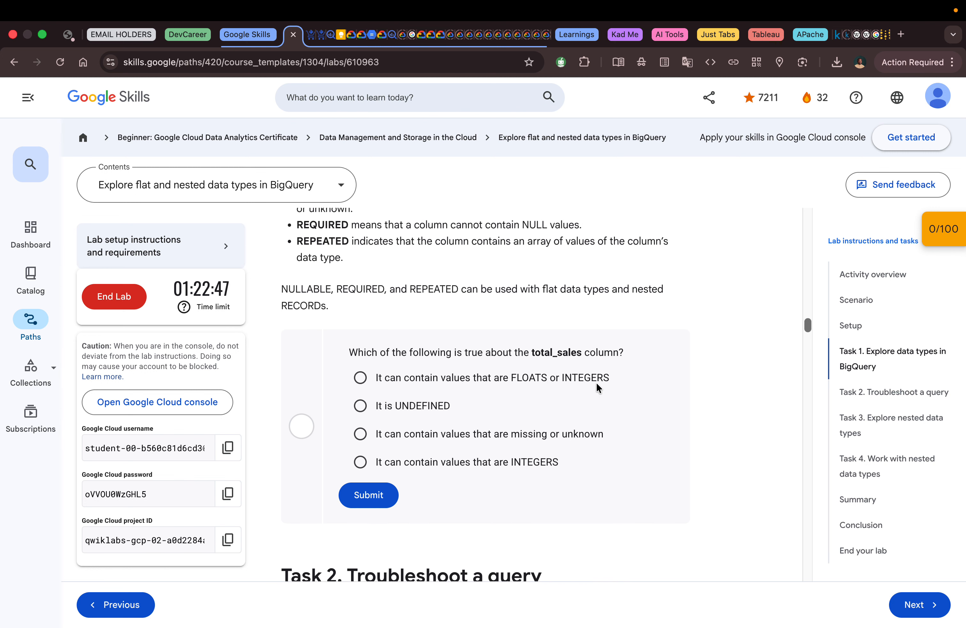
pyautogui.scroll(4, 596, 383)
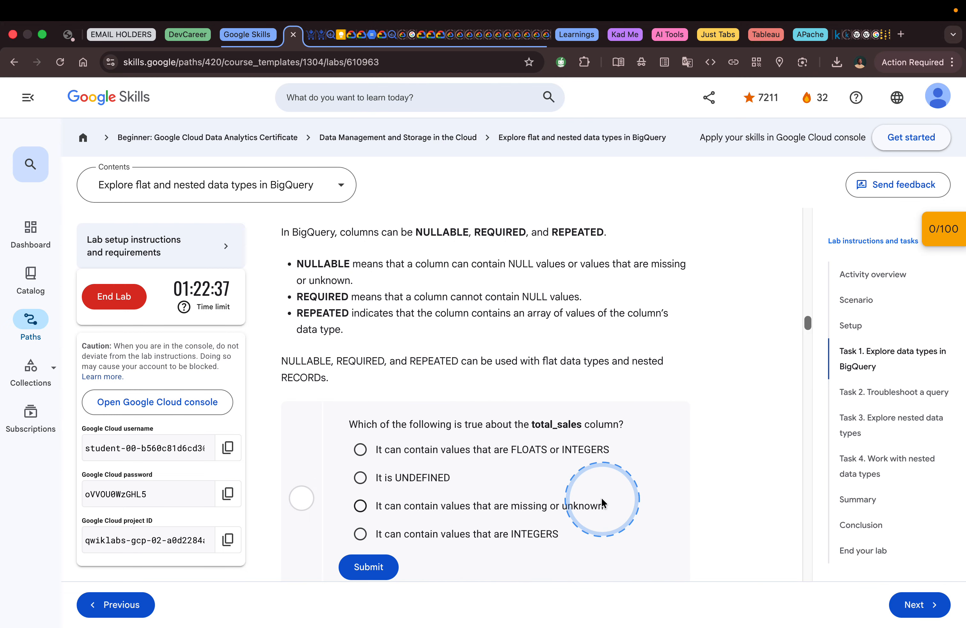
pyautogui.click(596, 504)
pyautogui.scroll(-2, 595, 505)
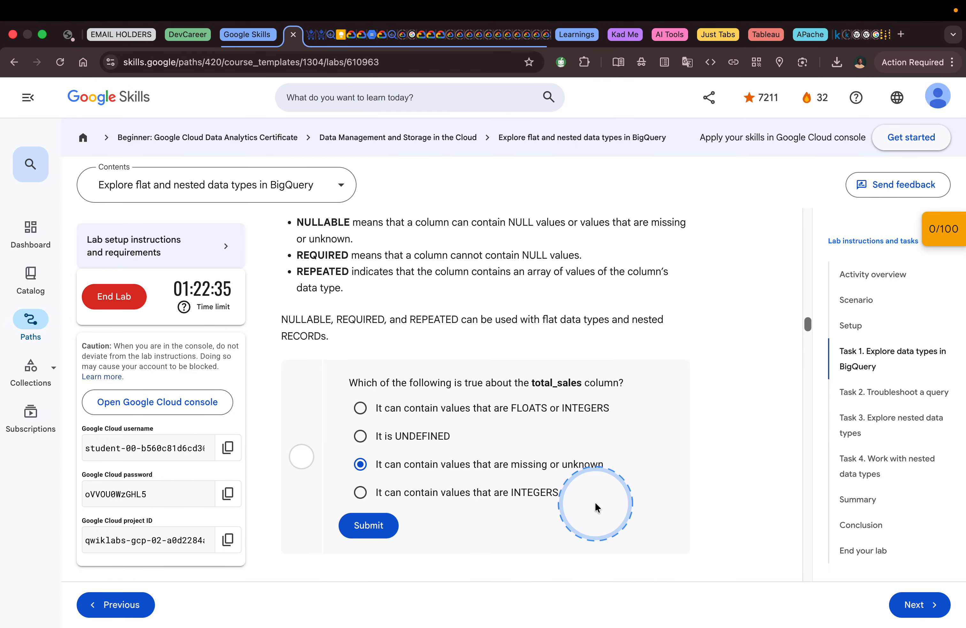
pyautogui.scroll(-2, 595, 503)
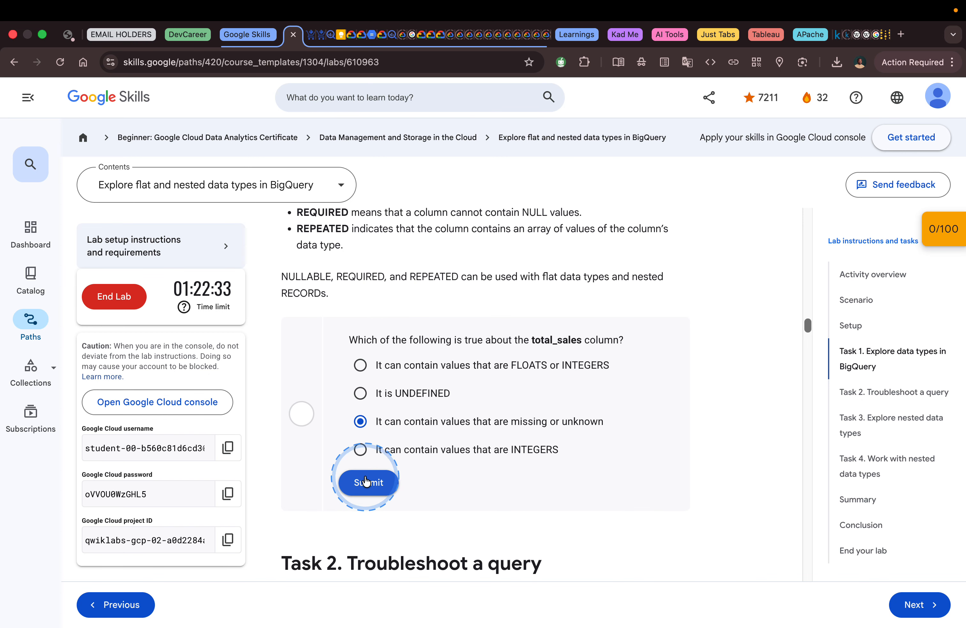
pyautogui.click(365, 481)
# Step: Read Task 2's instructions for opening an untitled query and copying in the total_sales sum query, and switch to BigQuery
pyautogui.scroll(-10, 553, 468)
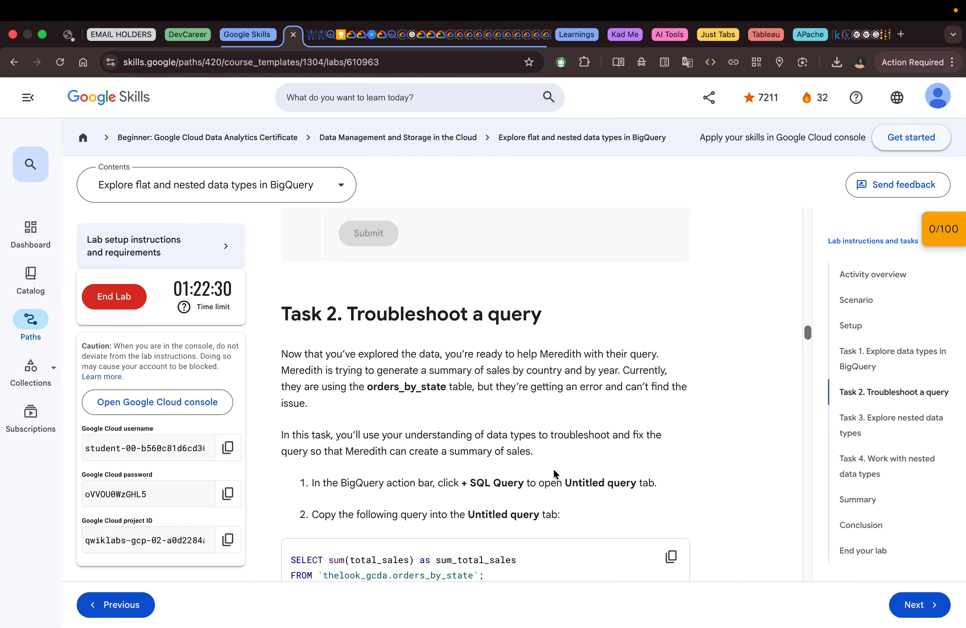
pyautogui.scroll(-1, 553, 468)
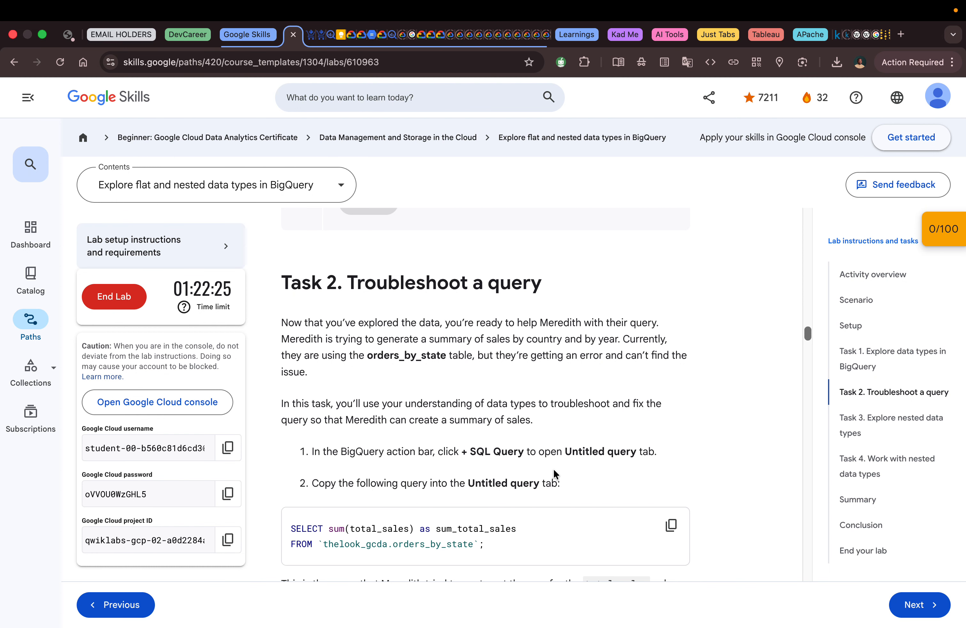
pyautogui.scroll(-1, 553, 470)
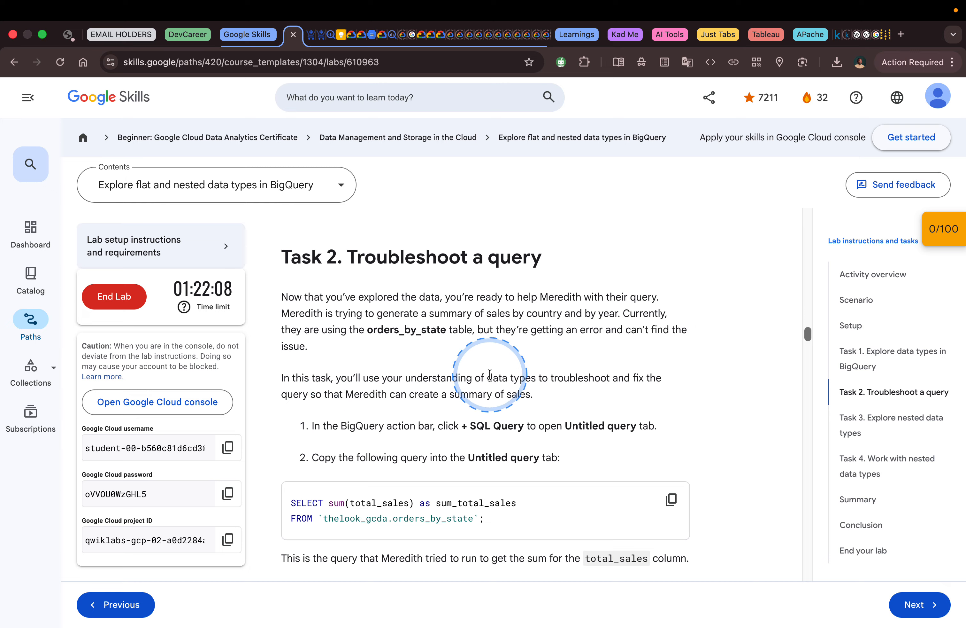
pyautogui.scroll(-3, 532, 383)
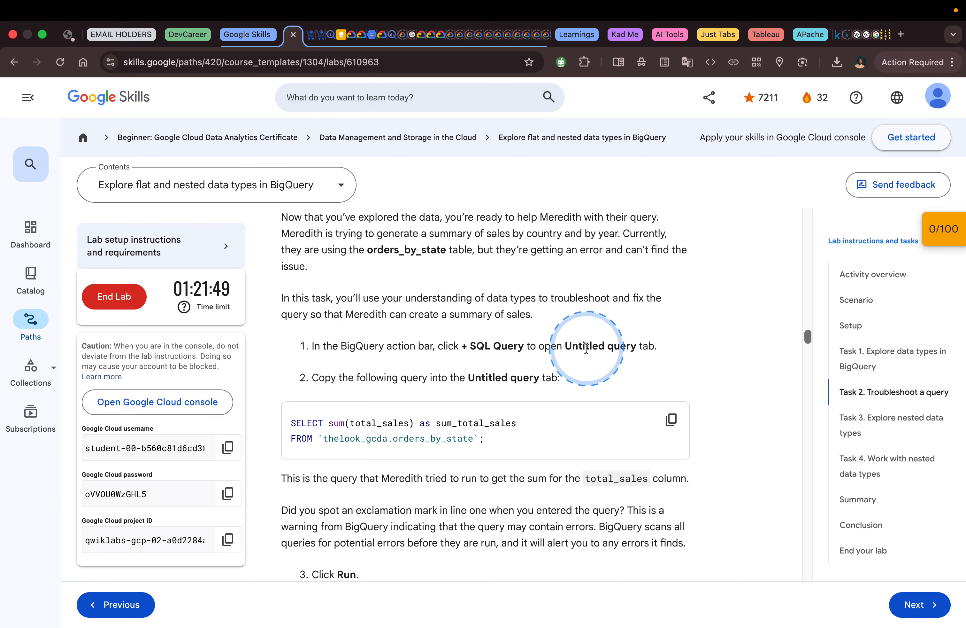
pyautogui.hotkey('ctrl', 'Right')
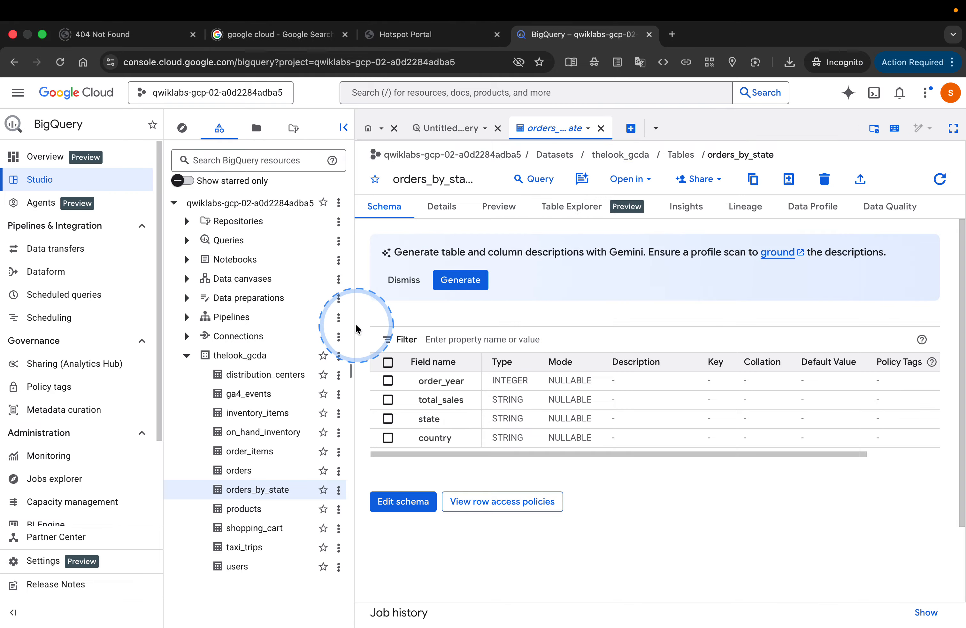
pyautogui.hotkey('ctrl', 'Left')
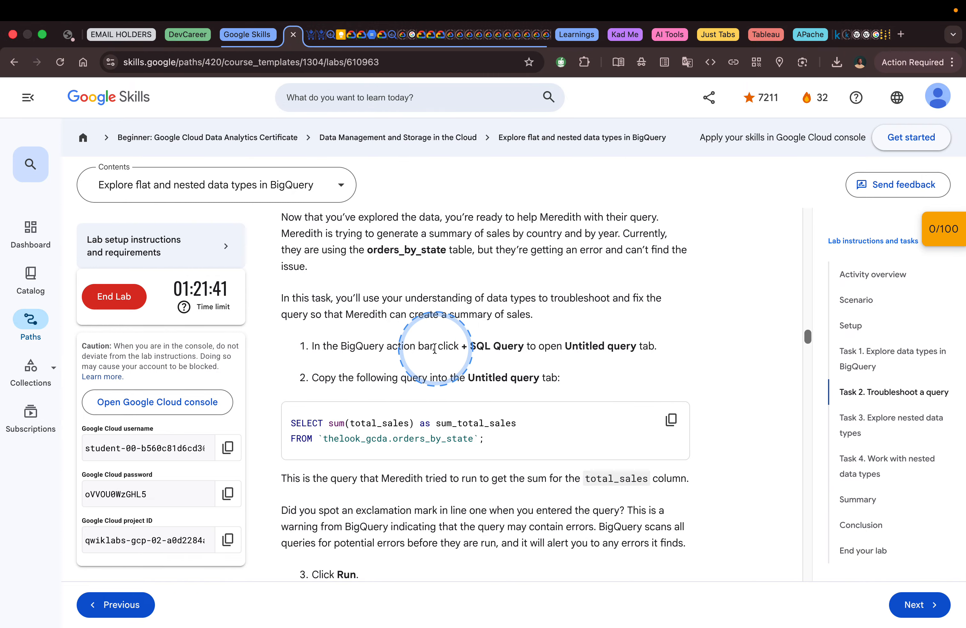
pyautogui.scroll(1, 434, 349)
pyautogui.hotkey('ctrl', 'Right')
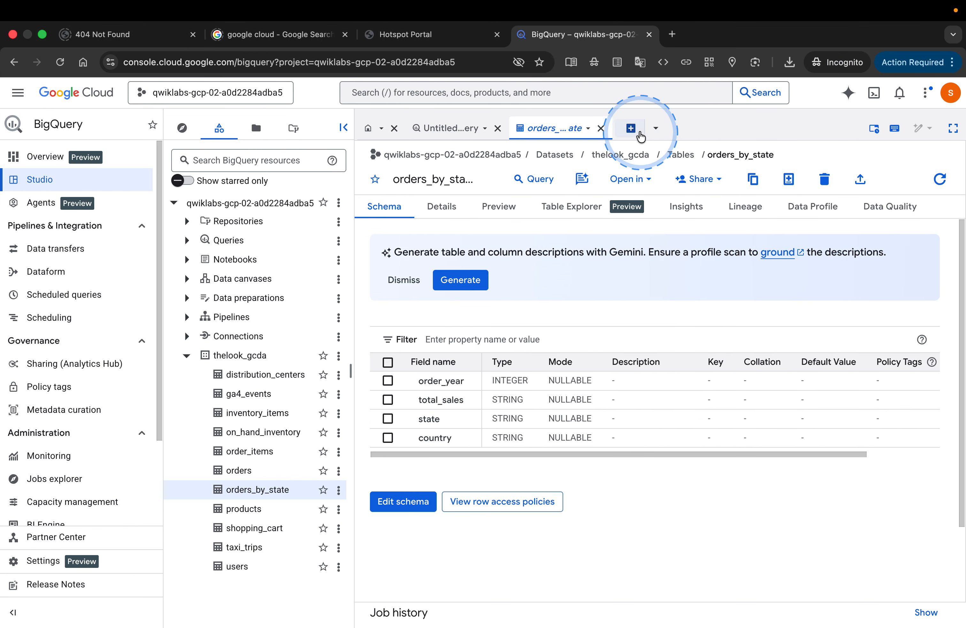
# Step: Open a new untitled query and paste in the lab's query that sums total_sales from thelook_gcda.orders_by_state
pyautogui.click(640, 135)
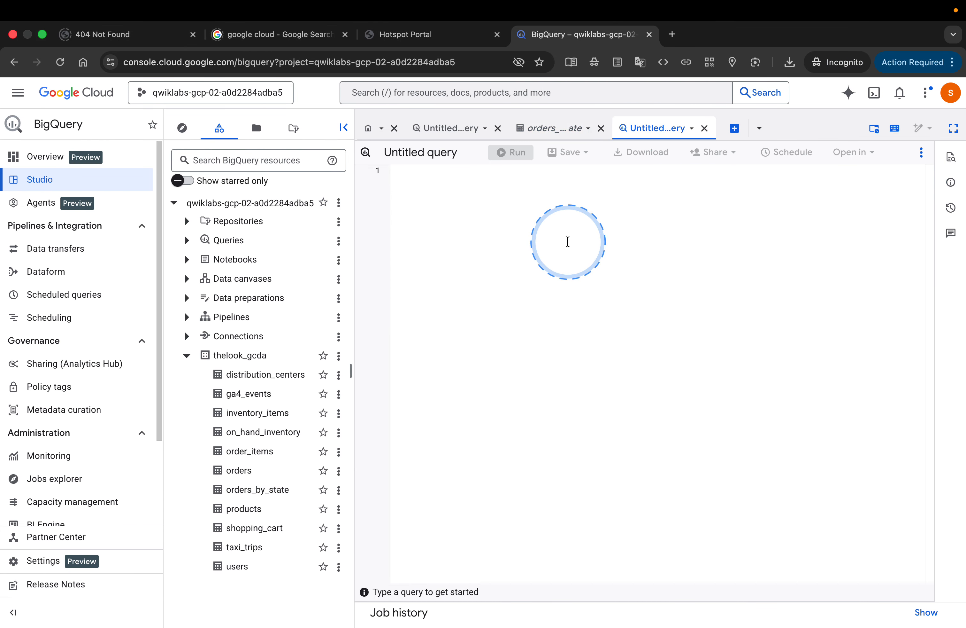
pyautogui.hotkey('ctrl', 'Left')
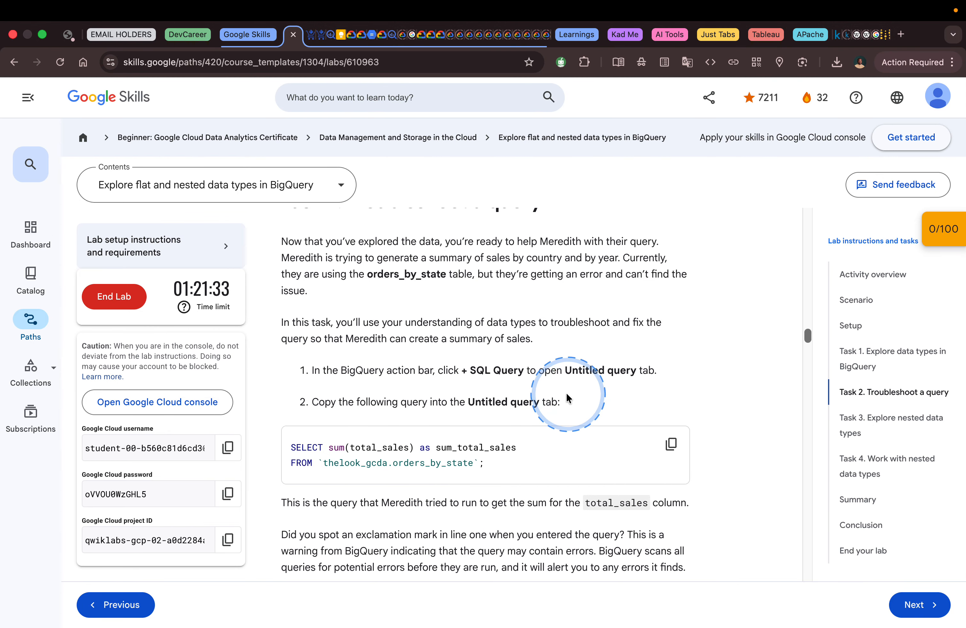
pyautogui.click(671, 445)
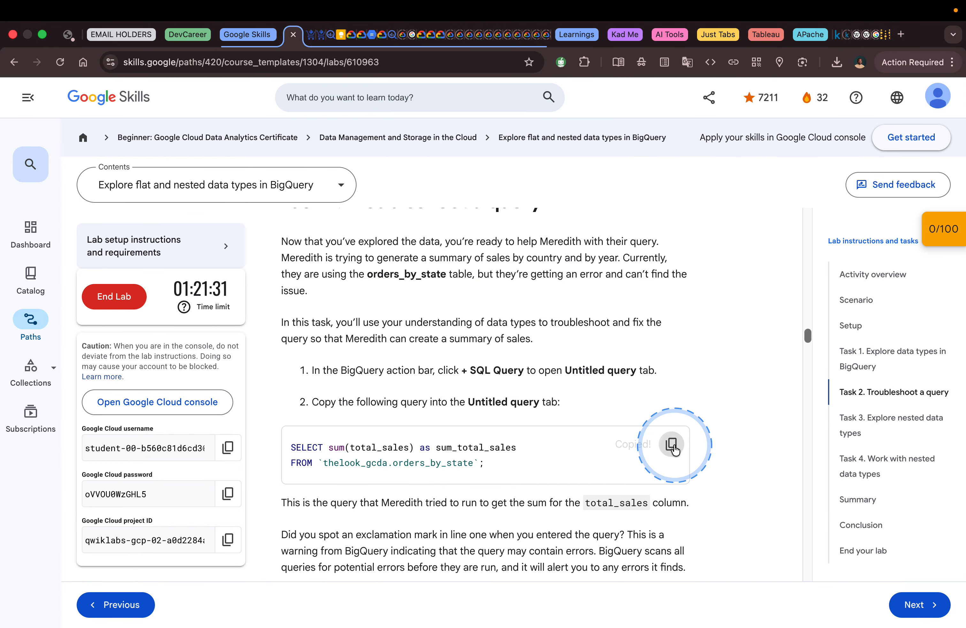
pyautogui.scroll(-5, 558, 390)
pyautogui.hotkey('ctrl', 'Right')
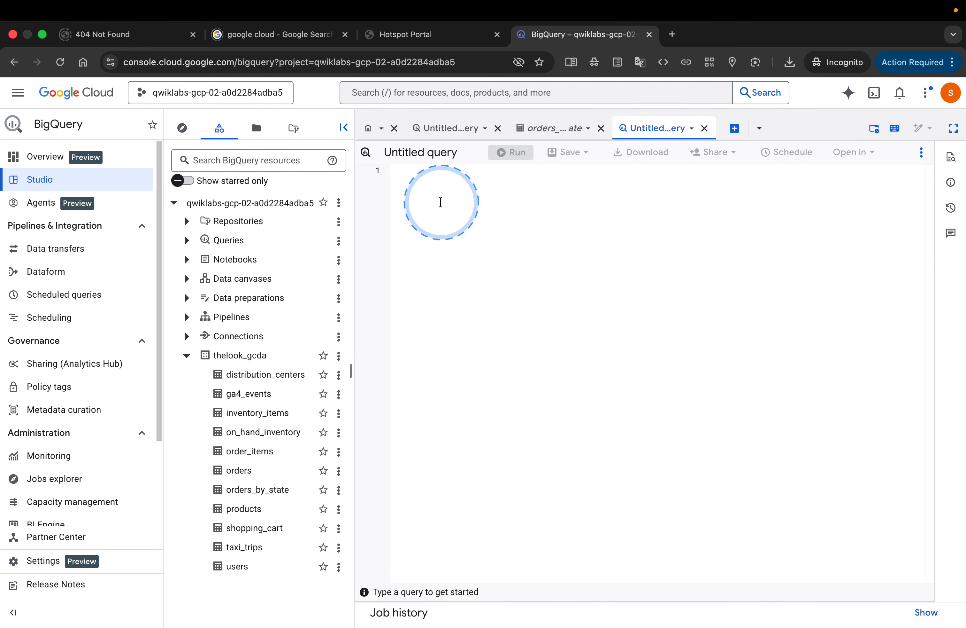
pyautogui.click(441, 202)
pyautogui.press('super+v')
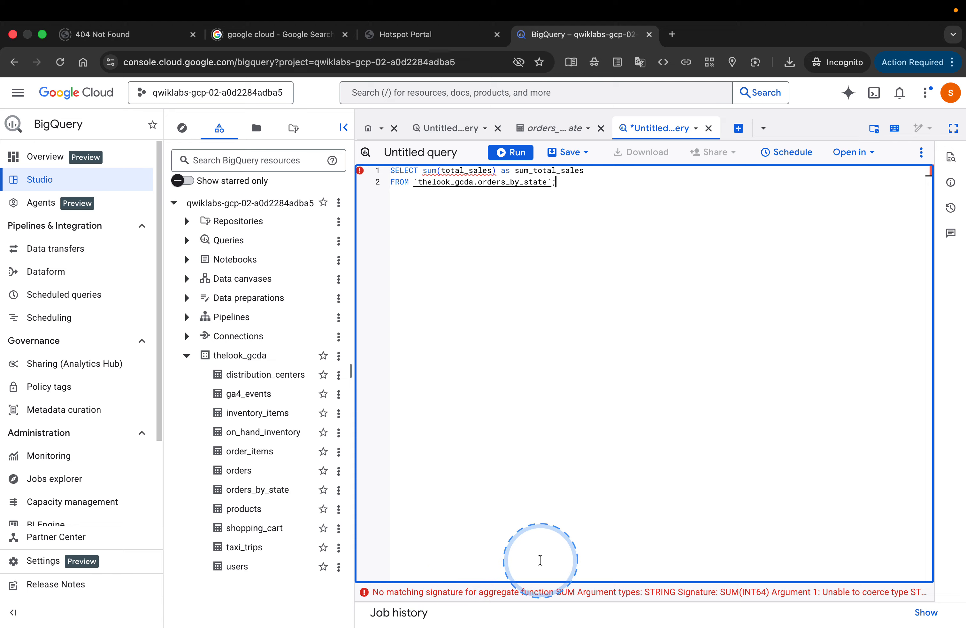
# Step: Read the lab's note about the exclamation mark warning and check the mark beside line one of the BigQuery query
pyautogui.hotkey('ctrl', 'Left')
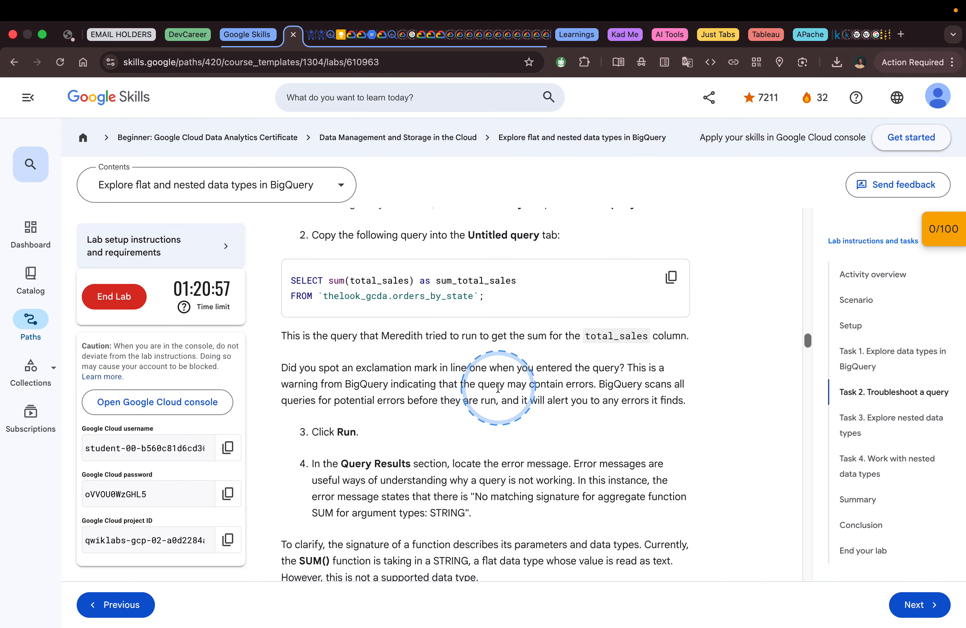
pyautogui.hotkey('ctrl', 'Right')
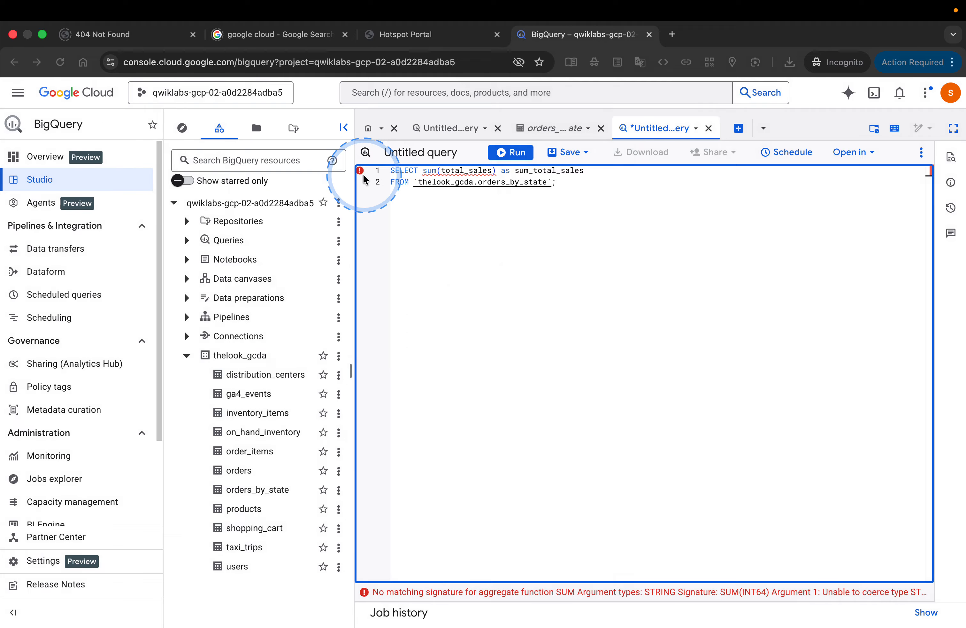
pyautogui.moveTo(365, 180)
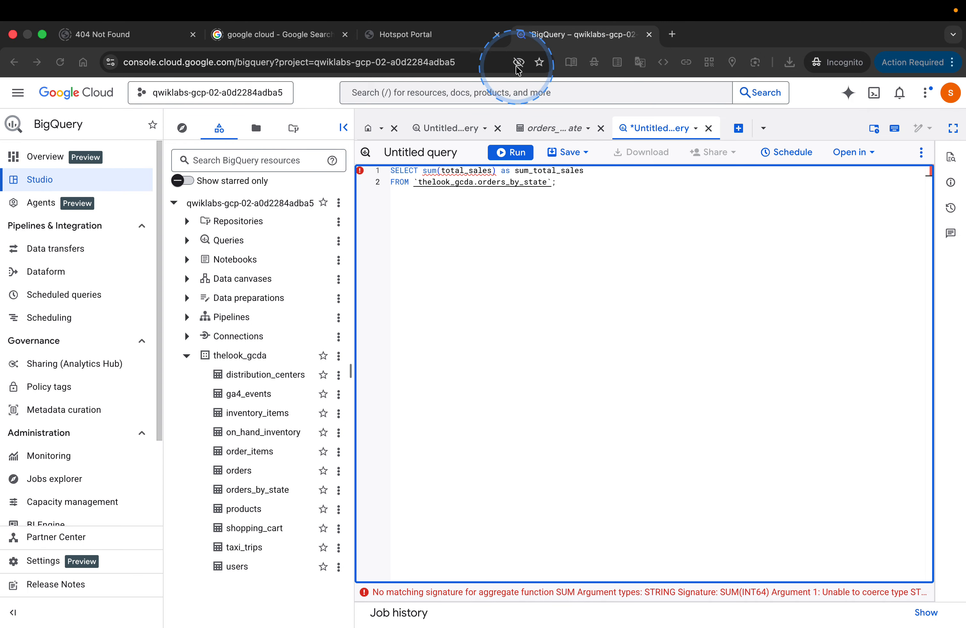
# Step: Enlarge the BigQuery page to 150% zoom in the browser
pyautogui.click(488, 61)
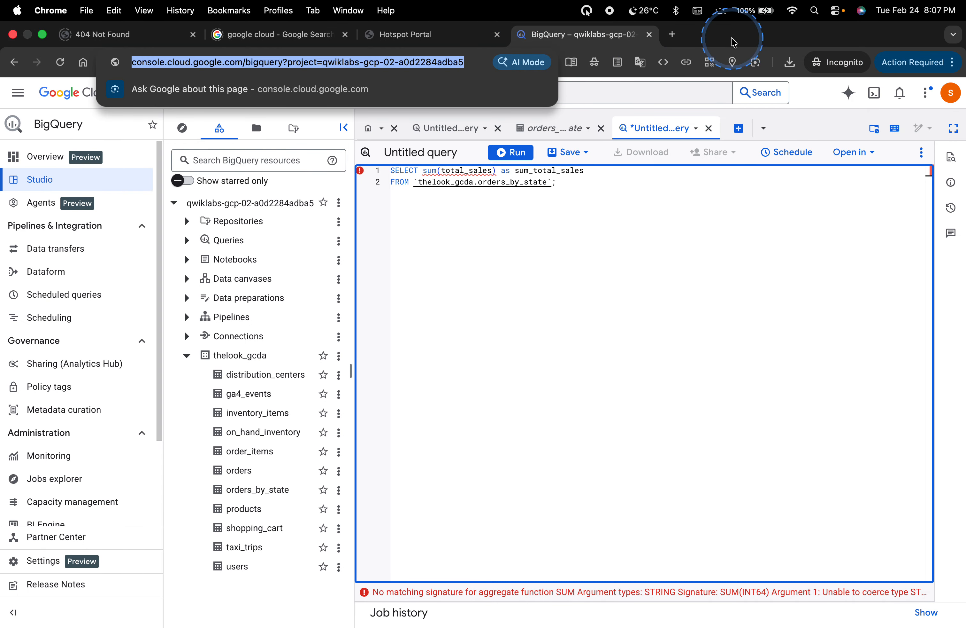
pyautogui.click(952, 62)
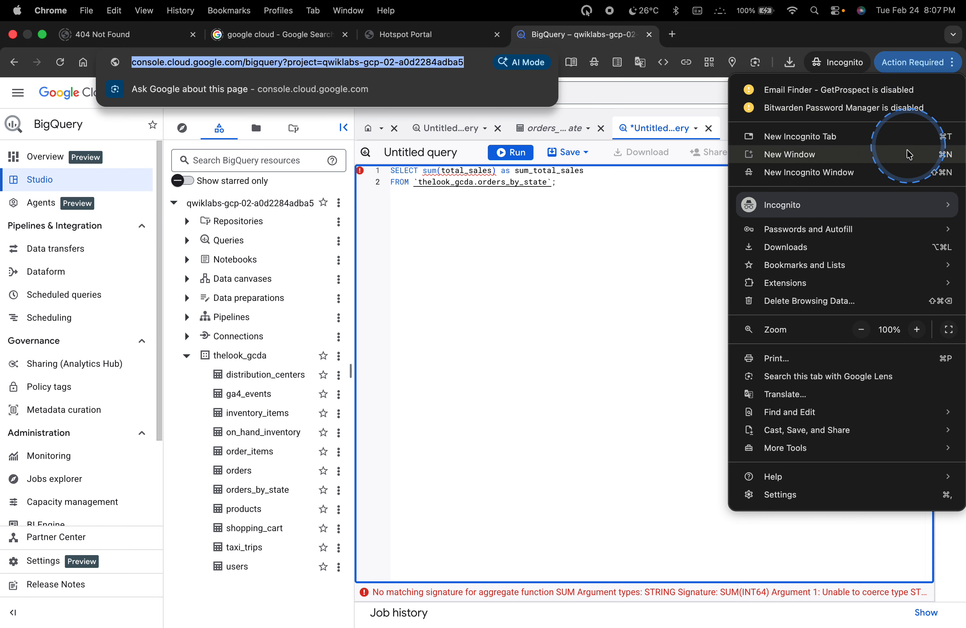
pyautogui.click(917, 329)
pyautogui.click(917, 330)
pyautogui.click(917, 329)
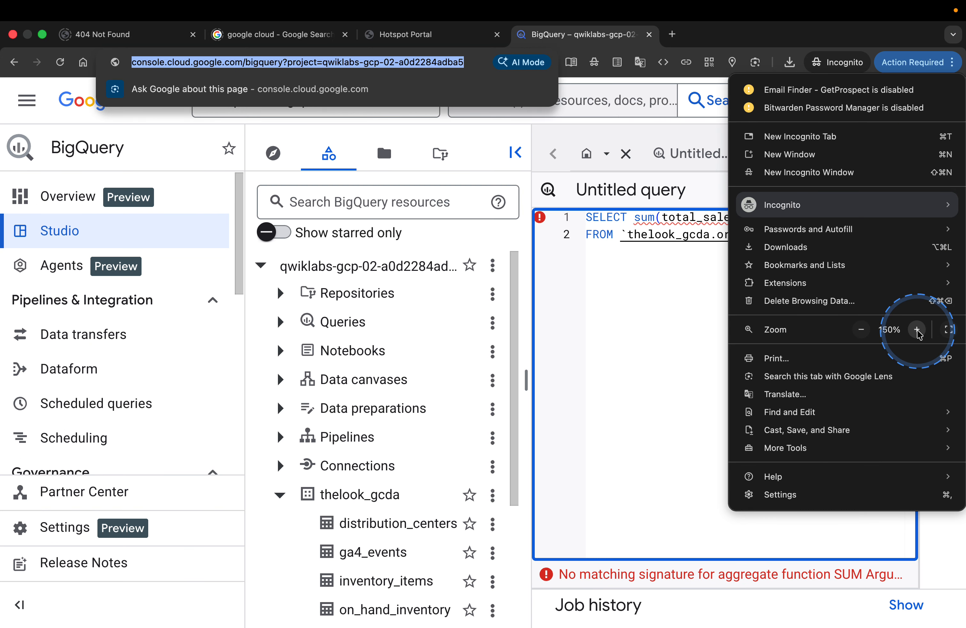
pyautogui.click(625, 345)
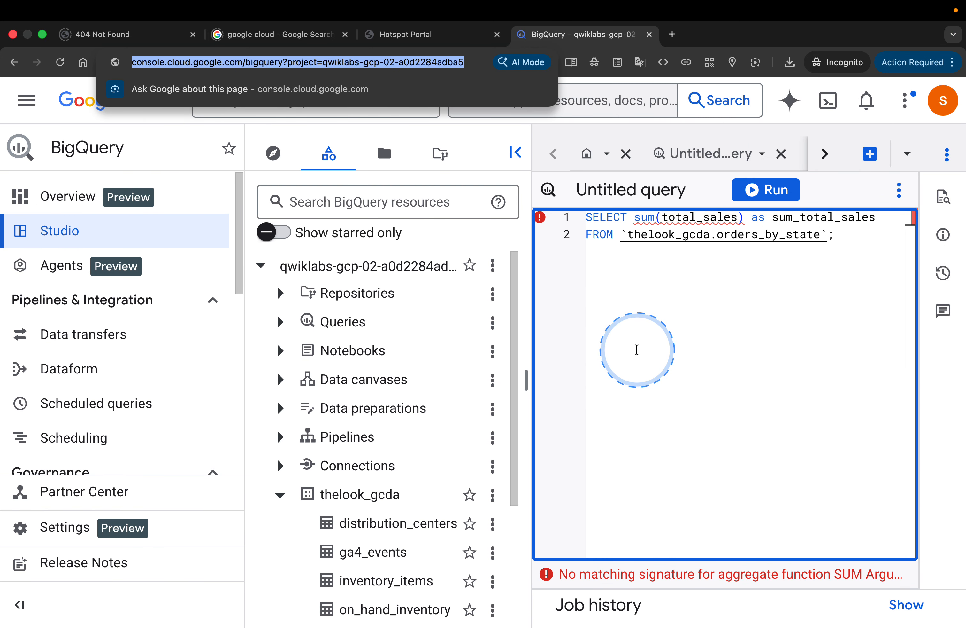
# Step: Return to the lab and read its explanation of the SUM() error message and the question about supported SUM() signatures
pyautogui.hotkey('ctrl', 'Left')
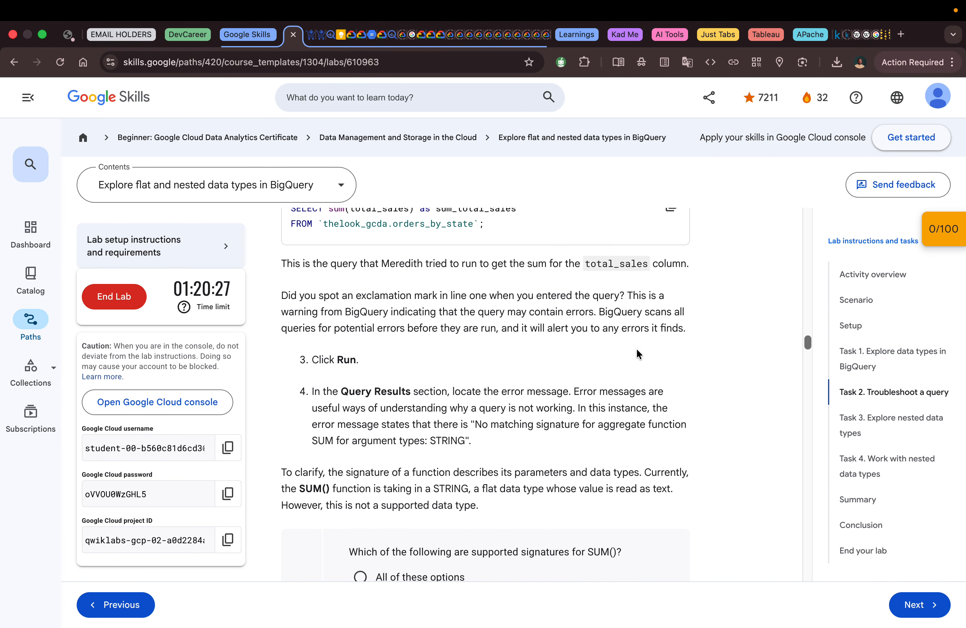
pyautogui.scroll(-1, 637, 350)
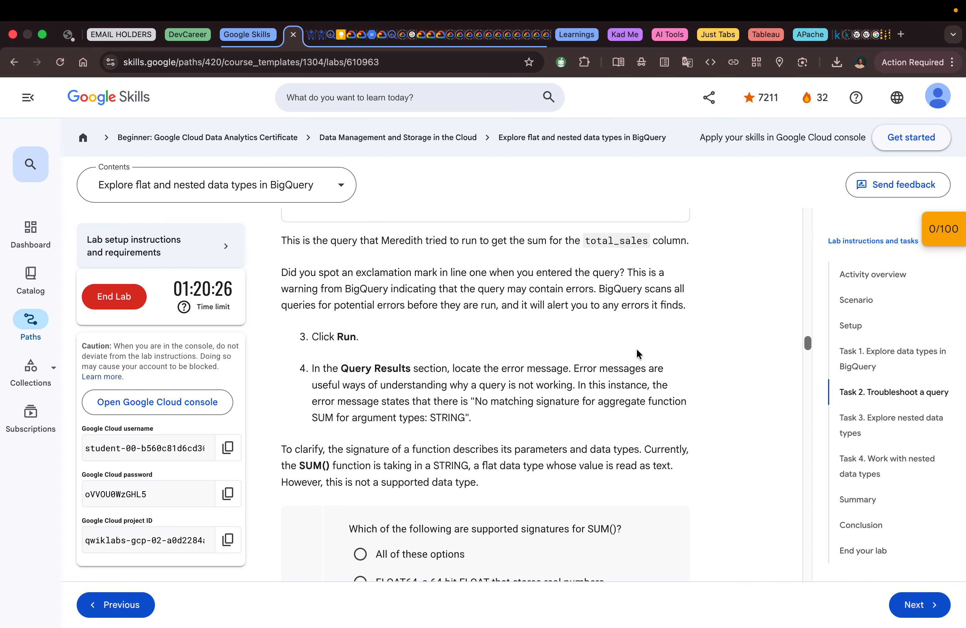
pyautogui.scroll(2, 638, 353)
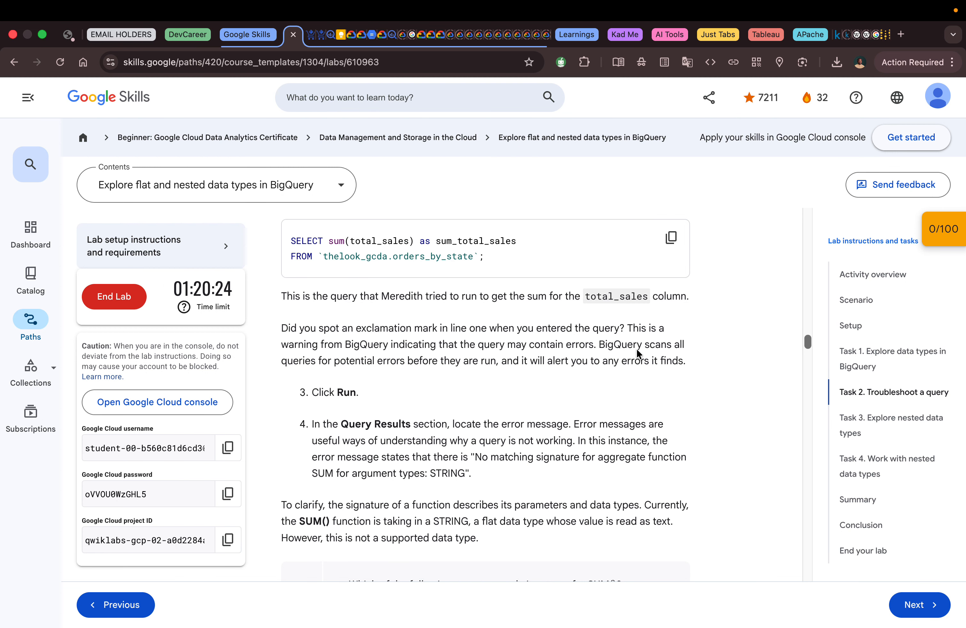
pyautogui.scroll(-5, 637, 348)
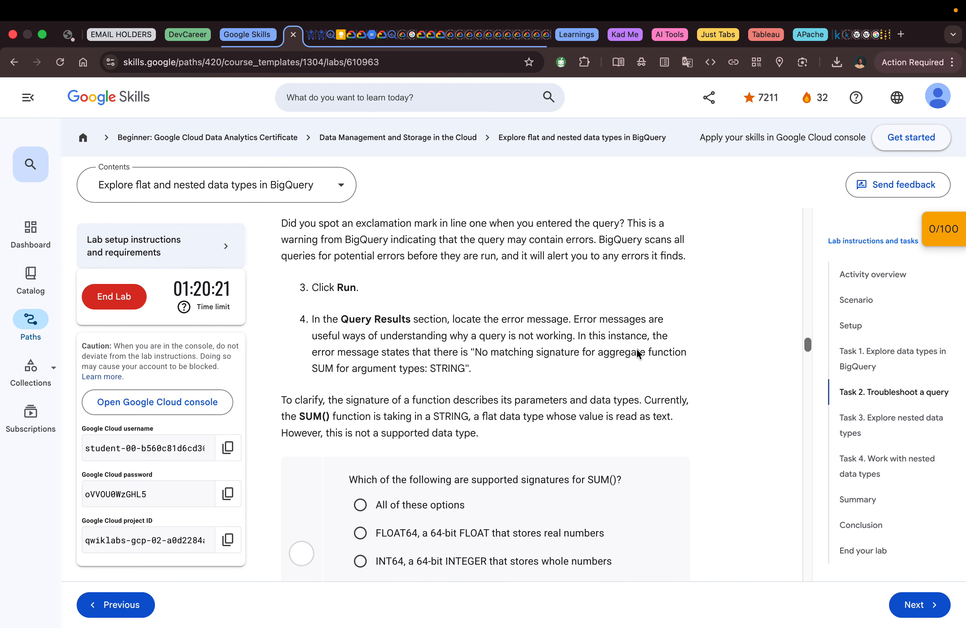
pyautogui.scroll(-1, 637, 348)
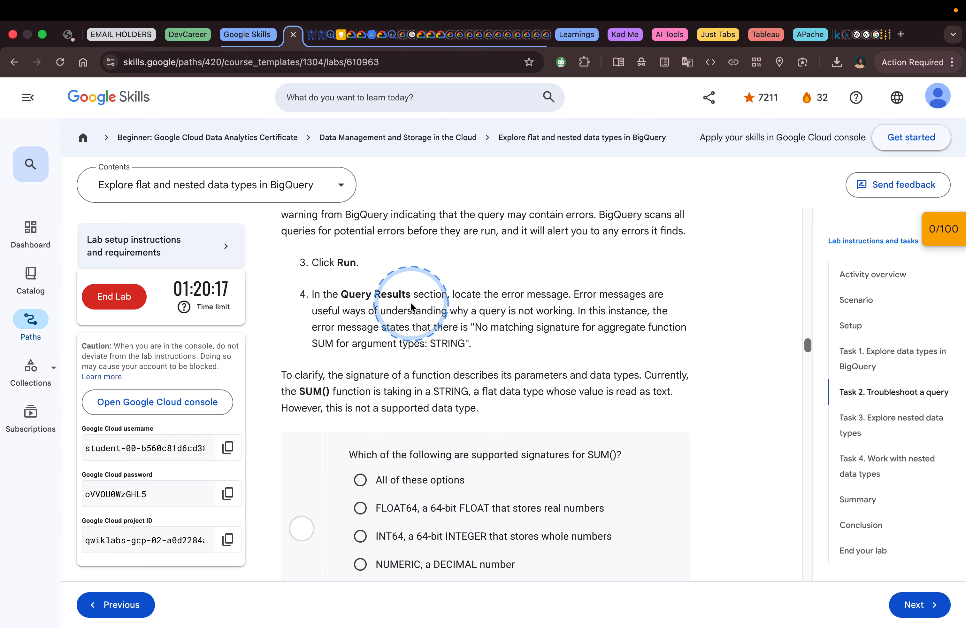
pyautogui.scroll(-3, 410, 306)
pyautogui.scroll(3, 410, 304)
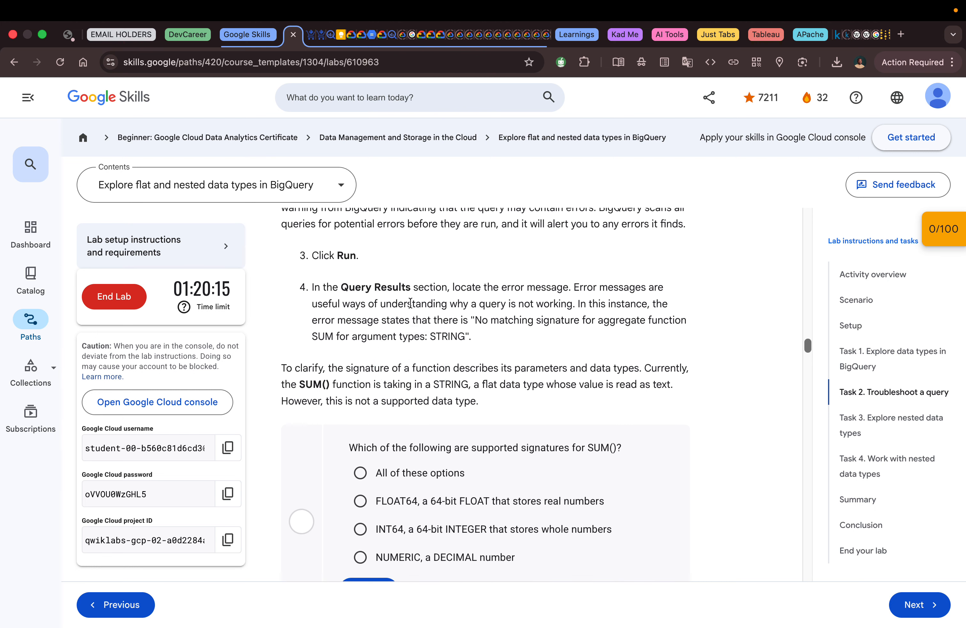
pyautogui.scroll(2, 410, 302)
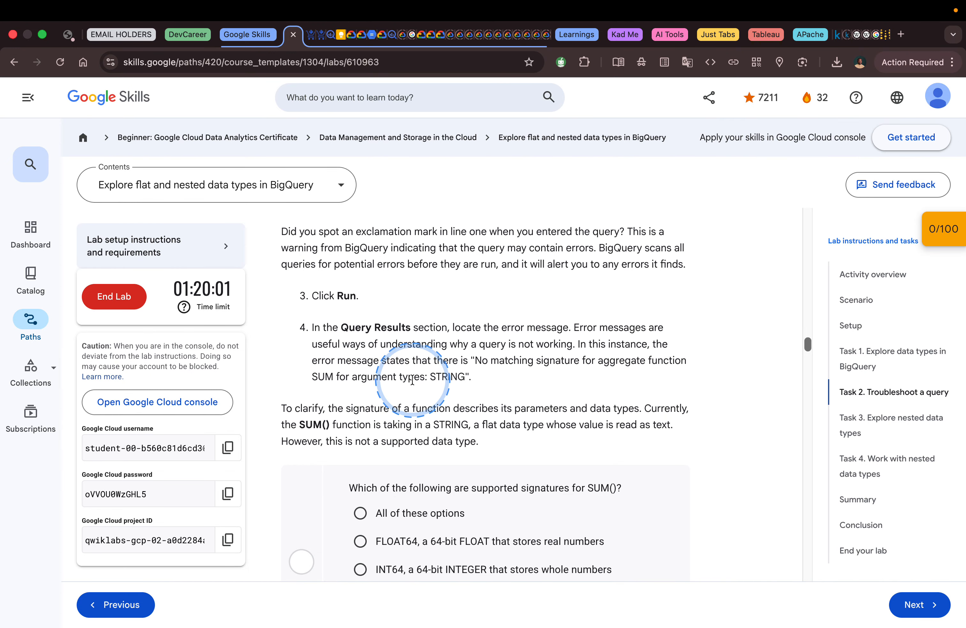
pyautogui.scroll(-2, 453, 379)
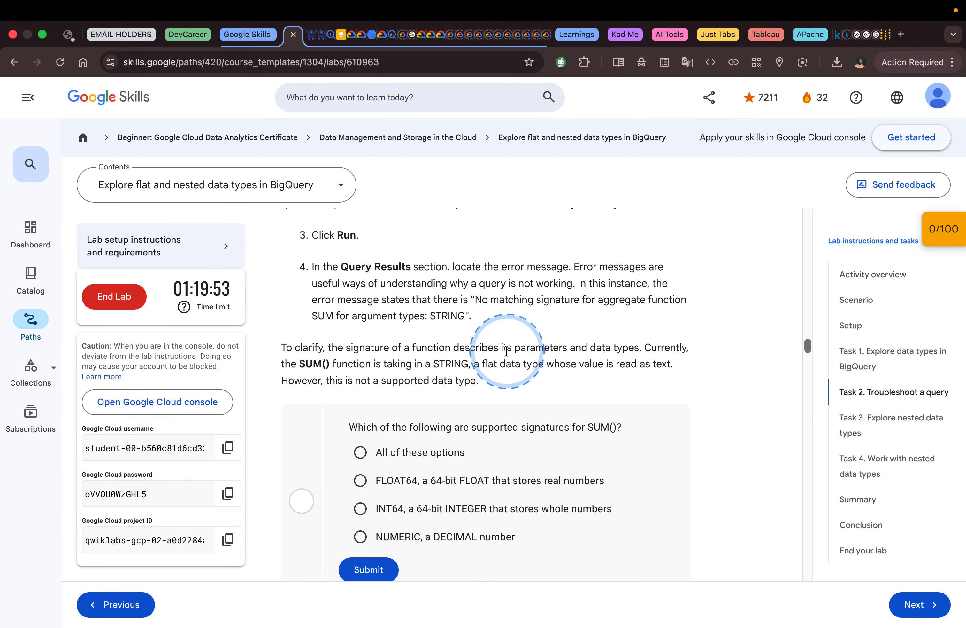
pyautogui.scroll(-2, 542, 349)
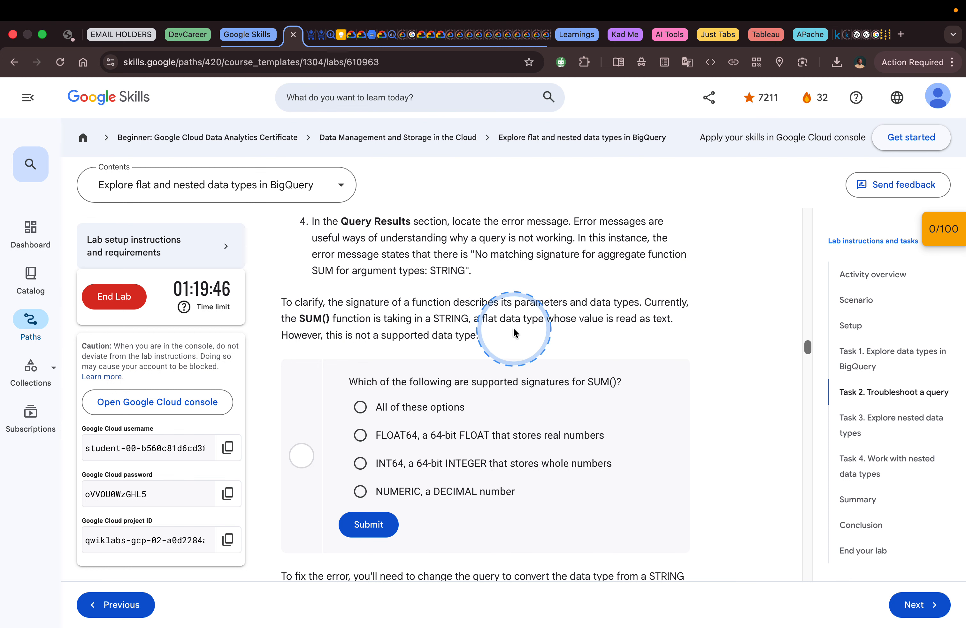
pyautogui.scroll(-1, 513, 327)
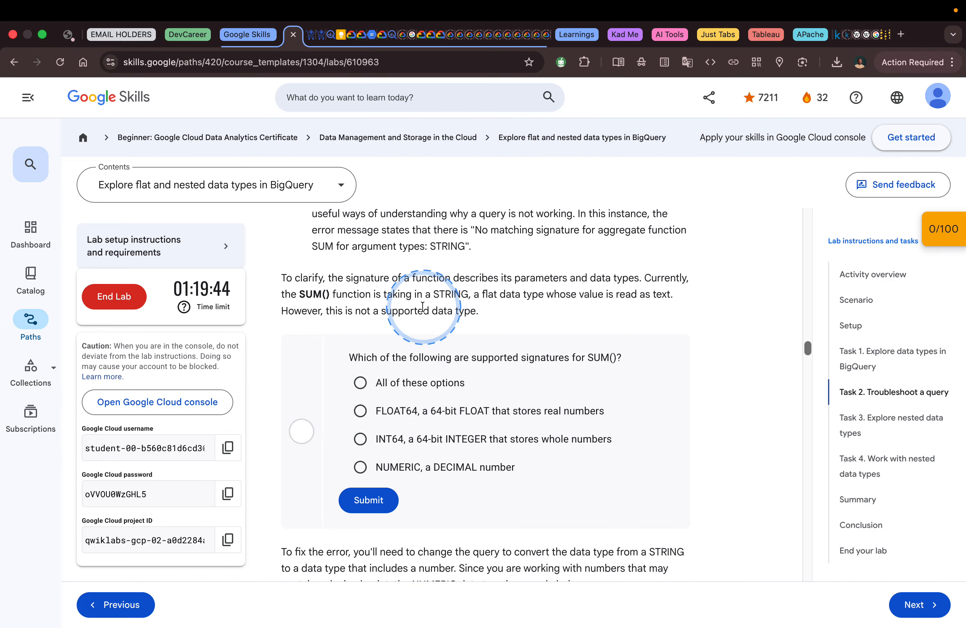
pyautogui.scroll(-1, 469, 323)
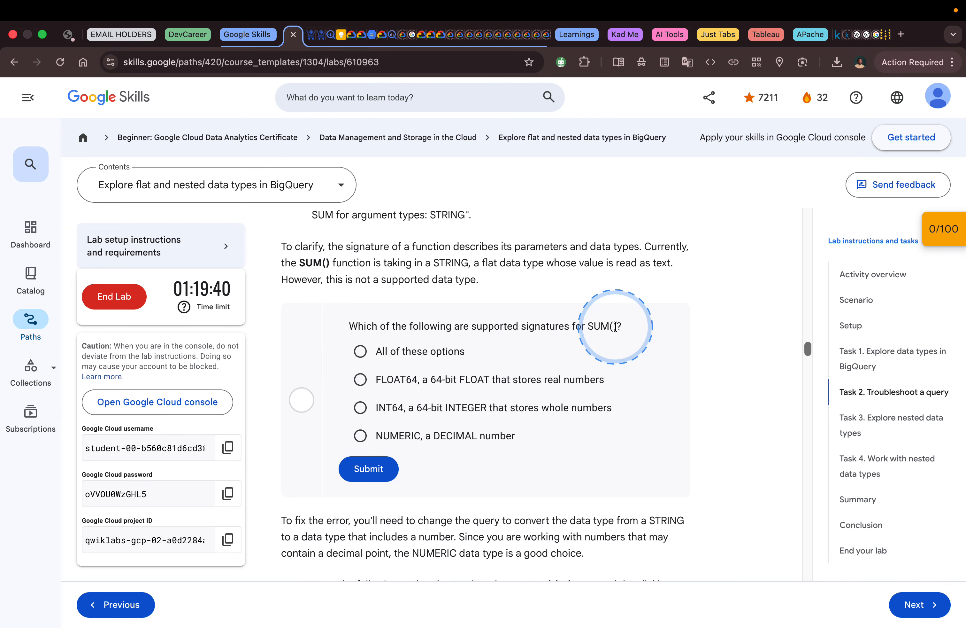
pyautogui.scroll(-1, 591, 322)
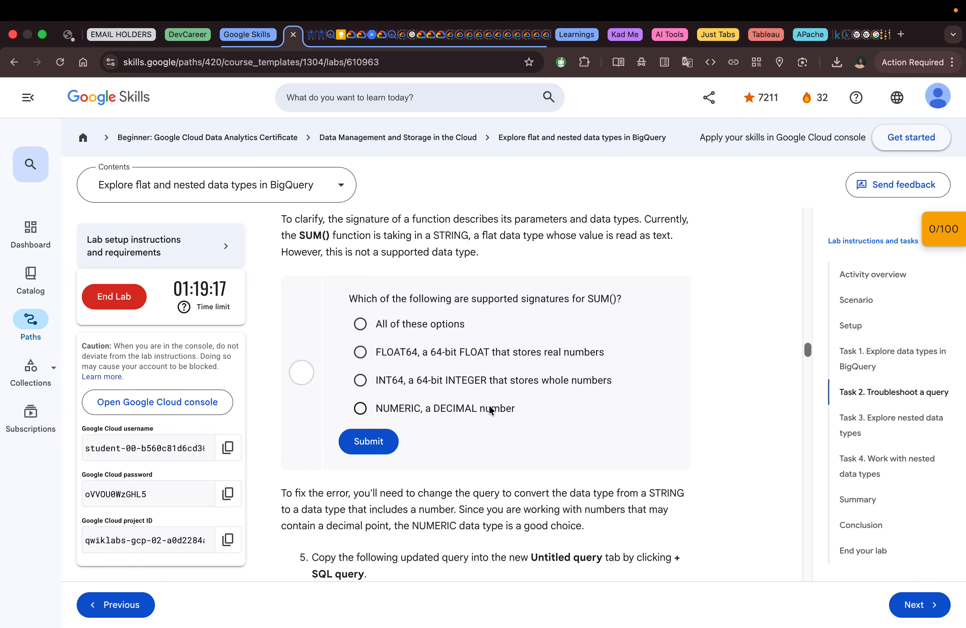
# Step: Switch to BigQuery and examine the full error message for the SUM() query to see which signatures it lists
pyautogui.hotkey('ctrl', 'Right')
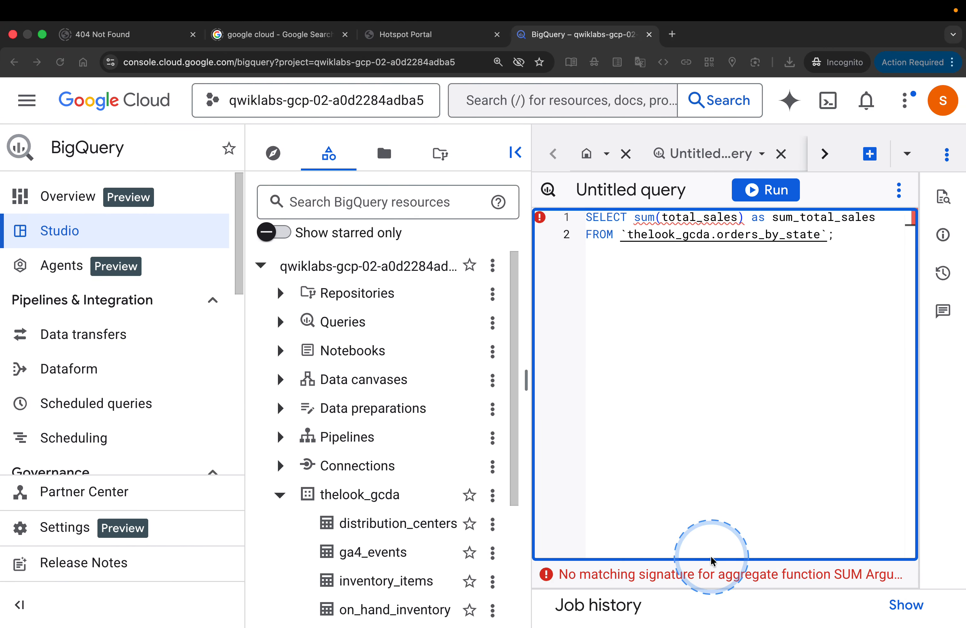
pyautogui.press('super+l')
pyautogui.click(549, 583)
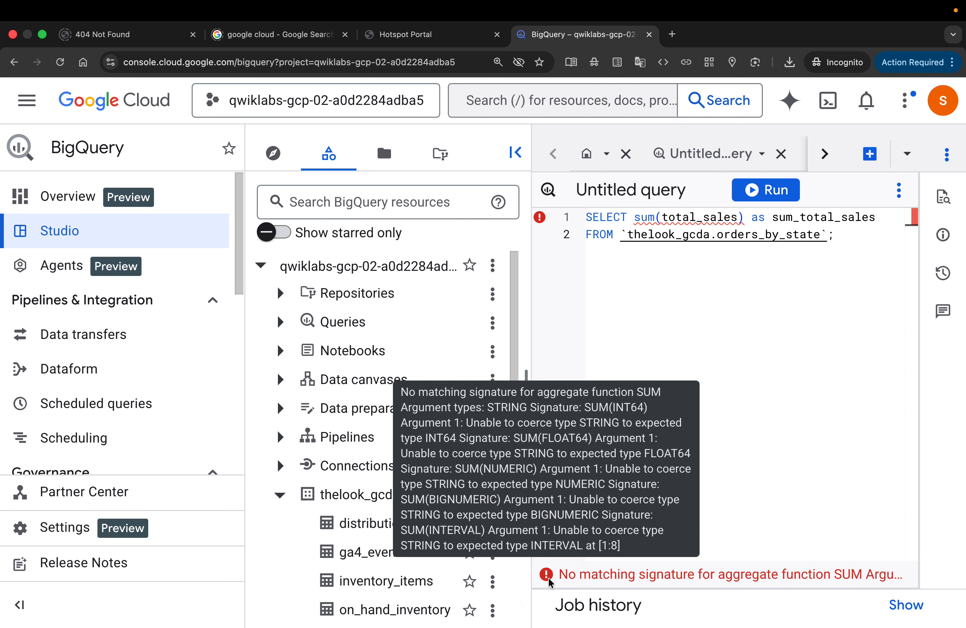
# Step: Return to the lab and try FLOAT64, INT64 and NUMERIC in turn as answers to the supported SUM() signatures question
pyautogui.hotkey('ctrl', 'Left')
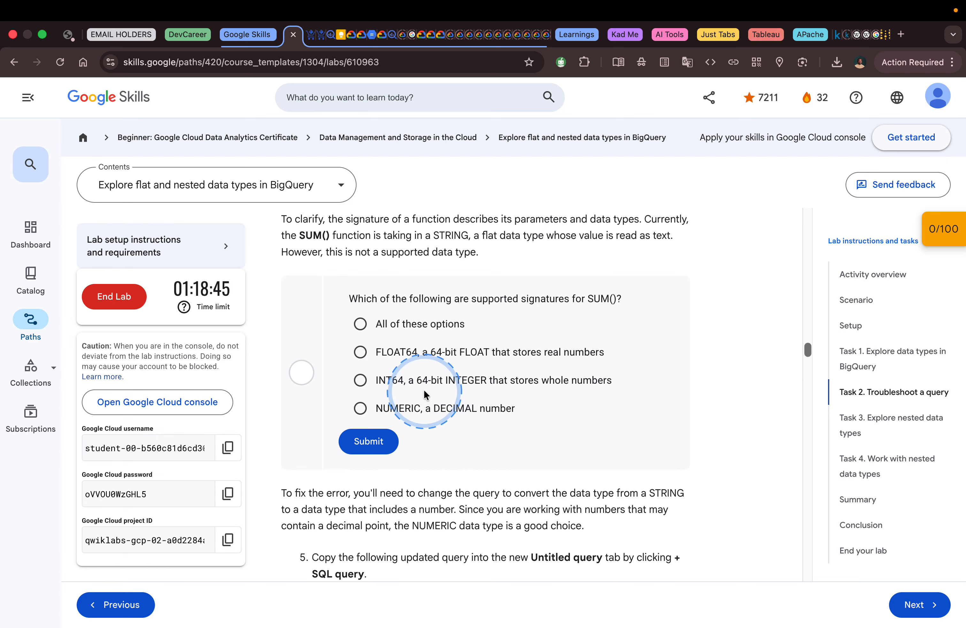
pyautogui.click(412, 354)
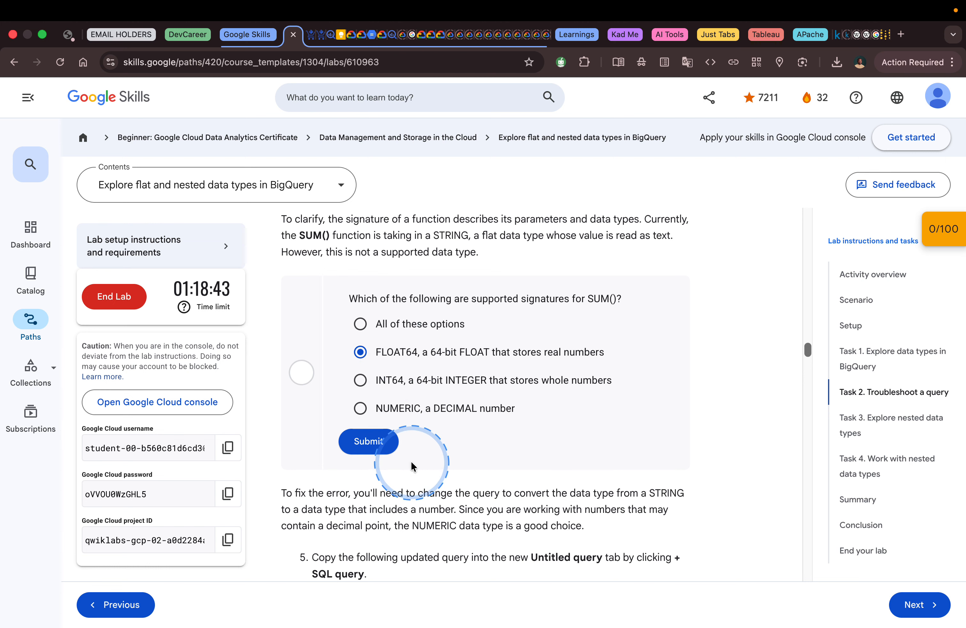
pyautogui.click(369, 444)
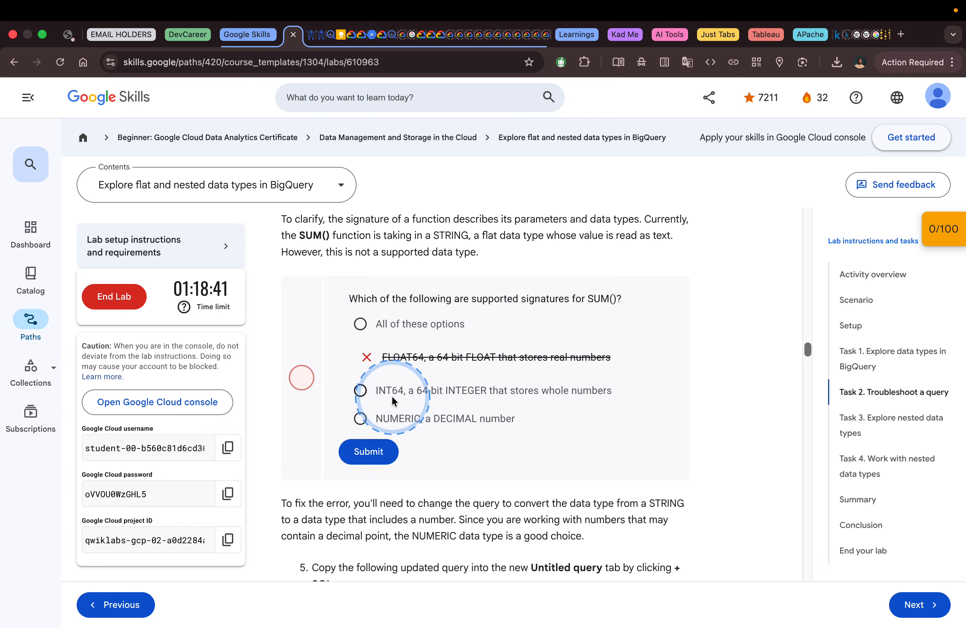
pyautogui.click(386, 391)
pyautogui.click(368, 451)
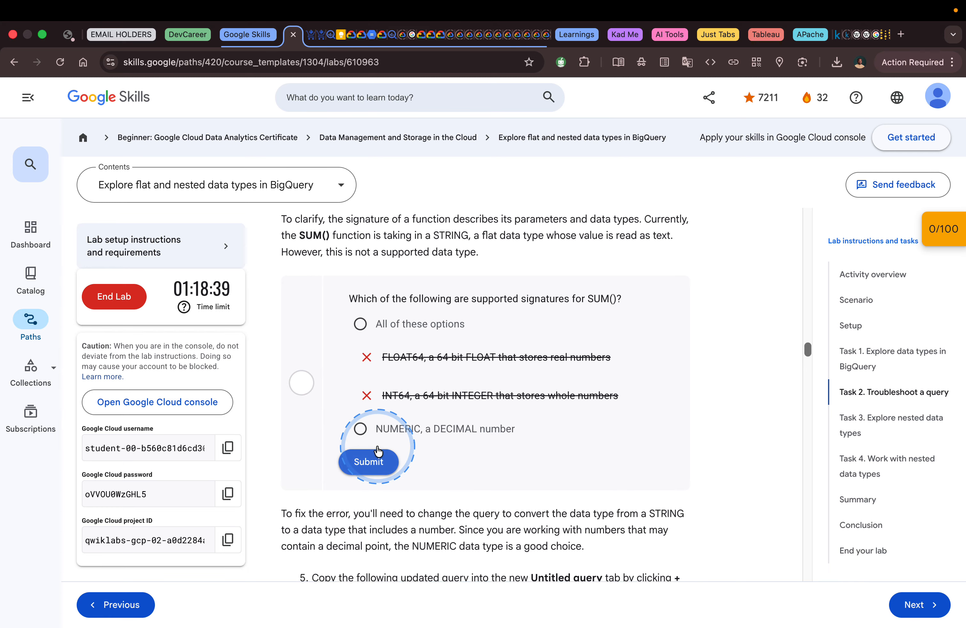
pyautogui.click(377, 429)
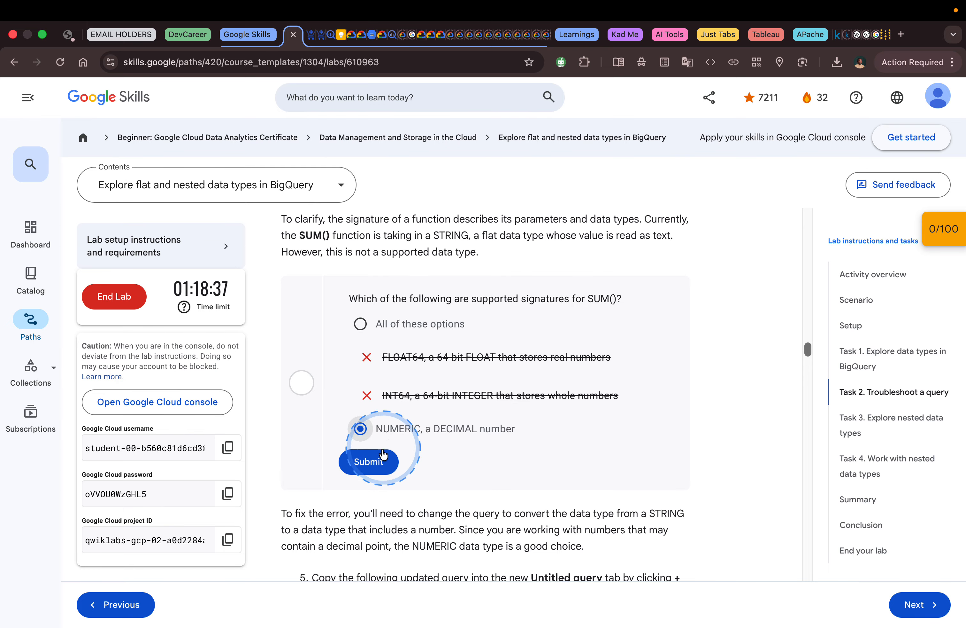
pyautogui.click(378, 465)
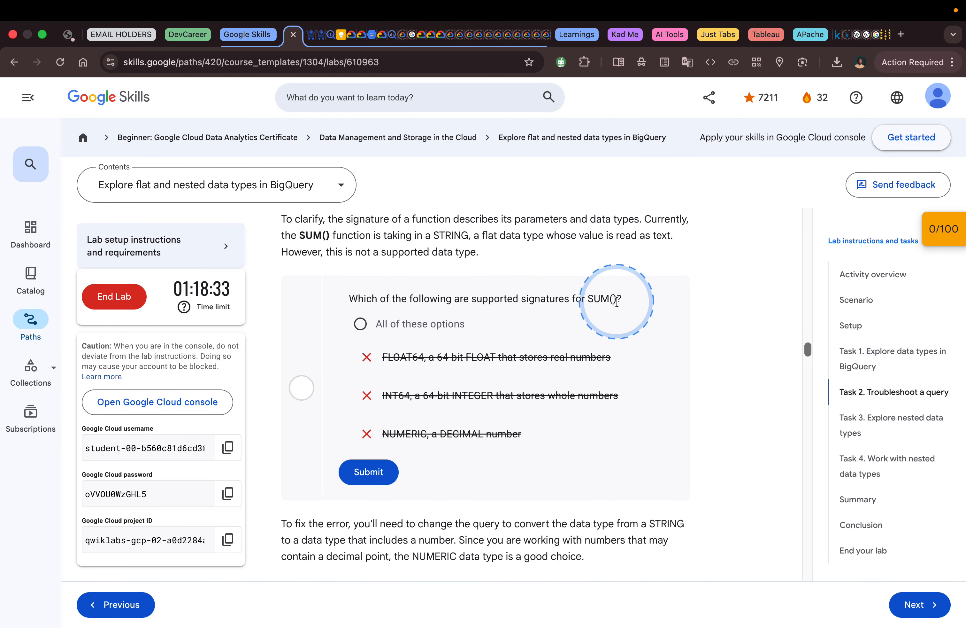
# Step: Submit "All of these options" for the SUM() signatures question, and read the updated-query instructions before returning to BigQuery
pyautogui.click(368, 472)
pyautogui.scroll(-5, 516, 424)
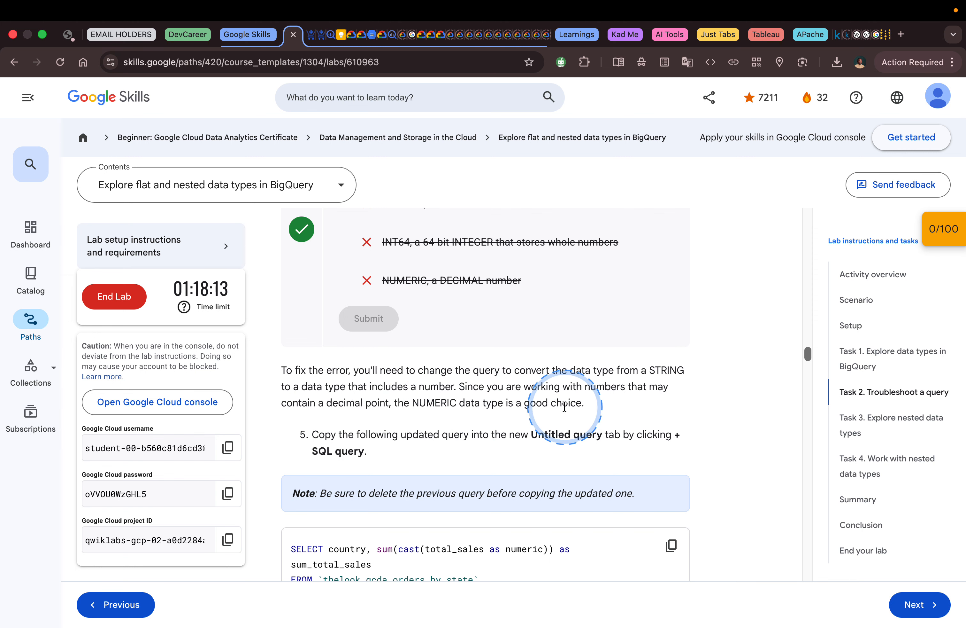
pyautogui.scroll(-3, 565, 406)
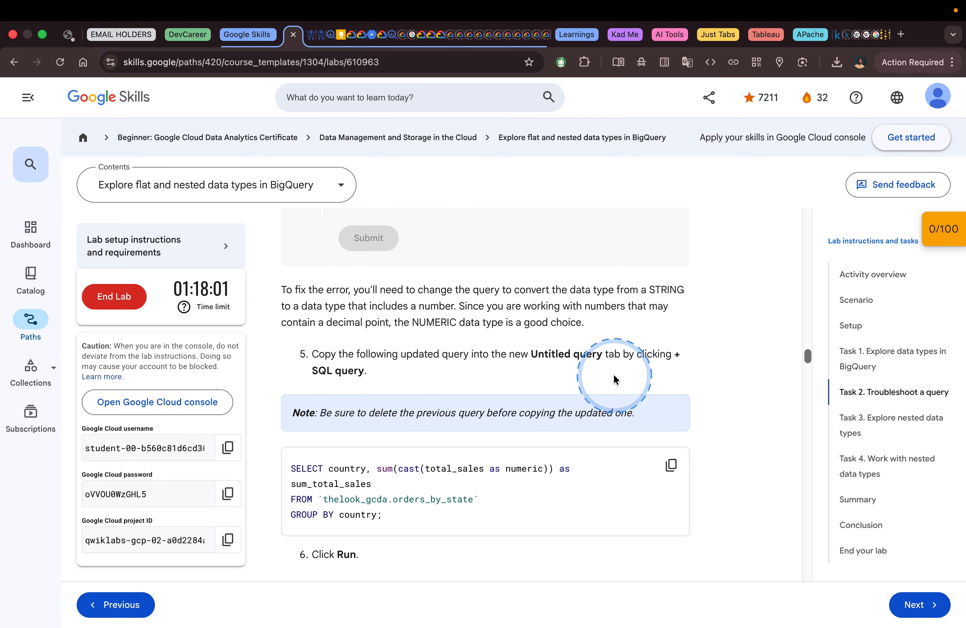
pyautogui.hotkey('ctrl', 'Right')
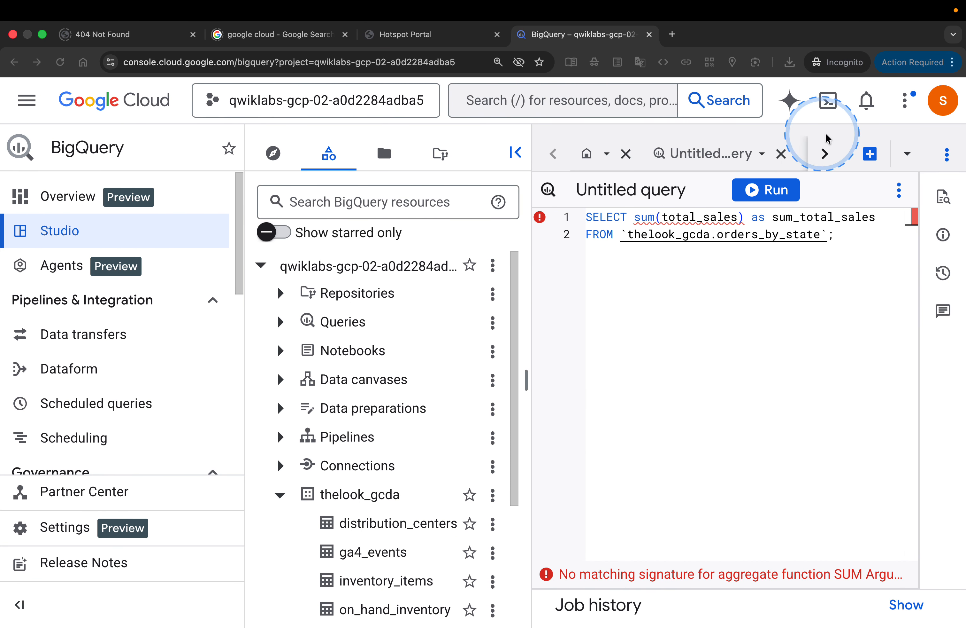
# Step: Open a new query and paste the lab's updated SQL that sums total_sales cast as numeric, grouped by country
pyautogui.click(869, 155)
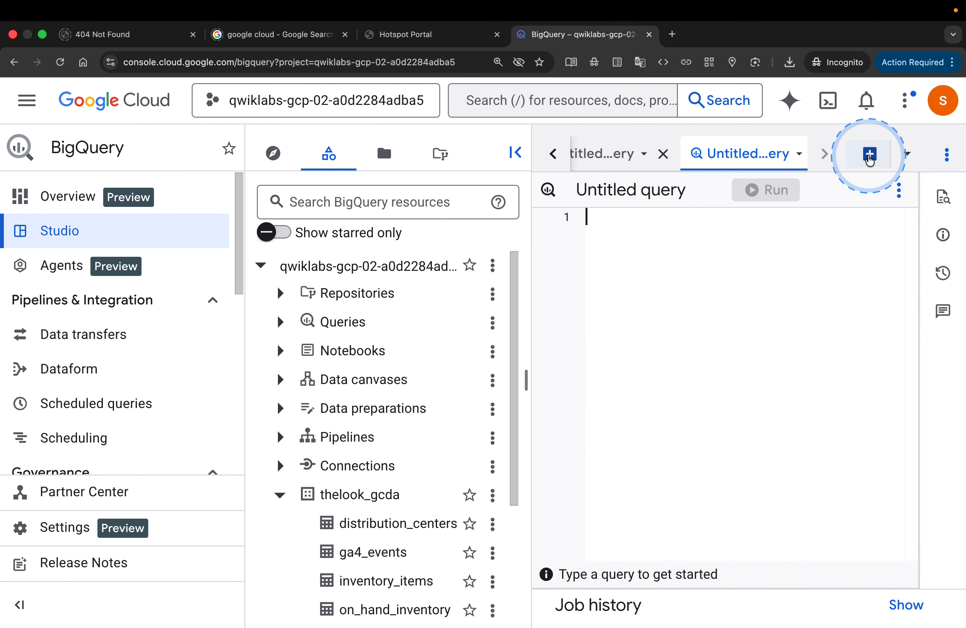
pyautogui.click(651, 267)
pyautogui.write('SELECT country, sum(cast(total_sales as numeric)) as sum_total_sales FROM `thelook_gcda.orders_by_state` GROUP BY country;')
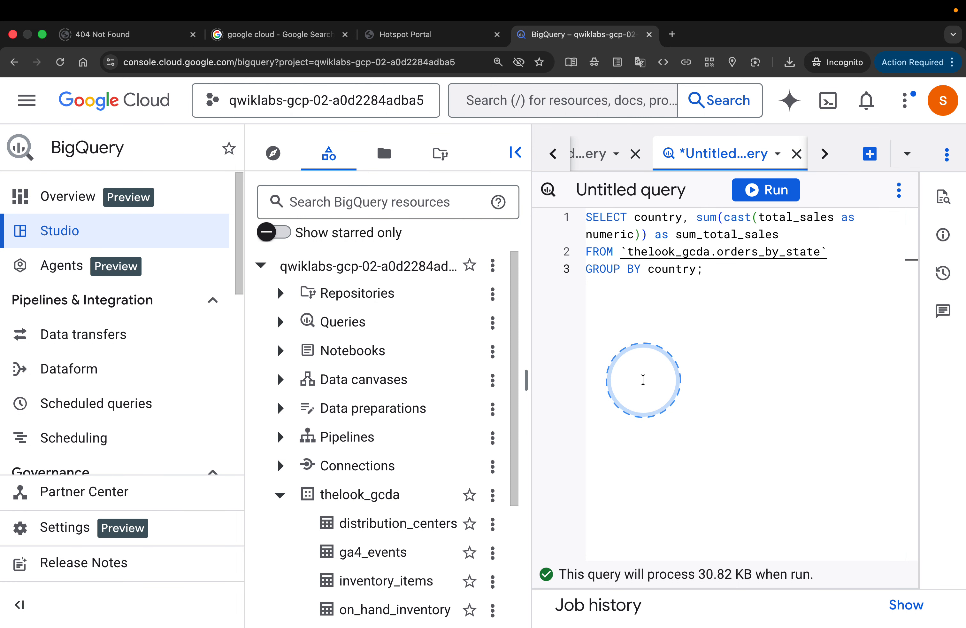
# Step: Return to the lab and read steps 5 to 7, including how CAST converts total_sales from STRING to NUMERIC
pyautogui.hotkey('ctrl', 'Left')
pyautogui.scroll(-2, 562, 408)
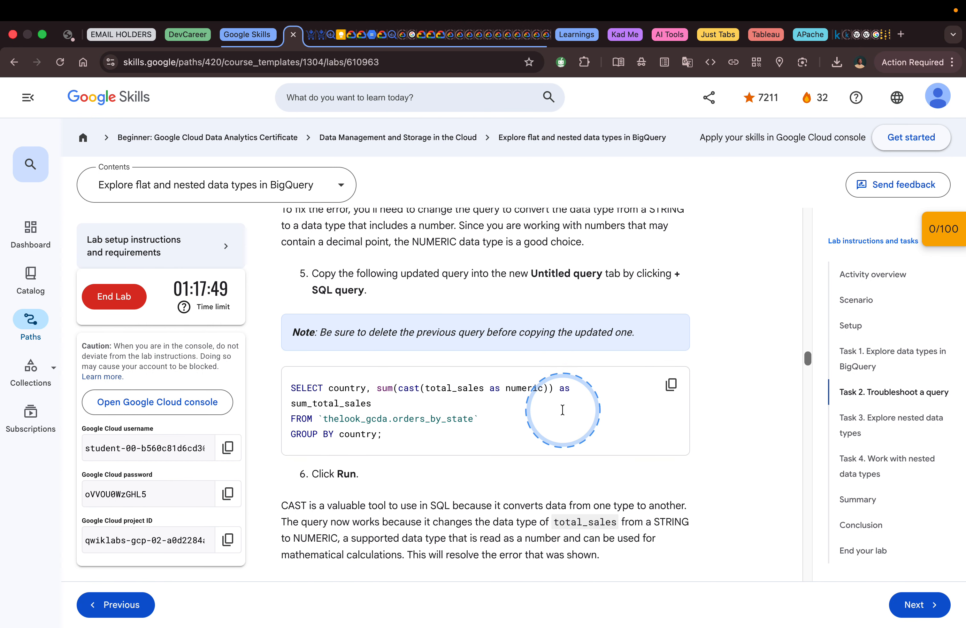
pyautogui.scroll(-5, 563, 408)
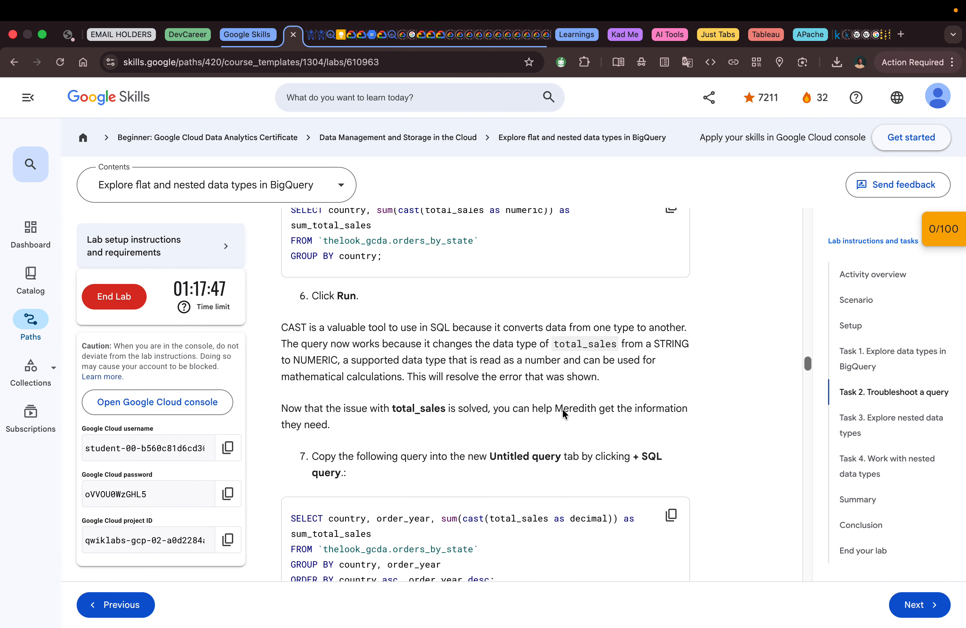
pyautogui.scroll(-1, 564, 412)
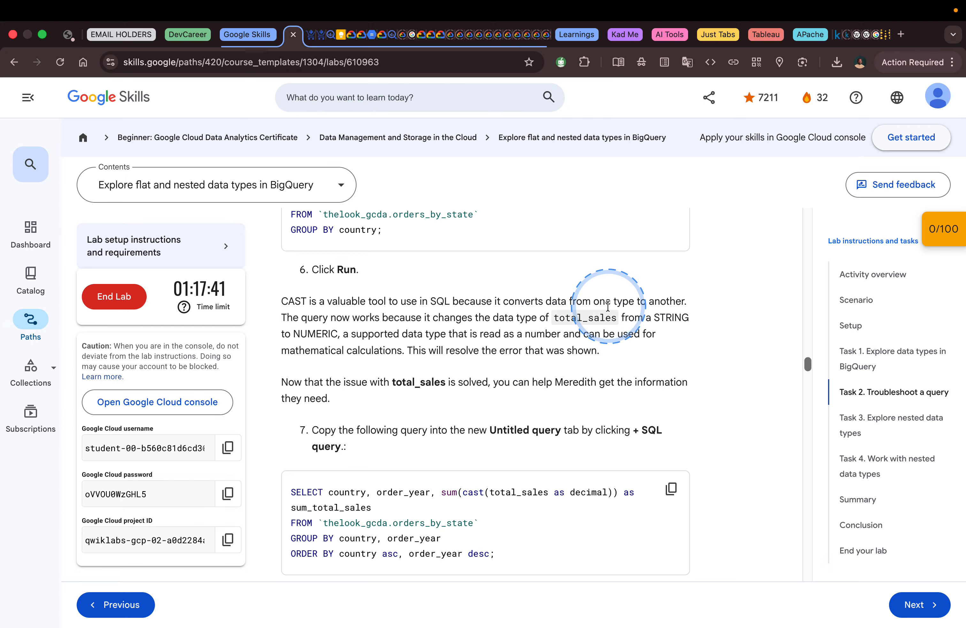
pyautogui.scroll(3, 652, 305)
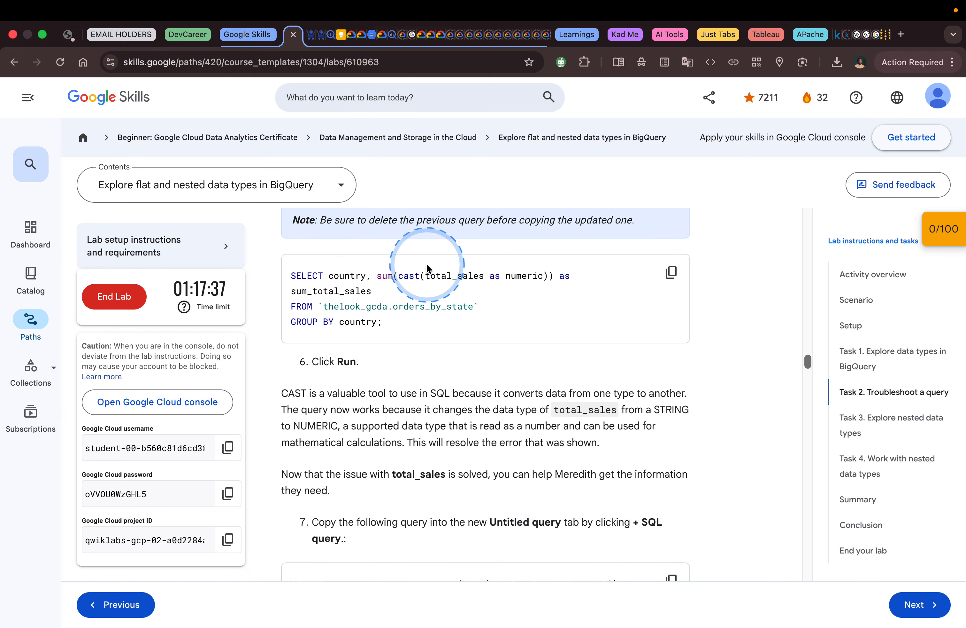
pyautogui.scroll(2, 452, 295)
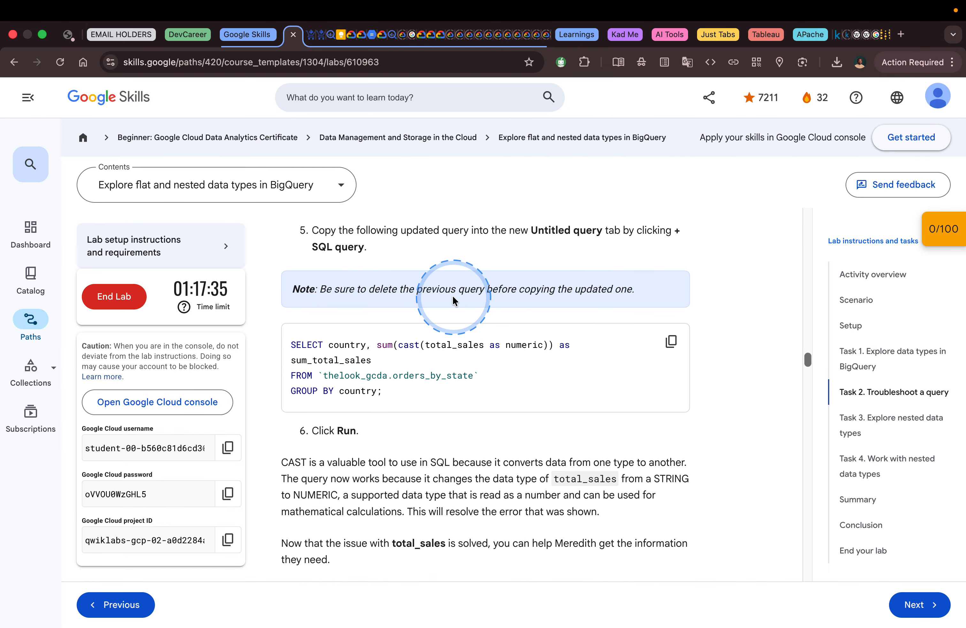
pyautogui.scroll(-1, 454, 296)
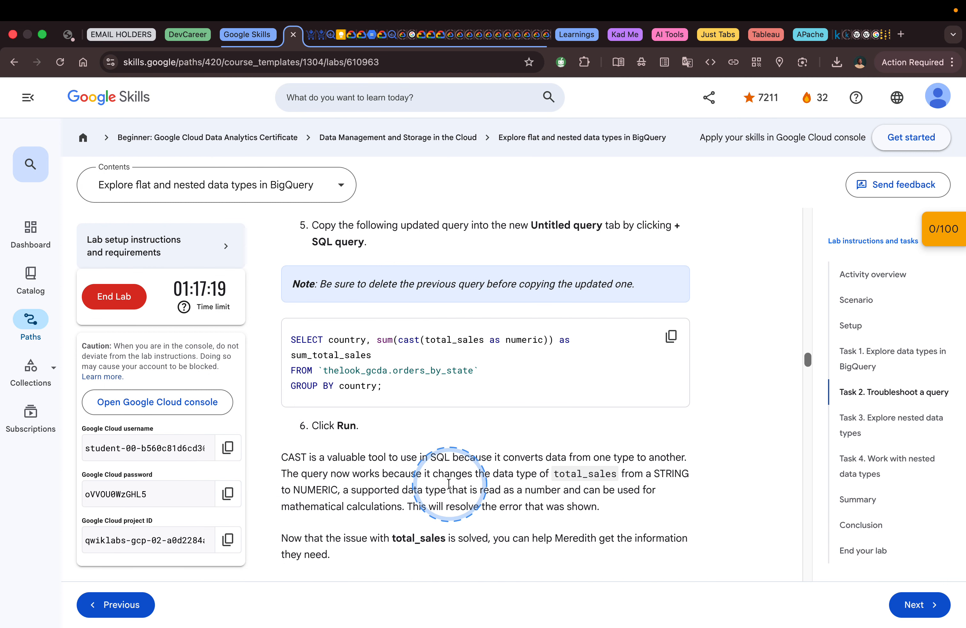
pyautogui.scroll(-3, 448, 484)
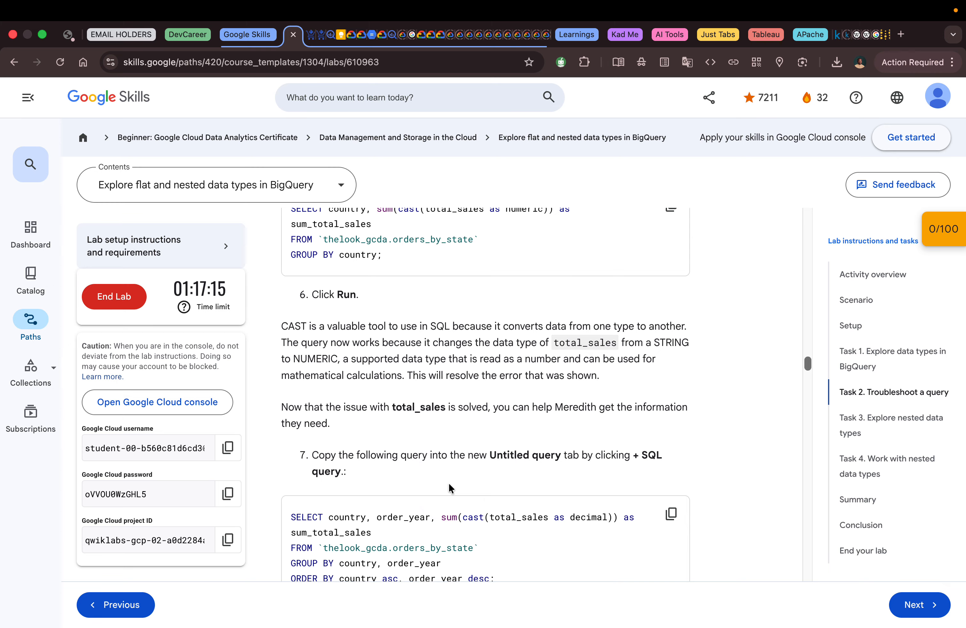
# Step: Switch back to BigQuery, run the numeric cast query, and dismiss the on-demand cost control tip
pyautogui.hotkey('ctrl', 'Right')
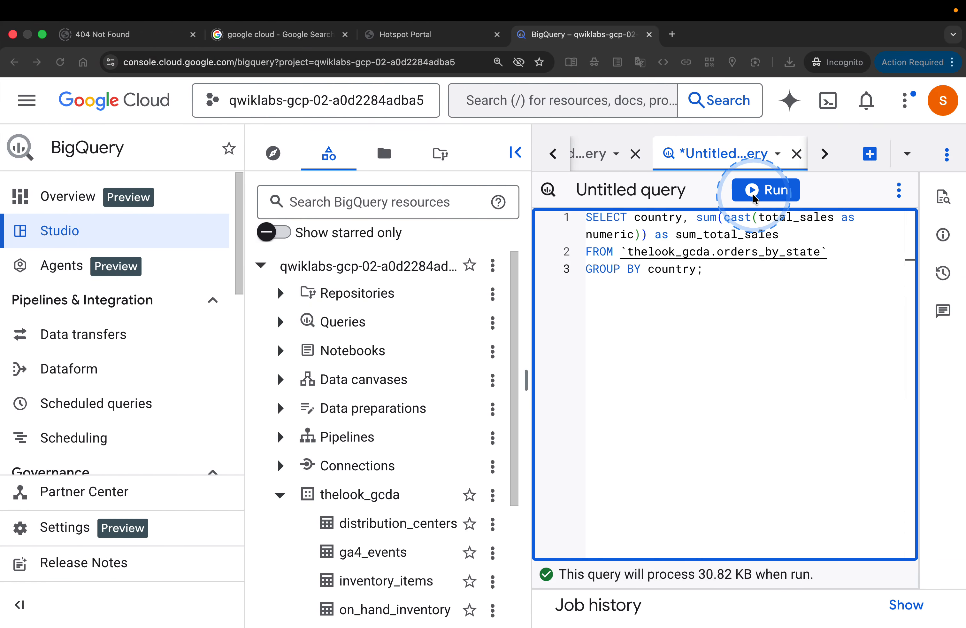
pyautogui.click(774, 190)
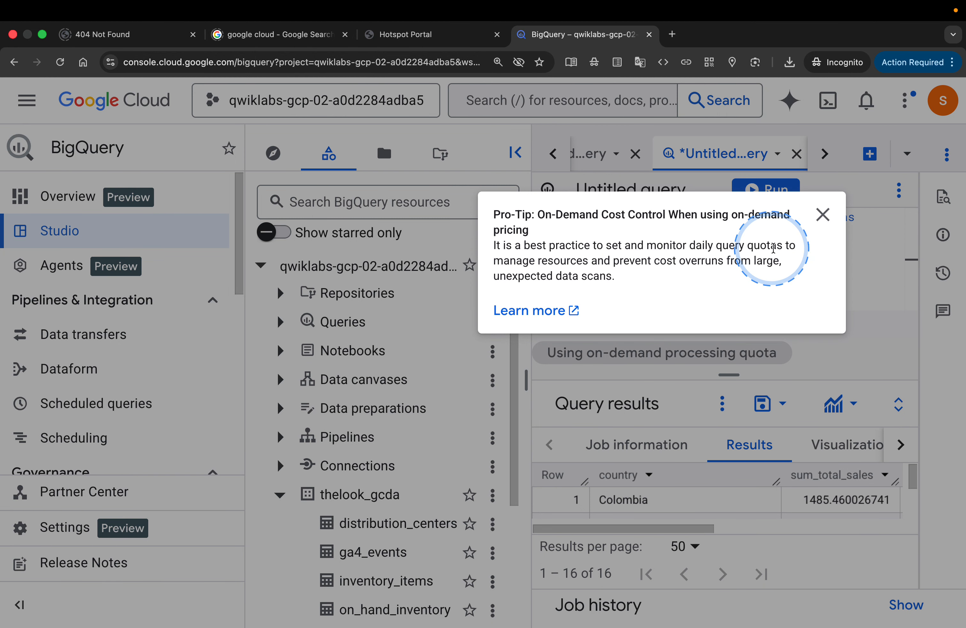
pyautogui.click(823, 214)
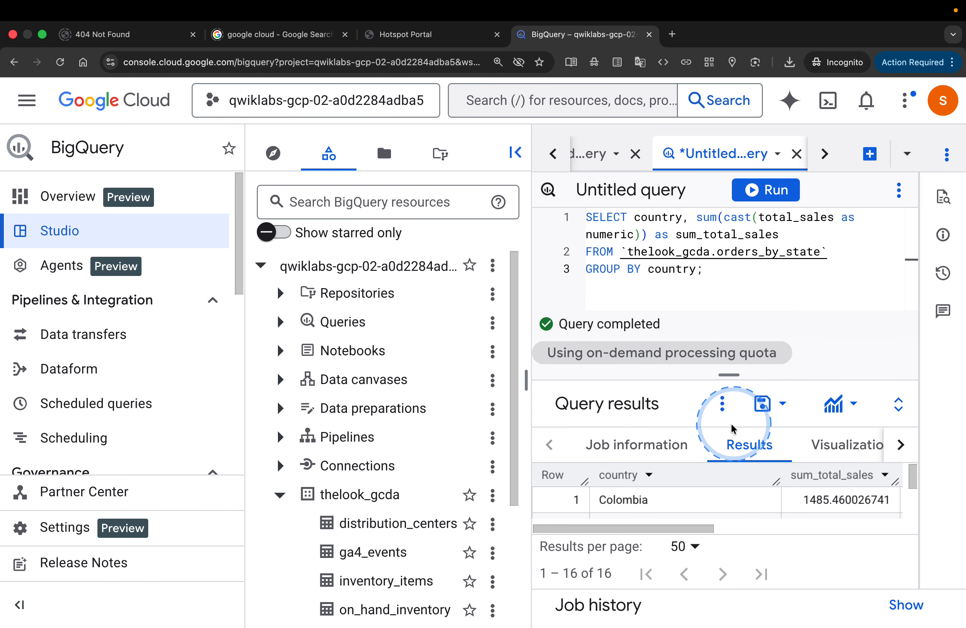
# Step: Narrow the resource explorer to widen the query area, and look through the sum_total_sales results by country
pyautogui.moveTo(538, 348)
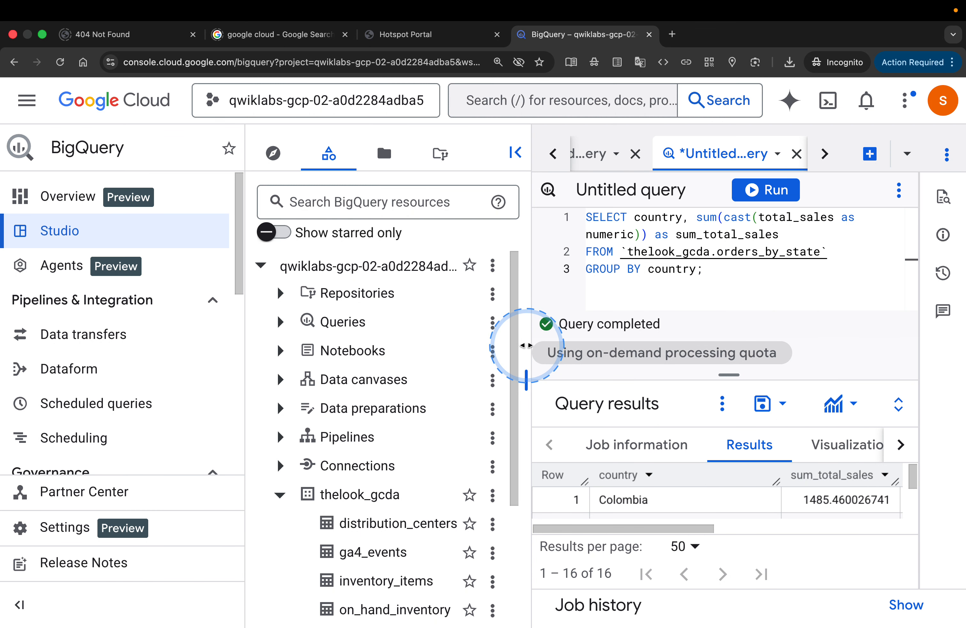
pyautogui.moveTo(527, 345); pyautogui.dragTo(324, 352)
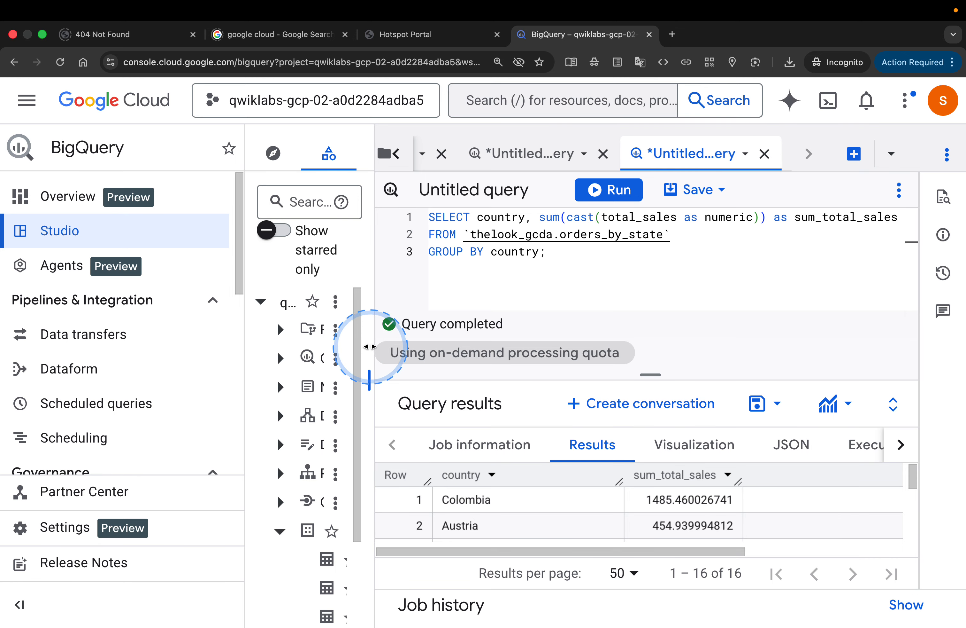
pyautogui.scroll(-3, 582, 505)
pyautogui.scroll(3, 582, 504)
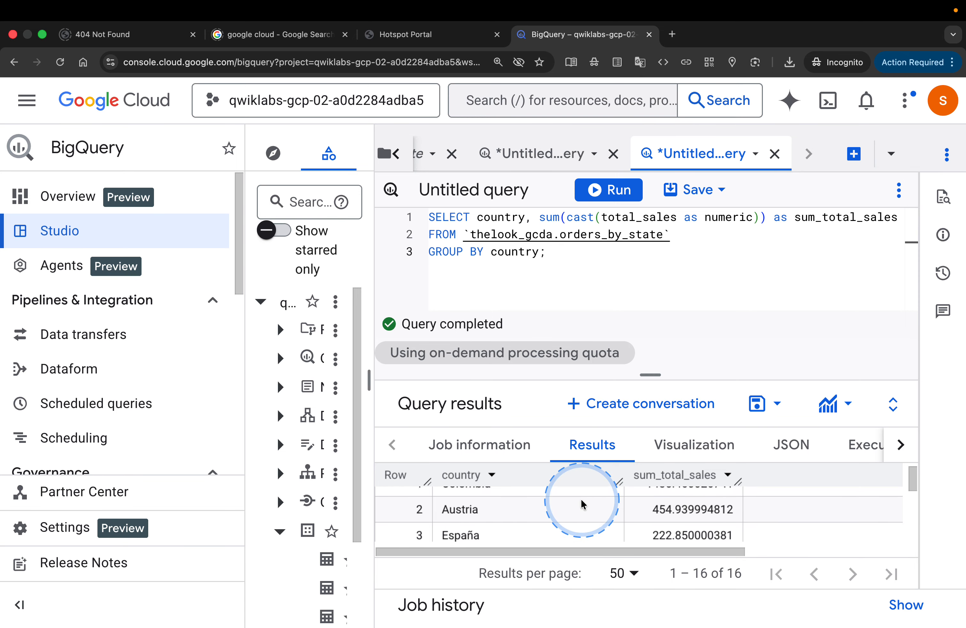
pyautogui.scroll(-3, 583, 504)
# Step: Return to the lab and copy step 7's query, which sums total_sales cast as decimal by country and order_year
pyautogui.hotkey('ctrl', 'Left')
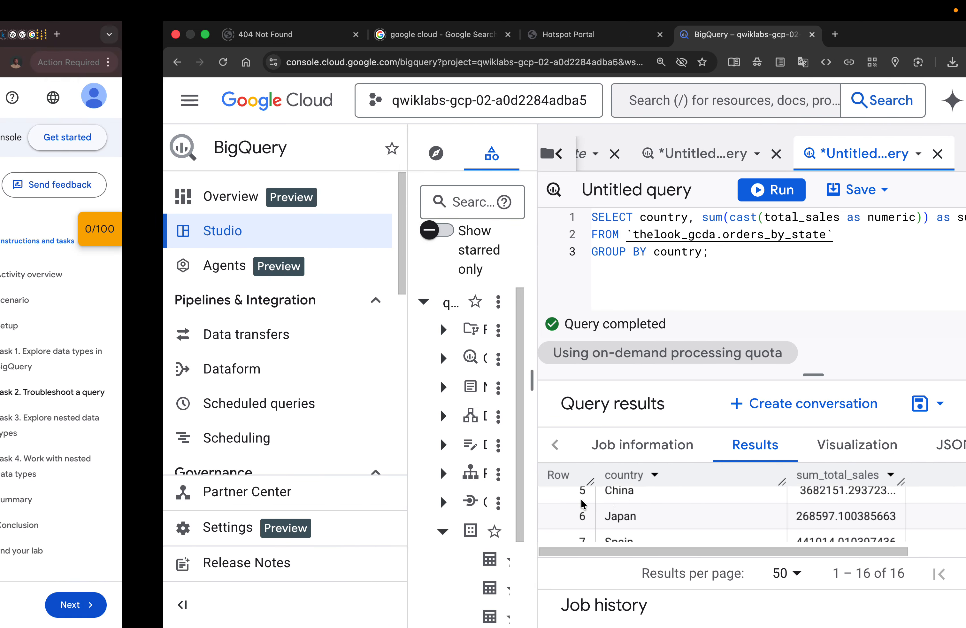
pyautogui.scroll(-3, 603, 493)
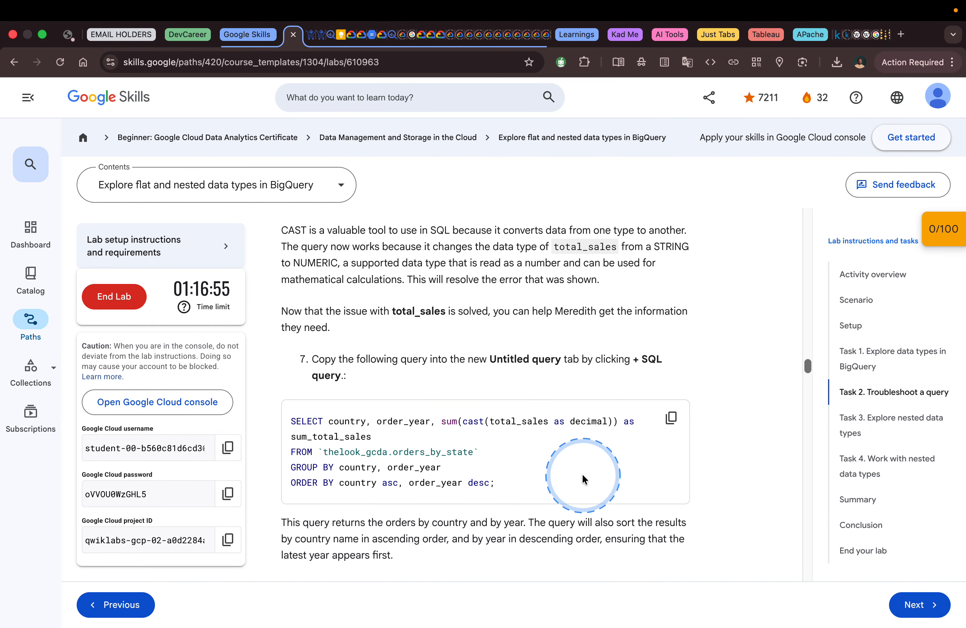
pyautogui.scroll(1, 582, 476)
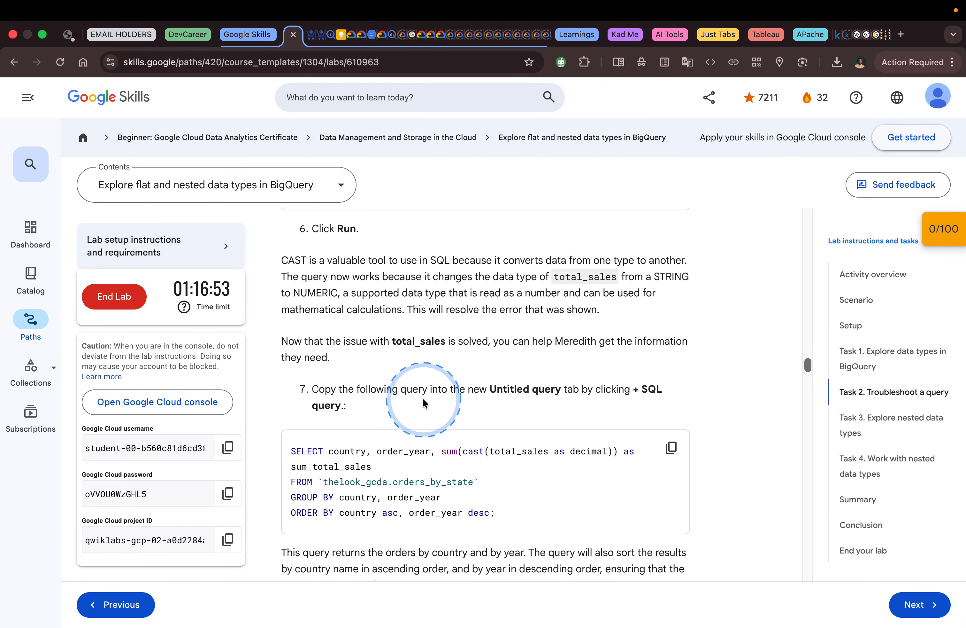
pyautogui.scroll(1, 458, 409)
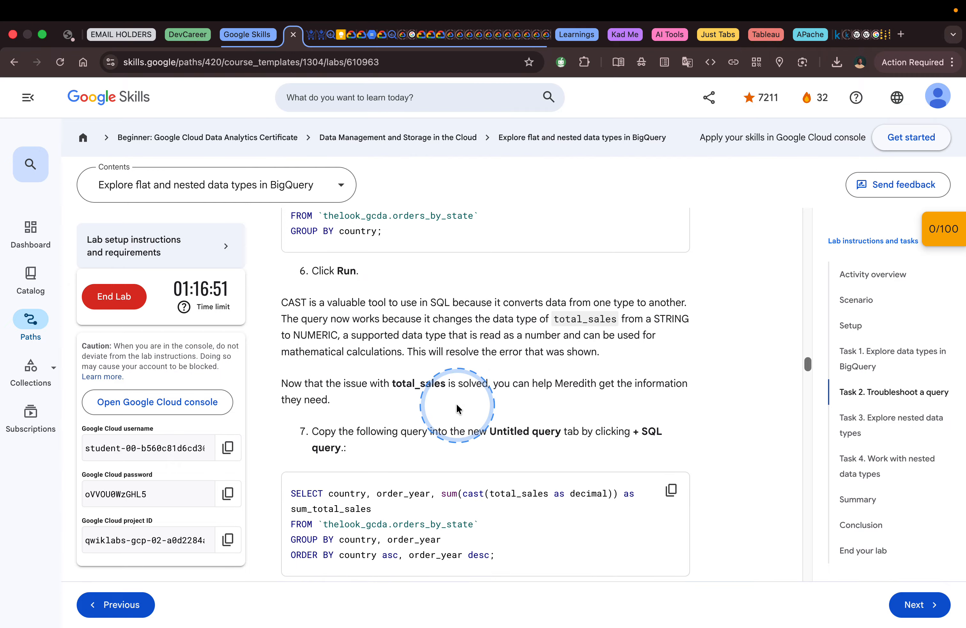
pyautogui.scroll(3, 488, 424)
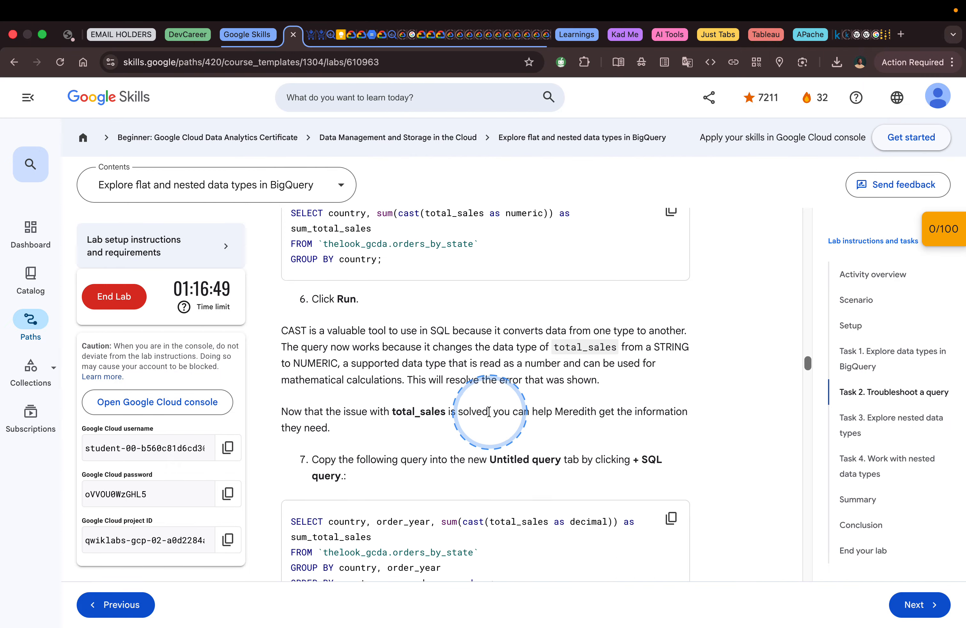
pyautogui.scroll(-3, 489, 411)
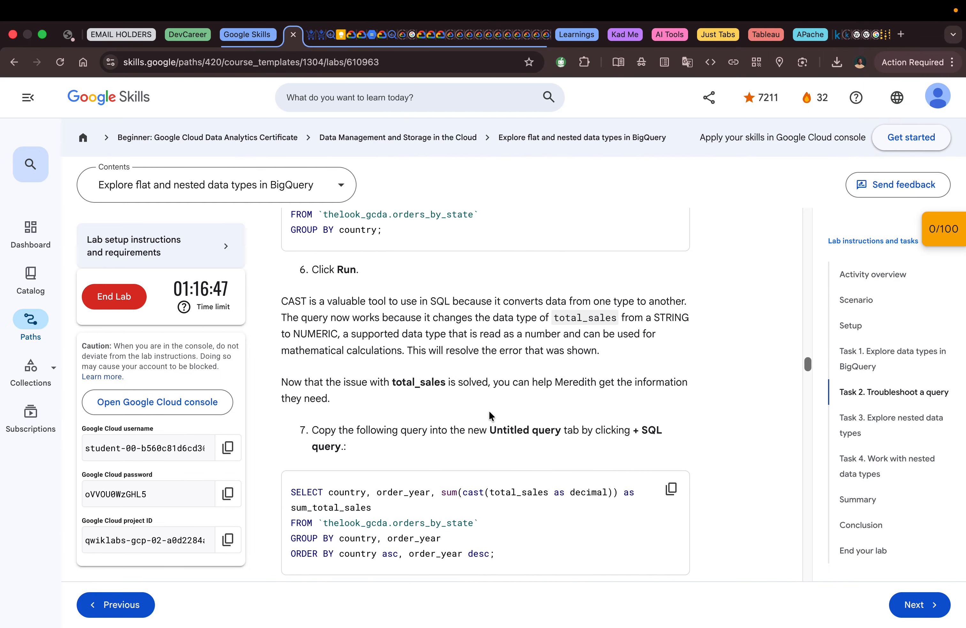
pyautogui.scroll(-2, 491, 413)
pyautogui.click(671, 438)
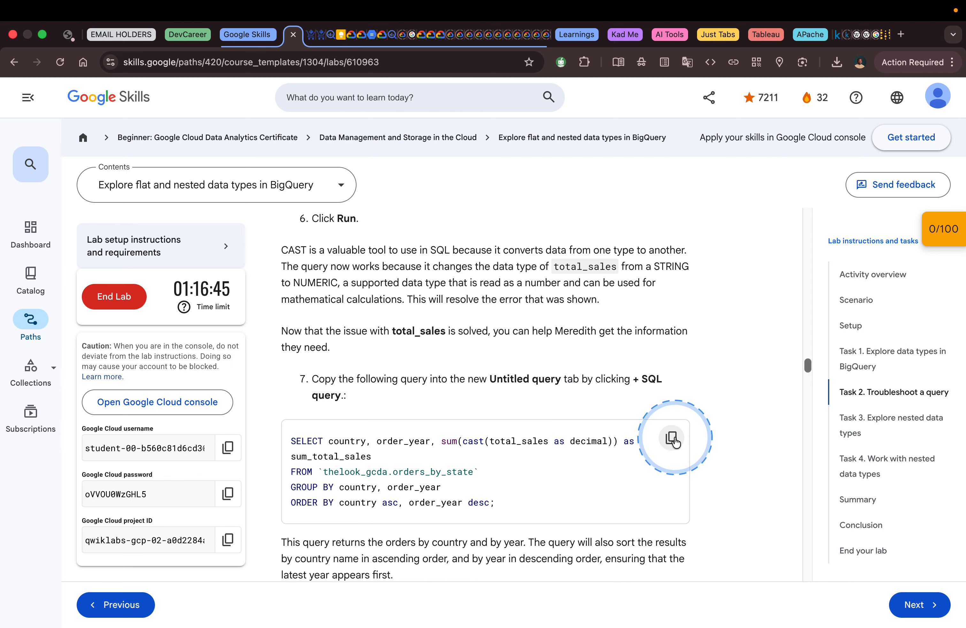
pyautogui.scroll(-5, 532, 419)
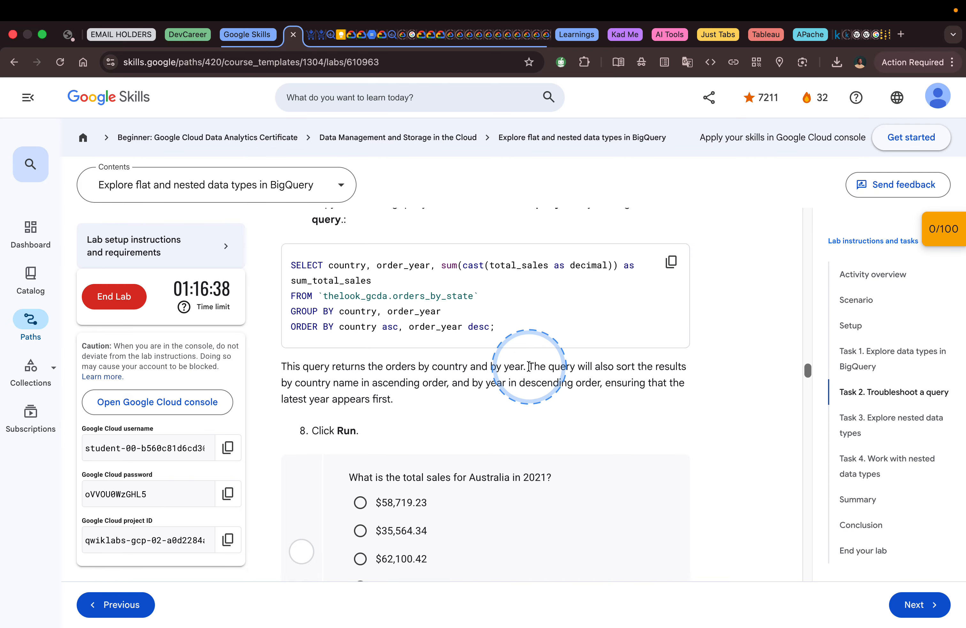
pyautogui.click(665, 269)
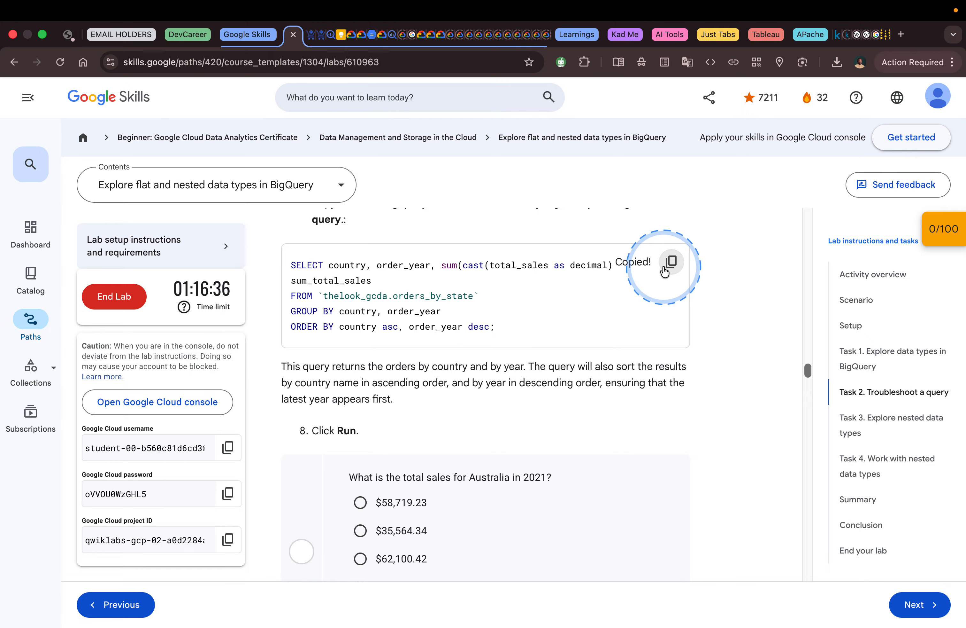
# Step: In BigQuery, paste the copied country and order_year query into a new query and run it
pyautogui.hotkey('ctrl', 'Right')
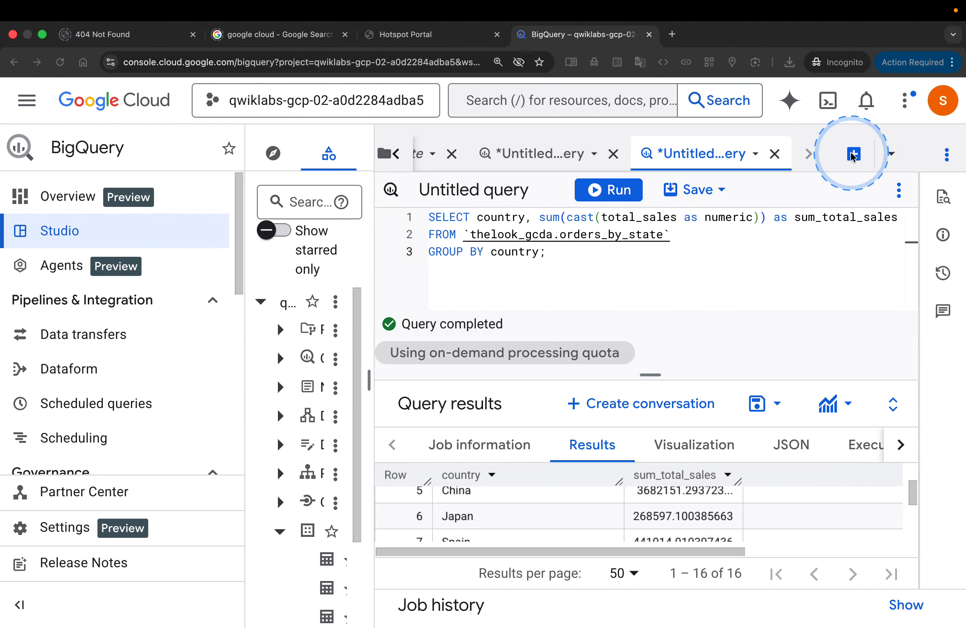
pyautogui.click(854, 155)
pyautogui.click(560, 280)
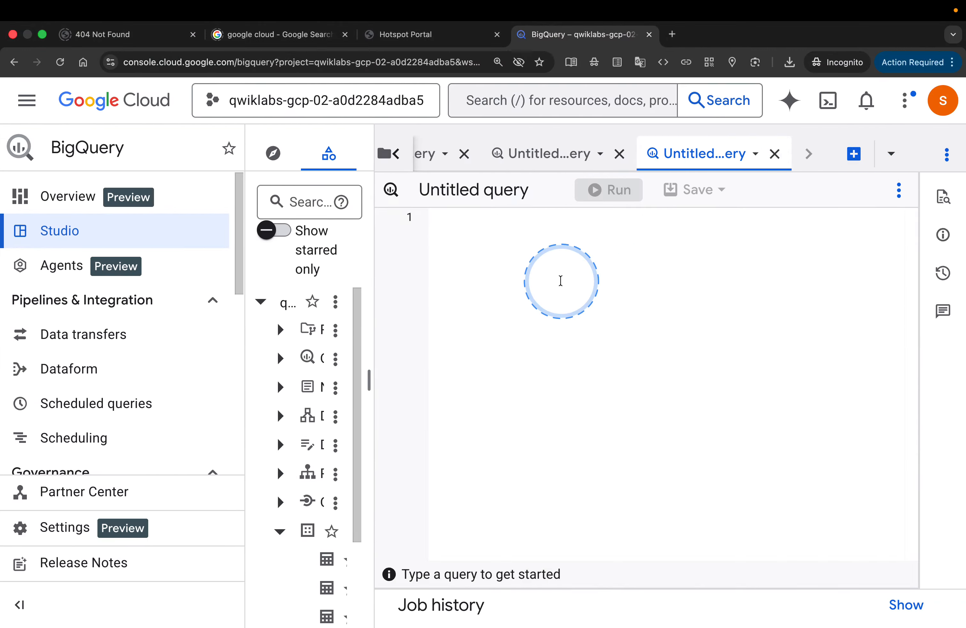
pyautogui.hotkey('ctrl', 'v')
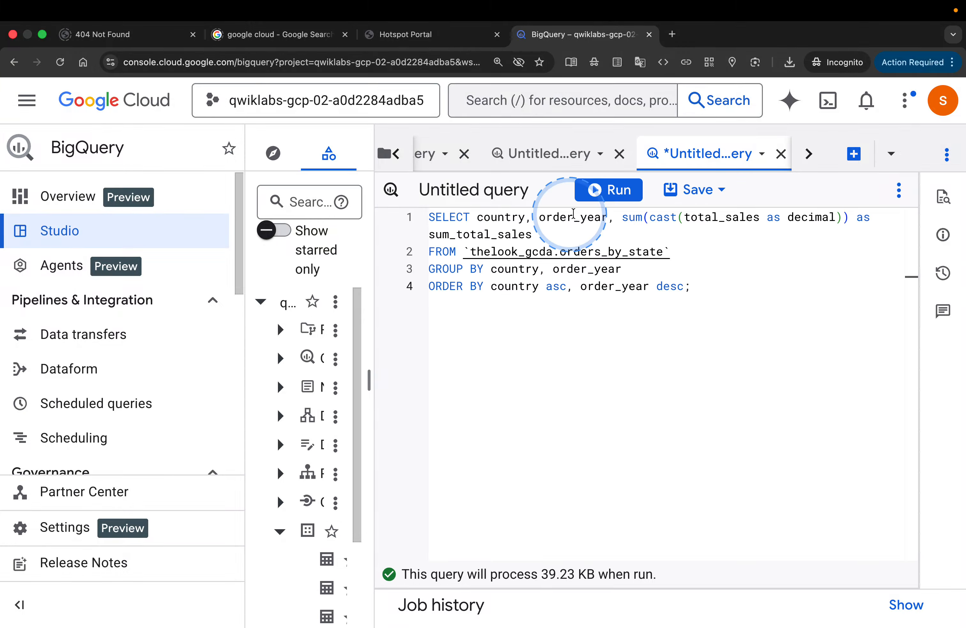
pyautogui.click(597, 195)
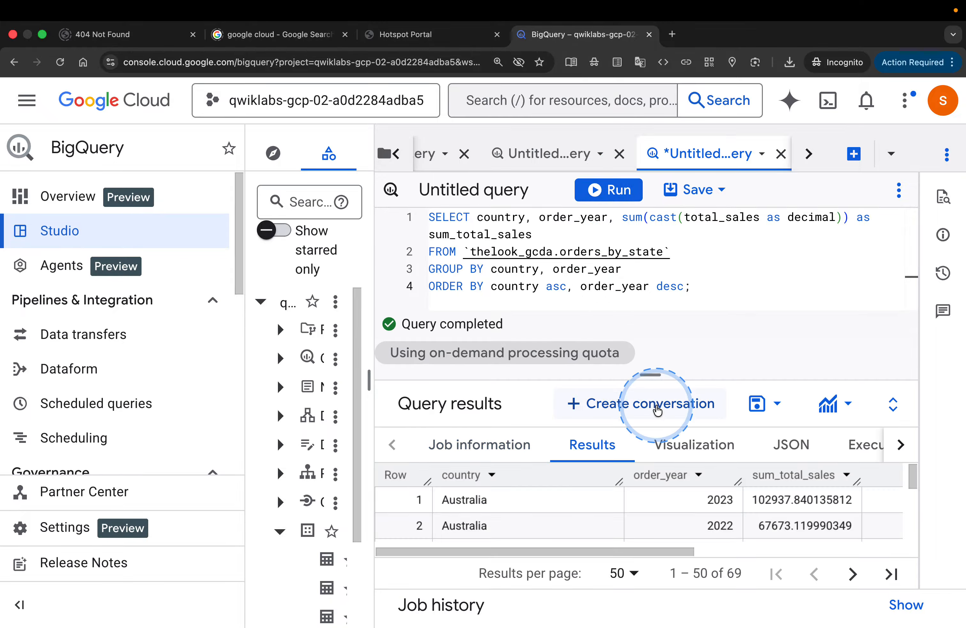
# Step: Examine the query results for sum_total_sales by country and order_year, starting with the Australia rows
pyautogui.scroll(-1, 652, 491)
pyautogui.scroll(-4, 652, 491)
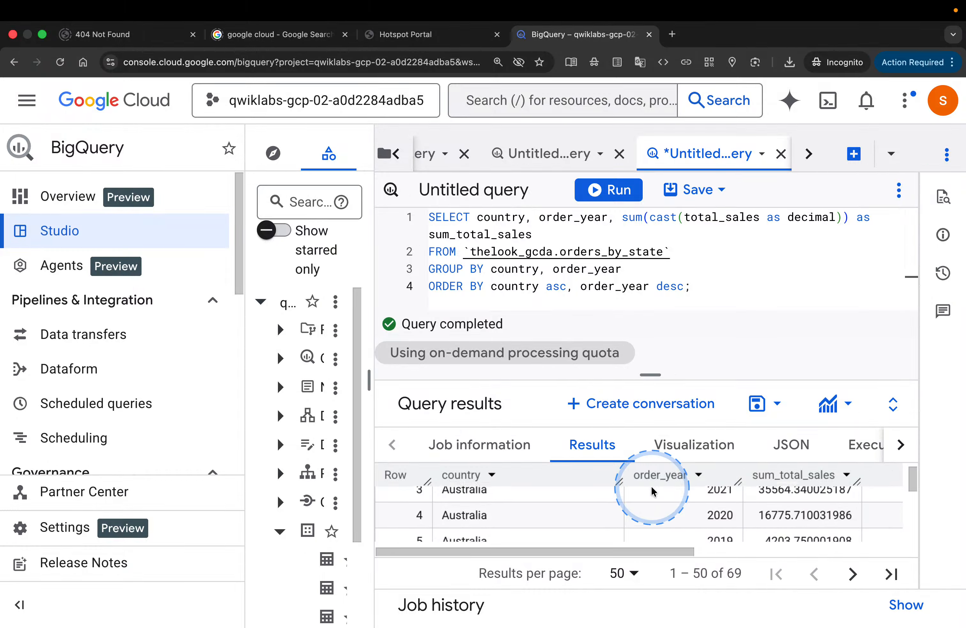
pyautogui.scroll(-1, 652, 490)
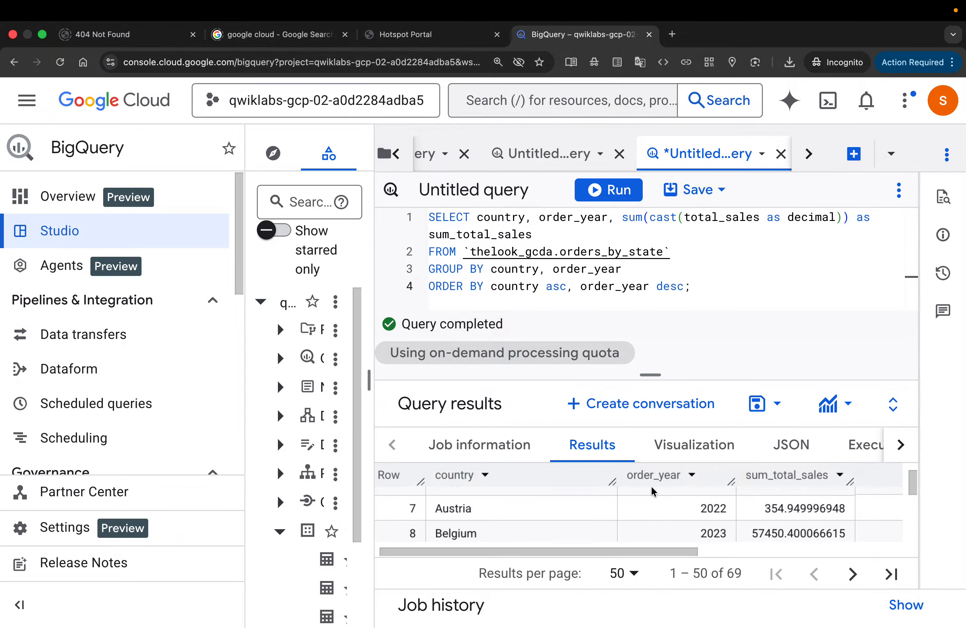
pyautogui.scroll(4, 652, 491)
pyautogui.scroll(-5, 652, 491)
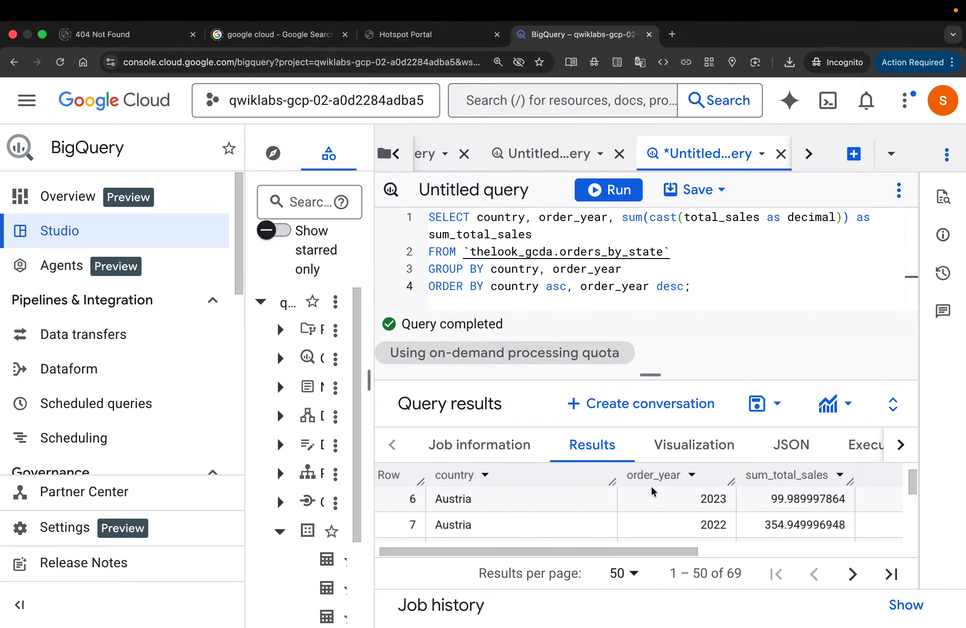
pyautogui.scroll(-4, 652, 491)
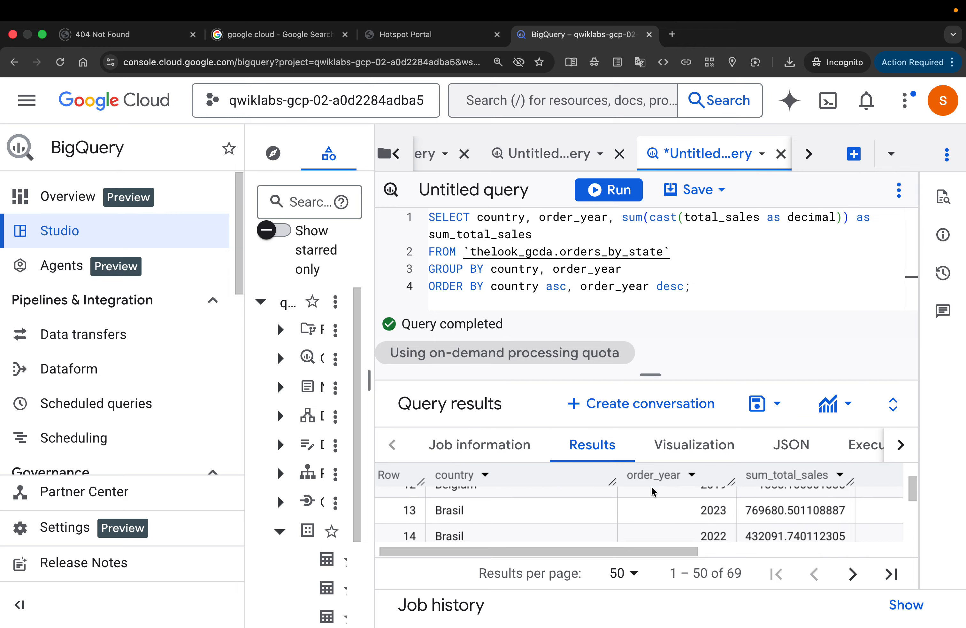
pyautogui.hscroll(1, 652, 492)
pyautogui.scroll(5, 653, 491)
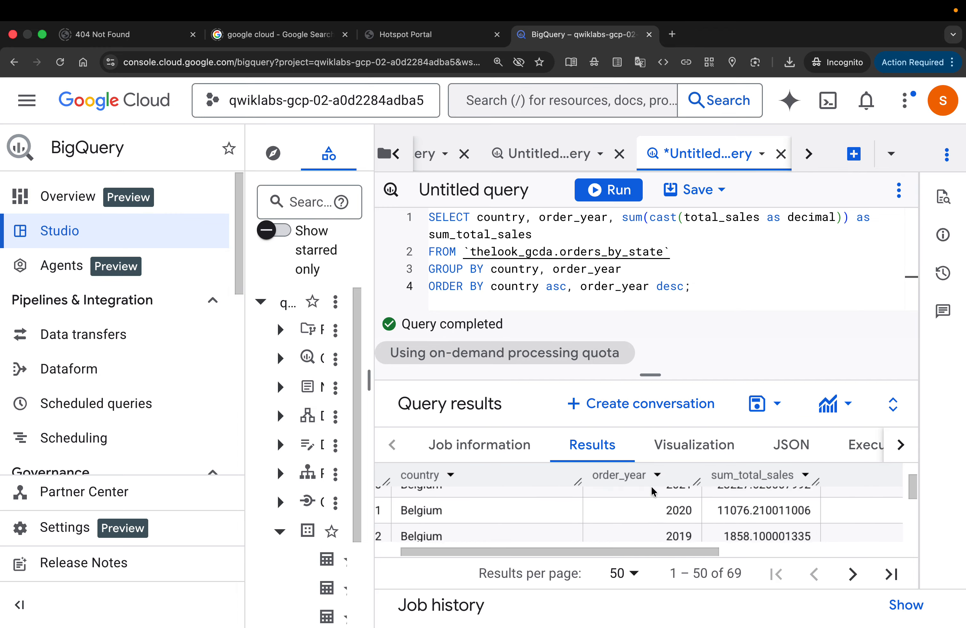
# Step: Check Australia's 2021 row in the BigQuery results against the lab question, and submit $35,564.34 as the total sales answer
pyautogui.hotkey('ctrl', 'Left')
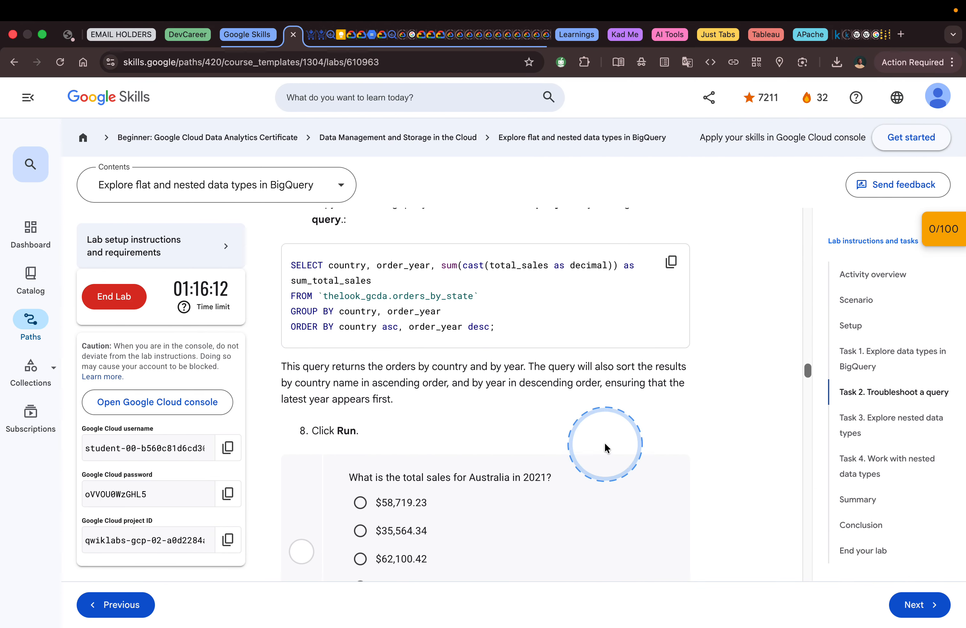
pyautogui.scroll(-1, 553, 409)
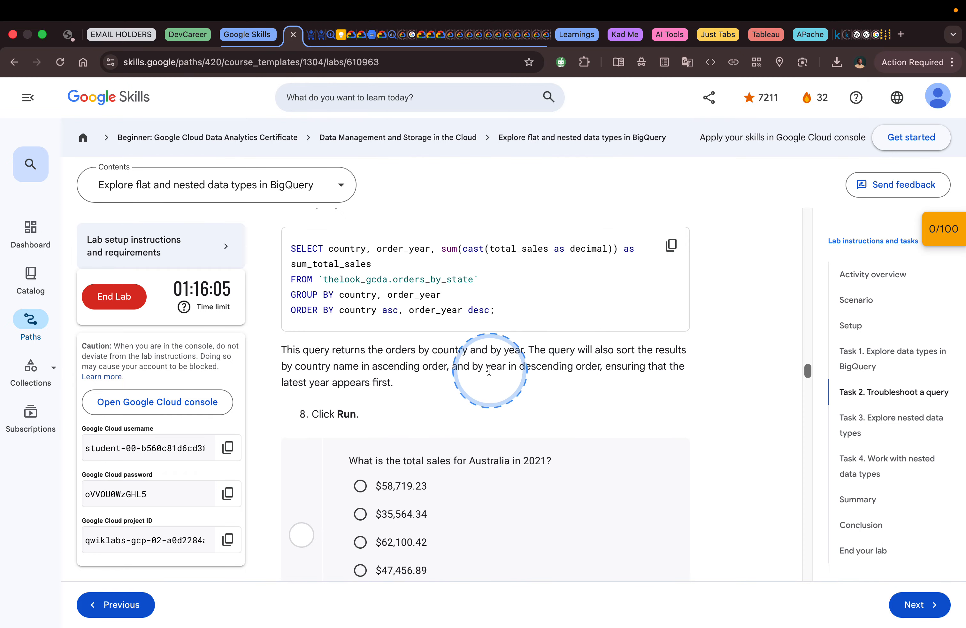
pyautogui.scroll(-1, 453, 393)
pyautogui.scroll(-1, 453, 393)
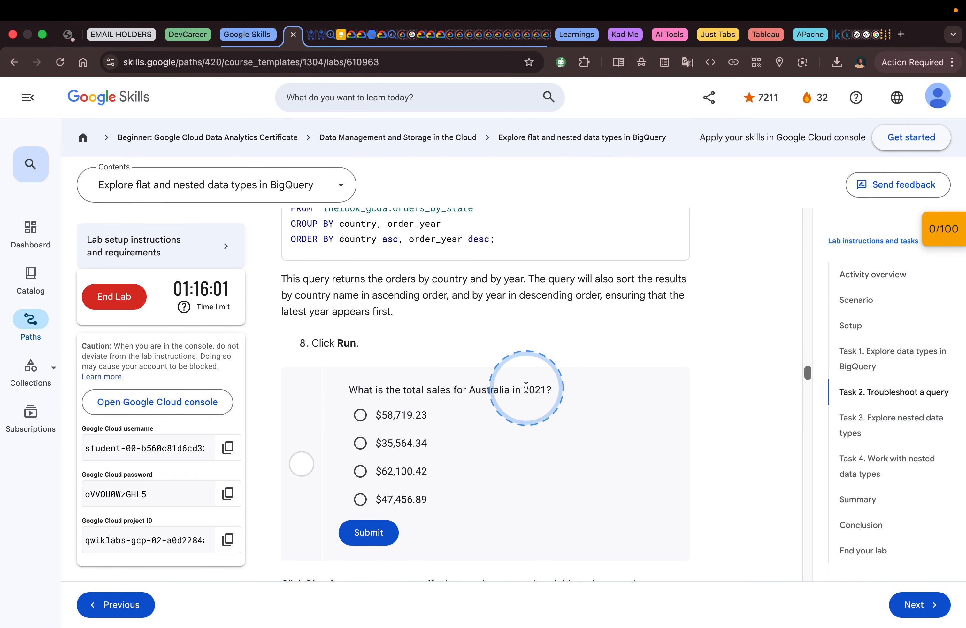
pyautogui.hotkey('ctrl', 'Right')
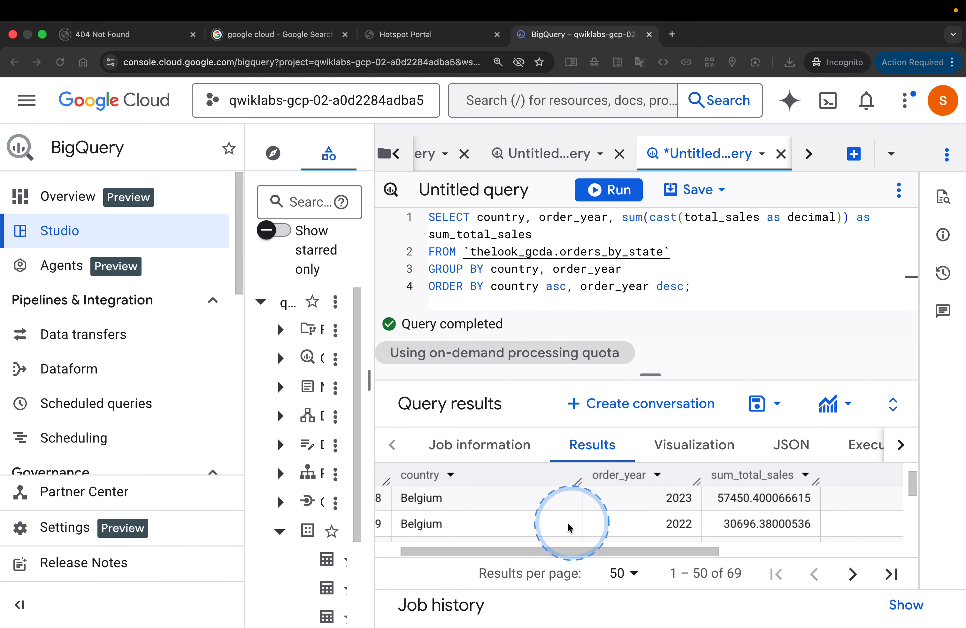
pyautogui.scroll(5, 546, 530)
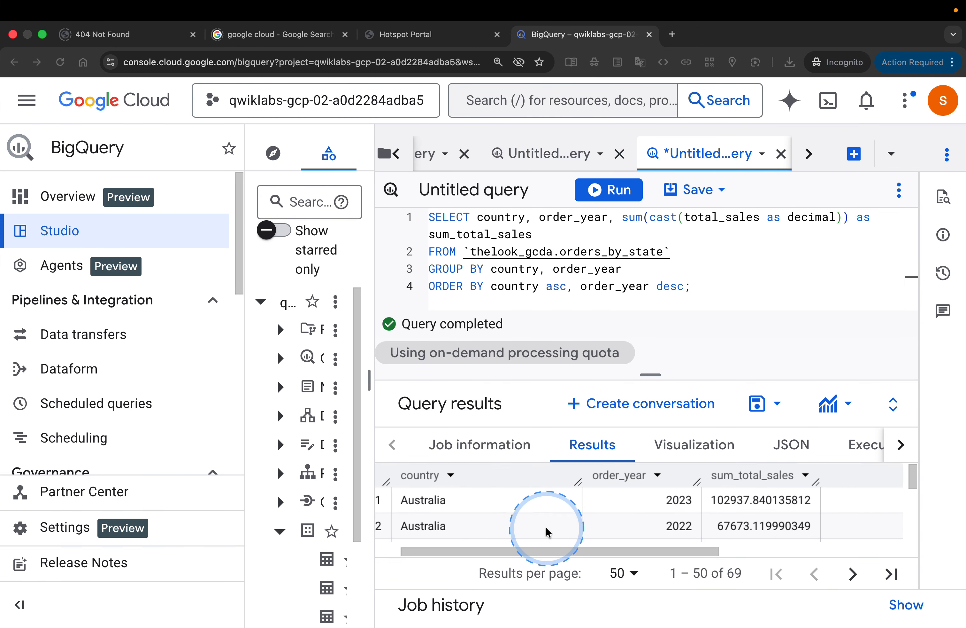
pyautogui.scroll(-1, 547, 530)
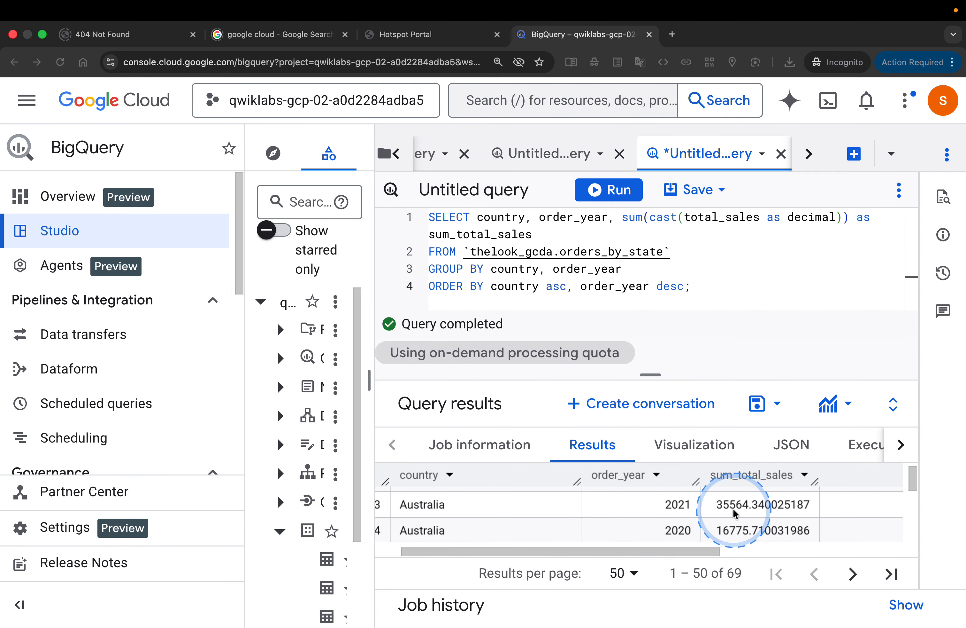
pyautogui.hotkey('ctrl', 'Left')
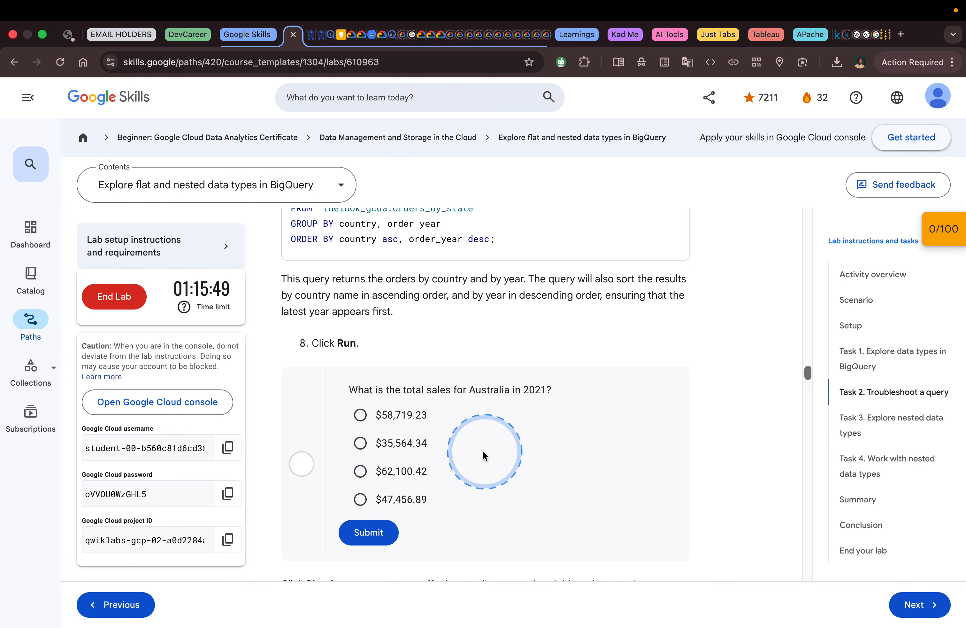
pyautogui.click(401, 443)
pyautogui.click(386, 532)
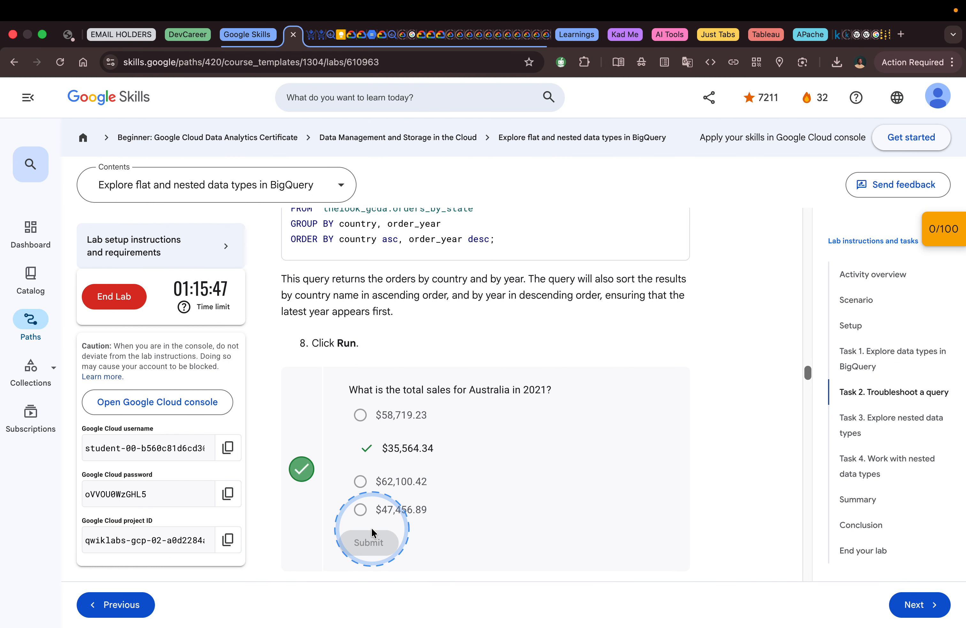
# Step: Check the lab progress for the "Troubleshoot a query" task, and view the checkpoint scores
pyautogui.scroll(-8, 524, 457)
pyautogui.scroll(1, 525, 457)
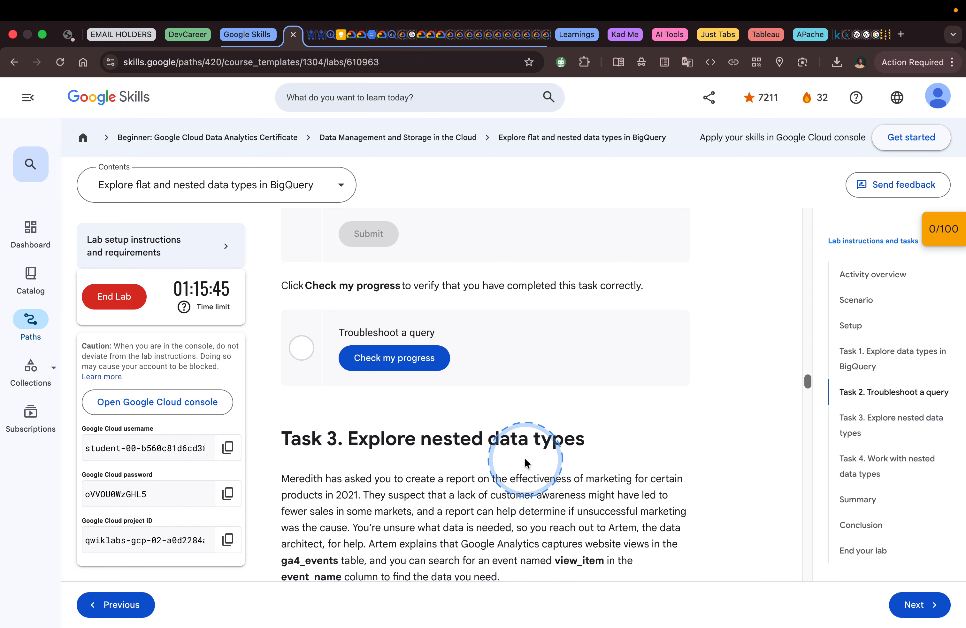
pyautogui.click(385, 364)
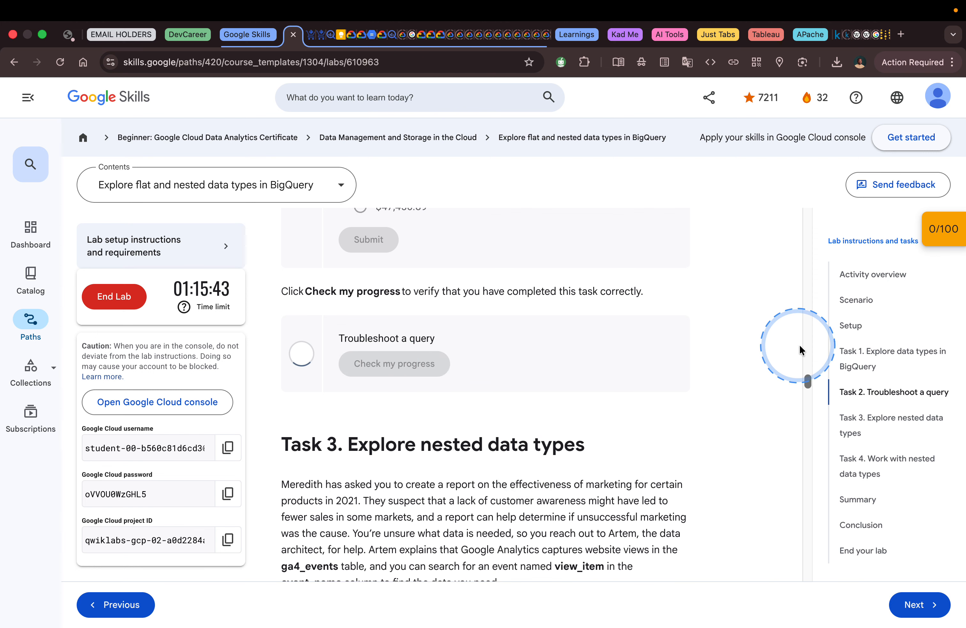
pyautogui.click(937, 232)
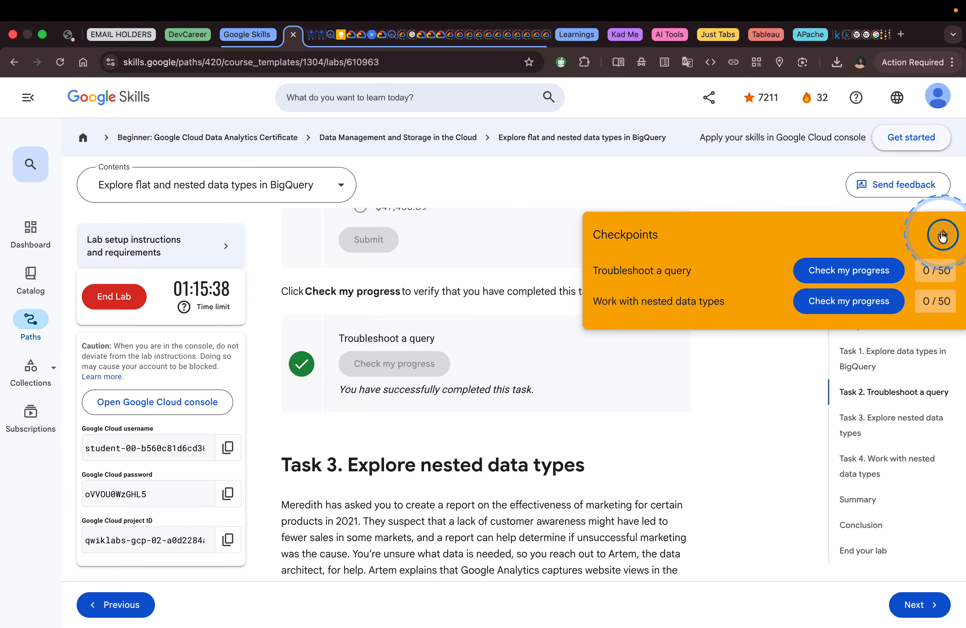
pyautogui.click(941, 233)
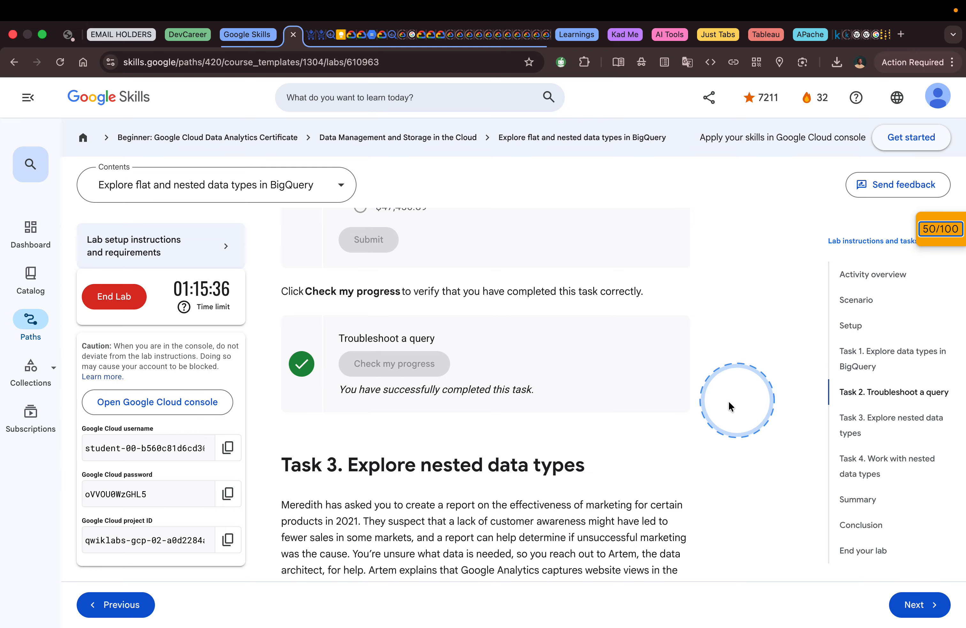
# Step: Read the Task 3 introduction on nested data types, through step 1 and its question about the ga4_events table's data types
pyautogui.scroll(-2, 728, 400)
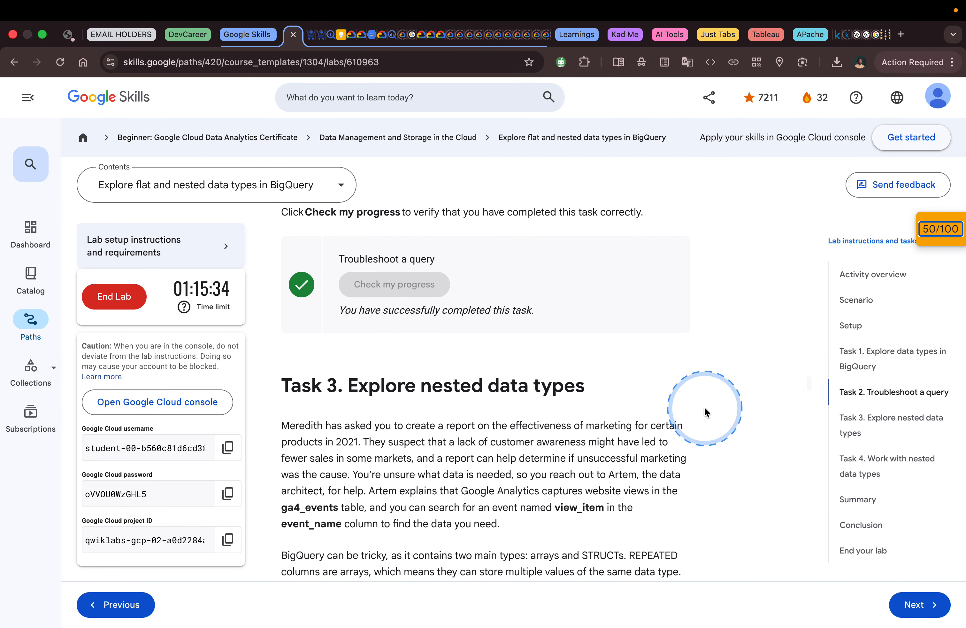
pyautogui.scroll(-3, 707, 411)
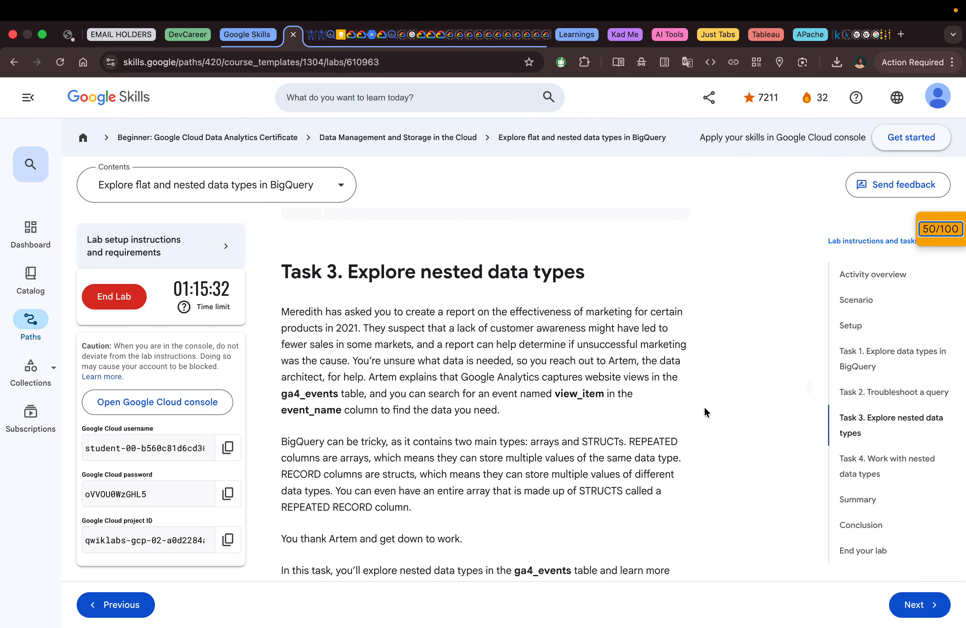
pyautogui.scroll(-1, 705, 409)
pyautogui.click(616, 374)
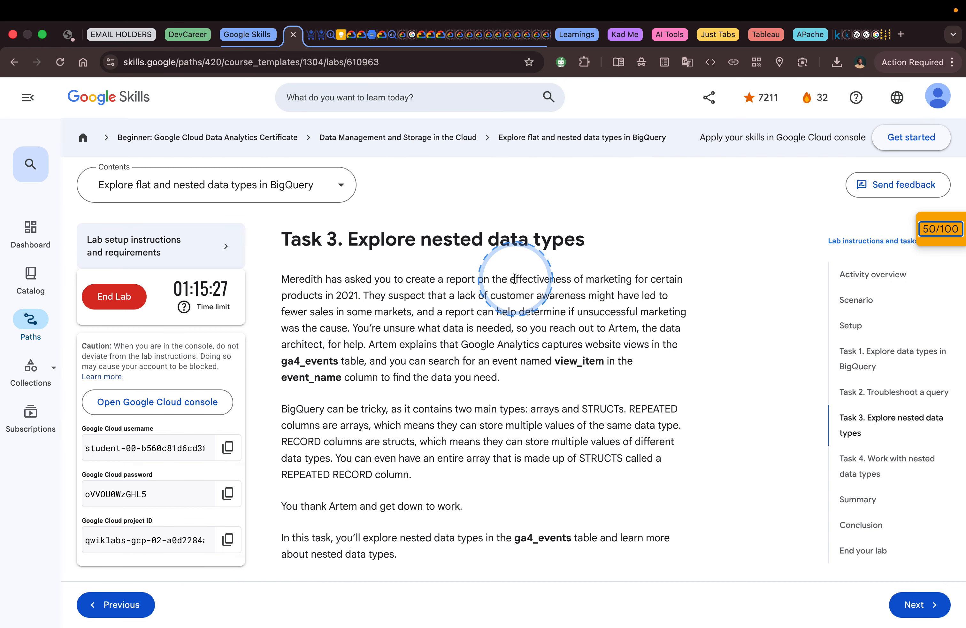
pyautogui.scroll(-1, 514, 278)
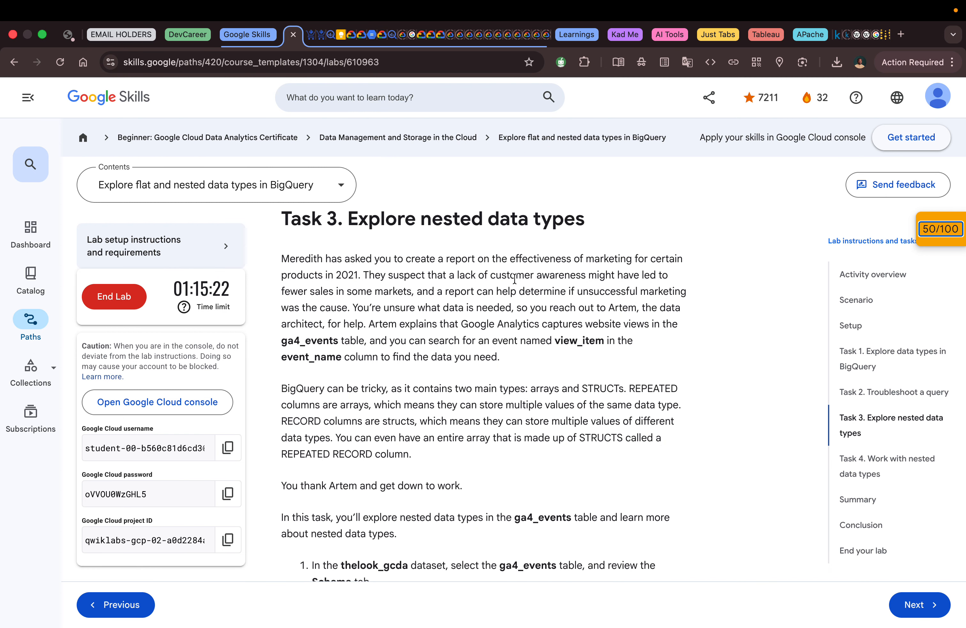
pyautogui.scroll(-1, 515, 278)
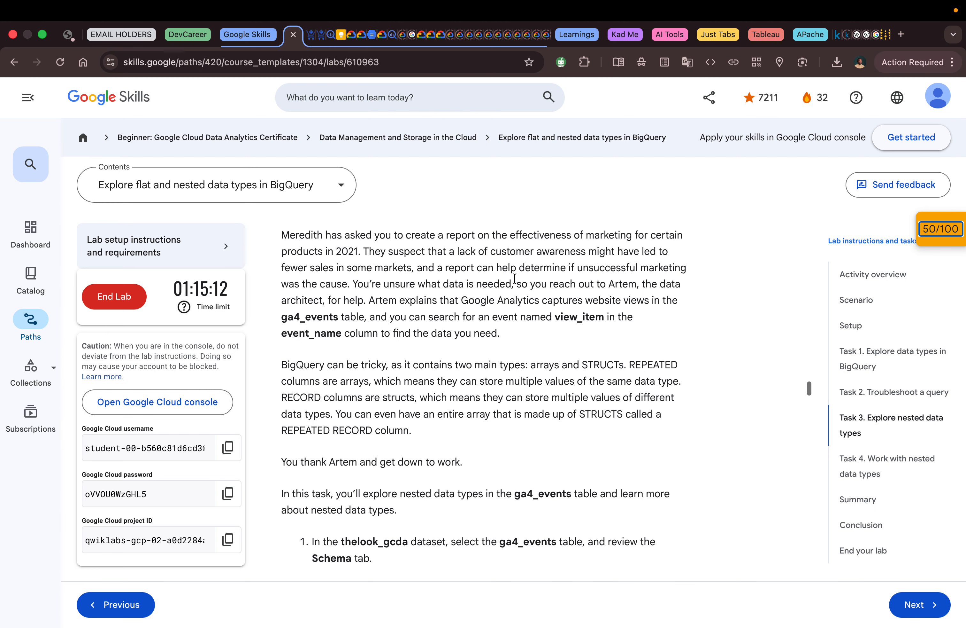
pyautogui.scroll(-1, 514, 278)
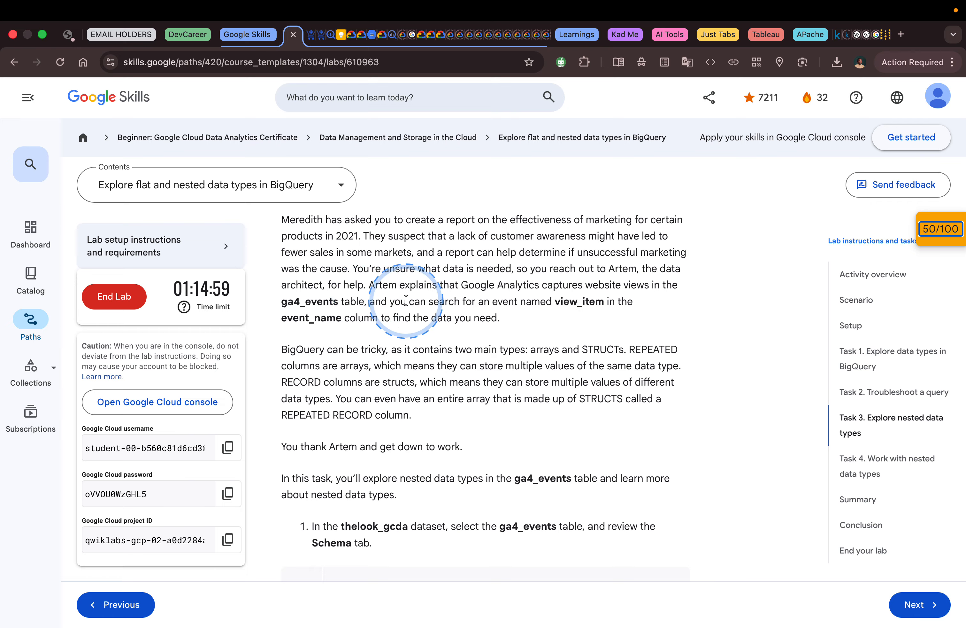
pyautogui.scroll(-1, 462, 317)
pyautogui.scroll(-3, 462, 317)
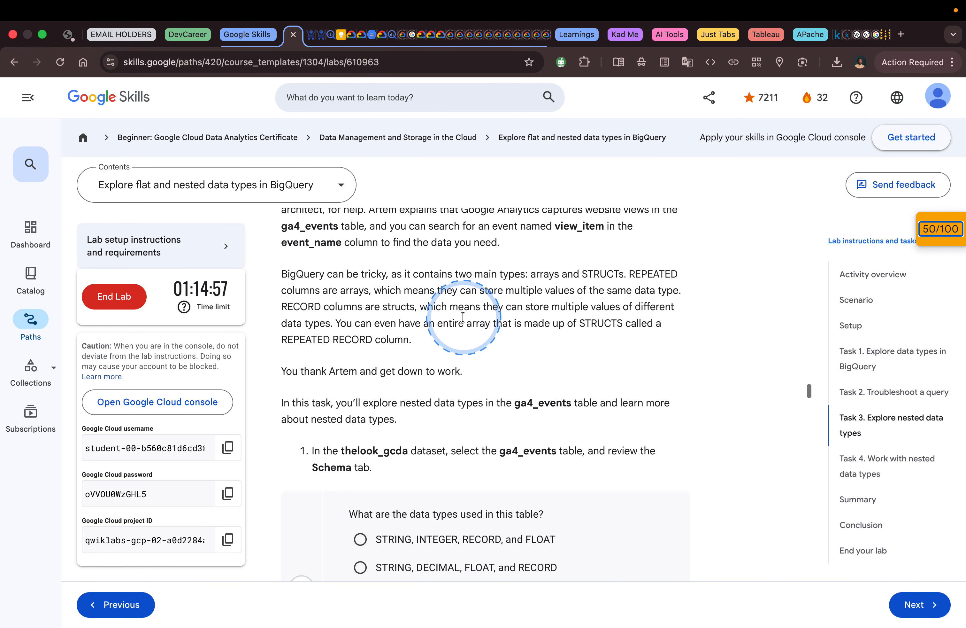
pyautogui.scroll(4, 463, 317)
pyautogui.scroll(1, 463, 317)
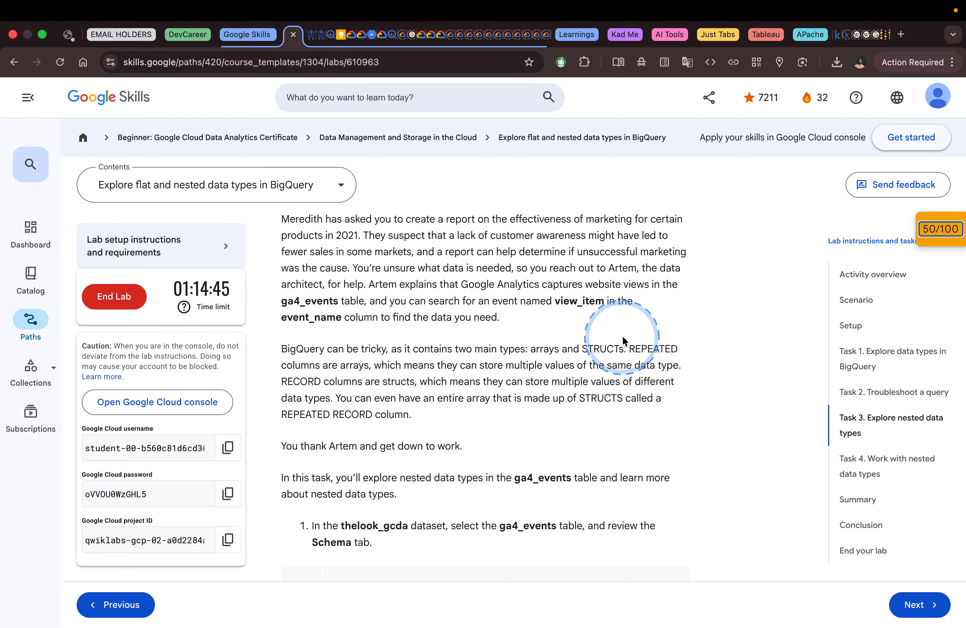
pyautogui.scroll(-1, 637, 320)
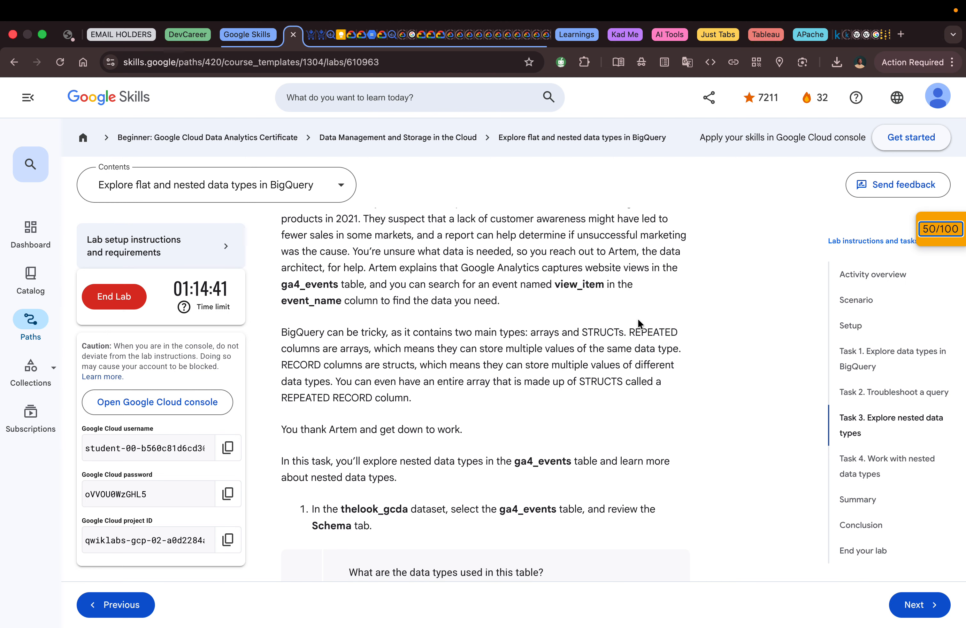
pyautogui.scroll(-4, 638, 321)
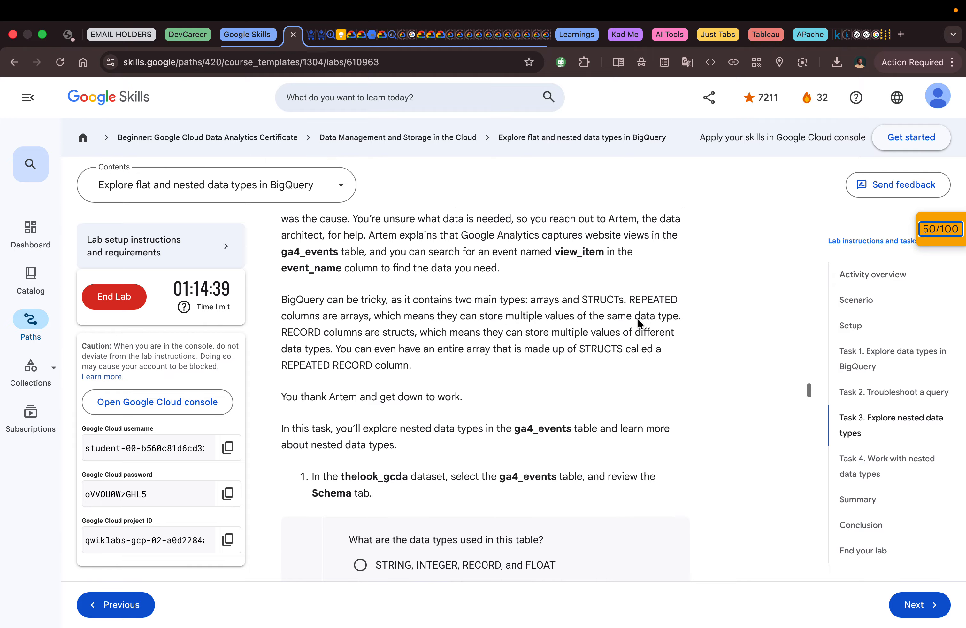
pyautogui.scroll(-2, 638, 320)
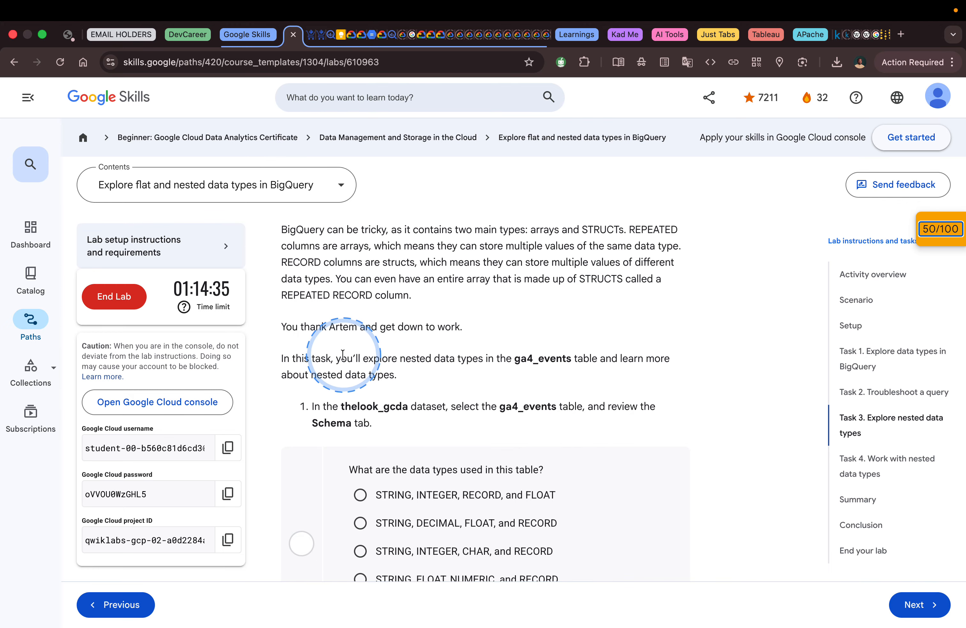
pyautogui.scroll(-1, 374, 363)
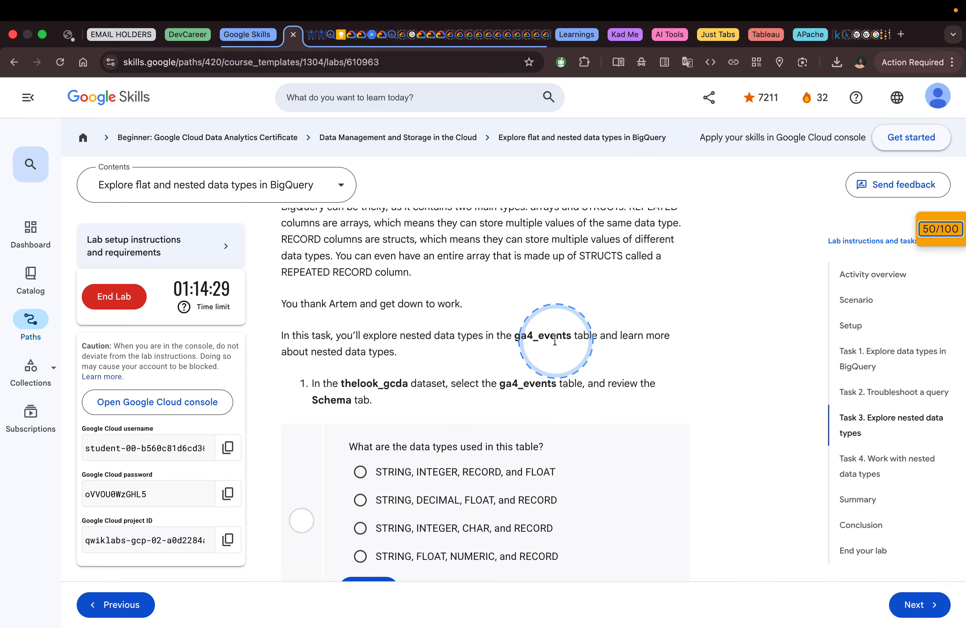
pyautogui.scroll(-1, 360, 349)
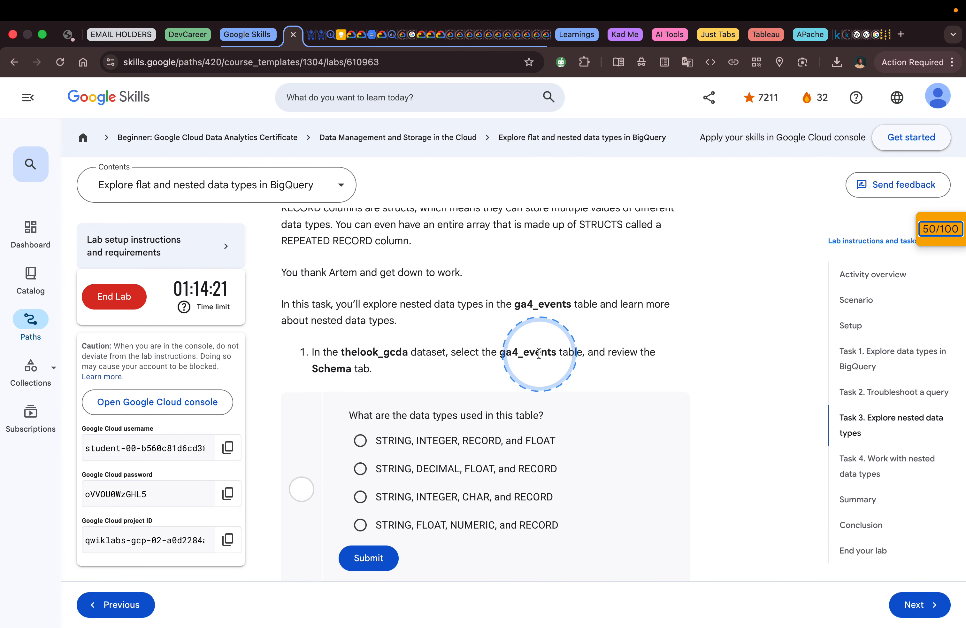
# Step: Switch to BigQuery, widen the resource explorer and open the ga4_events table in the thelook_gcda dataset
pyautogui.hotkey('ctrl', 'Right')
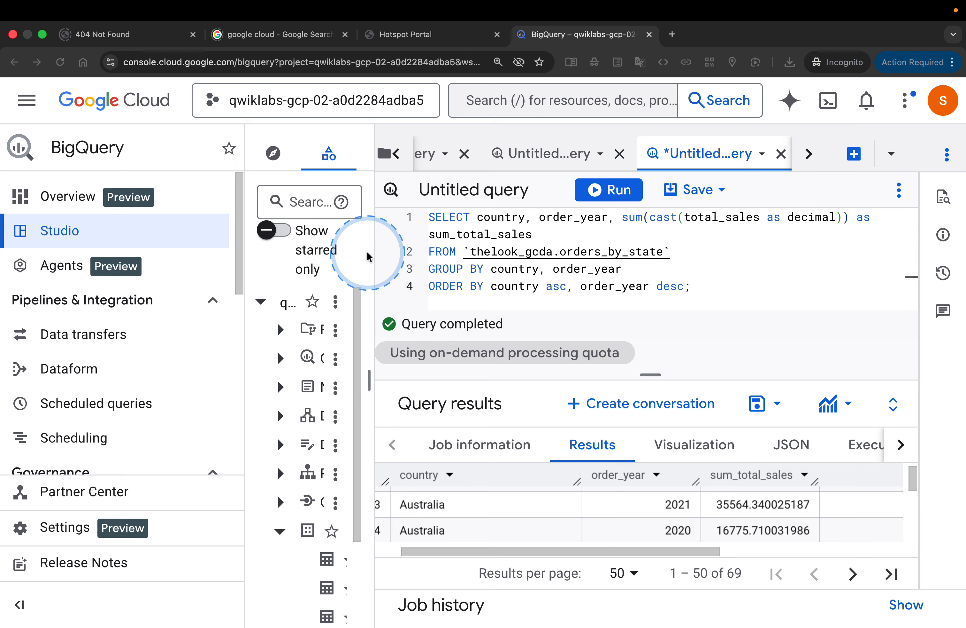
pyautogui.moveTo(373, 253); pyautogui.dragTo(575, 285)
pyautogui.scroll(-2, 442, 412)
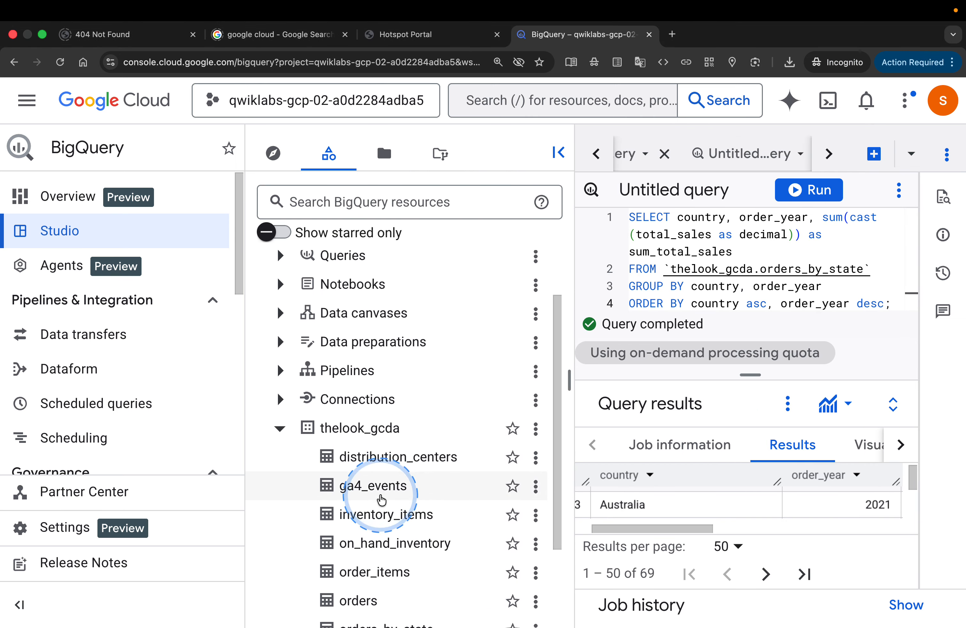
pyautogui.click(393, 489)
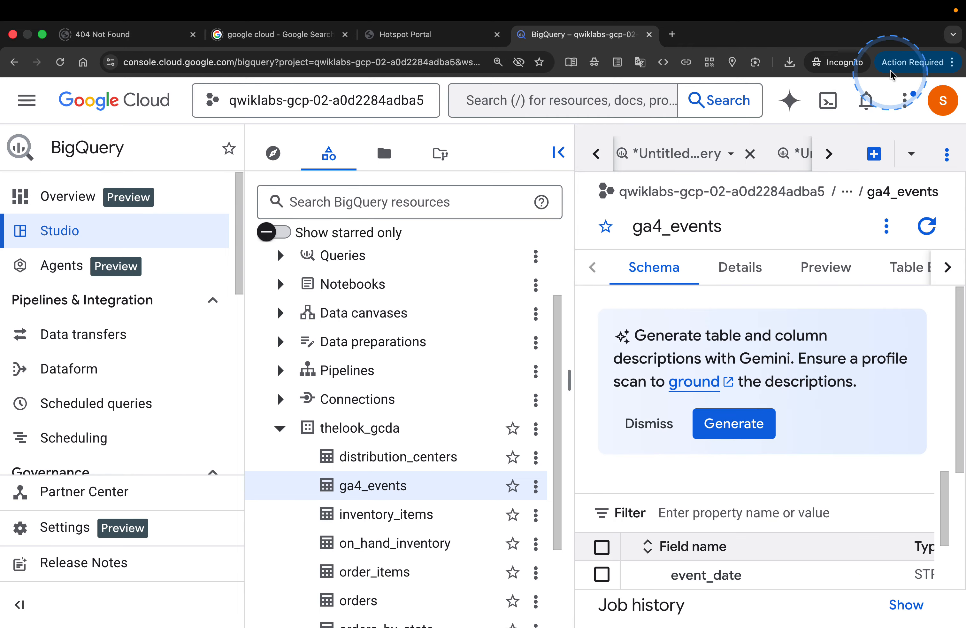
# Step: Reduce the browser zoom to 100% and look over the field types in the ga4_events schema
pyautogui.click(952, 62)
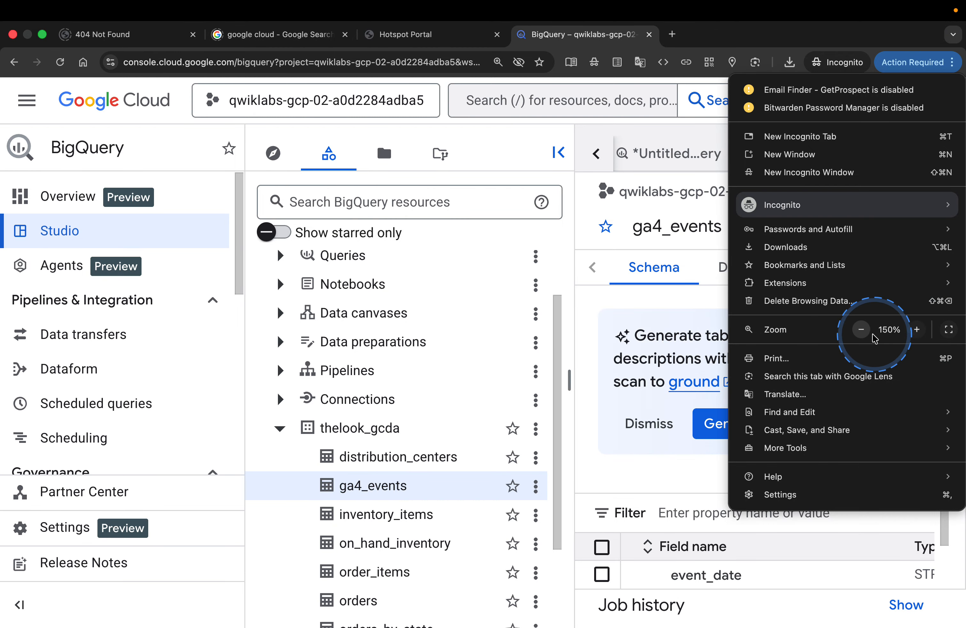
pyautogui.click(860, 330)
pyautogui.click(861, 330)
pyautogui.click(861, 330)
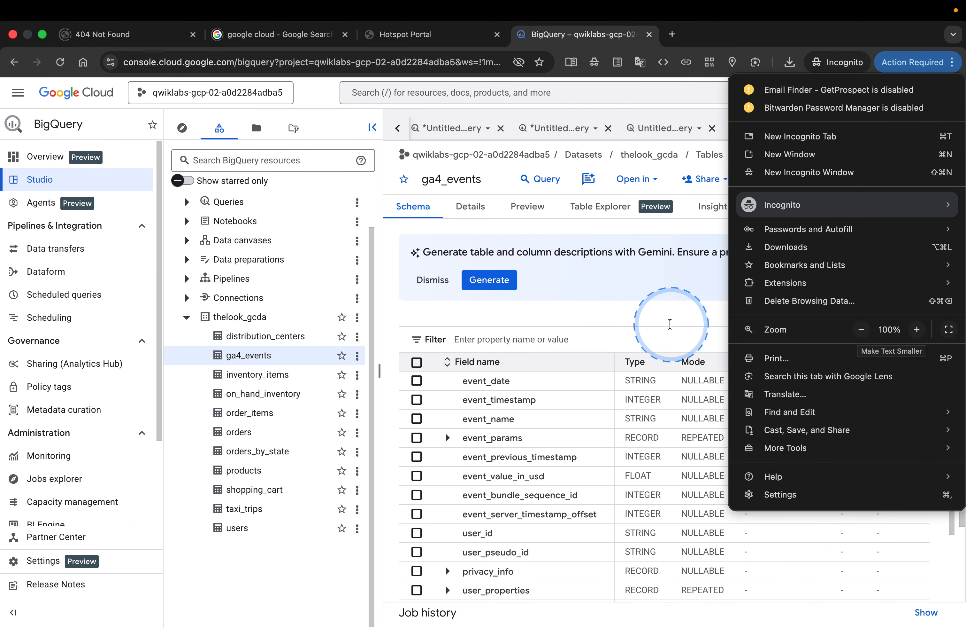
pyautogui.click(670, 324)
pyautogui.scroll(-2, 670, 324)
pyautogui.scroll(2, 670, 324)
# Step: Compare the lab's data types question with the ga4_events schema, and submit "STRING, INTEGER, RECORD, and FLOAT" as the answer
pyautogui.hotkey('ctrl', 'Left')
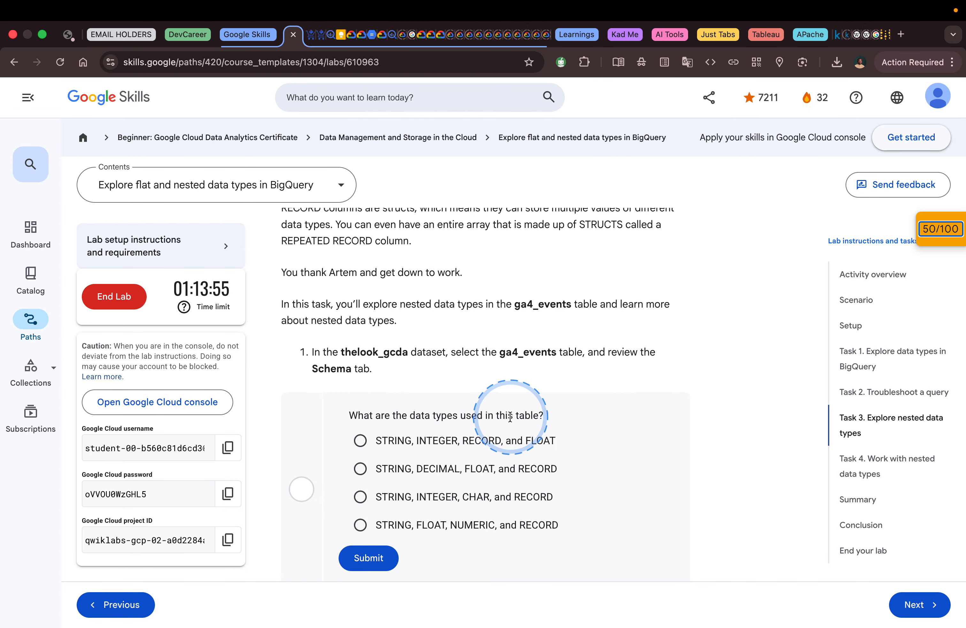
pyautogui.hotkey('ctrl', 'Right')
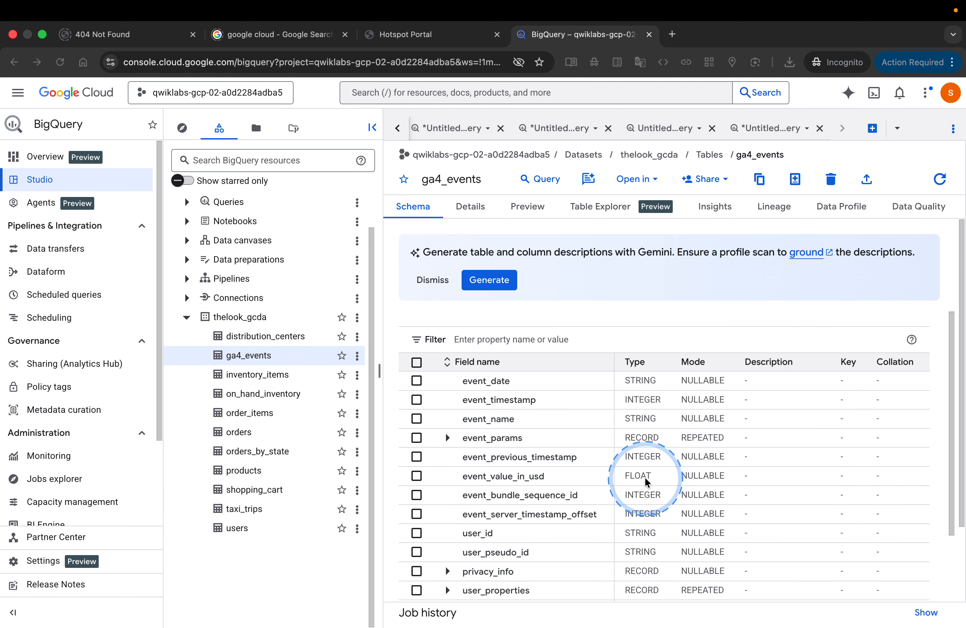
pyautogui.hotkey('ctrl', 'Left')
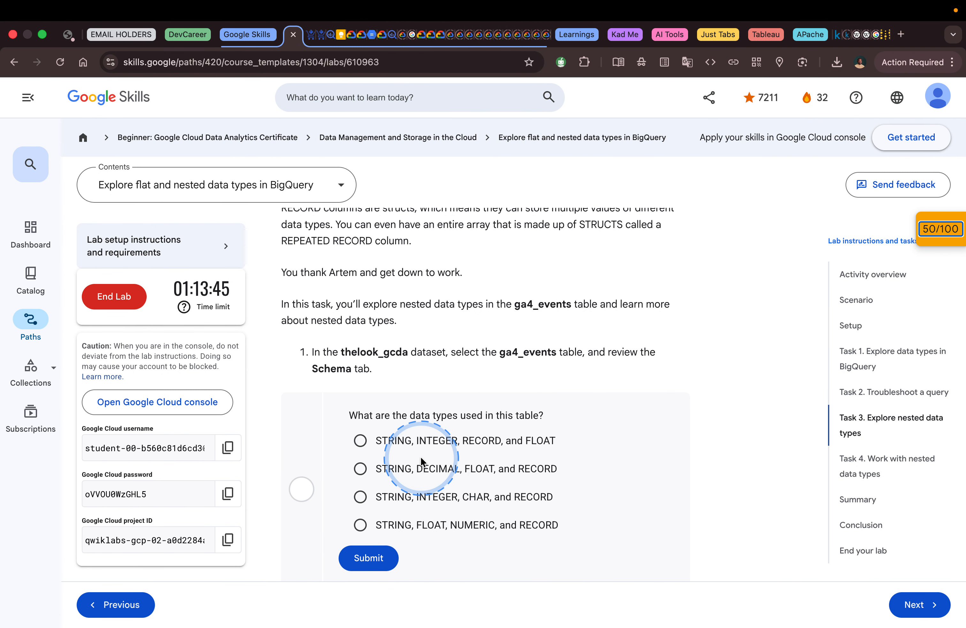
pyautogui.click(419, 448)
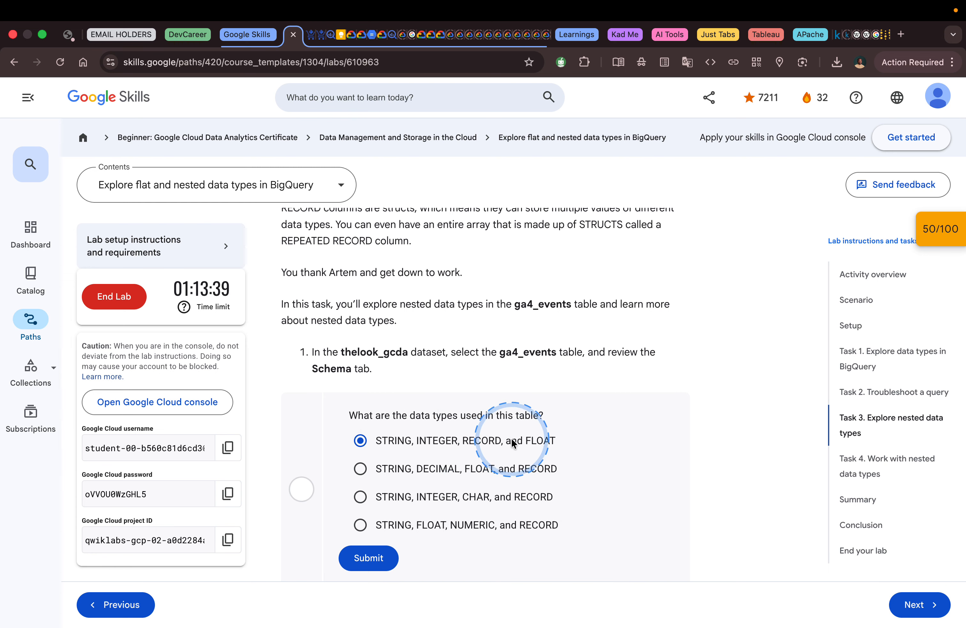
pyautogui.click(368, 557)
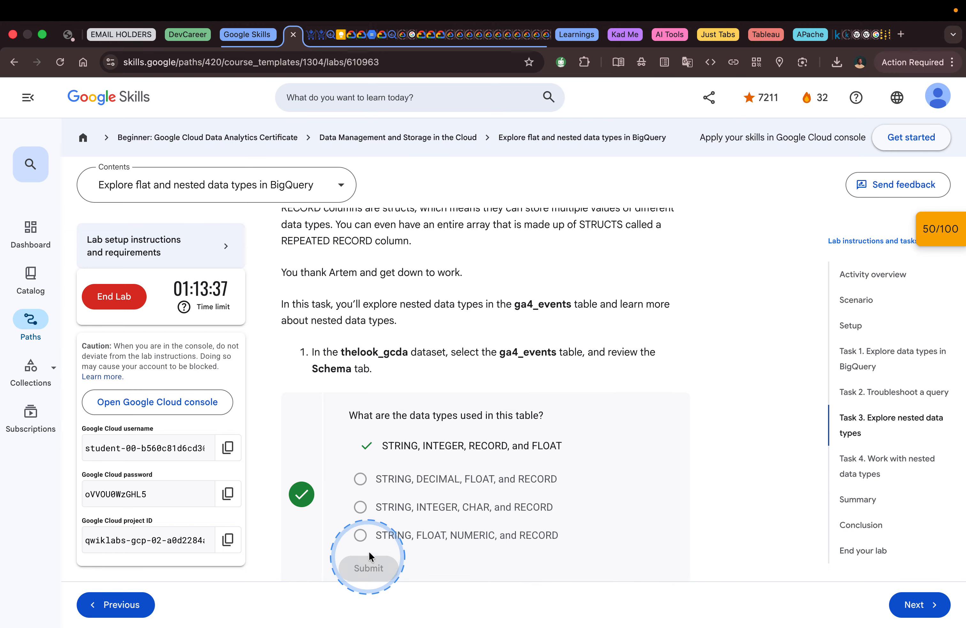
# Step: Read the lab's explanation of flat types and STRUCTs, and the step 2 question about columns nested under geo
pyautogui.scroll(-8, 413, 479)
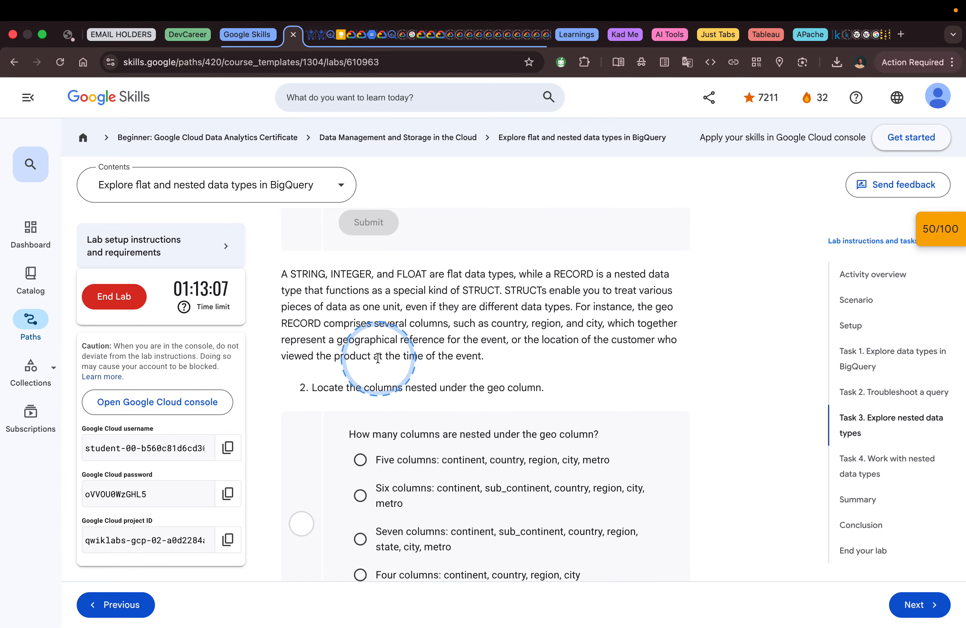
pyautogui.scroll(-2, 358, 342)
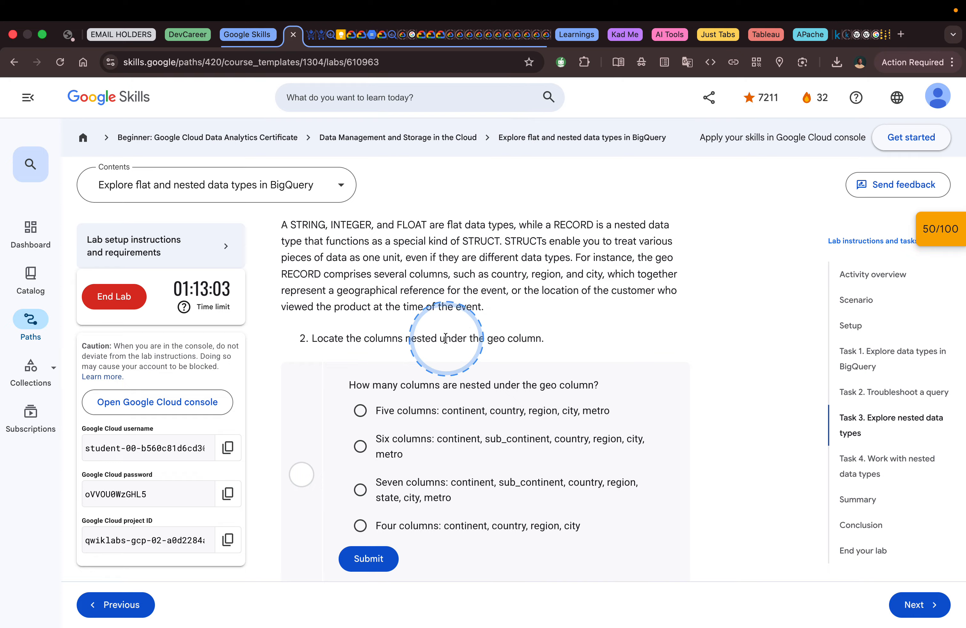
pyautogui.scroll(-2, 522, 338)
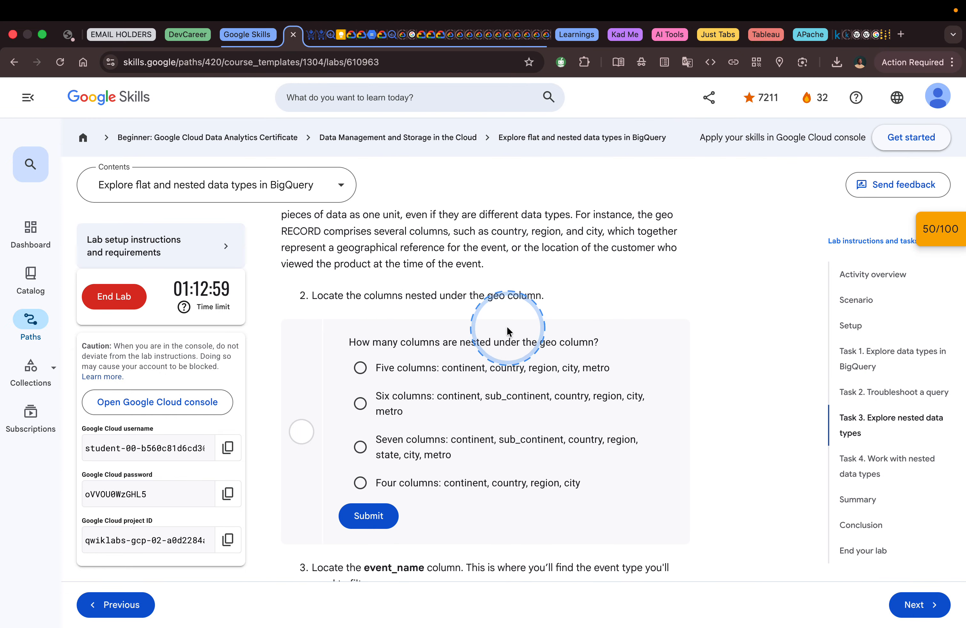
# Step: Switch to BigQuery and expand the geo record in the ga4_events schema to examine its nested columns
pyautogui.hotkey('ctrl', 'Right')
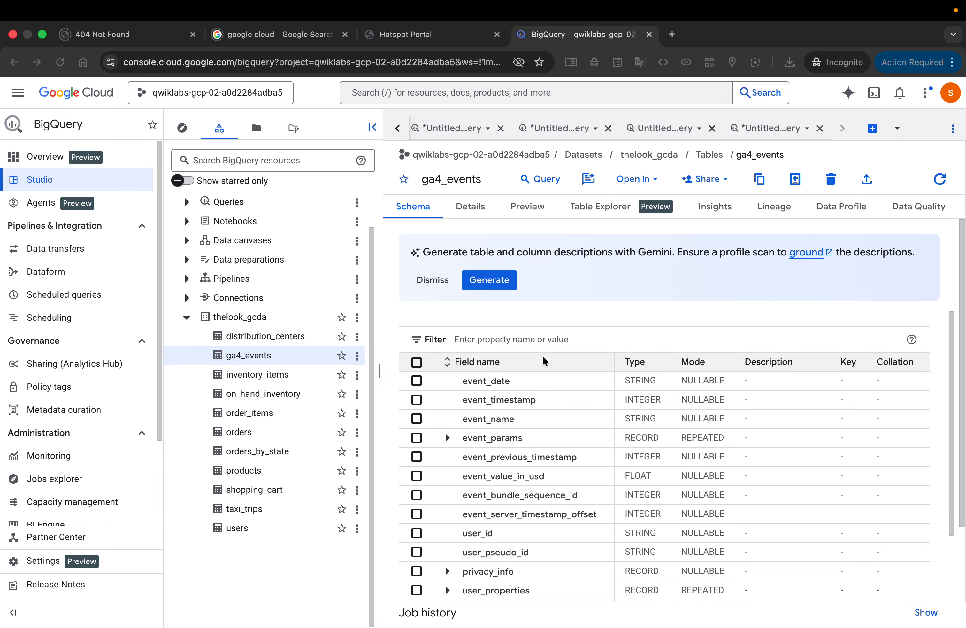
pyautogui.scroll(-5, 554, 401)
pyautogui.scroll(-3, 555, 411)
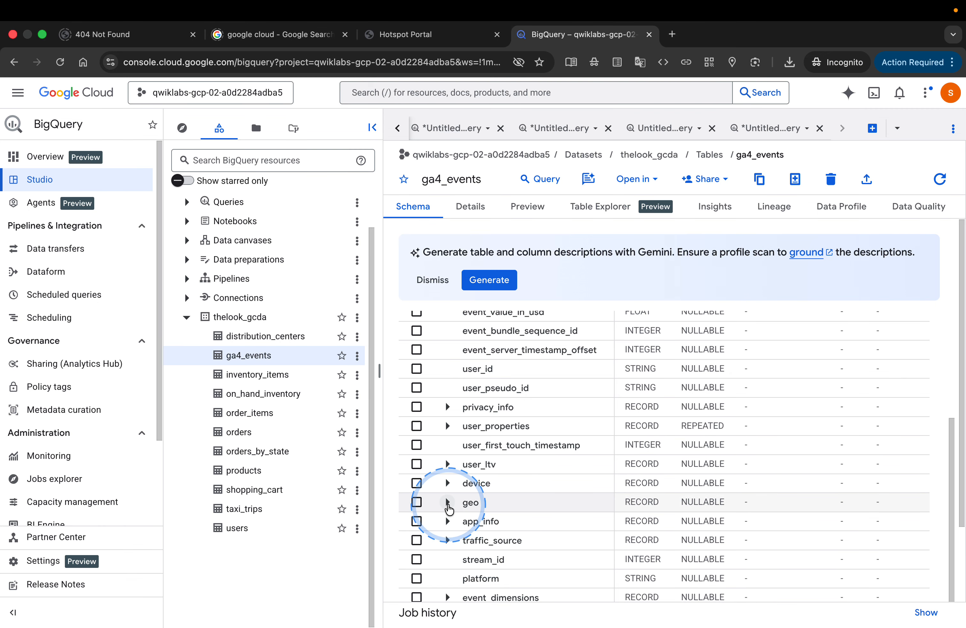
pyautogui.click(463, 506)
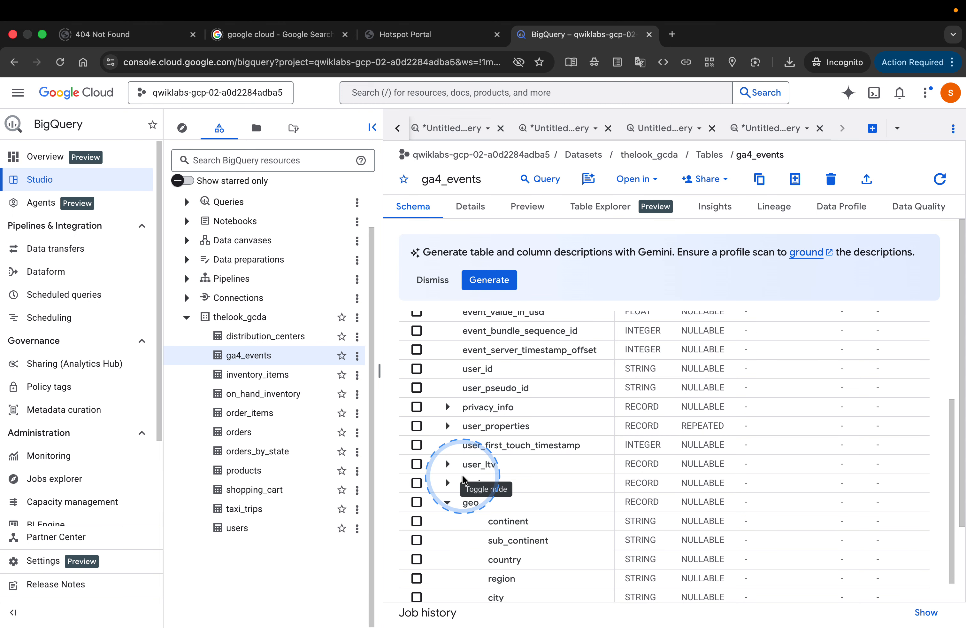
pyautogui.scroll(-5, 578, 465)
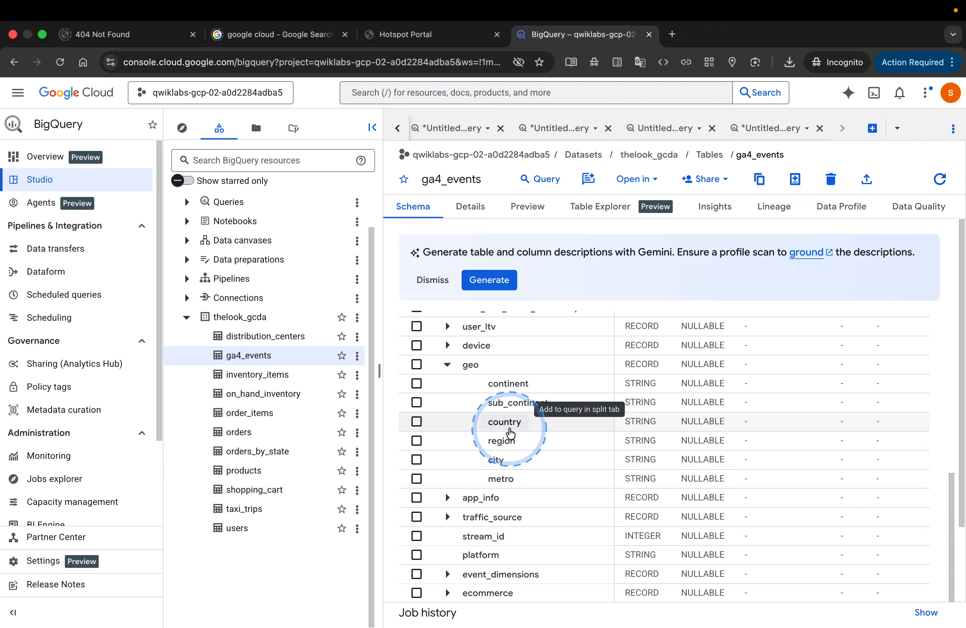
# Step: Back in the lab, submit "Six columns: continent, sub_continent, country, region, city, metro" for the geo question, rechecking it against the schema
pyautogui.hotkey('ctrl', 'Left')
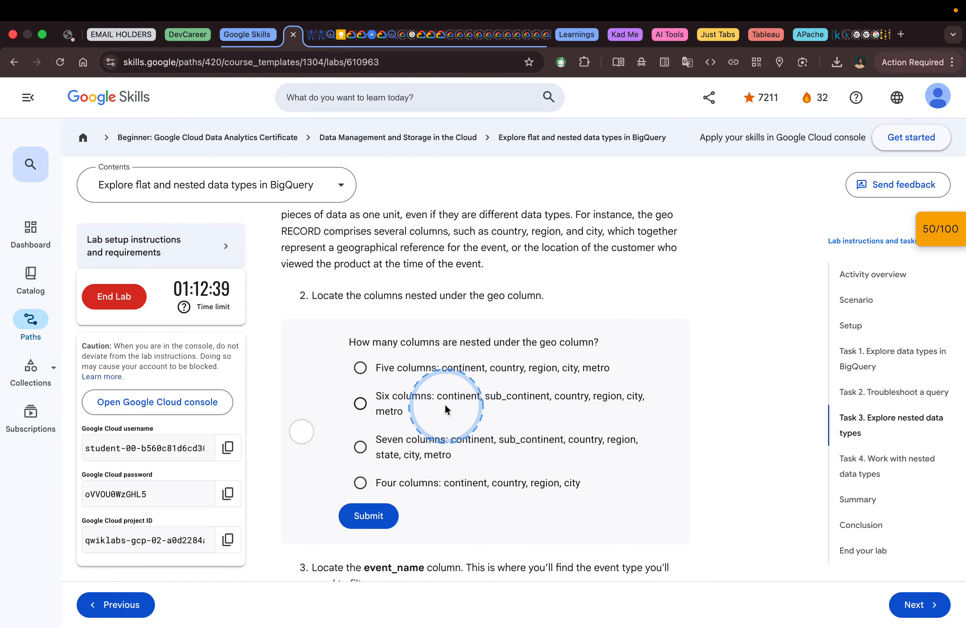
pyautogui.click(438, 397)
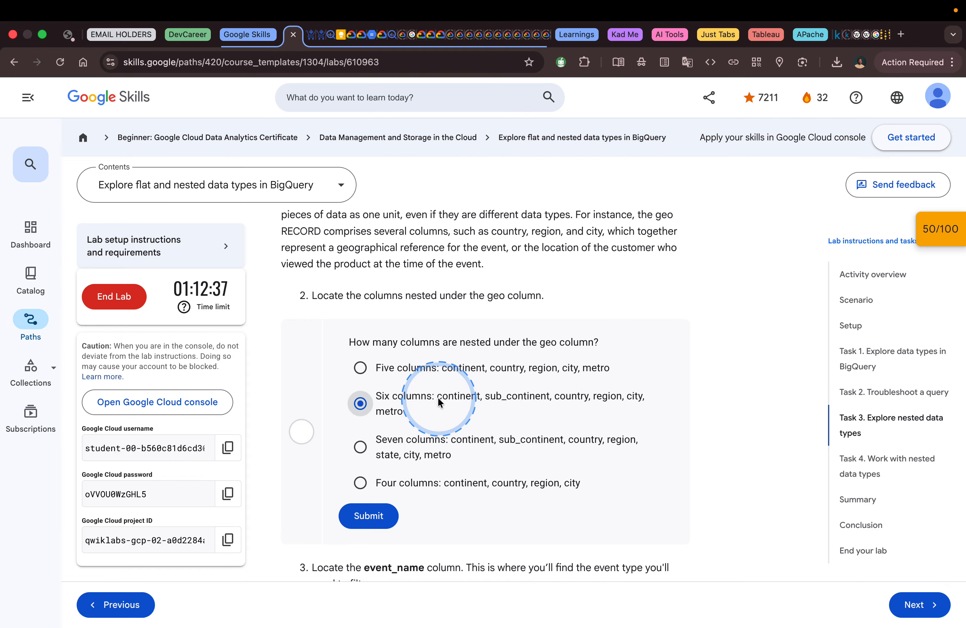
pyautogui.hotkey('ctrl', 'Right')
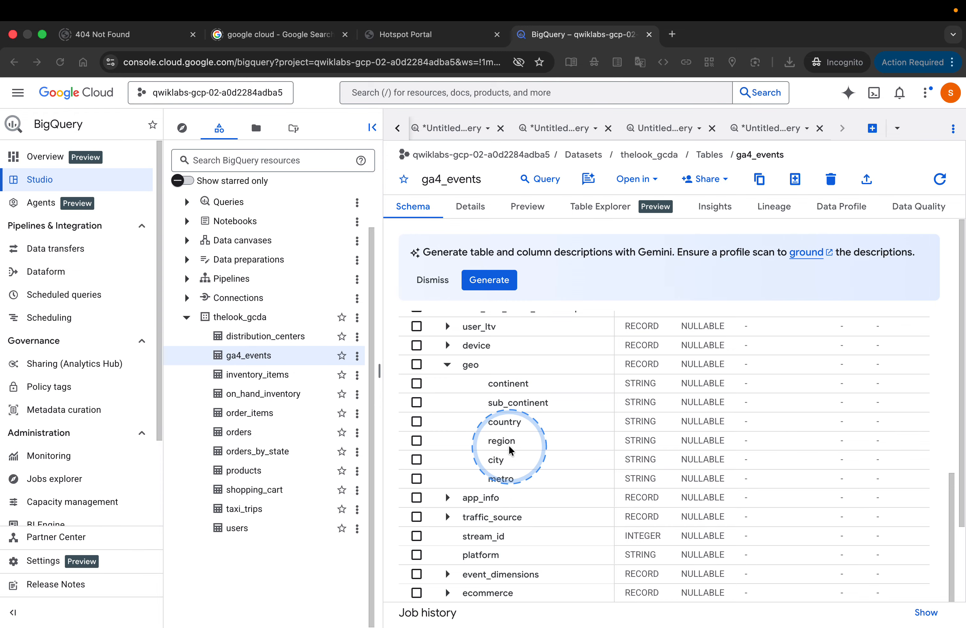
pyautogui.hotkey('ctrl', 'Left')
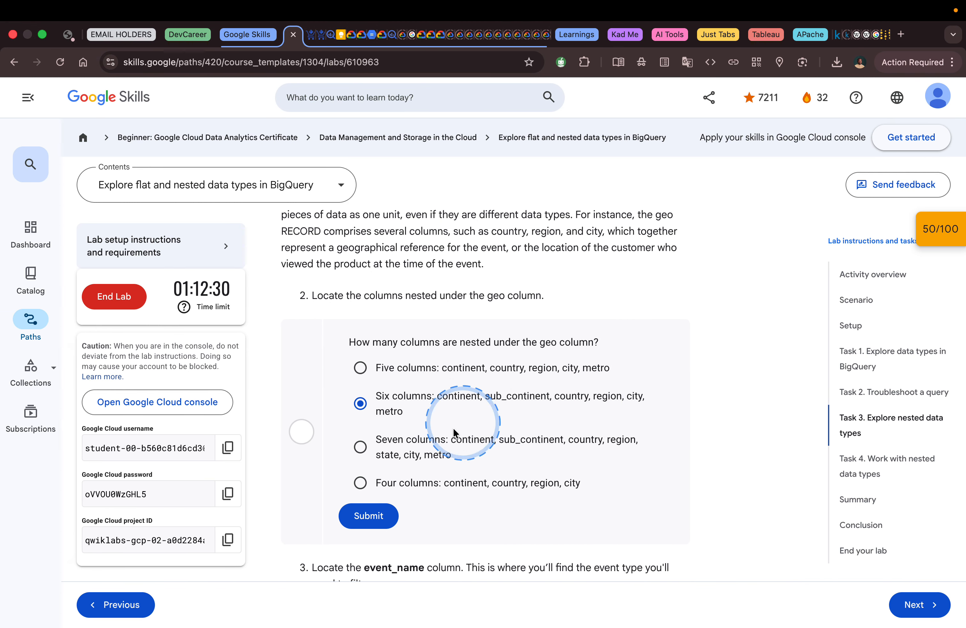
pyautogui.click(368, 516)
# Step: Read the lab's step 3 question, and look up the event_name column's data type in BigQuery's ga4_events schema
pyautogui.scroll(-2, 503, 463)
pyautogui.scroll(-5, 504, 460)
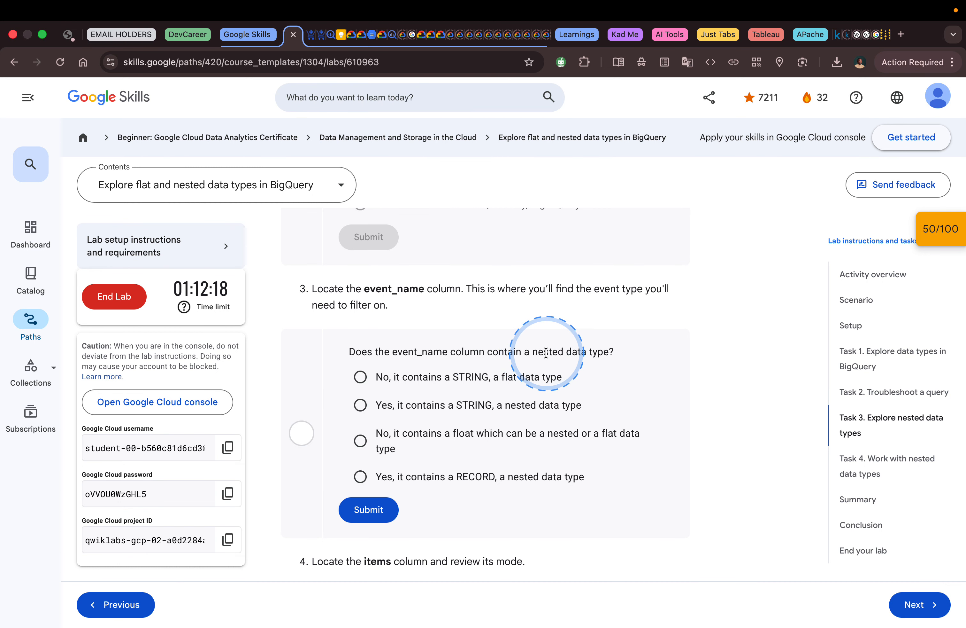
pyautogui.hotkey('ctrl', 'Right')
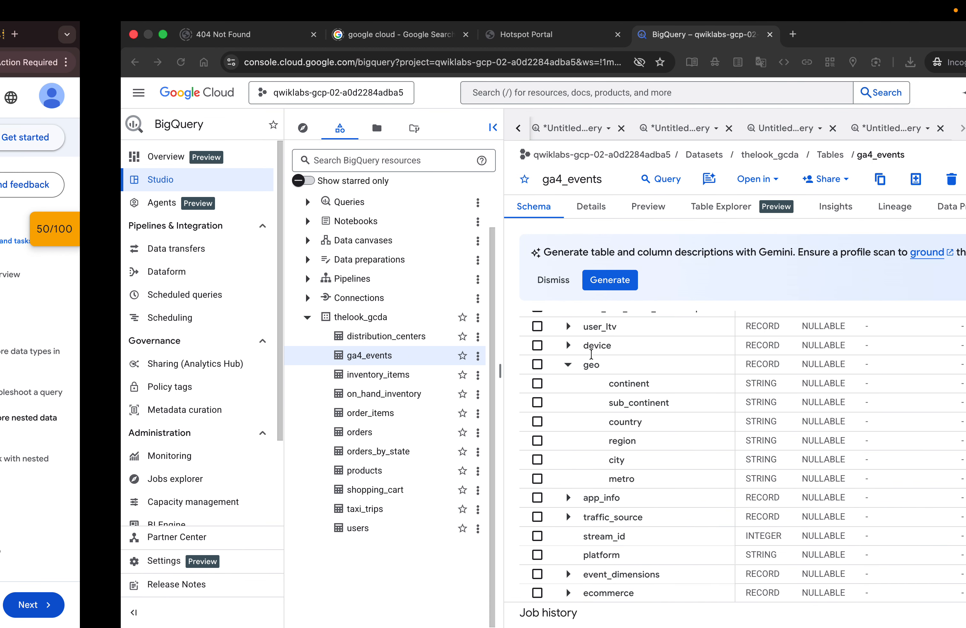
pyautogui.scroll(5, 526, 389)
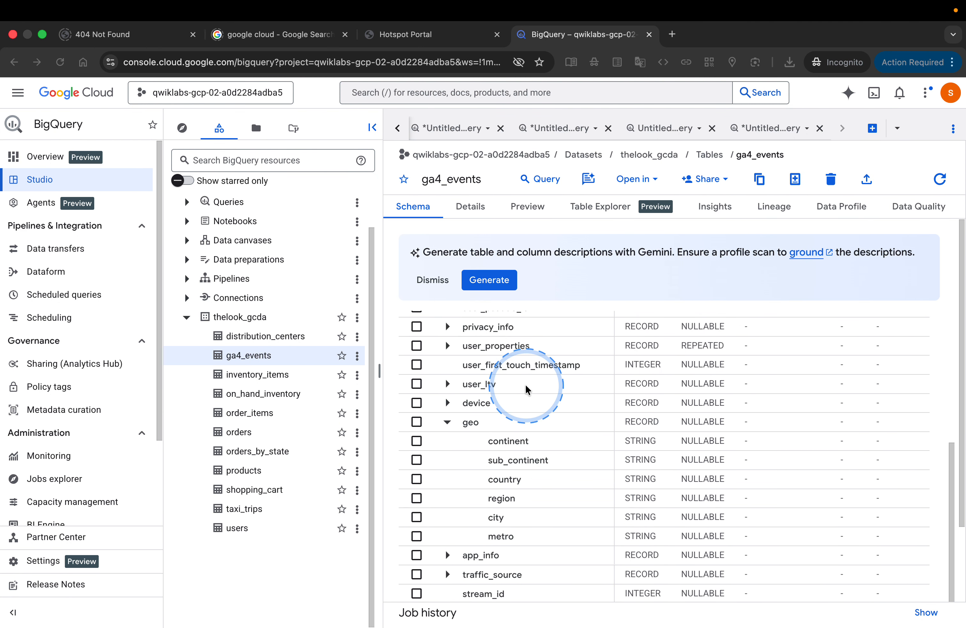
pyautogui.scroll(3, 526, 389)
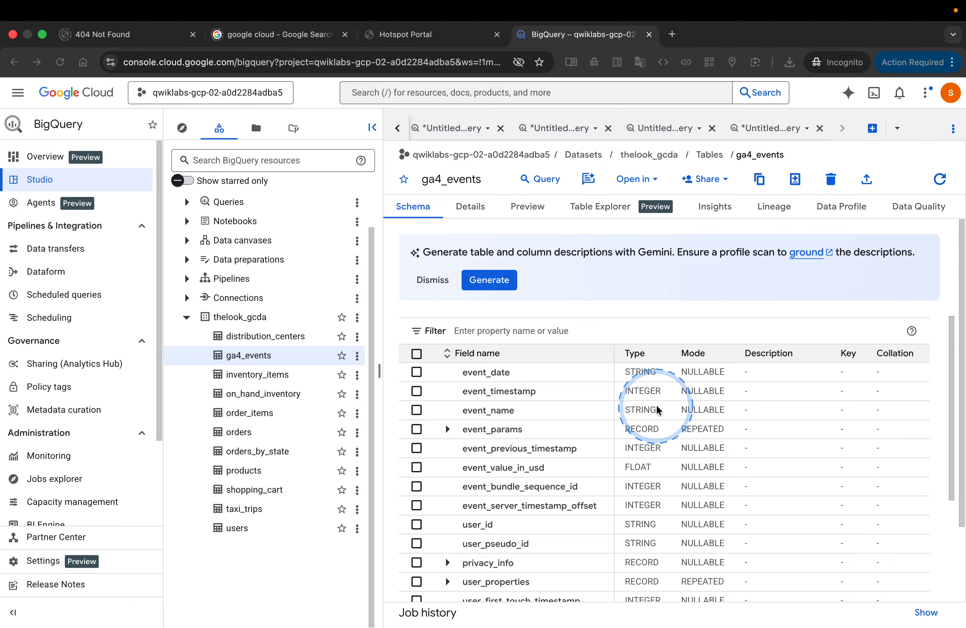
# Step: Compare the event_name question with the schema once more and submit "No, it contains a STRING, a flat data type" in the lab
pyautogui.hotkey('ctrl', 'Left')
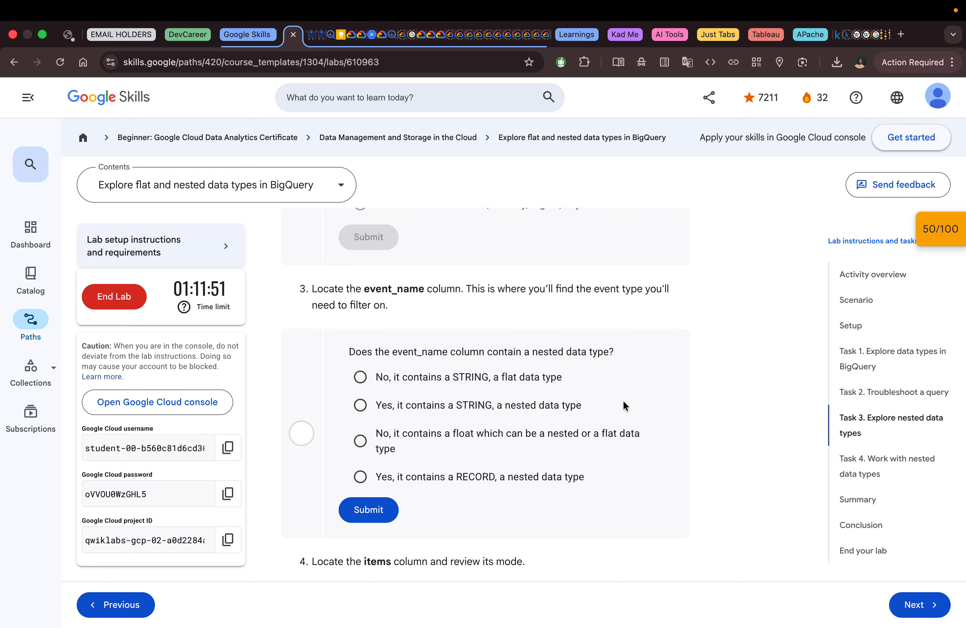
pyautogui.hotkey('ctrl', 'Right')
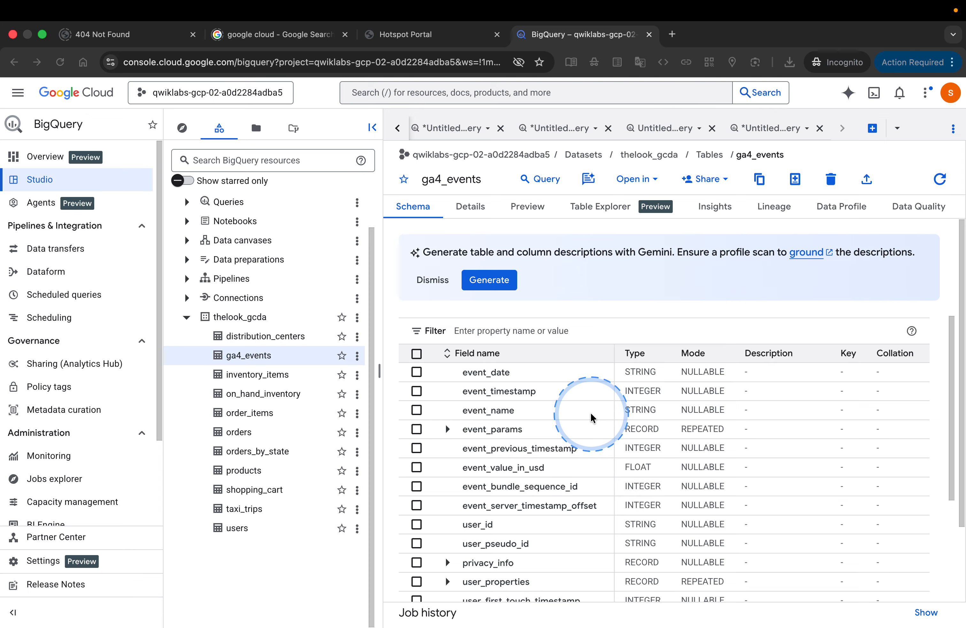
pyautogui.hotkey('ctrl', 'Left')
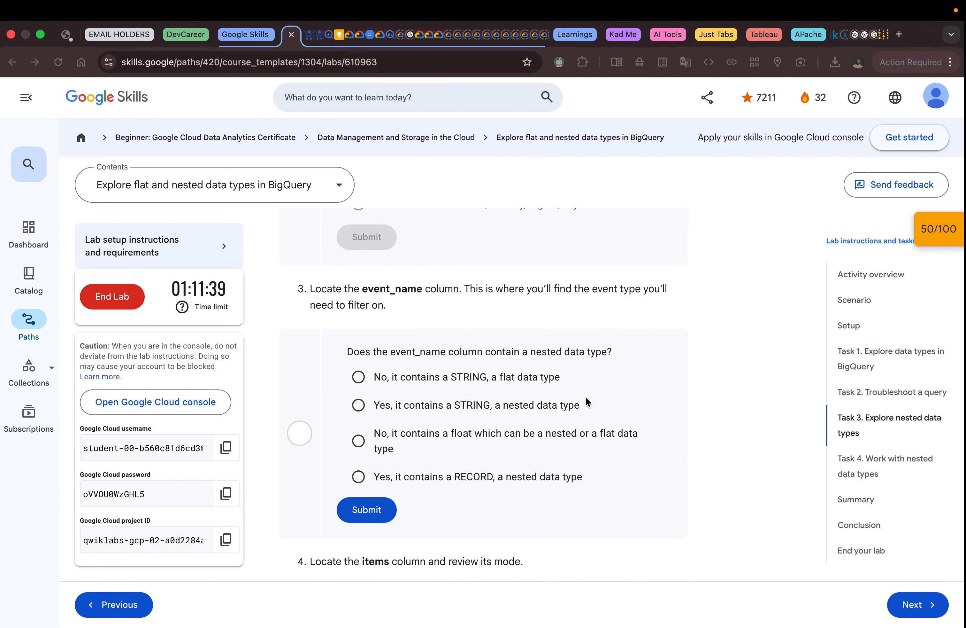
pyautogui.click(435, 379)
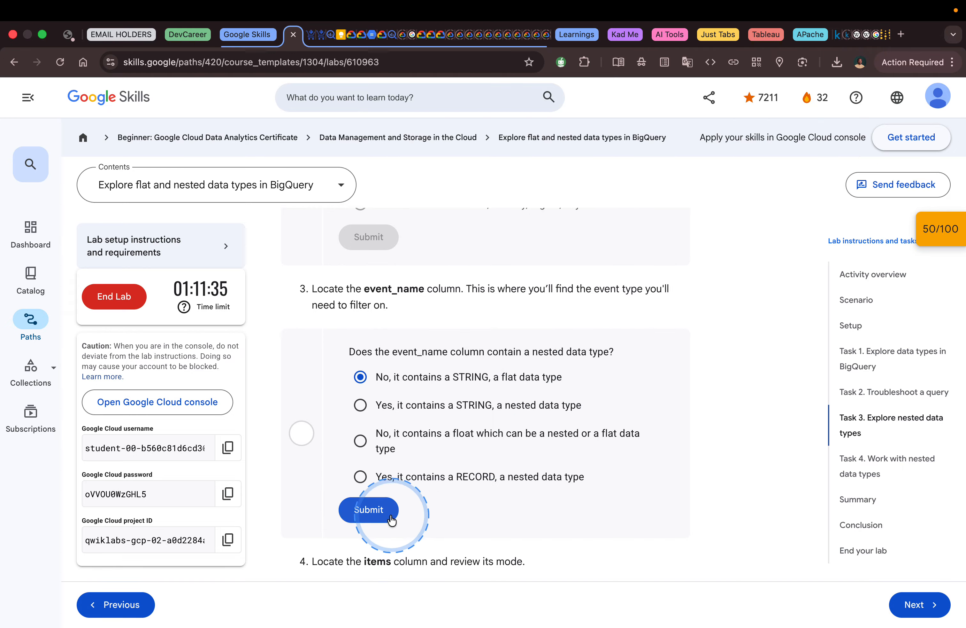
pyautogui.click(370, 509)
# Step: Read lab step 4, collapse the geo record in BigQuery's ga4_events schema, and locate the items column to review its mode
pyautogui.scroll(-7, 511, 486)
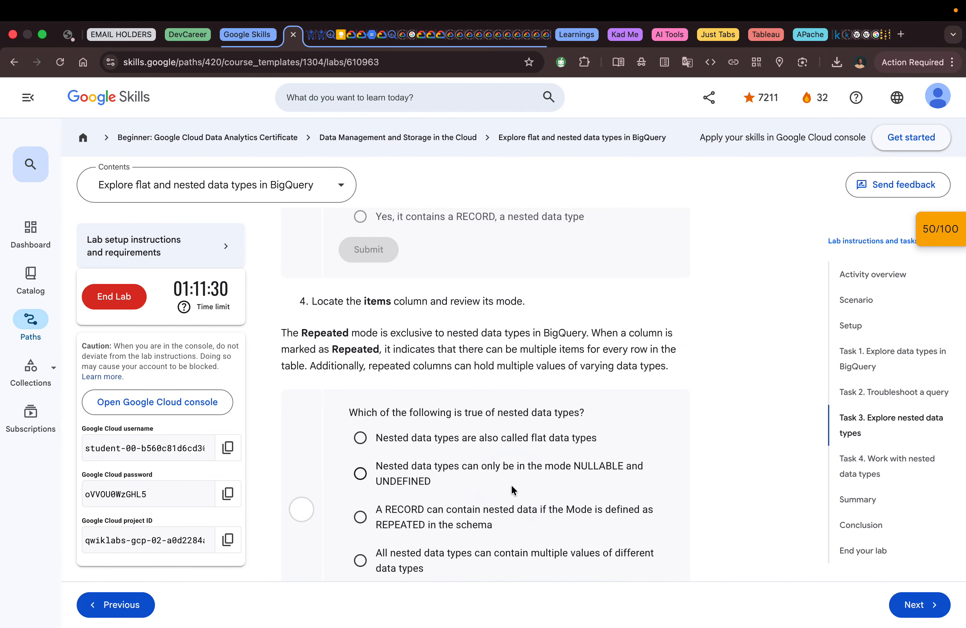
pyautogui.hotkey('ctrl', 'Right')
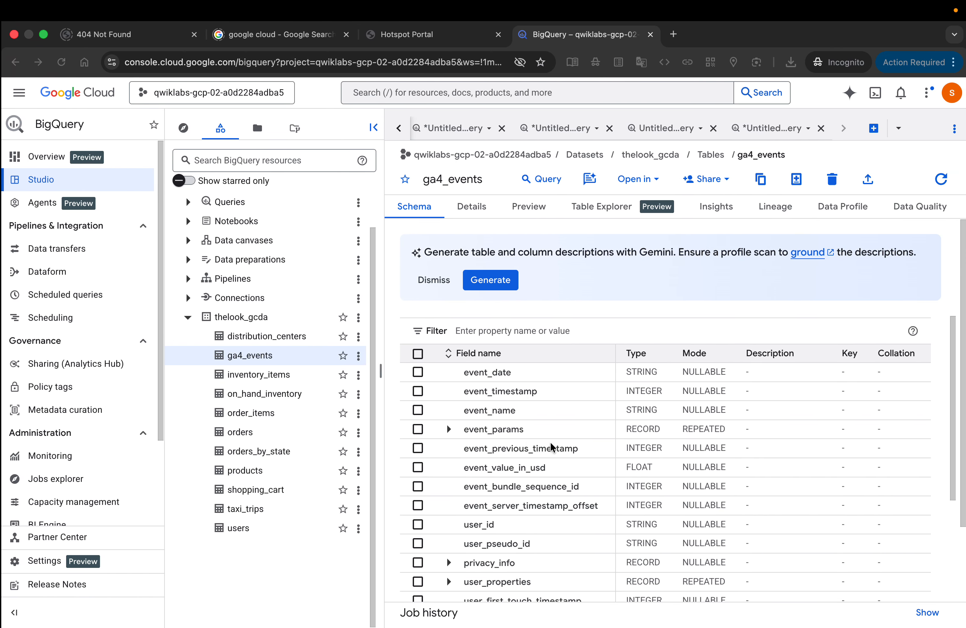
pyautogui.scroll(-7, 468, 438)
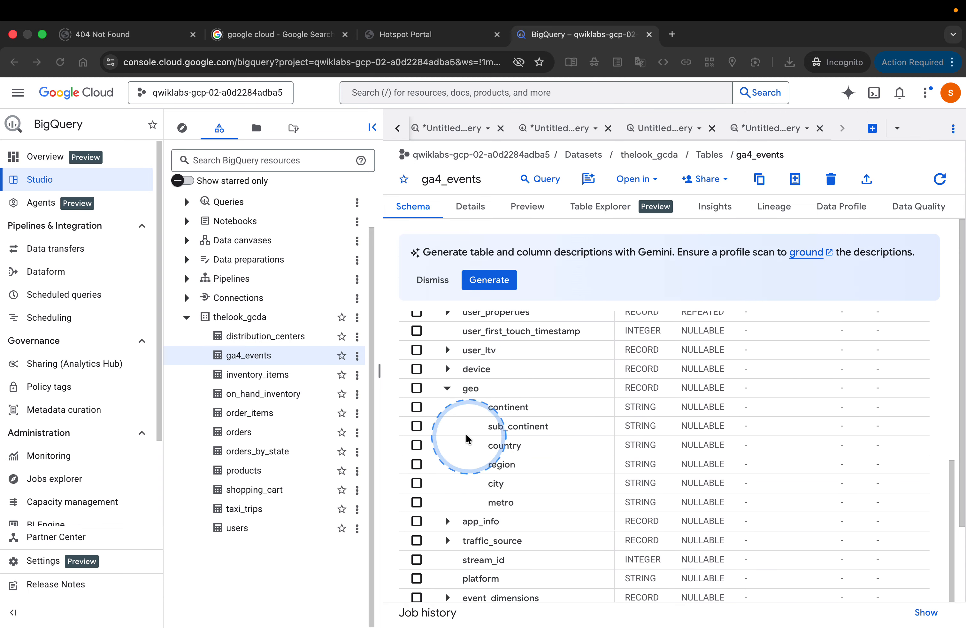
pyautogui.click(448, 392)
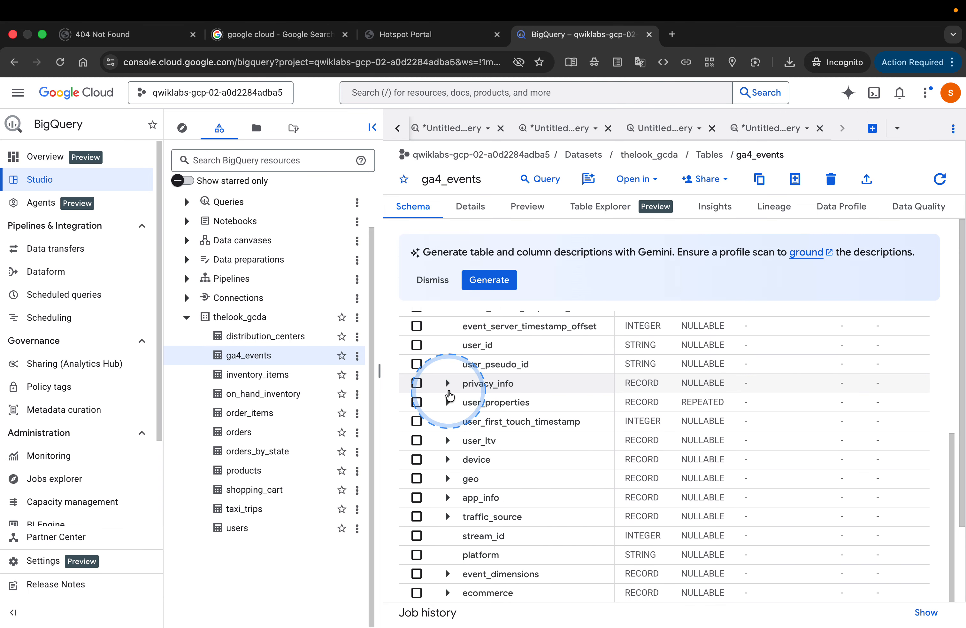
pyautogui.scroll(-3, 448, 394)
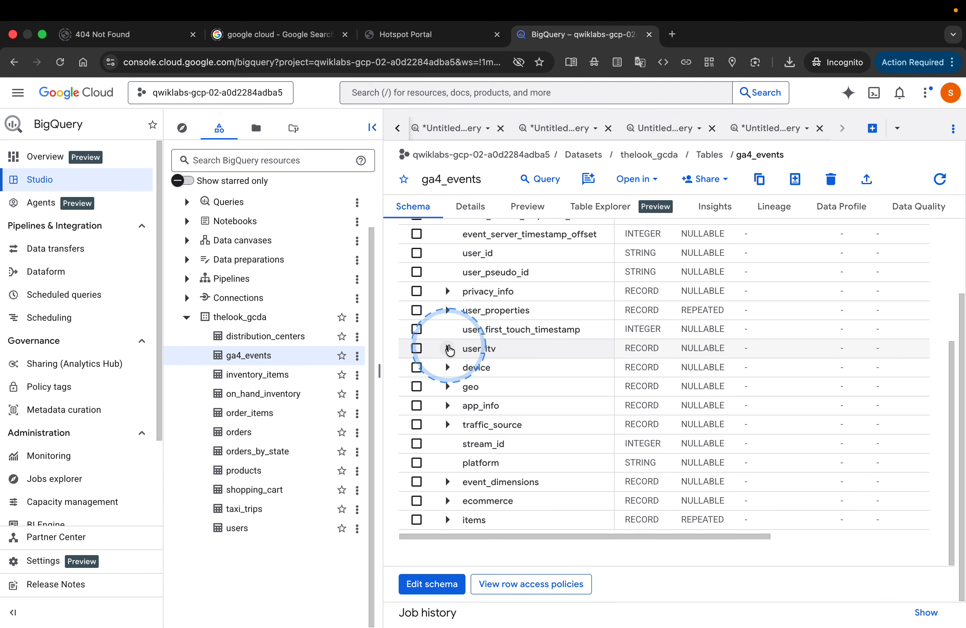
pyautogui.scroll(6, 465, 359)
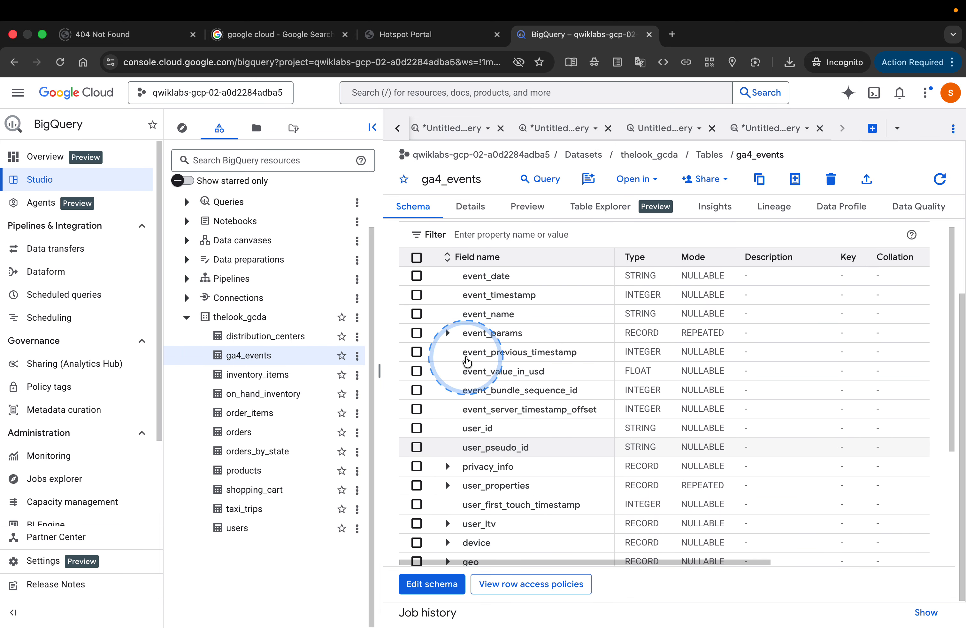
pyautogui.scroll(-1, 467, 361)
pyautogui.scroll(2, 468, 361)
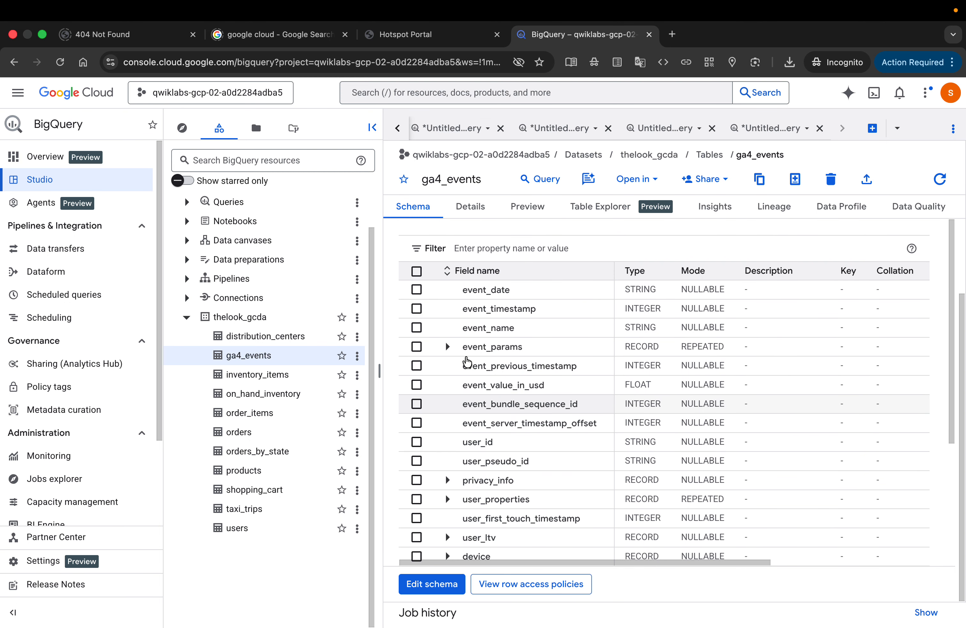
pyautogui.scroll(-6, 468, 361)
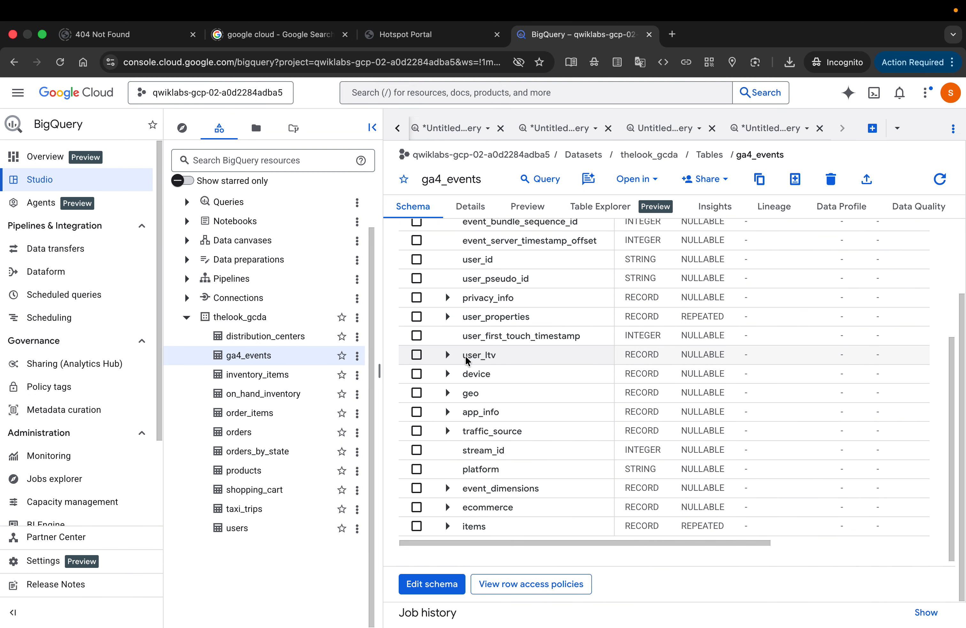
pyautogui.scroll(-1, 466, 357)
# Step: Recheck the lab's question on nested data types, and briefly expand the event_params record in BigQuery's schema
pyautogui.hotkey('ctrl', 'Left')
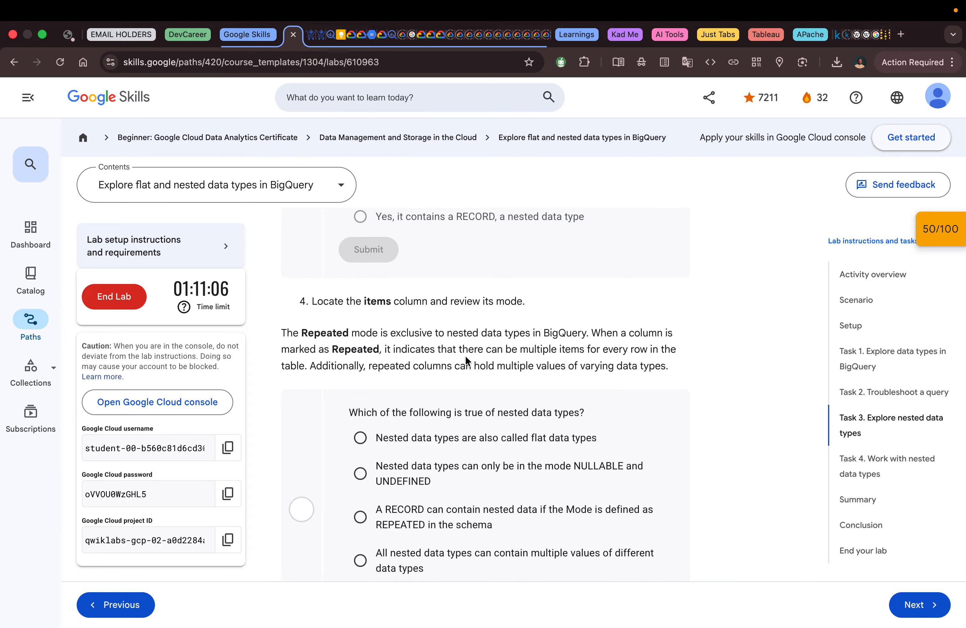
pyautogui.hotkey('ctrl', 'Right')
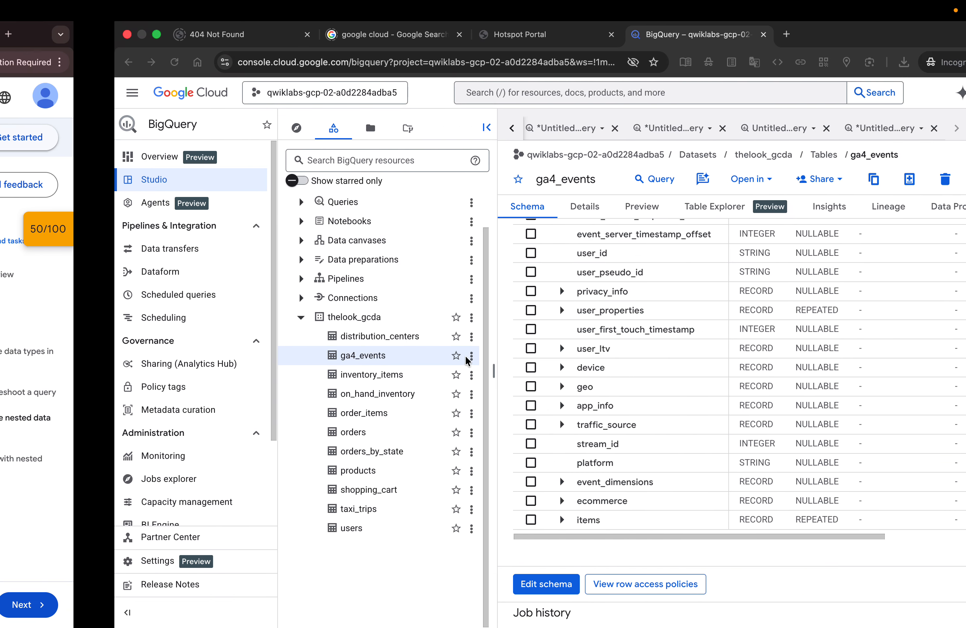
pyautogui.scroll(3, 578, 264)
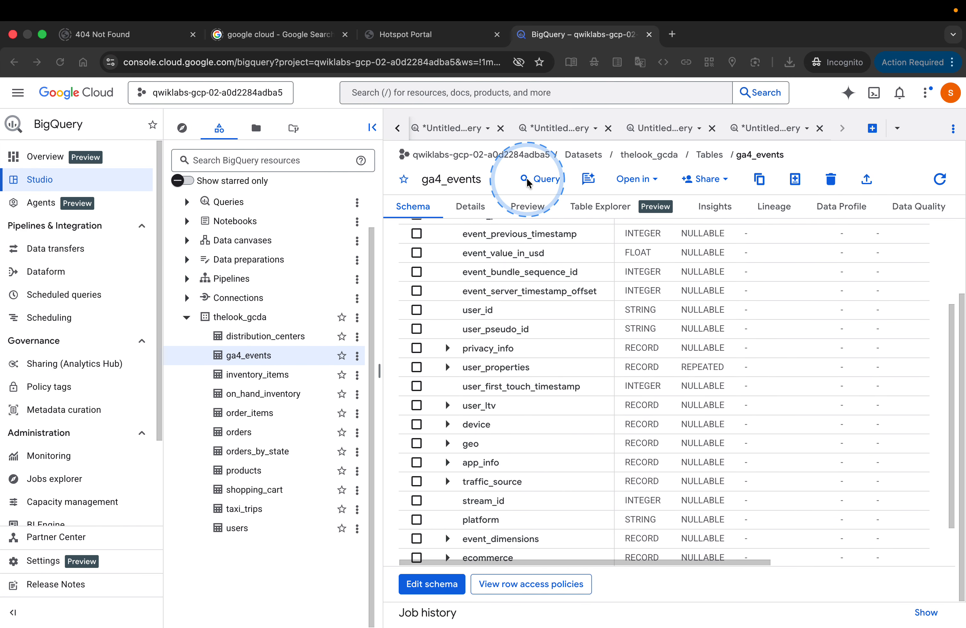
pyautogui.scroll(3, 571, 248)
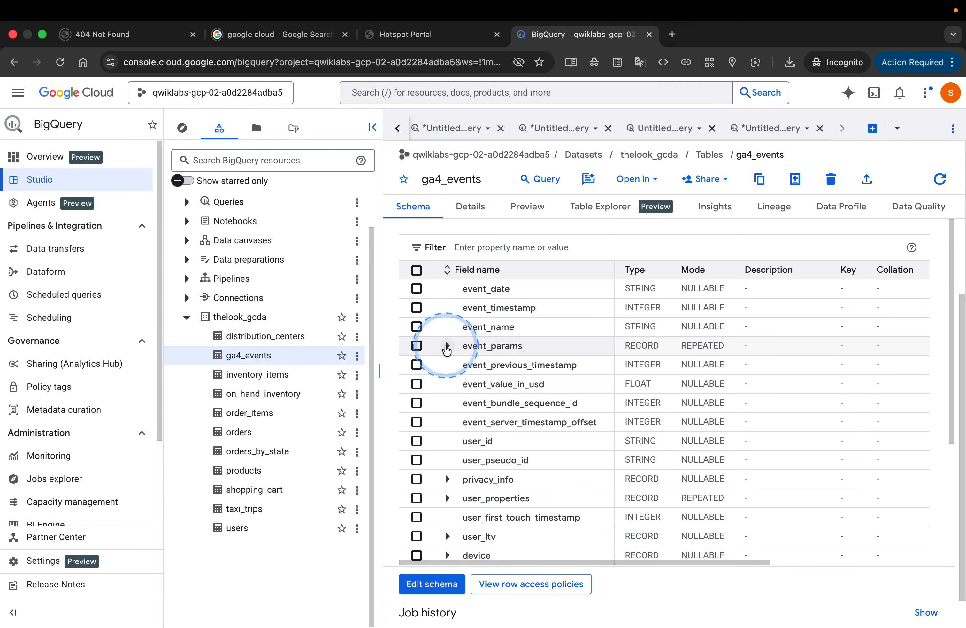
pyautogui.click(448, 345)
pyautogui.click(448, 345)
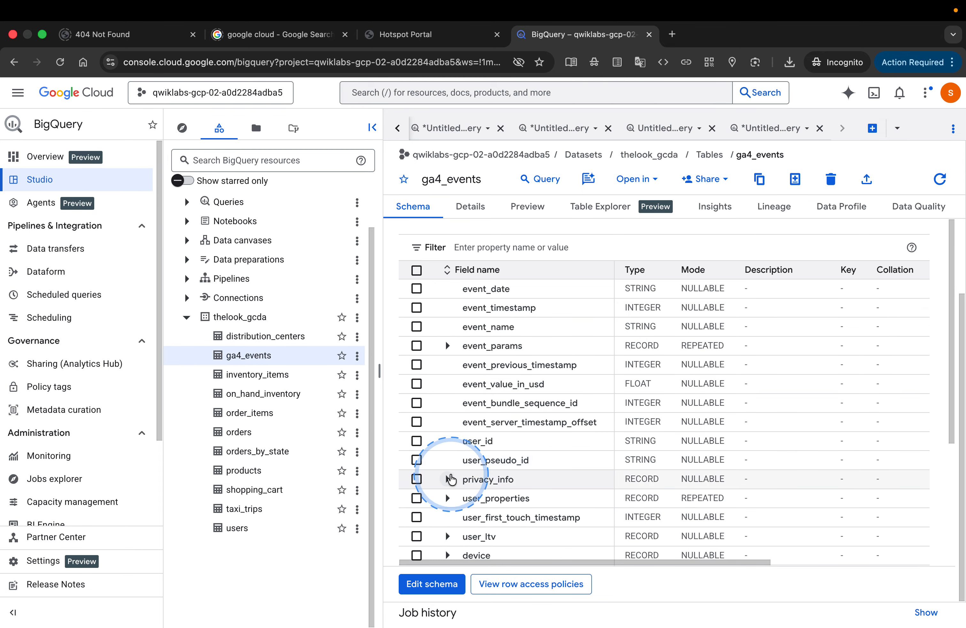
# Step: Expand the privacy_info, user_properties, user_ltv and device records in the ga4_events schema, and examine their nested fields
pyautogui.click(449, 480)
pyautogui.scroll(-3, 451, 485)
pyautogui.scroll(-4, 448, 444)
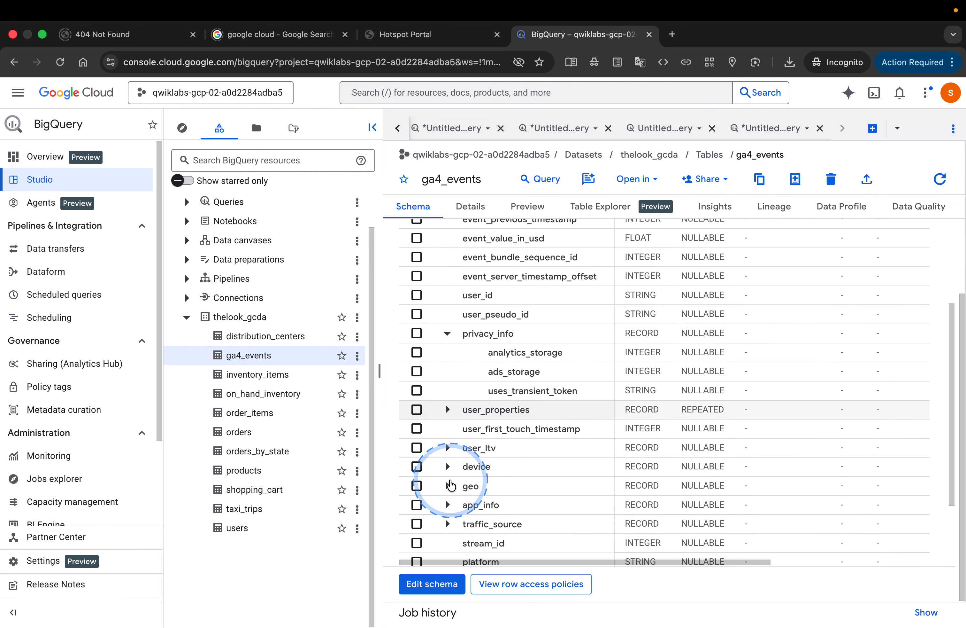
pyautogui.click(447, 402)
pyautogui.scroll(-2, 446, 403)
pyautogui.scroll(-2, 446, 404)
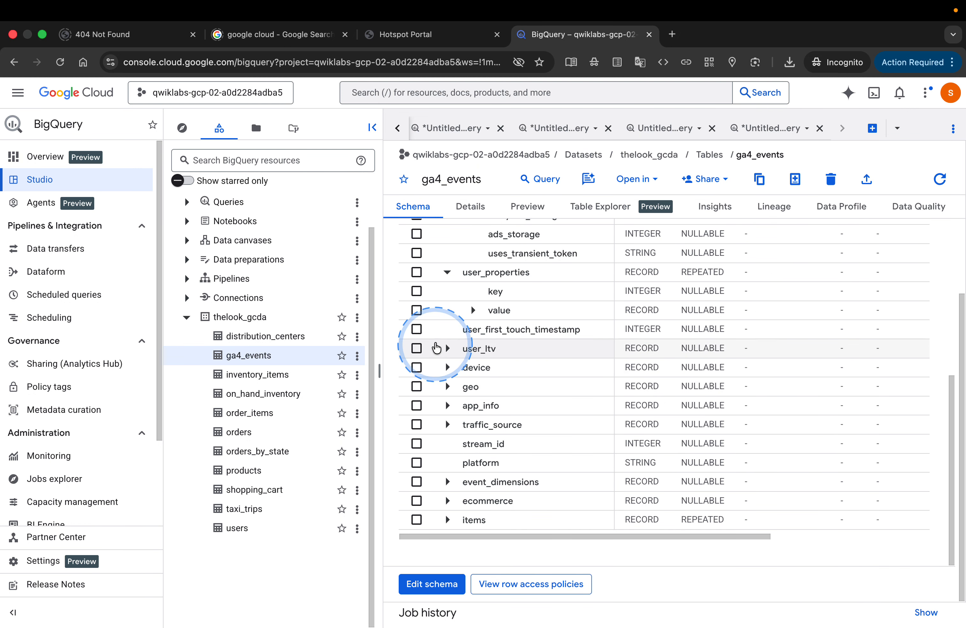
pyautogui.click(447, 347)
pyautogui.scroll(-1, 445, 347)
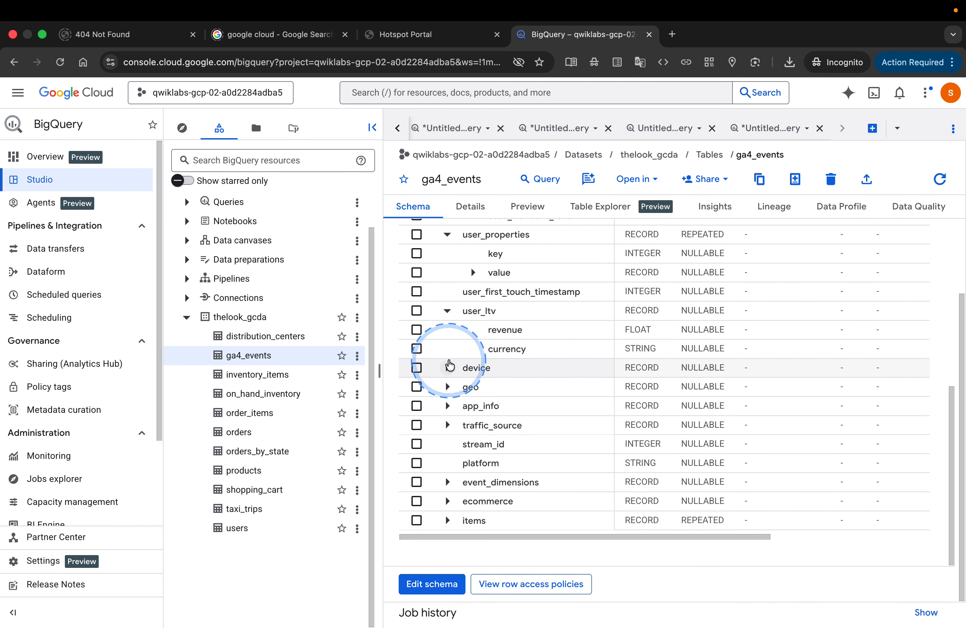
pyautogui.click(447, 366)
pyautogui.scroll(-3, 450, 373)
pyautogui.scroll(-1, 451, 378)
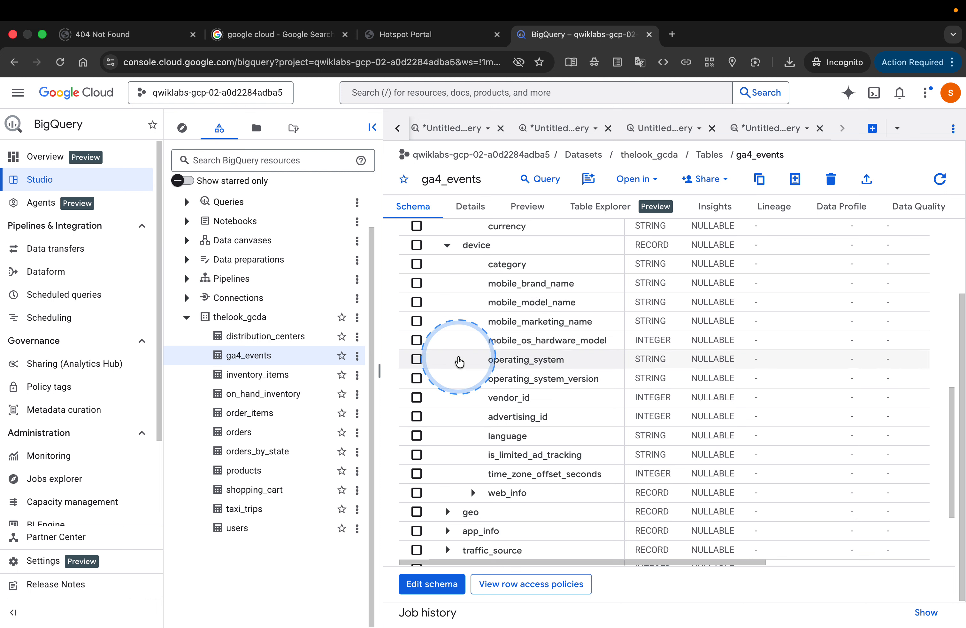
# Step: Briefly open a query on ga4_events, return to the table's schema, and expand the app_info and traffic_source records
pyautogui.click(521, 184)
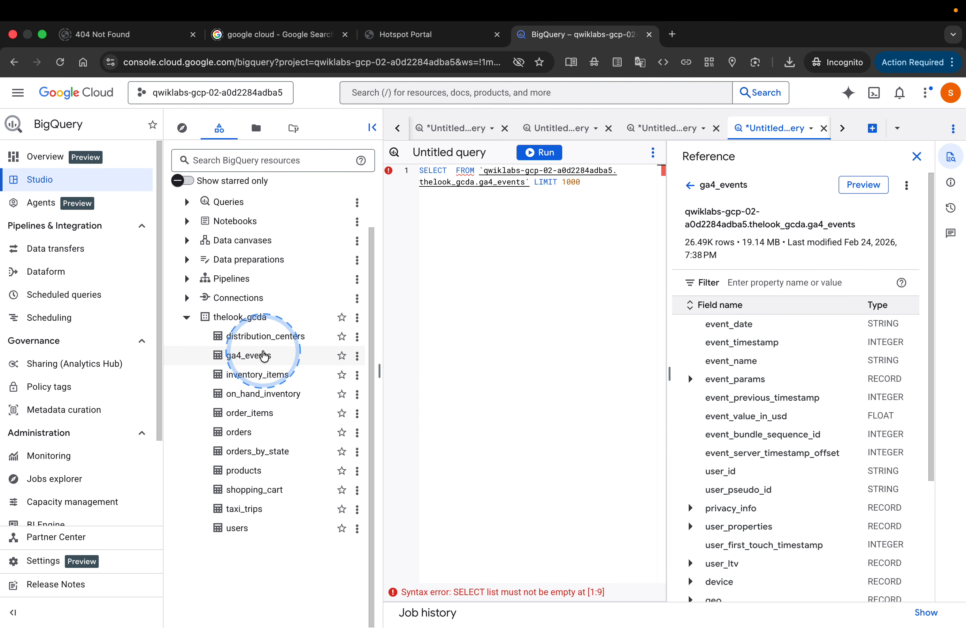
pyautogui.click(249, 355)
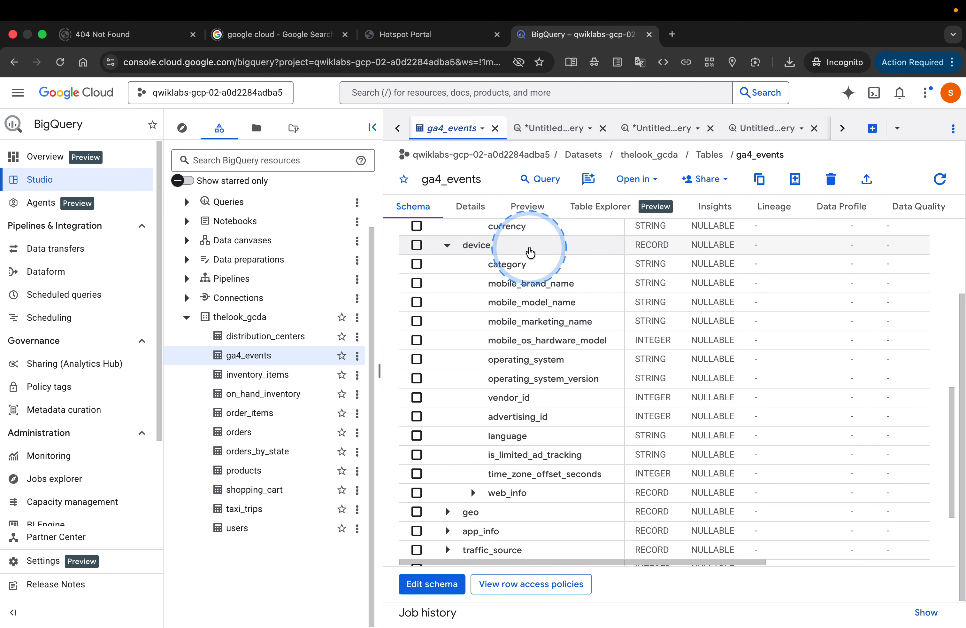
pyautogui.scroll(-3, 515, 350)
pyautogui.scroll(-4, 514, 348)
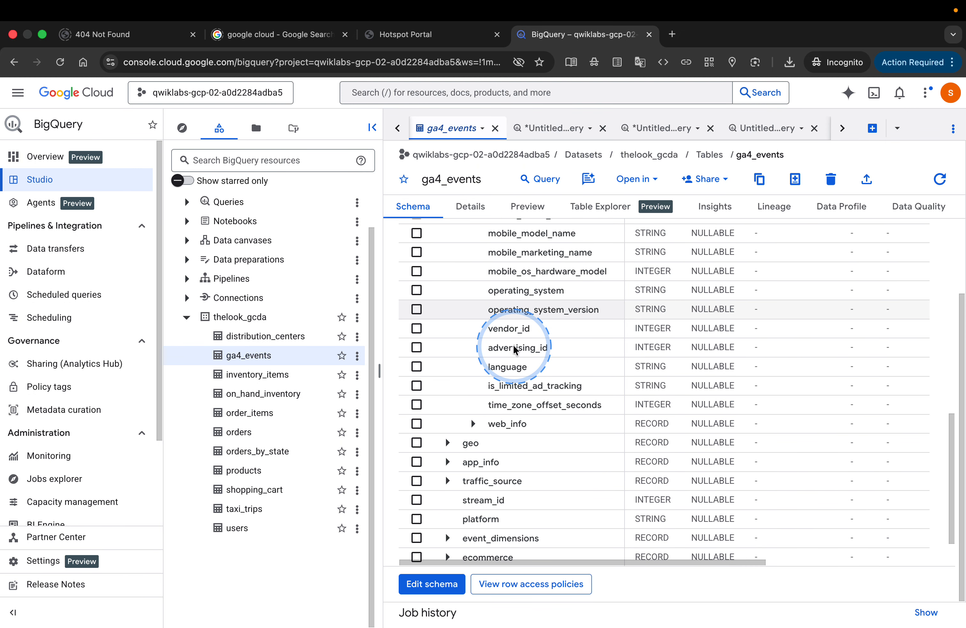
pyautogui.click(448, 405)
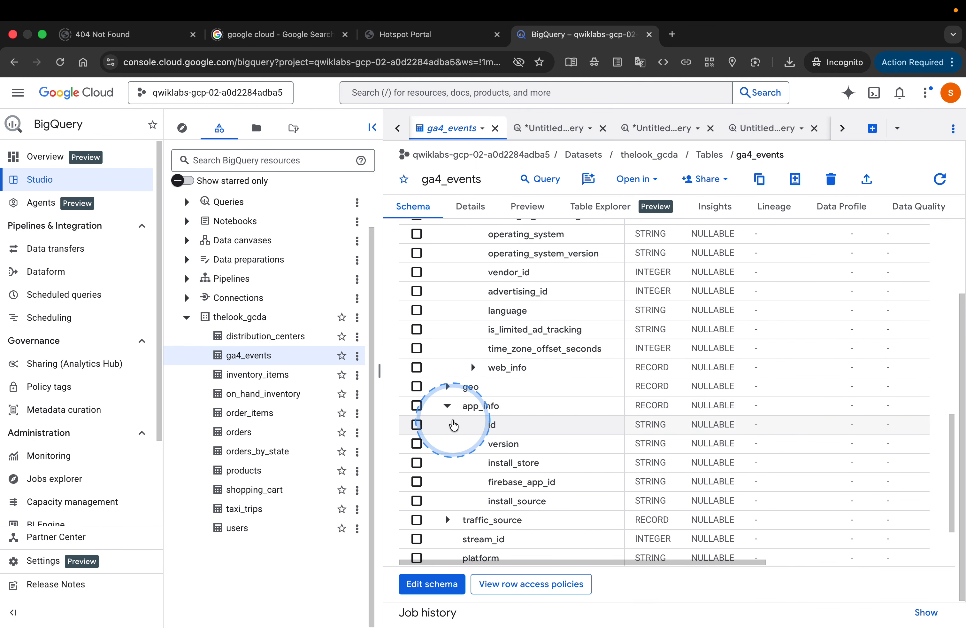
pyautogui.scroll(-3, 447, 416)
pyautogui.click(447, 425)
pyautogui.scroll(-3, 444, 428)
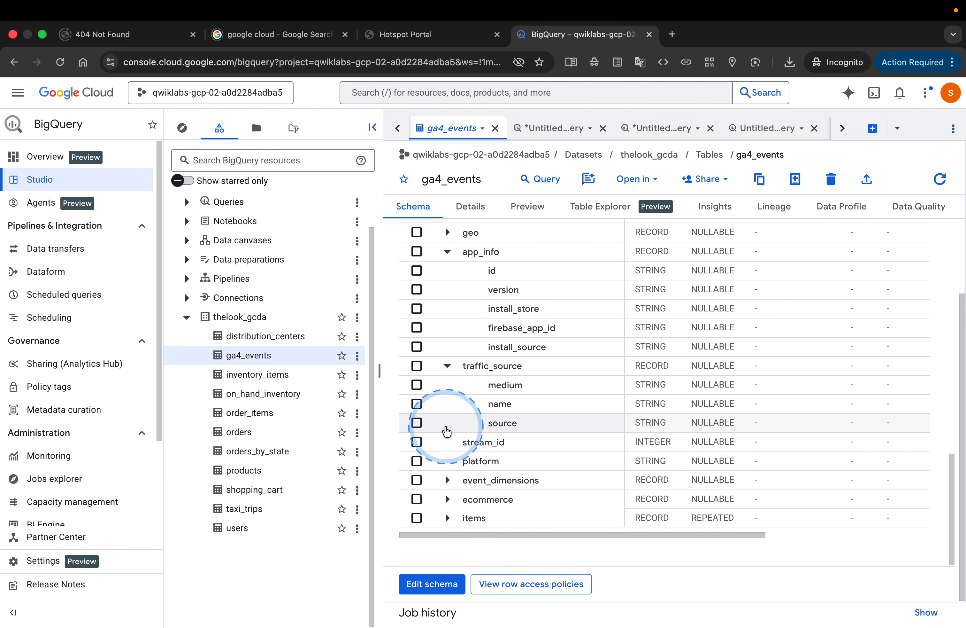
# Step: Expand the event_dimensions, ecommerce and items records in the ga4_events schema, and examine the fields nested under items
pyautogui.click(448, 480)
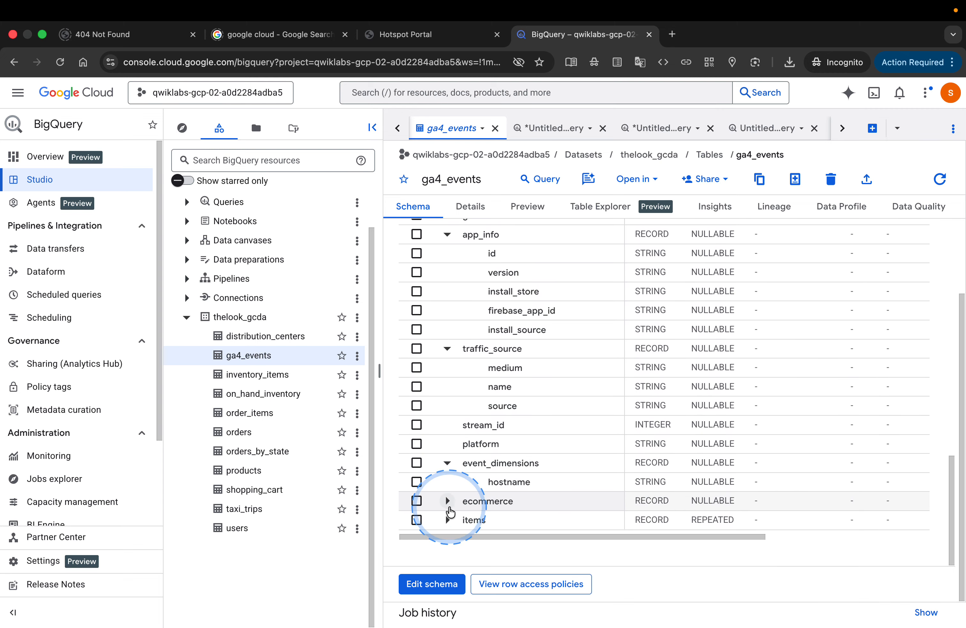
pyautogui.click(448, 496)
pyautogui.scroll(-5, 454, 518)
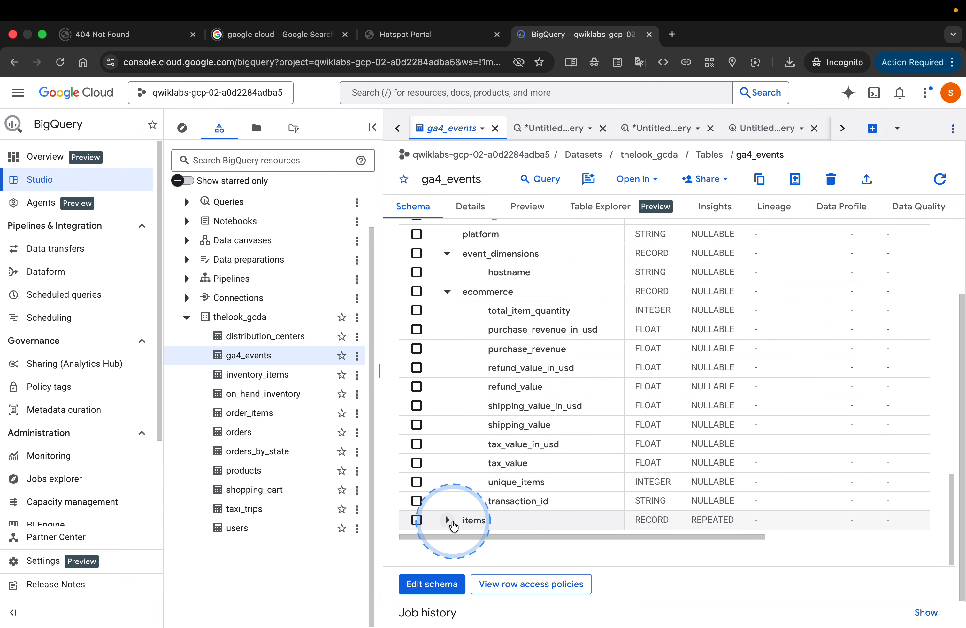
pyautogui.click(448, 514)
pyautogui.scroll(-5, 469, 489)
pyautogui.scroll(-2, 474, 473)
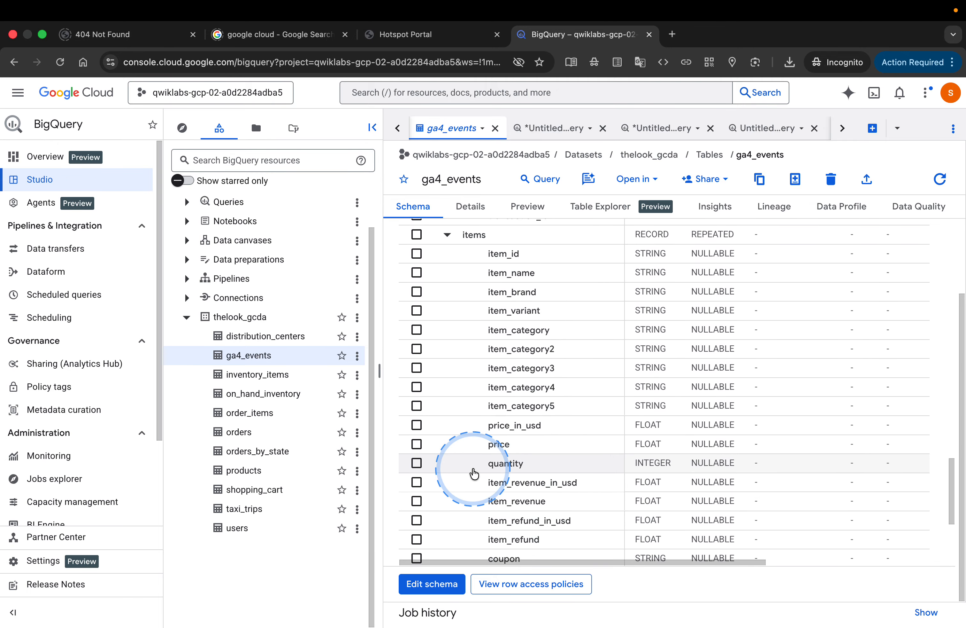
pyautogui.scroll(2, 474, 473)
pyautogui.scroll(-3, 474, 472)
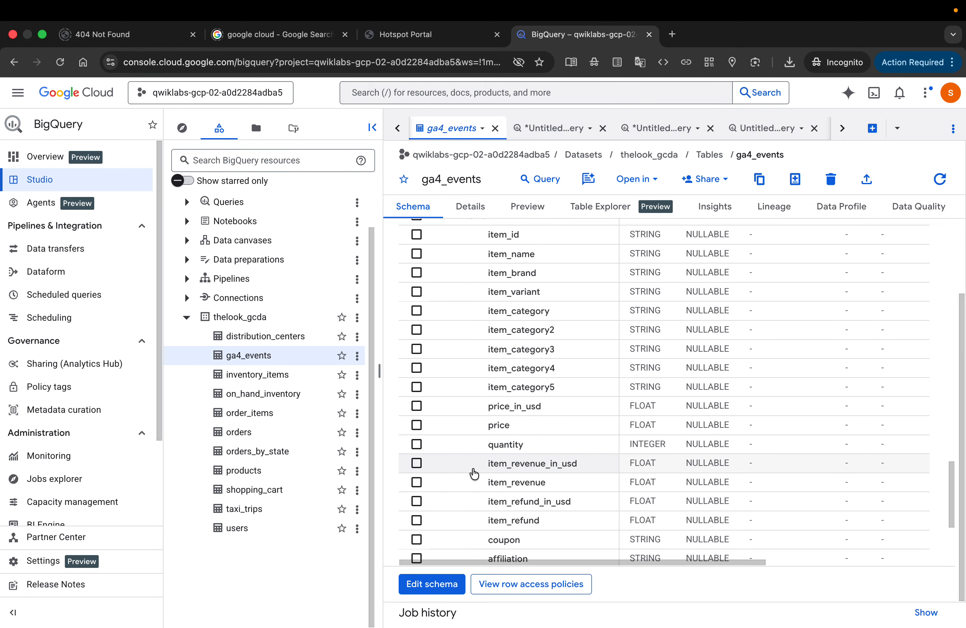
pyautogui.scroll(2, 474, 473)
pyautogui.scroll(1, 474, 473)
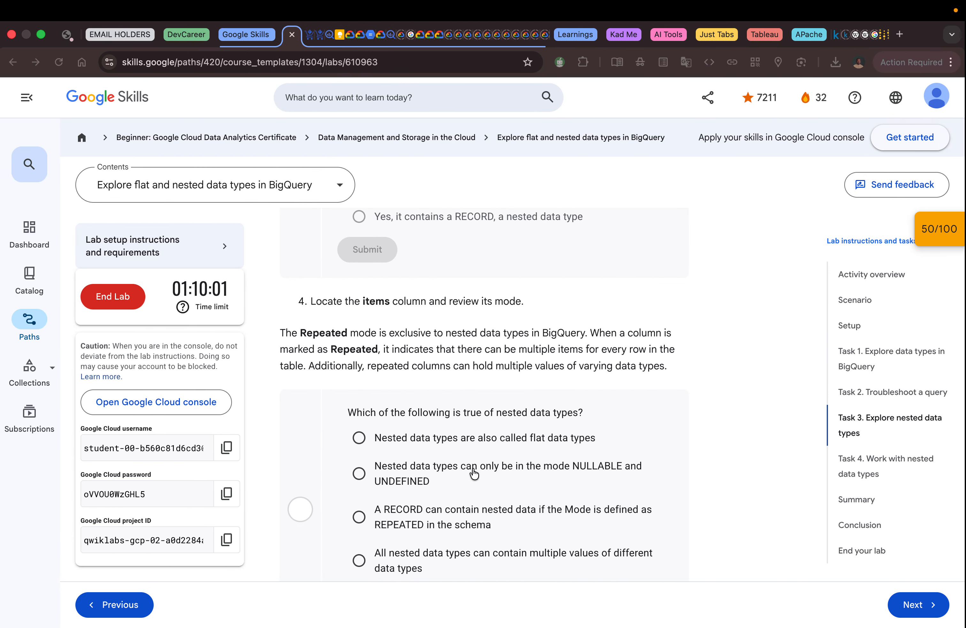
# Step: Reread the lab's nested data types question, check BigQuery's schema, and select "All nested data types can contain multiple values of different data types"
pyautogui.click(412, 373)
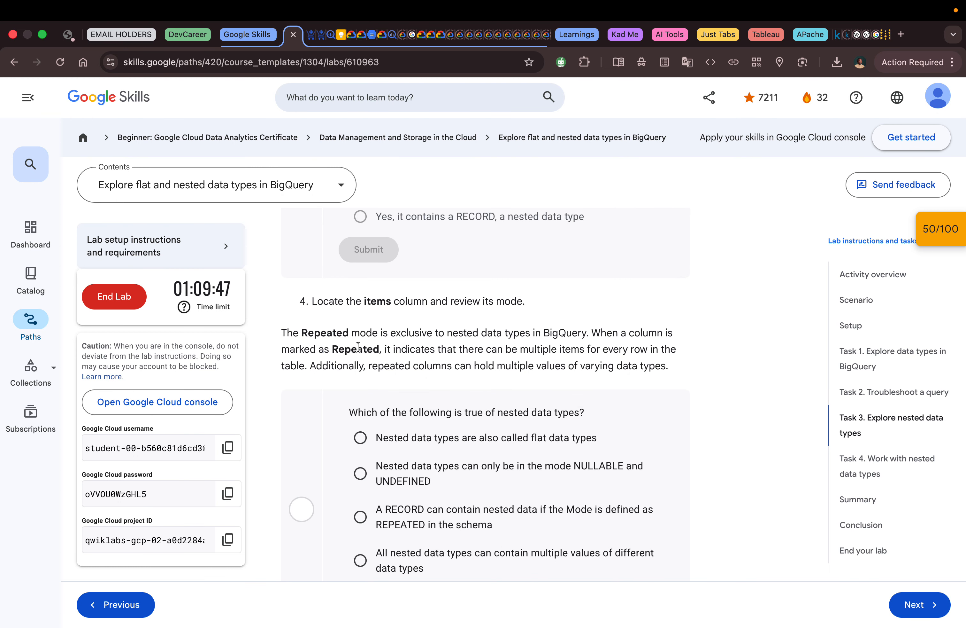
pyautogui.scroll(-2, 357, 346)
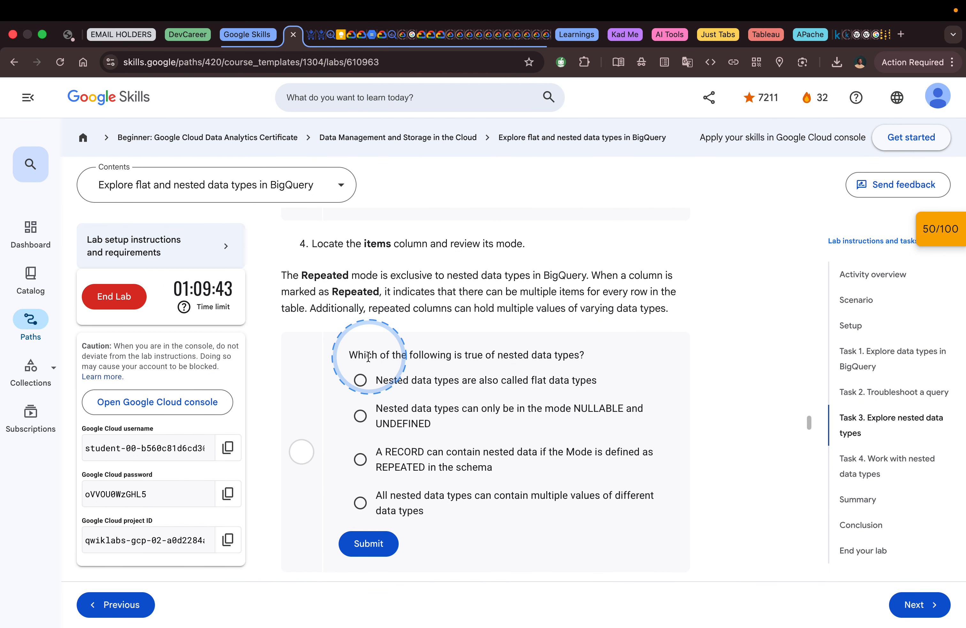
pyautogui.scroll(-2, 512, 351)
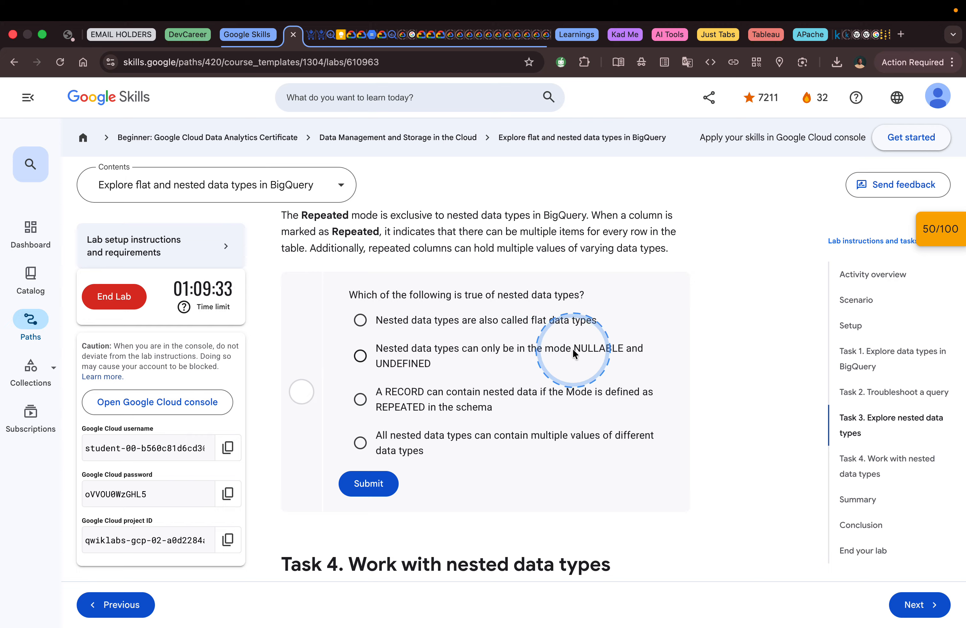
pyautogui.hotkey('ctrl', 'Right')
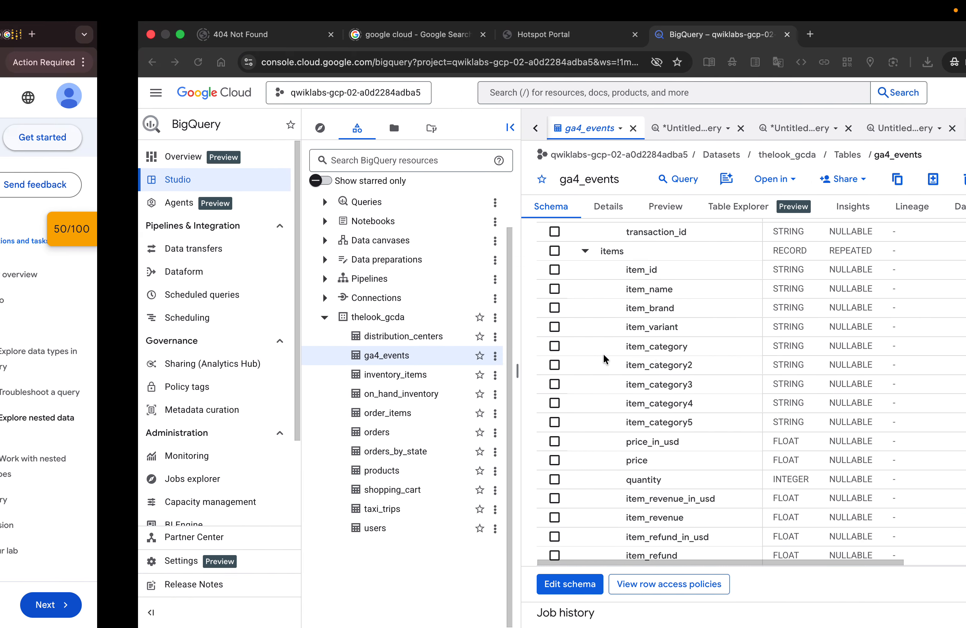
pyautogui.hotkey('ctrl', 'Left')
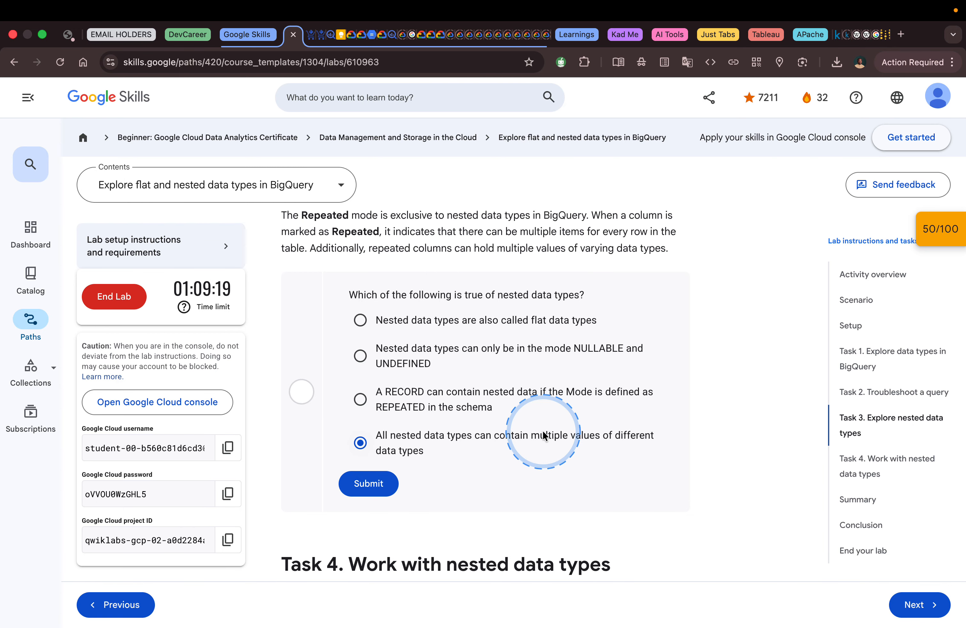
# Step: Compare the items subfields' types and modes in BigQuery, and submit the selected answer about multiple values of different data types in the lab
pyautogui.hotkey('ctrl', 'Right')
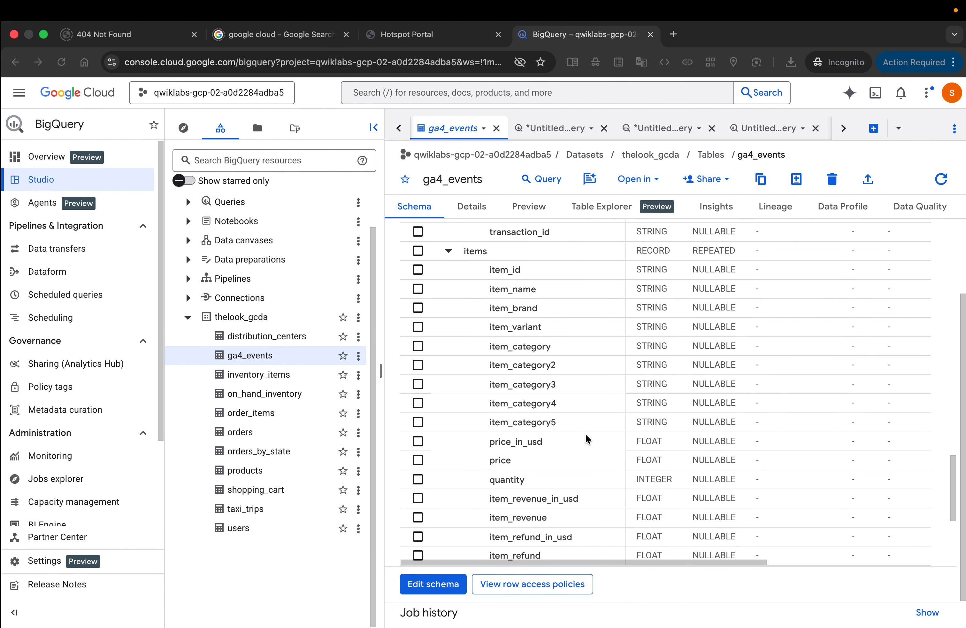
pyautogui.scroll(-1, 636, 440)
pyautogui.scroll(-2, 636, 442)
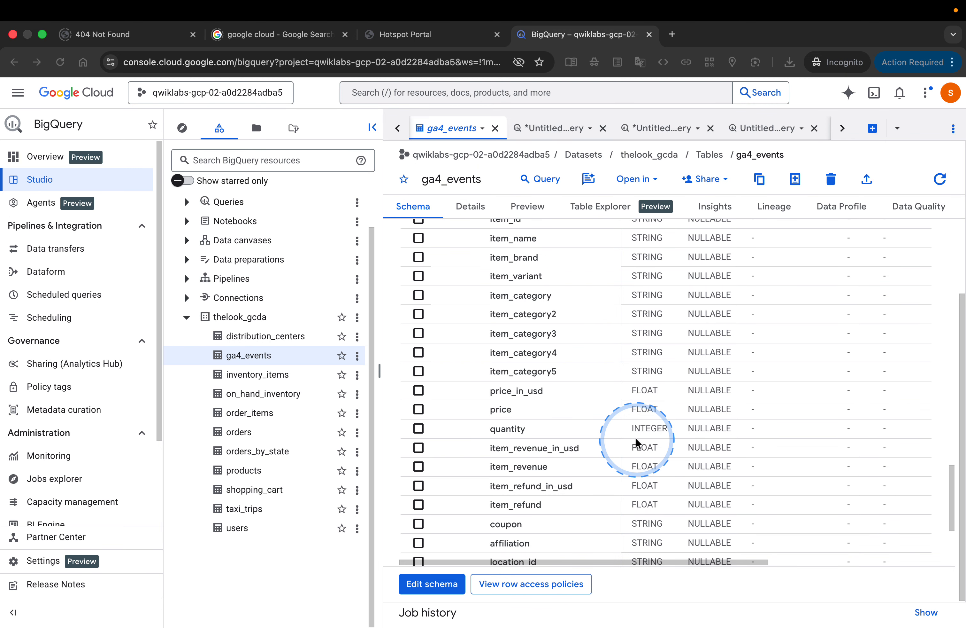
pyautogui.scroll(4, 613, 454)
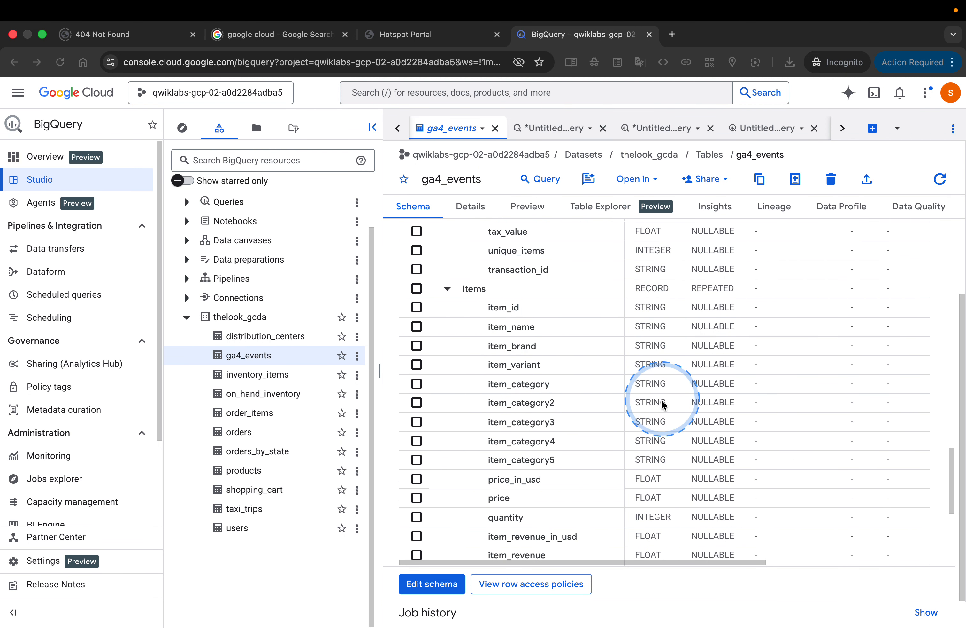
pyautogui.scroll(-10, 656, 460)
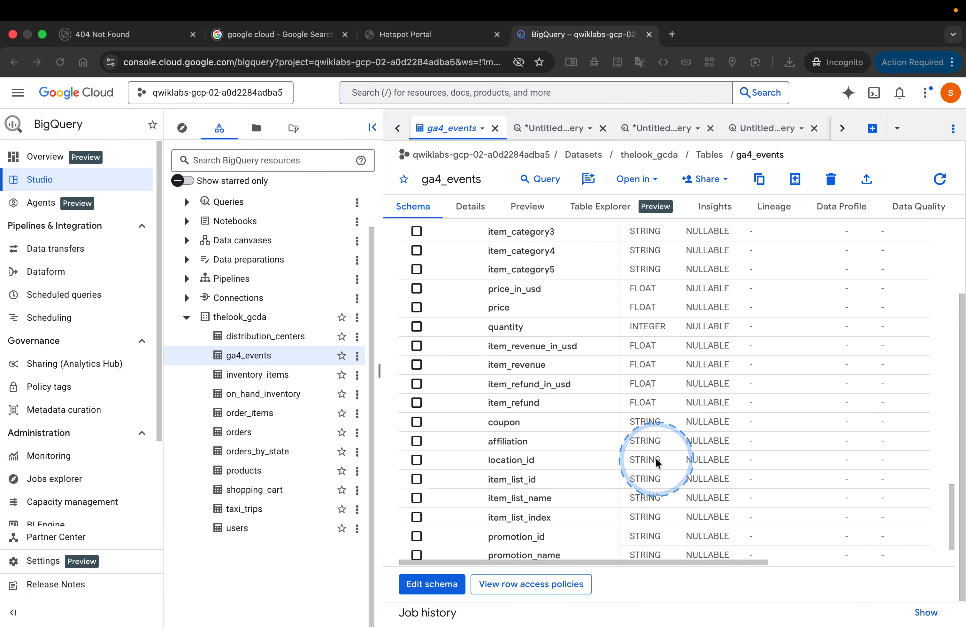
pyautogui.hotkey('ctrl', 'Left')
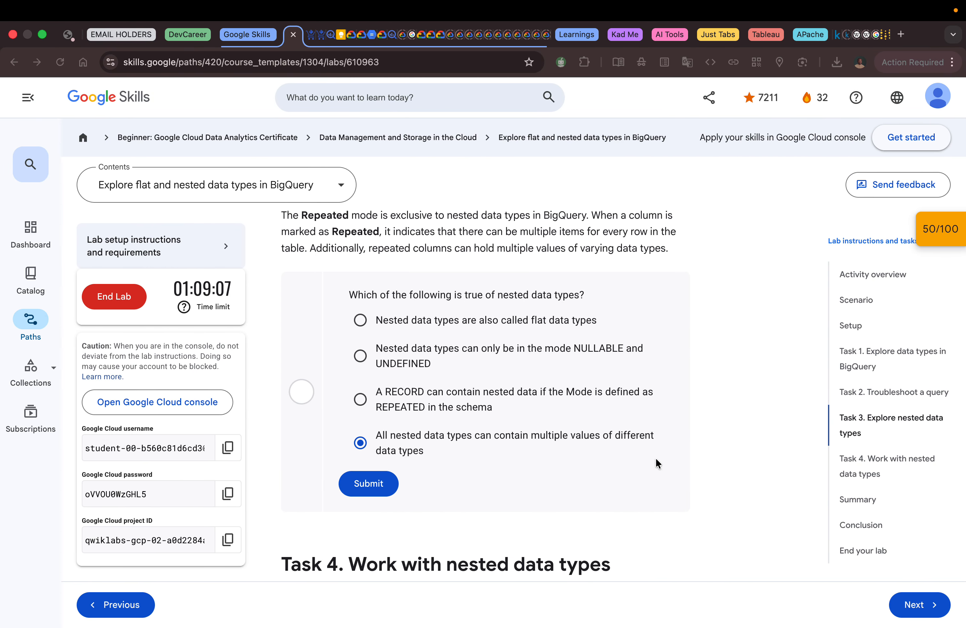
pyautogui.click(377, 484)
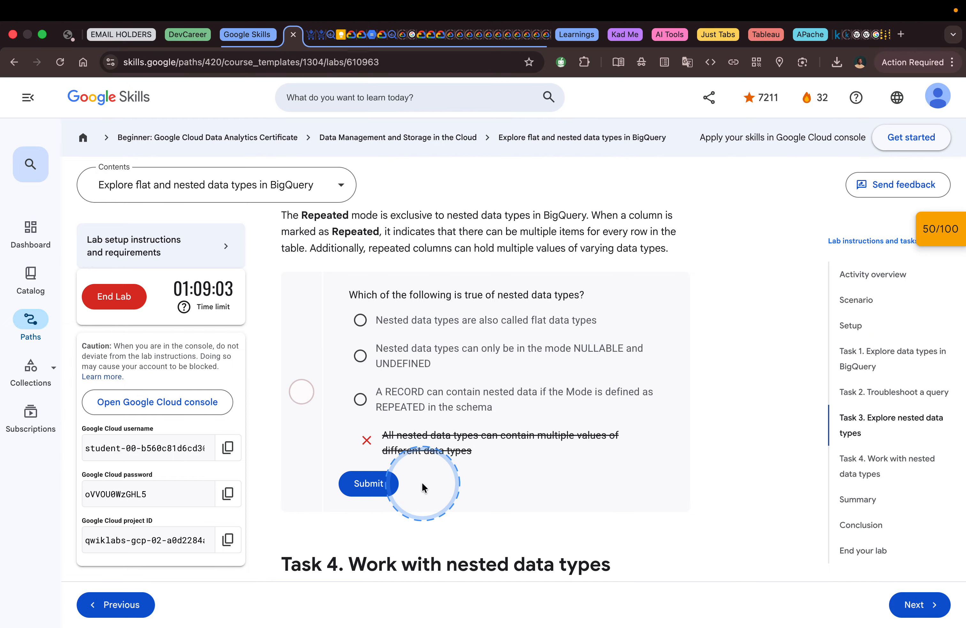
# Step: Submit "A RECORD can contain nested data if the Mode is defined as REPEATED in the schema" as the answer
pyautogui.click(410, 396)
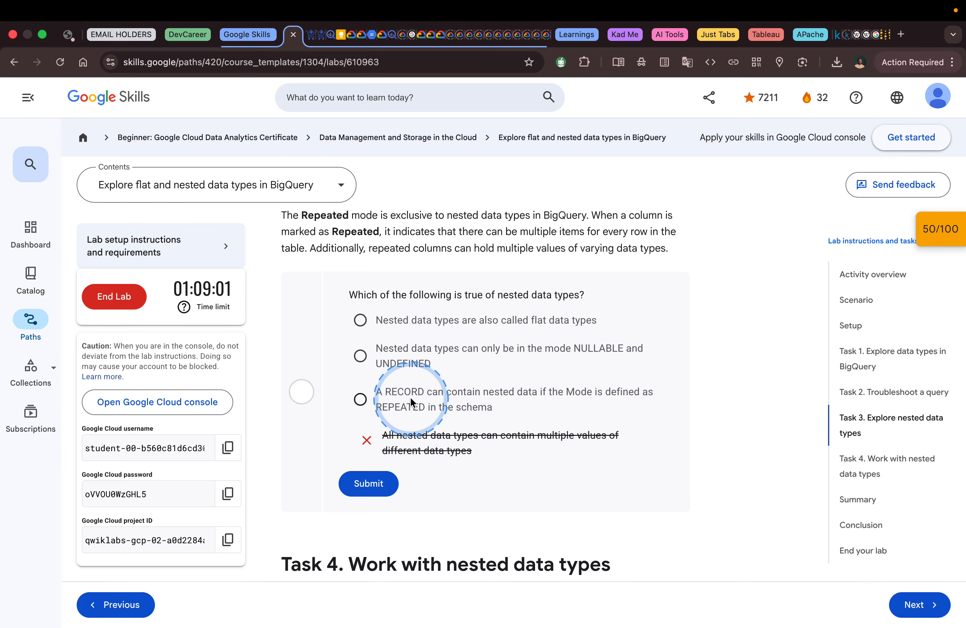
pyautogui.click(371, 479)
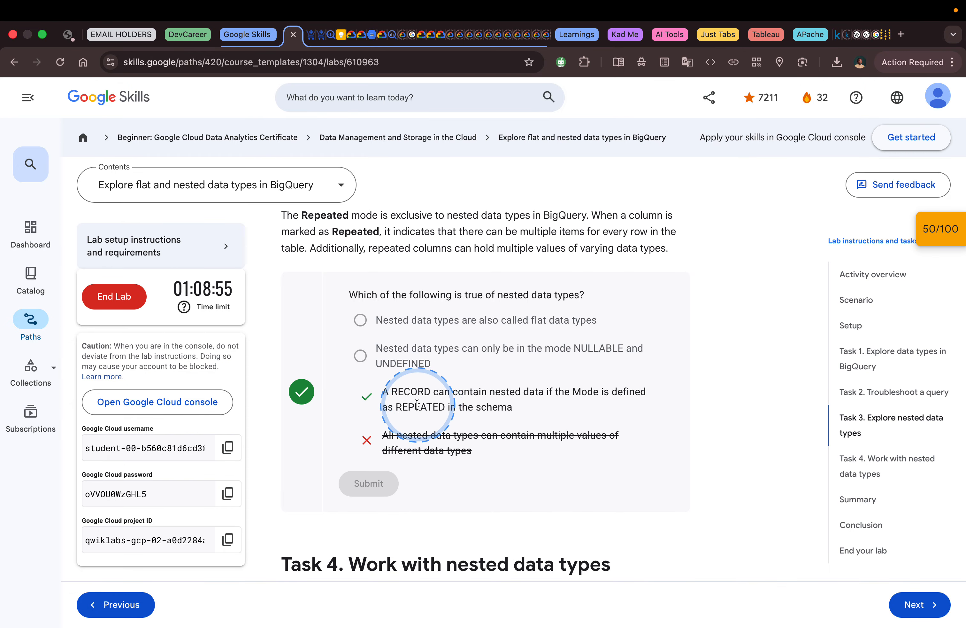
# Step: Read the lab's Task 4 introduction on referencing nested data with dot notation, and look back at the nested records in BigQuery's ga4_events schema
pyautogui.scroll(-3, 466, 401)
pyautogui.scroll(-3, 466, 402)
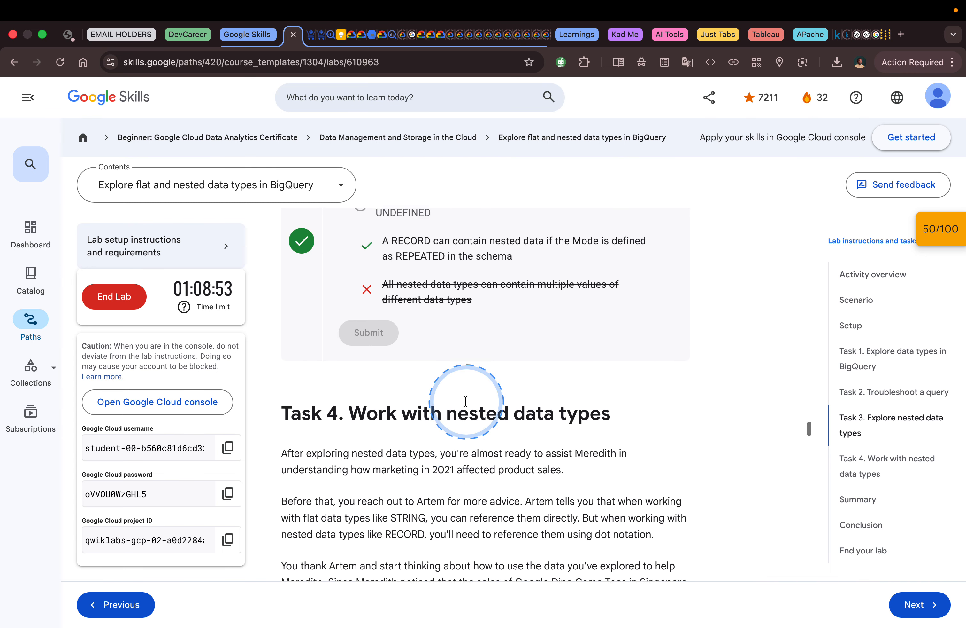
pyautogui.scroll(3, 465, 401)
pyautogui.scroll(-1, 465, 401)
pyautogui.scroll(3, 466, 401)
pyautogui.scroll(-8, 465, 401)
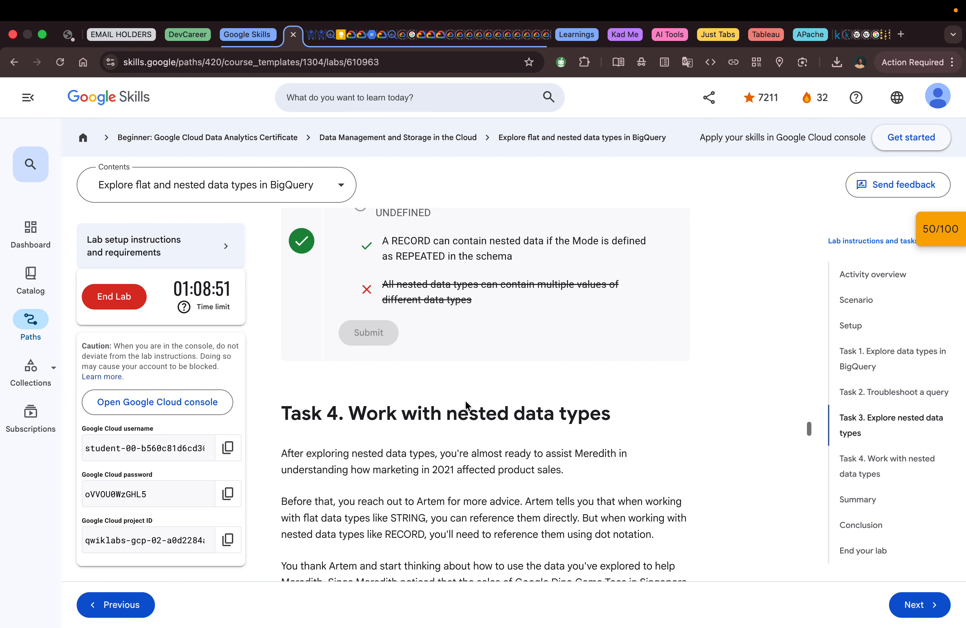
pyautogui.scroll(-1, 465, 400)
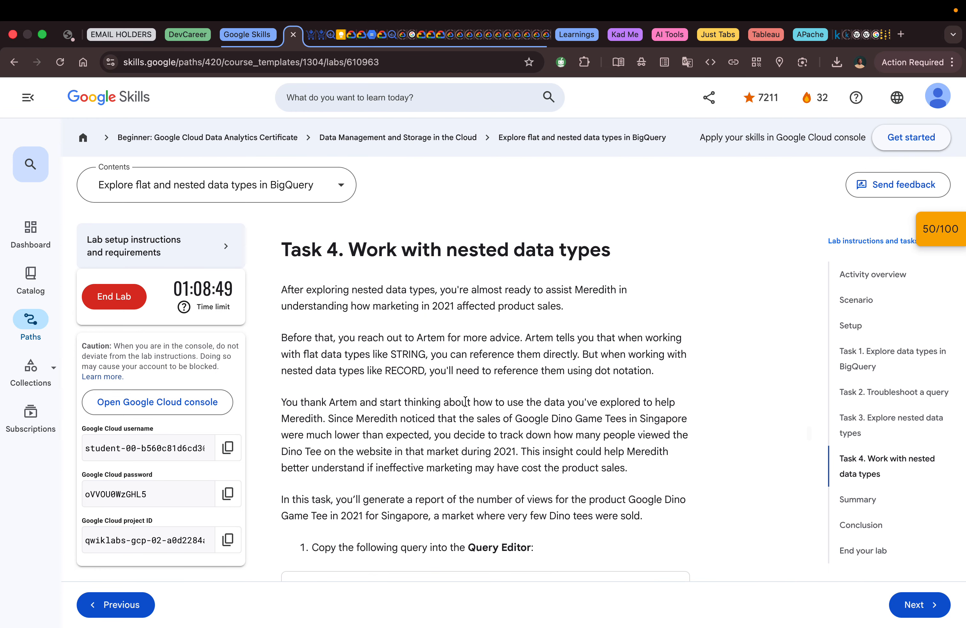
pyautogui.scroll(-1, 465, 401)
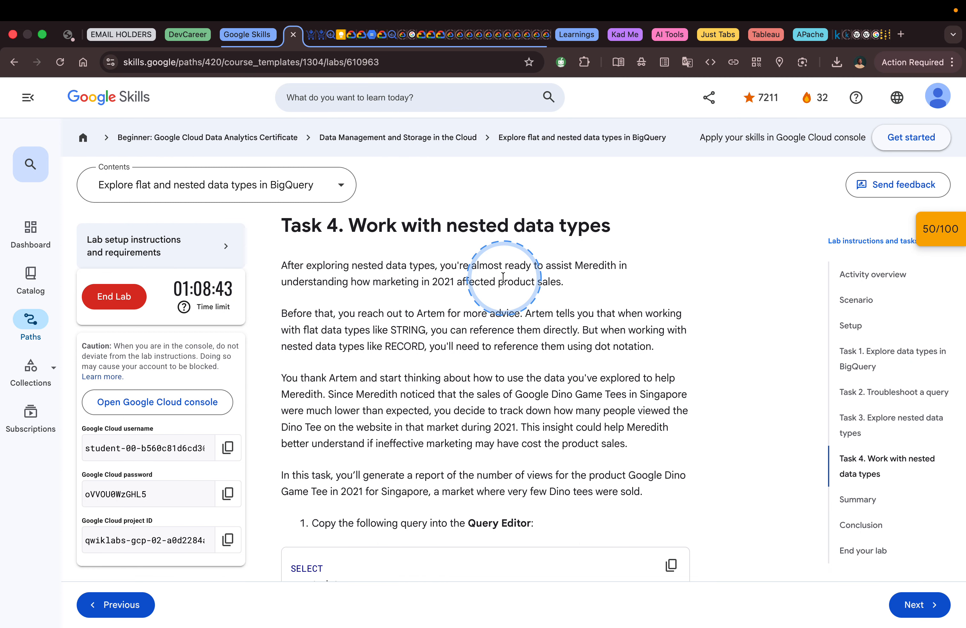
pyautogui.scroll(-1, 529, 282)
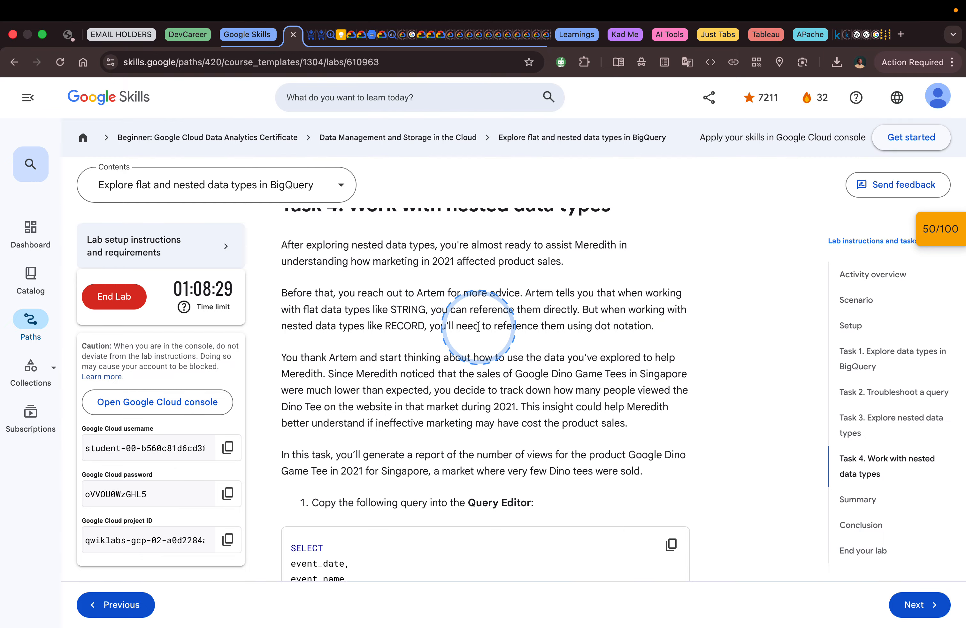
pyautogui.hotkey('ctrl', 'Right')
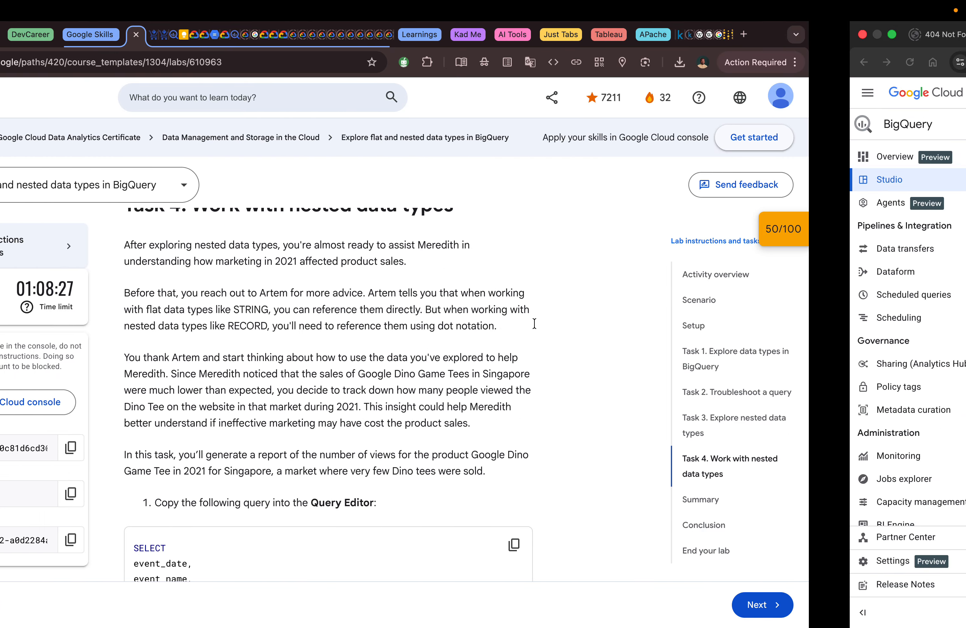
pyautogui.scroll(8, 535, 326)
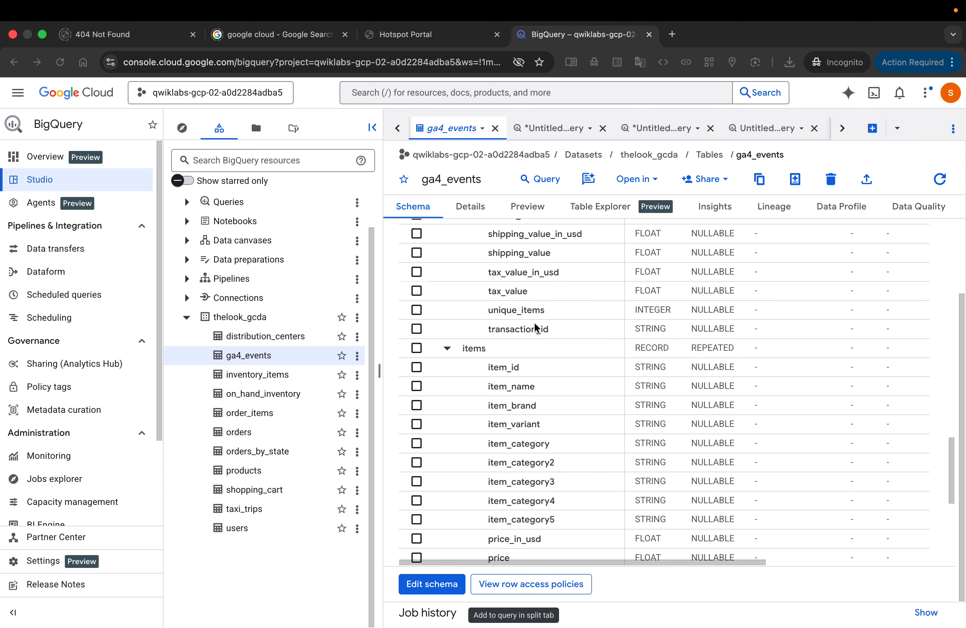
pyautogui.scroll(2, 535, 326)
pyautogui.hotkey('ctrl', 'Left')
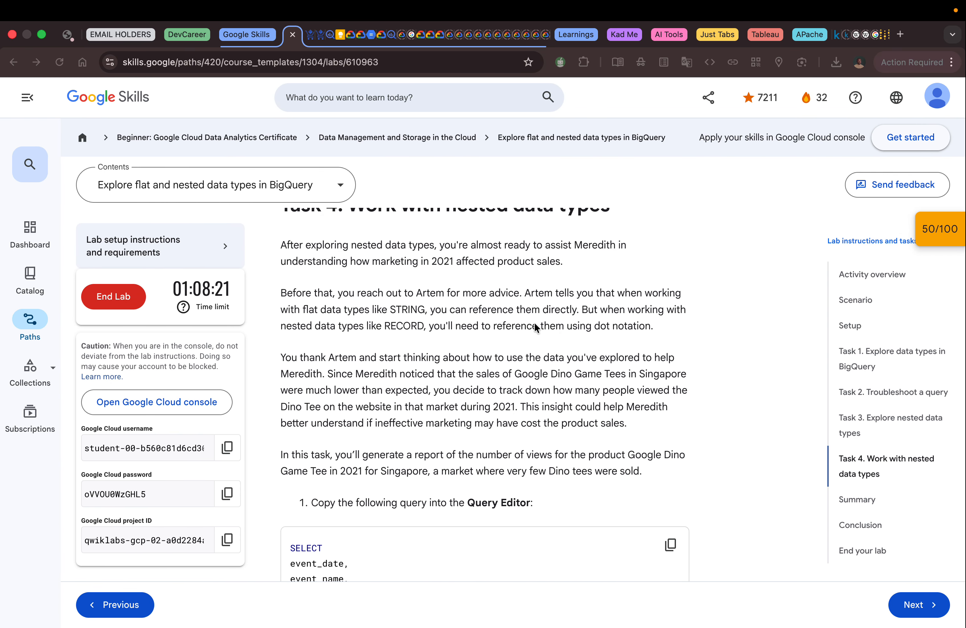
# Step: Read the lab's Task 4 scenario on Google Dino Game Tee views in Singapore, its first ga4_events query, and the row-count question
pyautogui.scroll(-2, 535, 323)
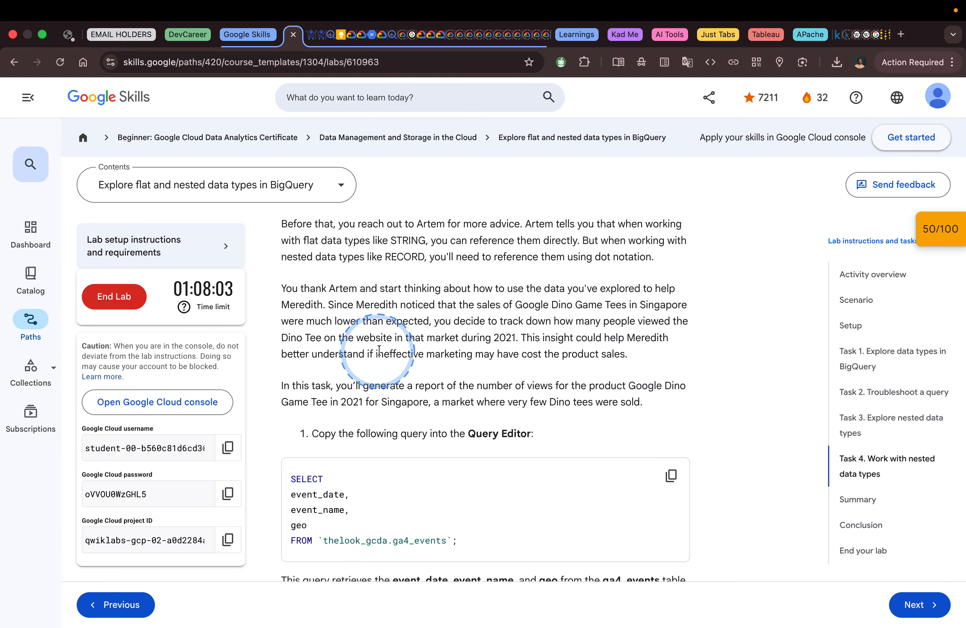
pyautogui.scroll(-1, 480, 350)
pyautogui.scroll(-2, 468, 350)
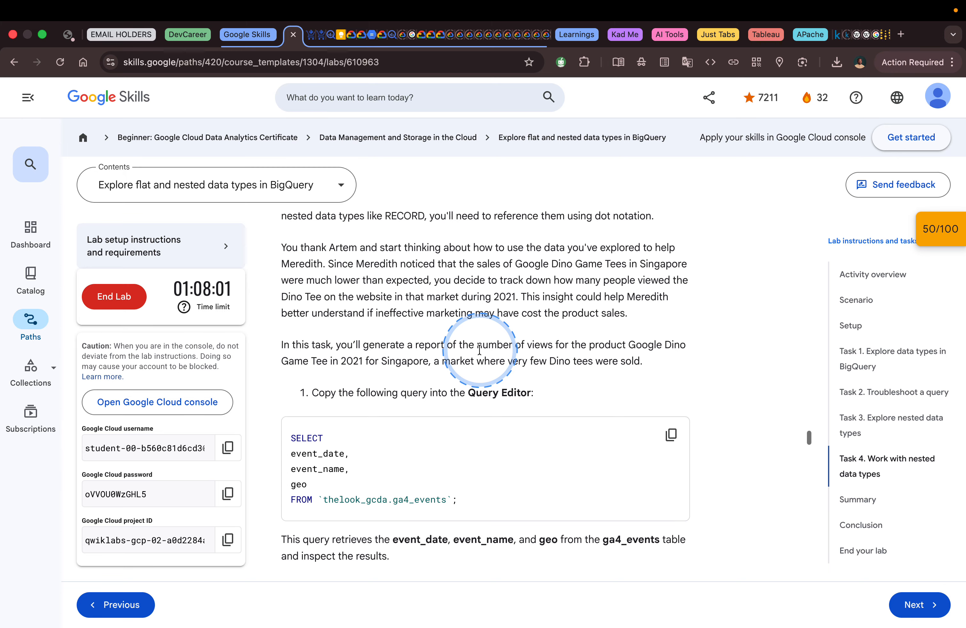
pyautogui.scroll(-2, 445, 349)
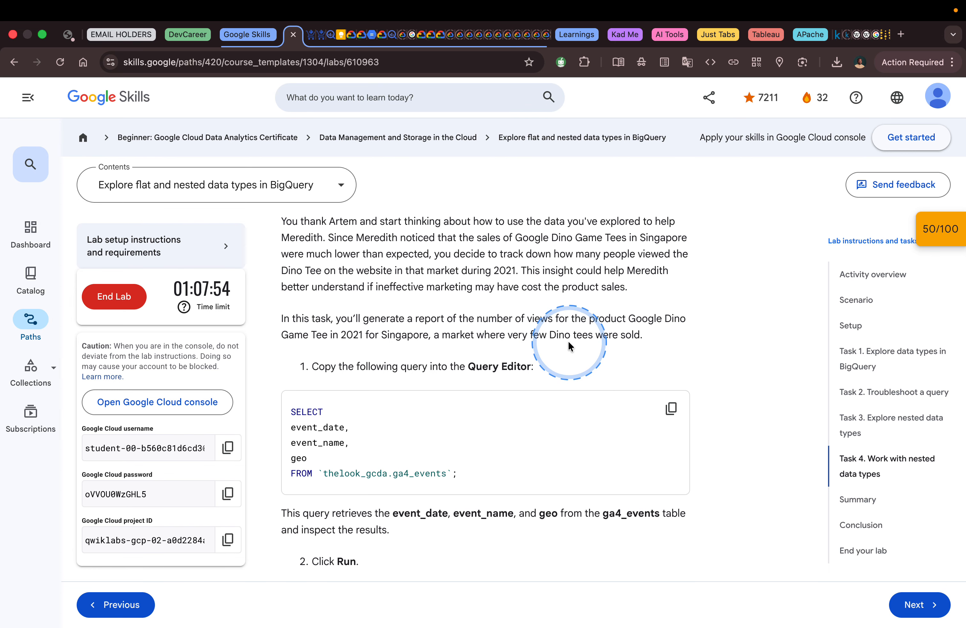
pyautogui.scroll(-2, 460, 353)
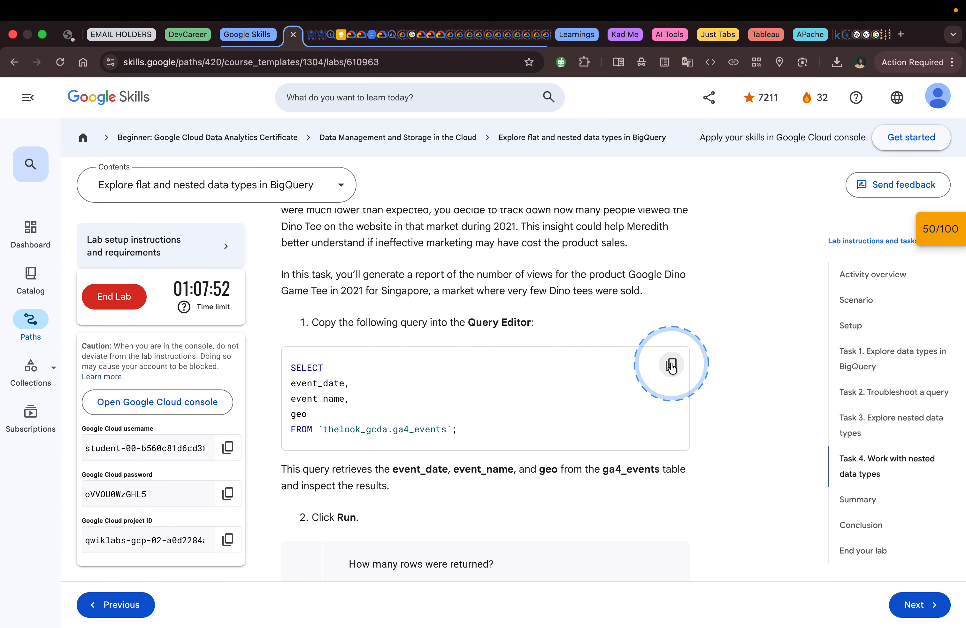
pyautogui.scroll(-4, 568, 315)
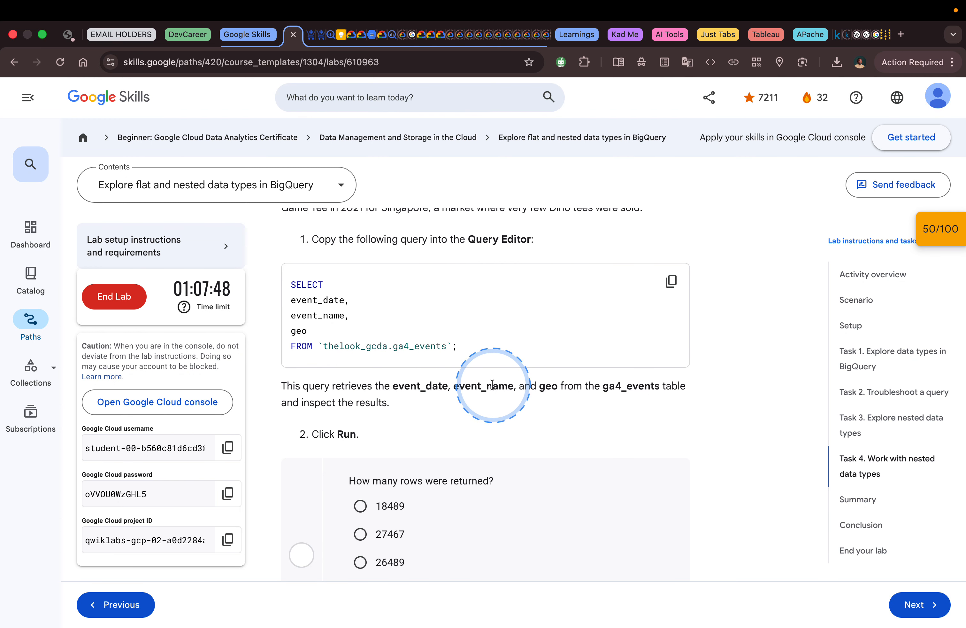
pyautogui.scroll(1, 498, 386)
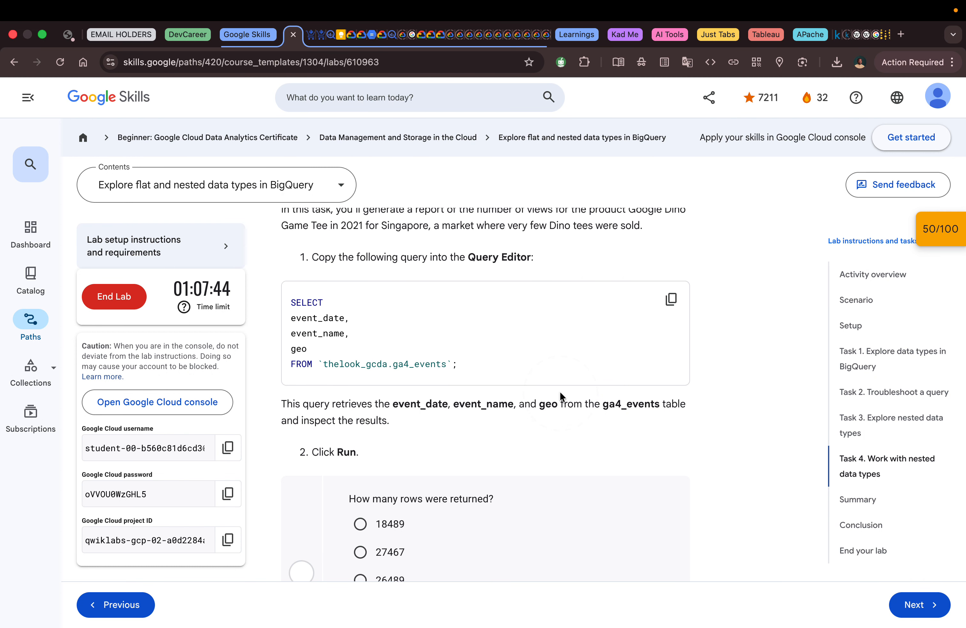
pyautogui.scroll(-4, 560, 395)
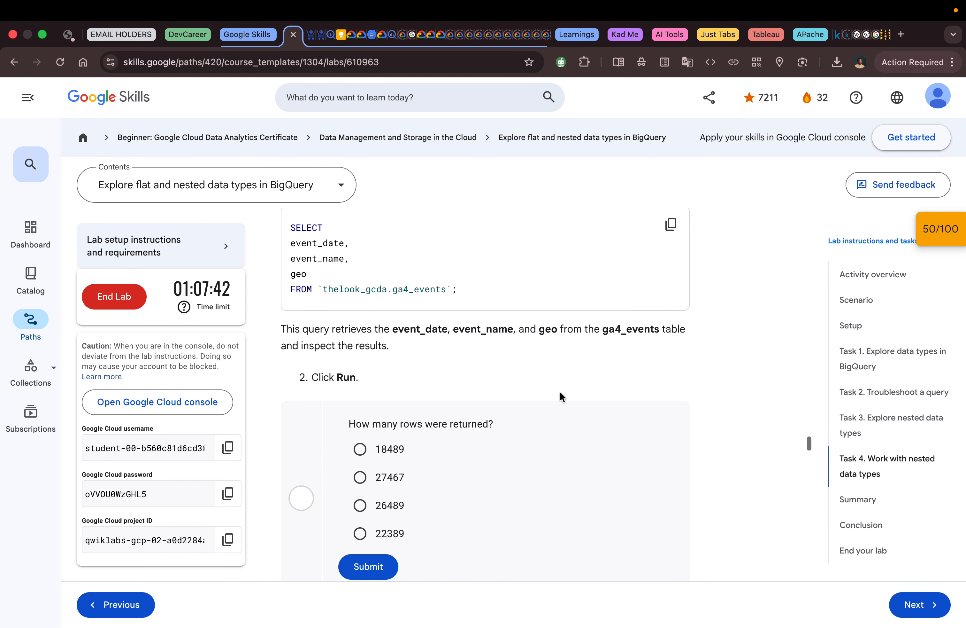
pyautogui.scroll(-2, 560, 393)
pyautogui.scroll(6, 513, 385)
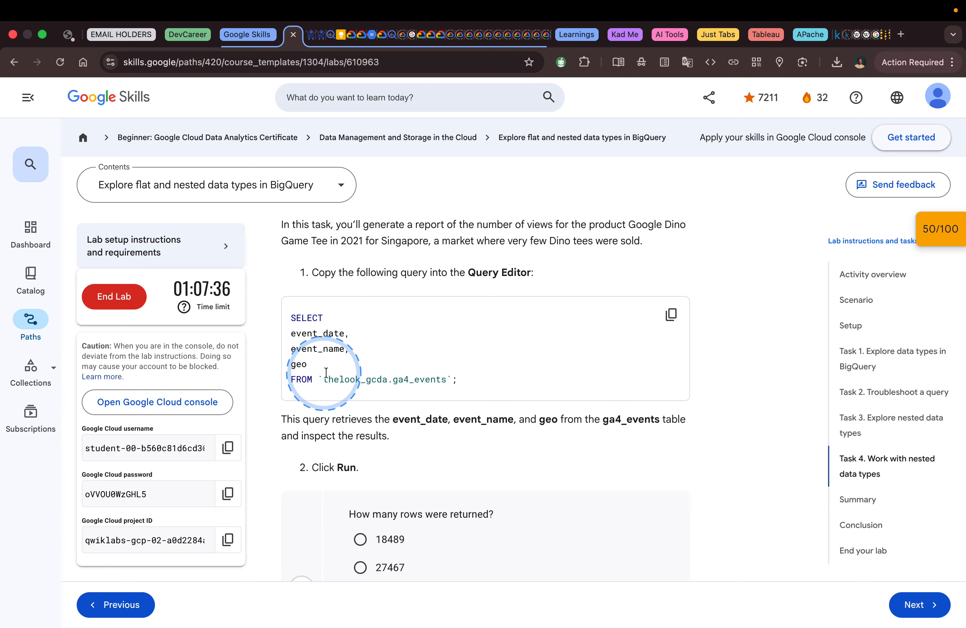
# Step: Switch to BigQuery and, in a new SQL query, paste and run the lab's query selecting event_date, event_name and geo from thelook_gcda.ga4_events
pyautogui.hotkey('ctrl', 'Right')
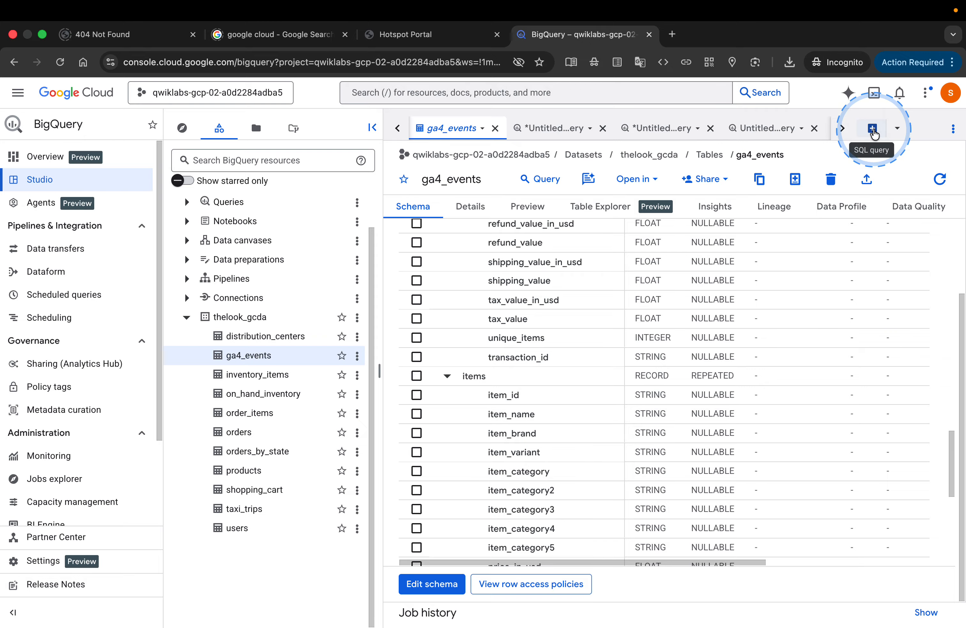
pyautogui.click(873, 129)
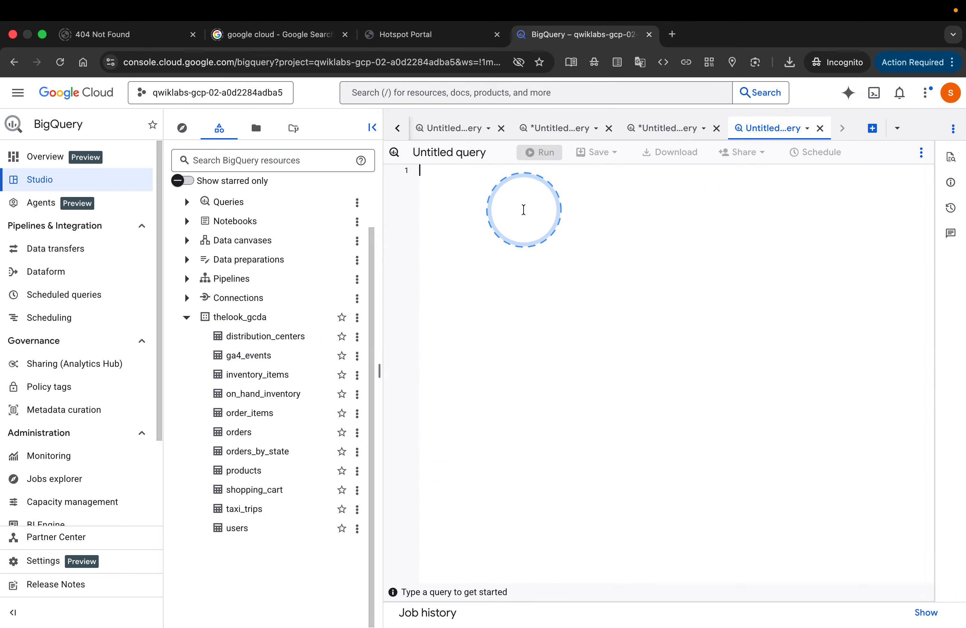
pyautogui.write('SELECT event_date, event_name, geo FROM `thelook_gcda.ga4_events`;')
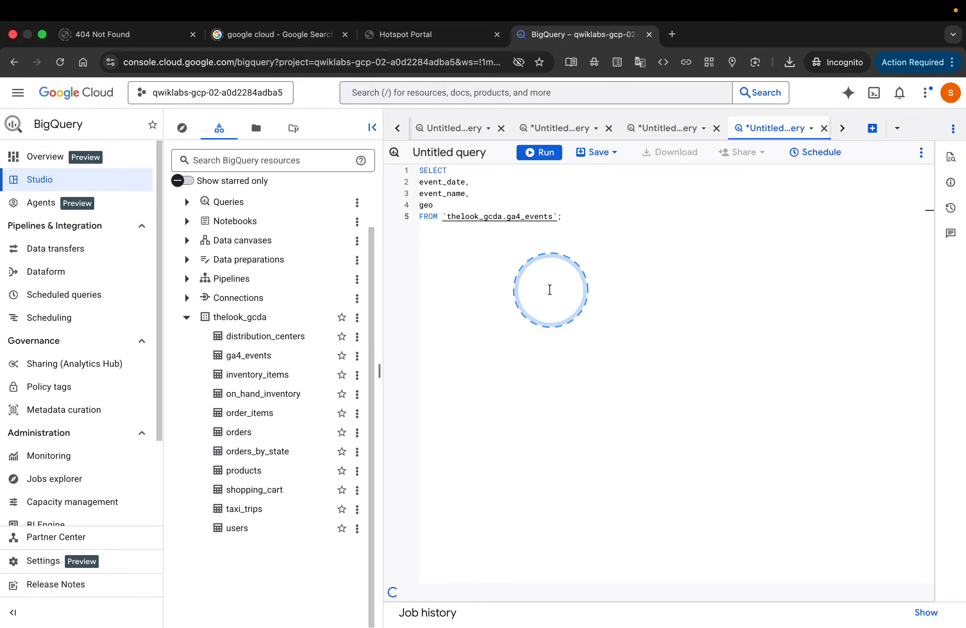
pyautogui.click(536, 153)
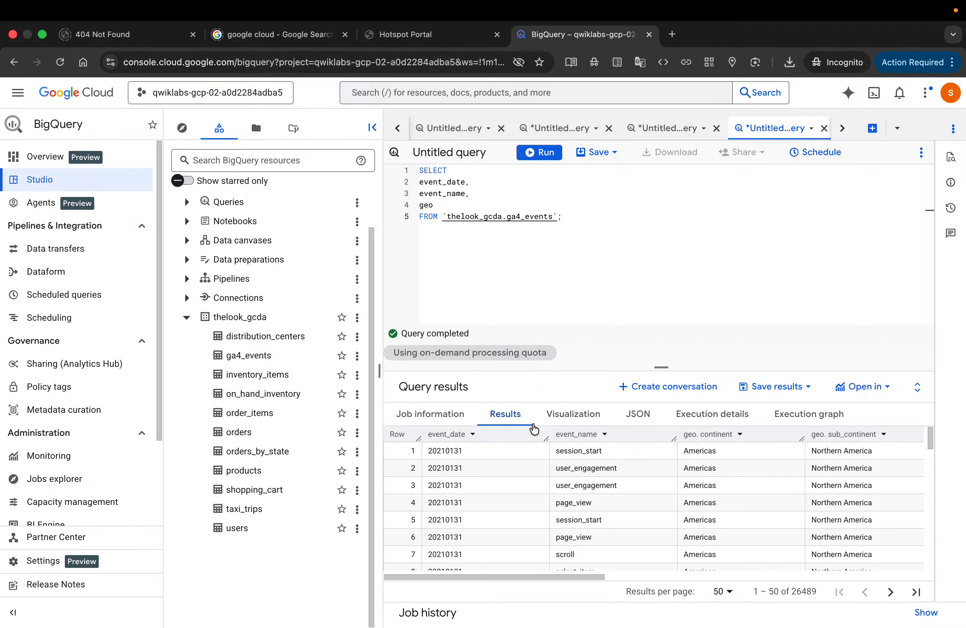
# Step: Check the number of rows the query returned in BigQuery, and submit 26489 as the lab's row-count answer
pyautogui.hotkey('ctrl', 'Left')
pyautogui.scroll(-1, 533, 424)
pyautogui.scroll(-3, 533, 424)
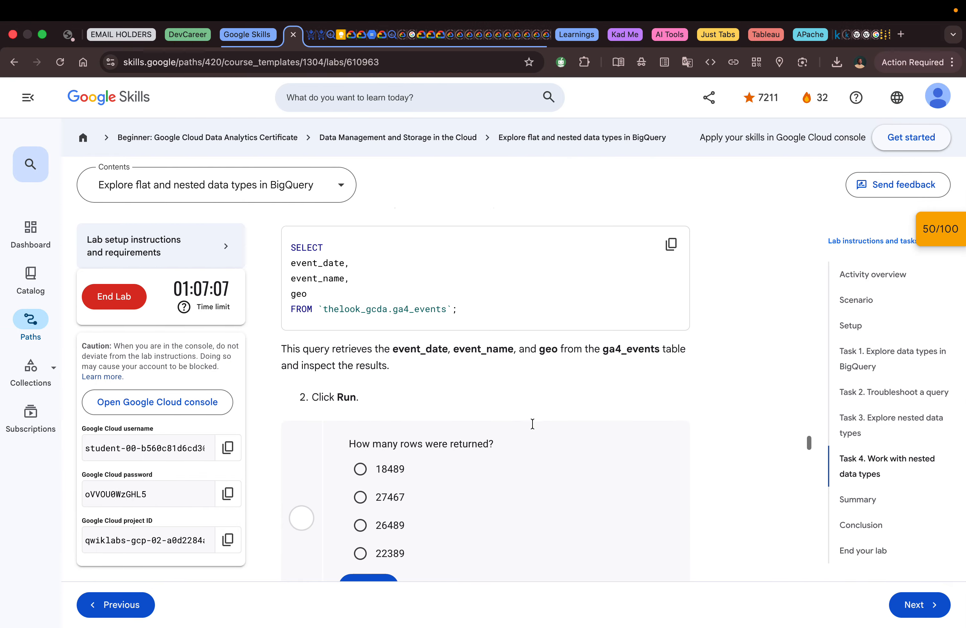
pyautogui.hotkey('ctrl', 'Right')
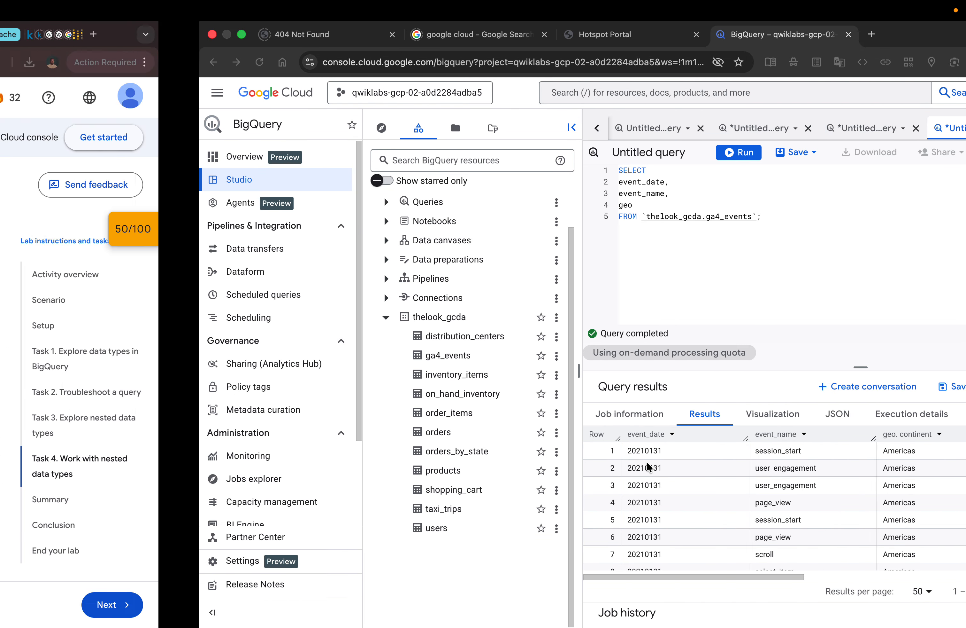
pyautogui.hotkey('ctrl', 'Left')
pyautogui.click(387, 495)
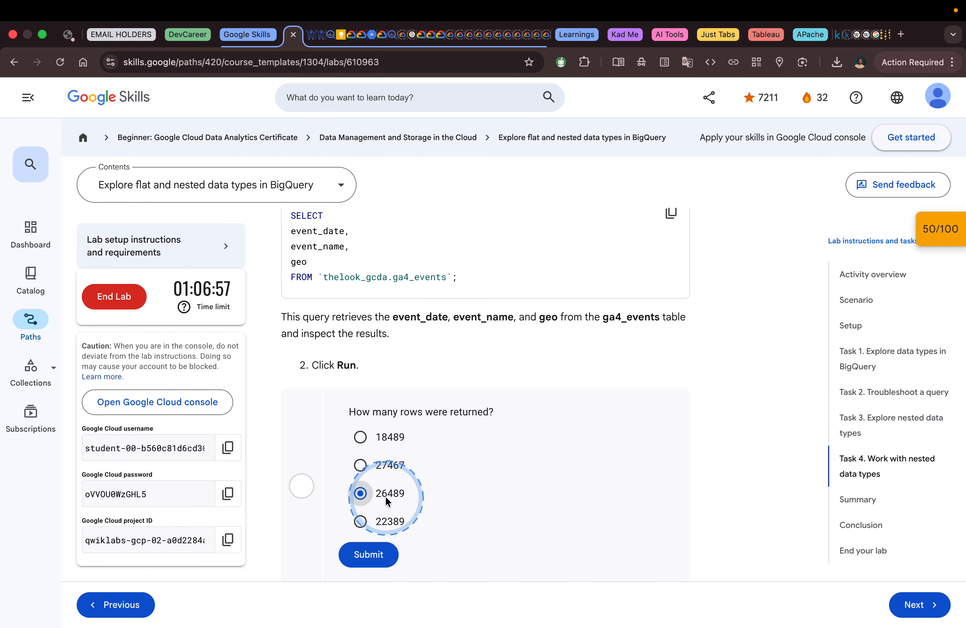
pyautogui.click(377, 553)
# Step: Read the lab's instruction on filtering events by type, and copy the ga4_events query with the condition event_name = 'view_item'
pyautogui.scroll(-1, 509, 503)
pyautogui.scroll(-10, 508, 497)
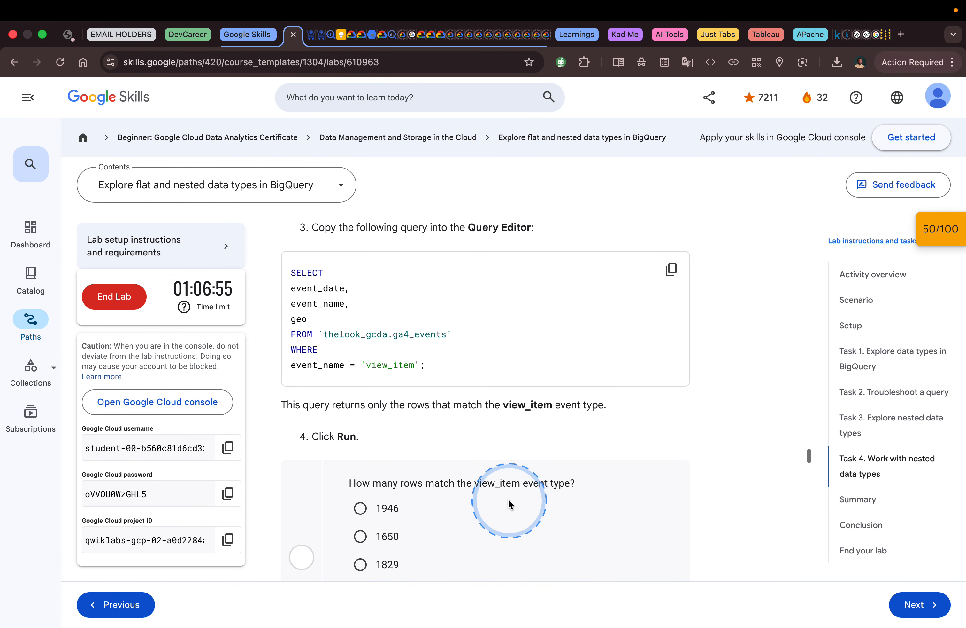
pyautogui.scroll(5, 508, 498)
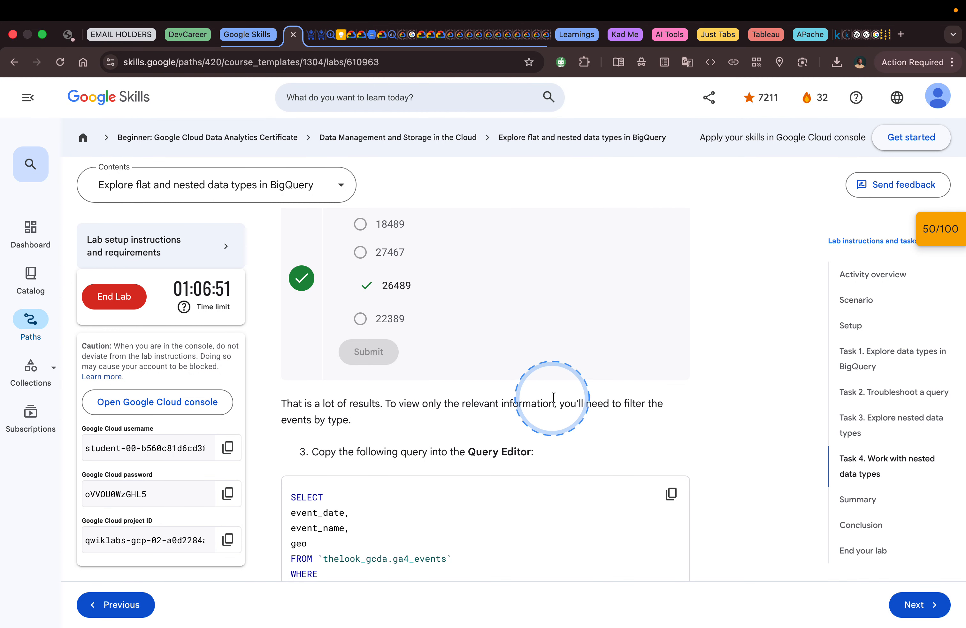
pyautogui.scroll(-1, 392, 410)
pyautogui.scroll(-5, 391, 409)
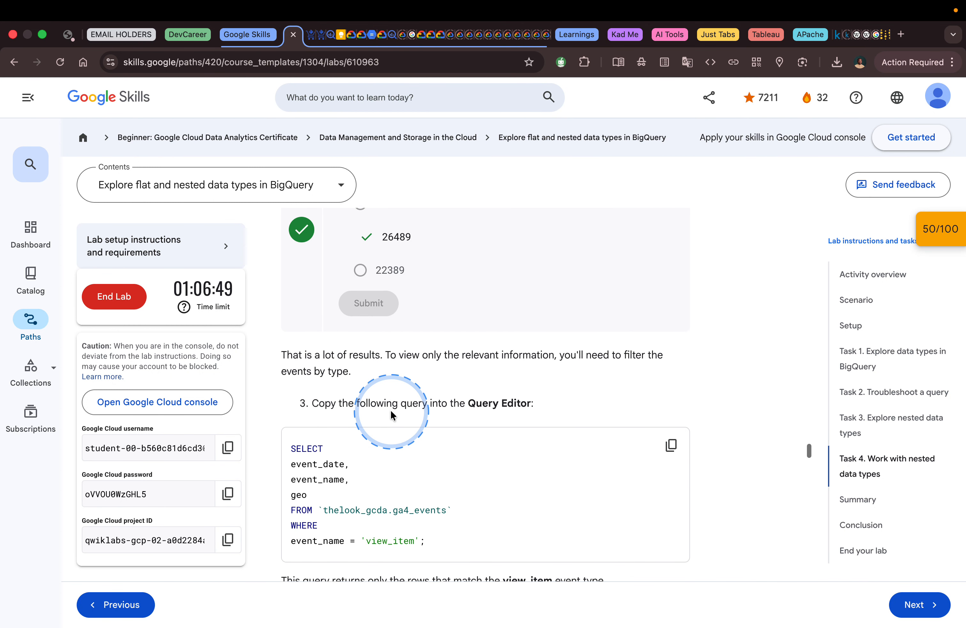
pyautogui.click(672, 366)
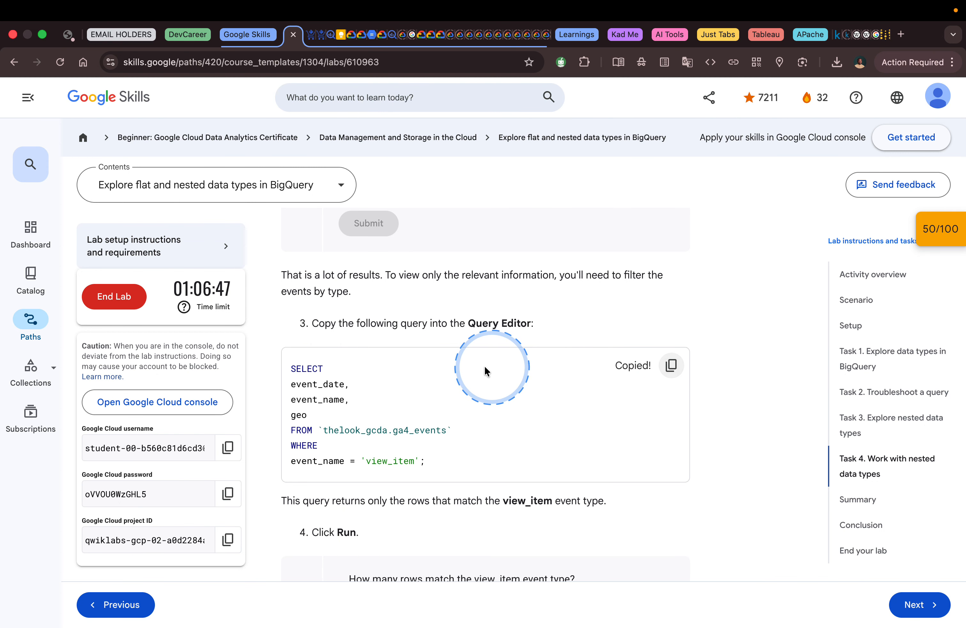
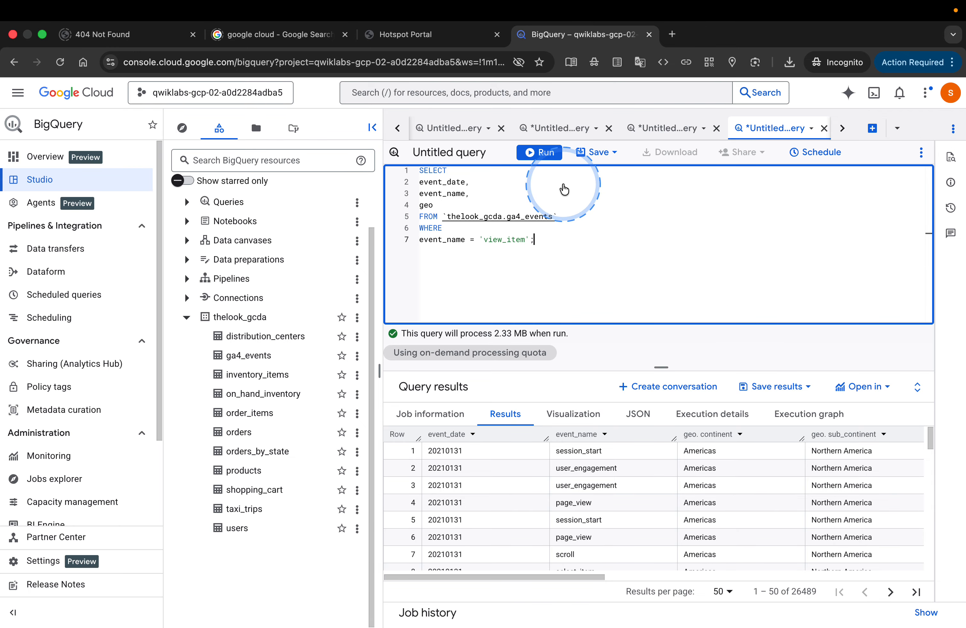
# Step: Run the view_item query on ga4_events in BigQuery, and submit 1829 as the lab's answer for rows matching that event type
pyautogui.click(542, 152)
pyautogui.click(646, 262)
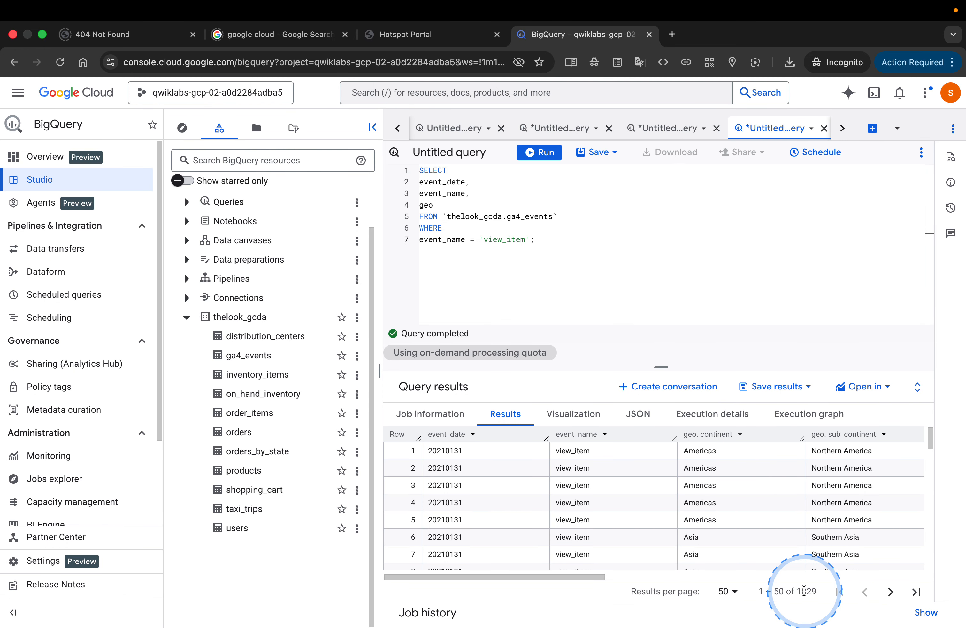
pyautogui.press('super+Tab')
pyautogui.click(391, 490)
pyautogui.click(380, 555)
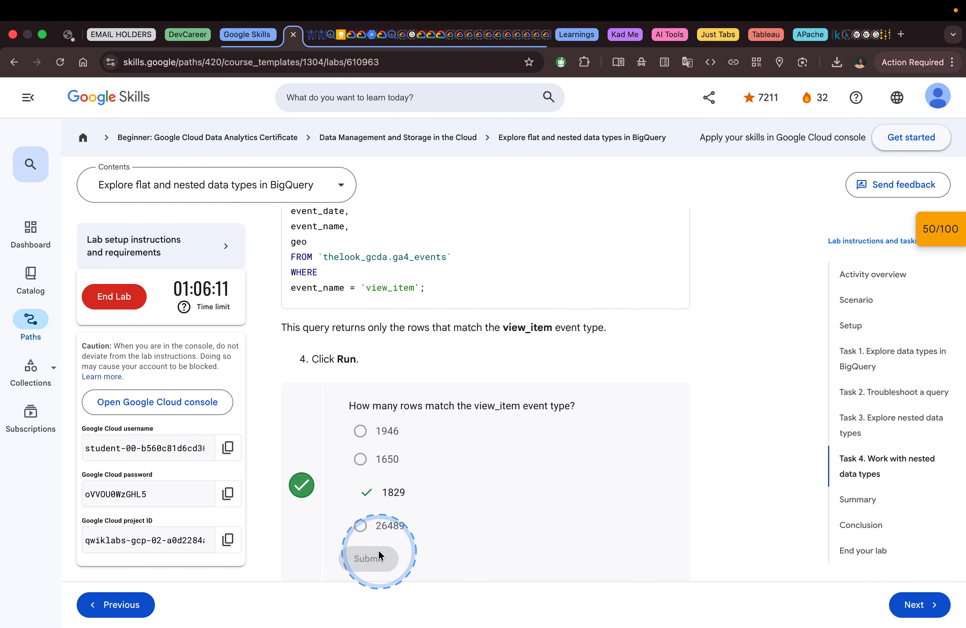
# Step: Read the lab's notes on dot notation and filtering by country, and copy the ga4_events query with the condition geo.country = 'Singapore'
pyautogui.scroll(-8, 523, 477)
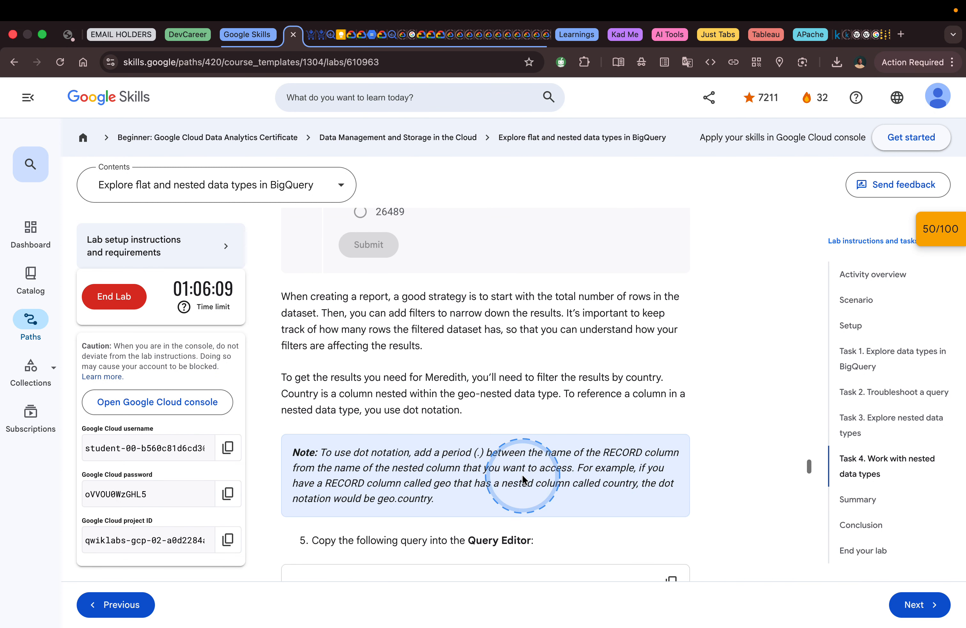
pyautogui.scroll(2, 523, 477)
pyautogui.scroll(-2, 522, 474)
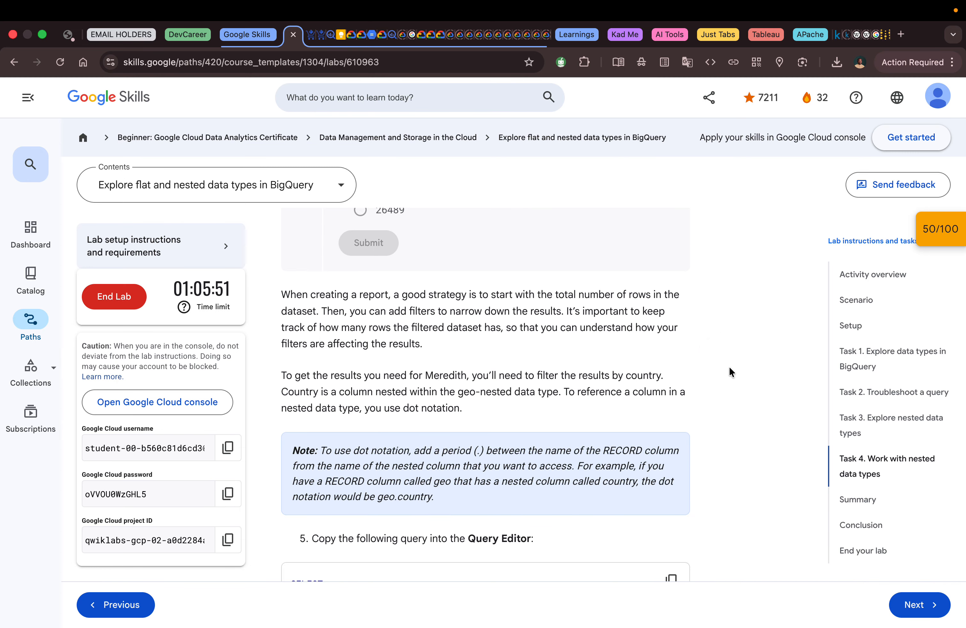
pyautogui.scroll(-3, 730, 369)
pyautogui.scroll(-4, 729, 369)
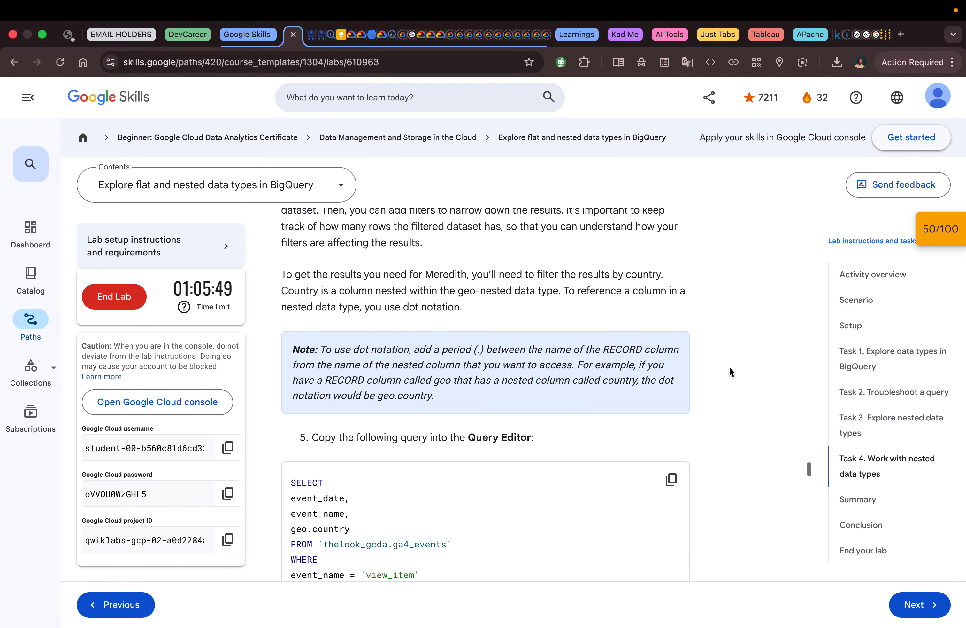
pyautogui.scroll(1, 729, 369)
pyautogui.scroll(1, 729, 367)
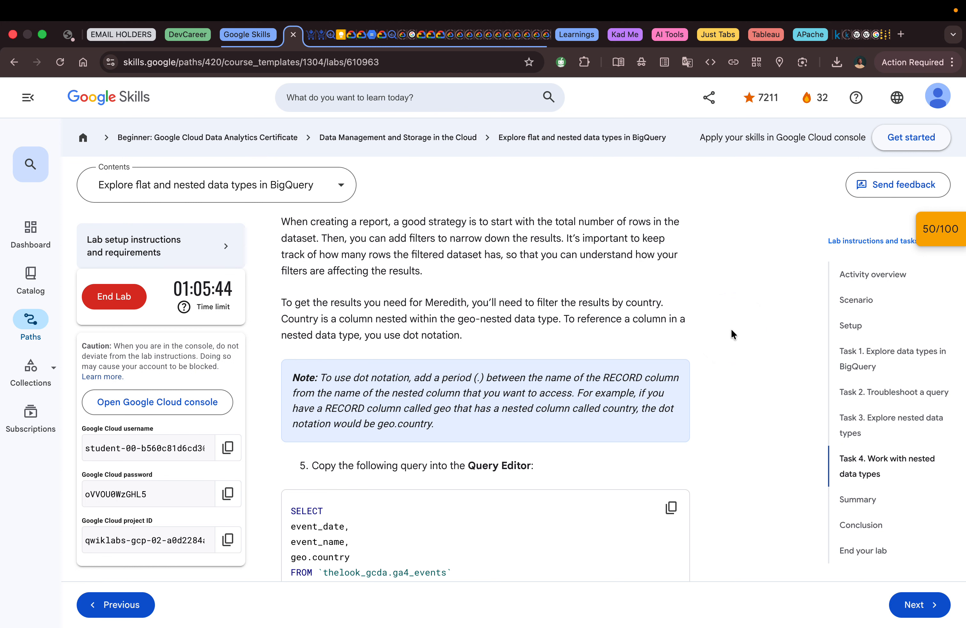
pyautogui.scroll(-1, 732, 330)
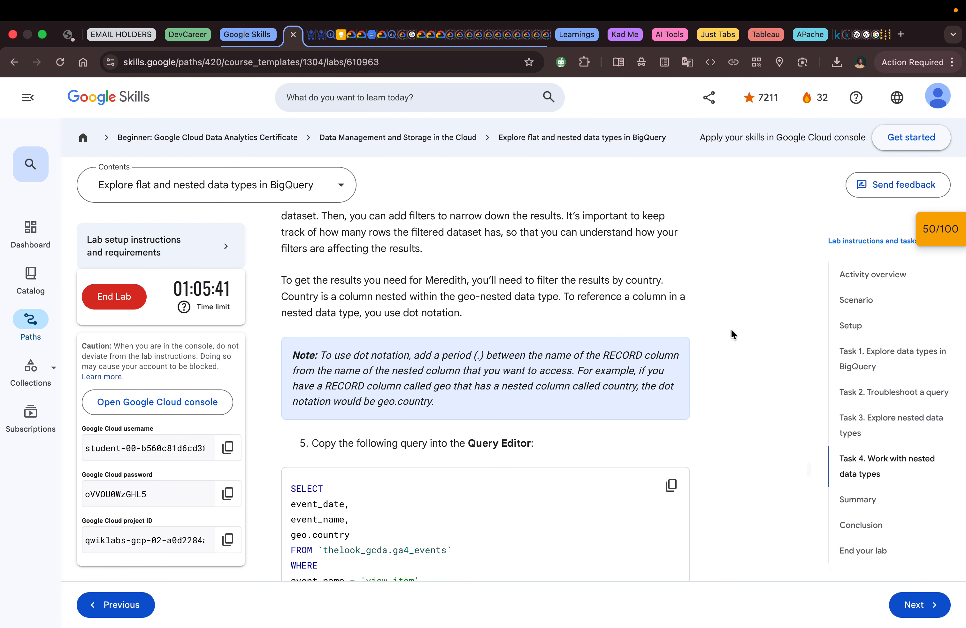
pyautogui.scroll(-1, 731, 330)
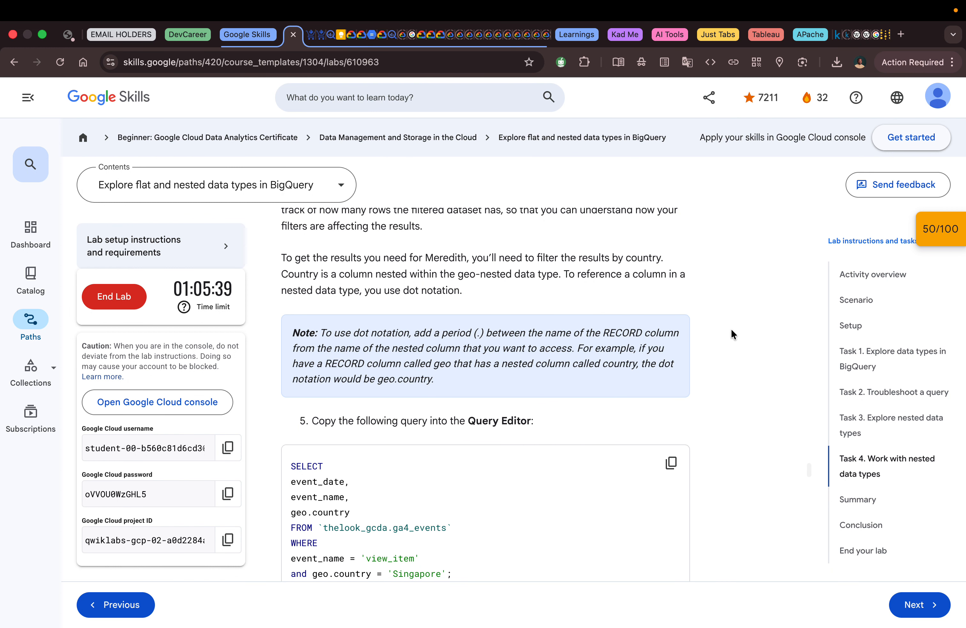
pyautogui.scroll(-2, 732, 331)
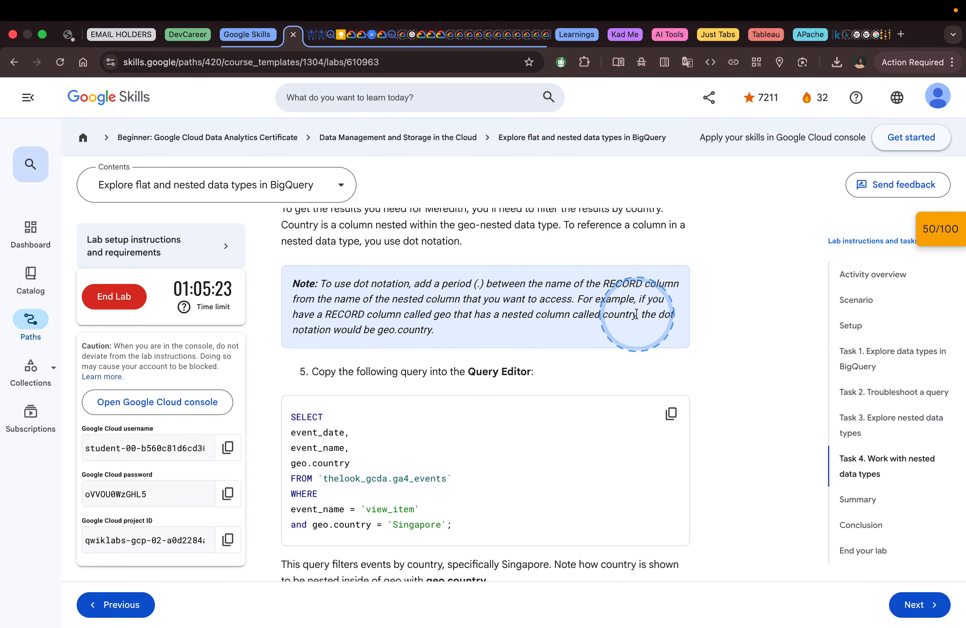
pyautogui.scroll(-3, 500, 347)
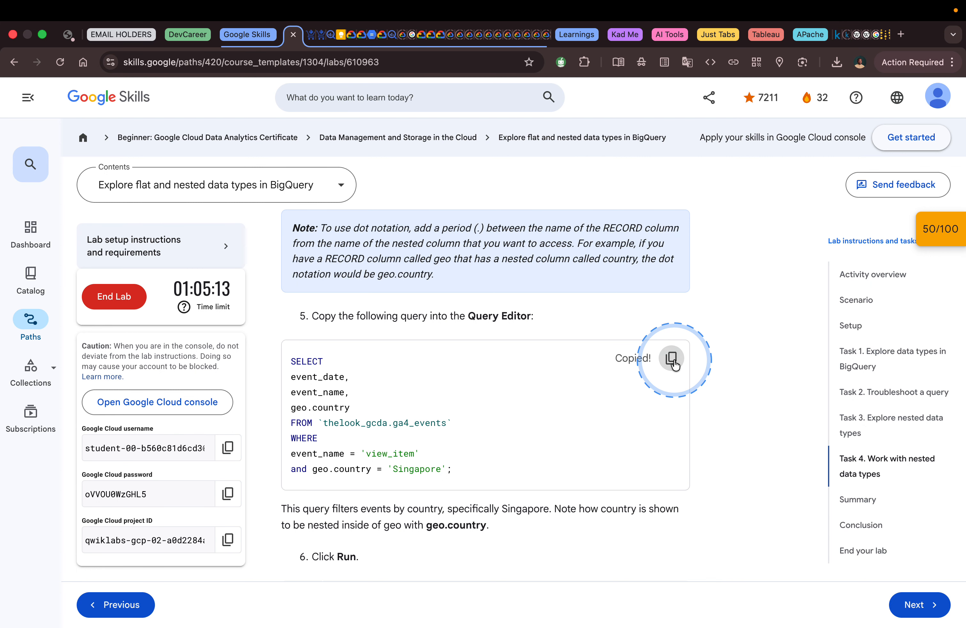
pyautogui.scroll(-5, 673, 330)
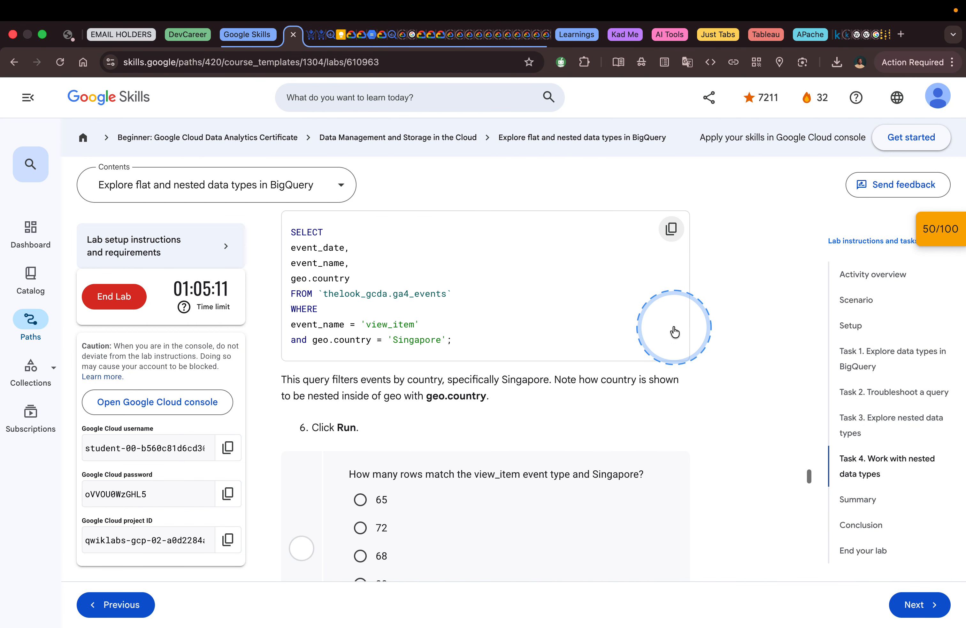
pyautogui.scroll(-1, 673, 330)
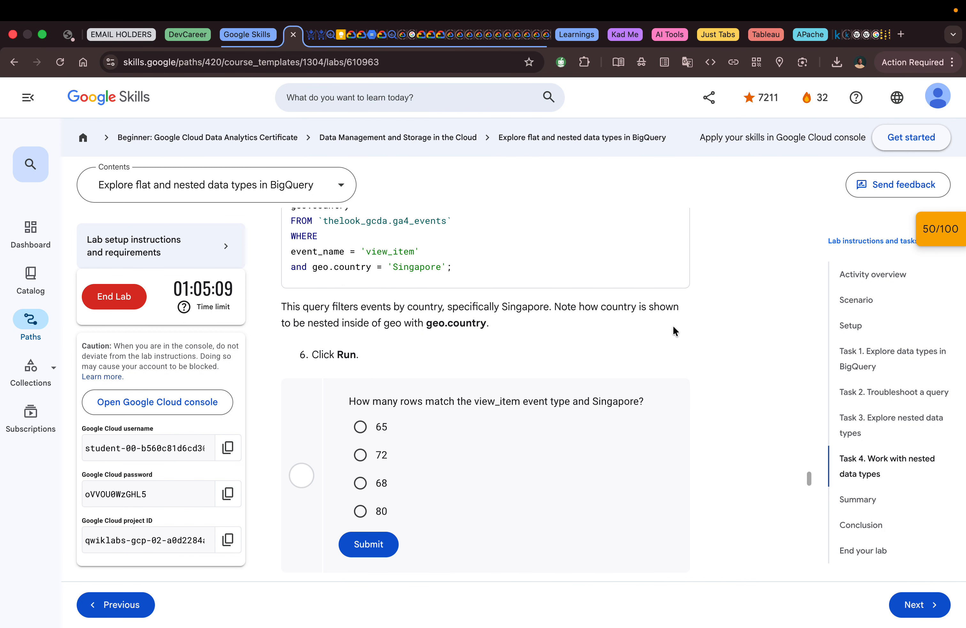
# Step: Switch to BigQuery, replace the existing query with the copied geo.country query for view_item events in Singapore, and run it
pyautogui.hotkey('ctrl', 'Right')
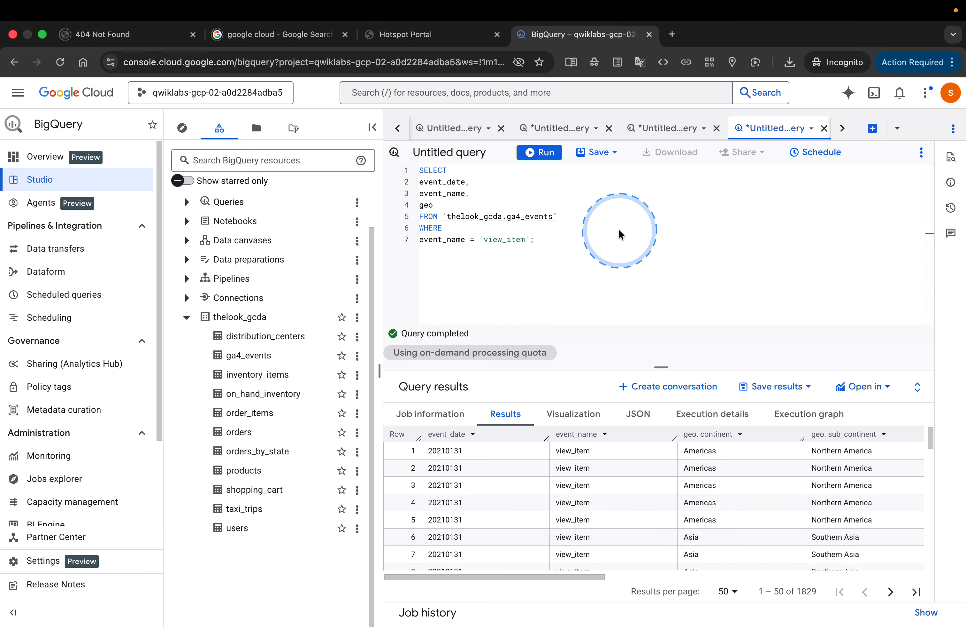
pyautogui.press('super+a')
pyautogui.click(586, 231)
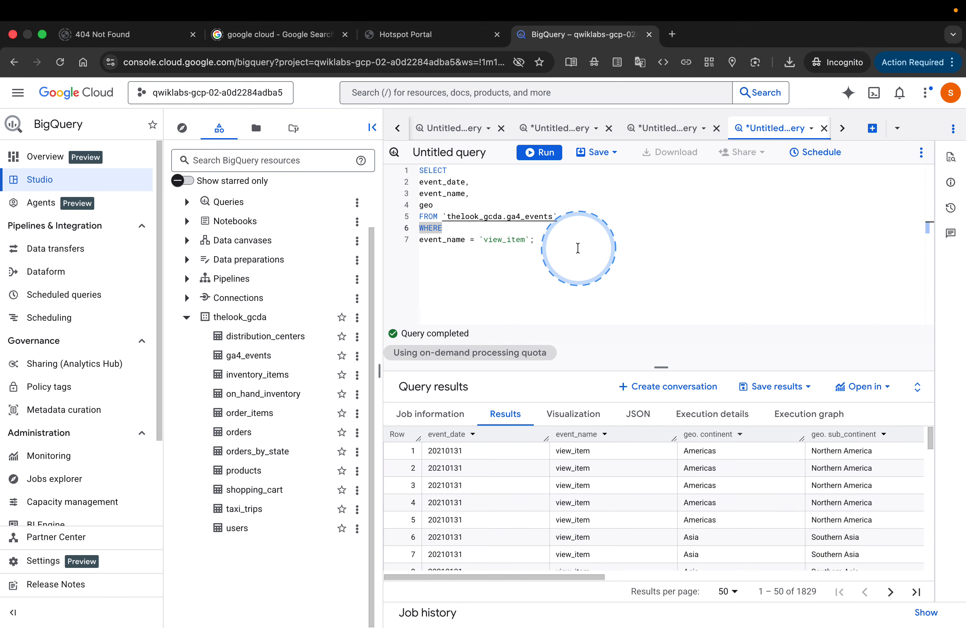
pyautogui.press('super+a')
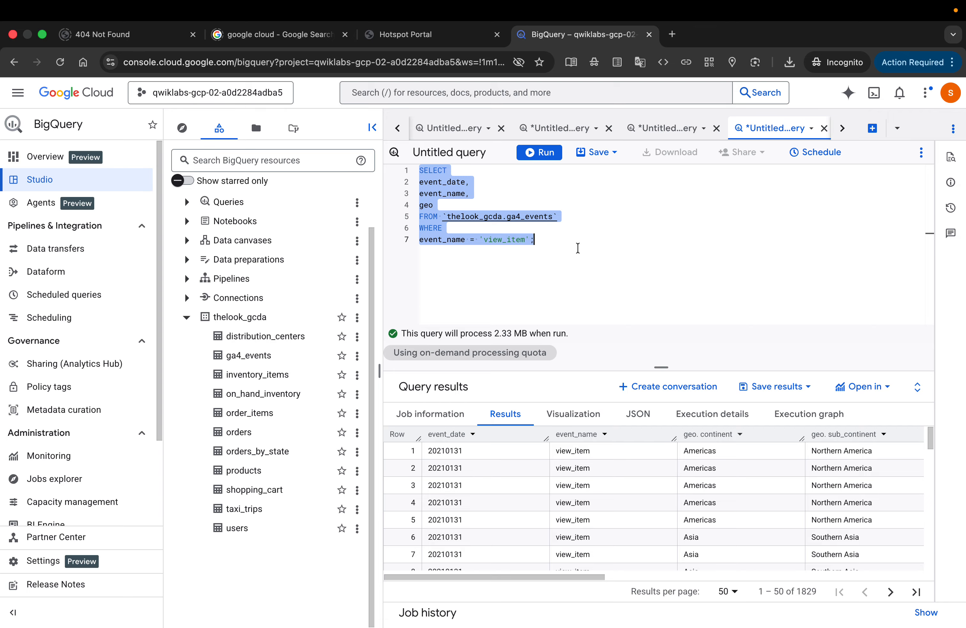
pyautogui.press('BackSpace')
pyautogui.write("SELECT event_date, event_name, geo.country FROM `thelook_gcda.ga4_events` WHERE event_name = 'view_item' and geo.country = 'Singapore';")
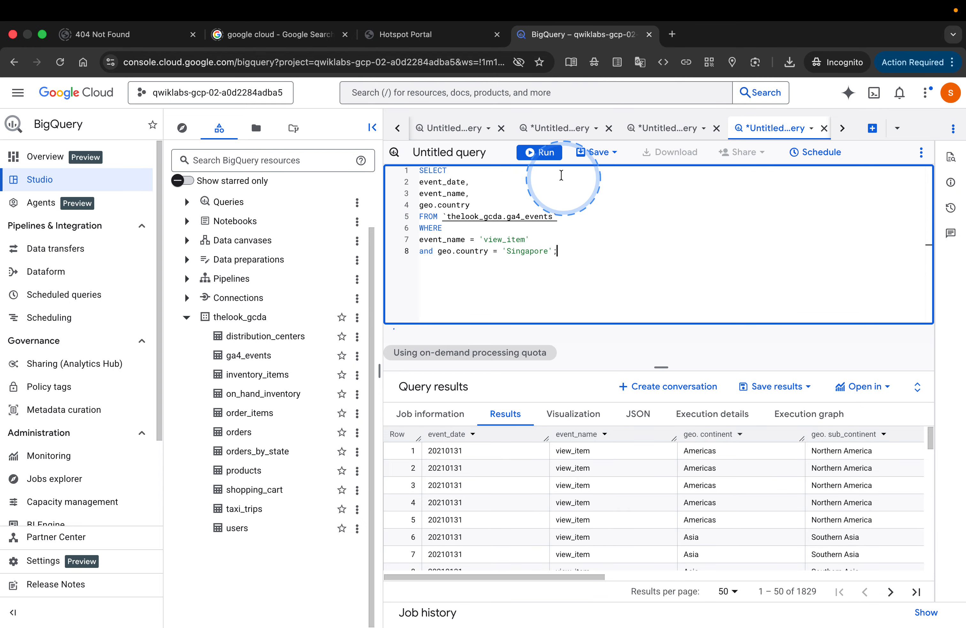
pyautogui.click(540, 152)
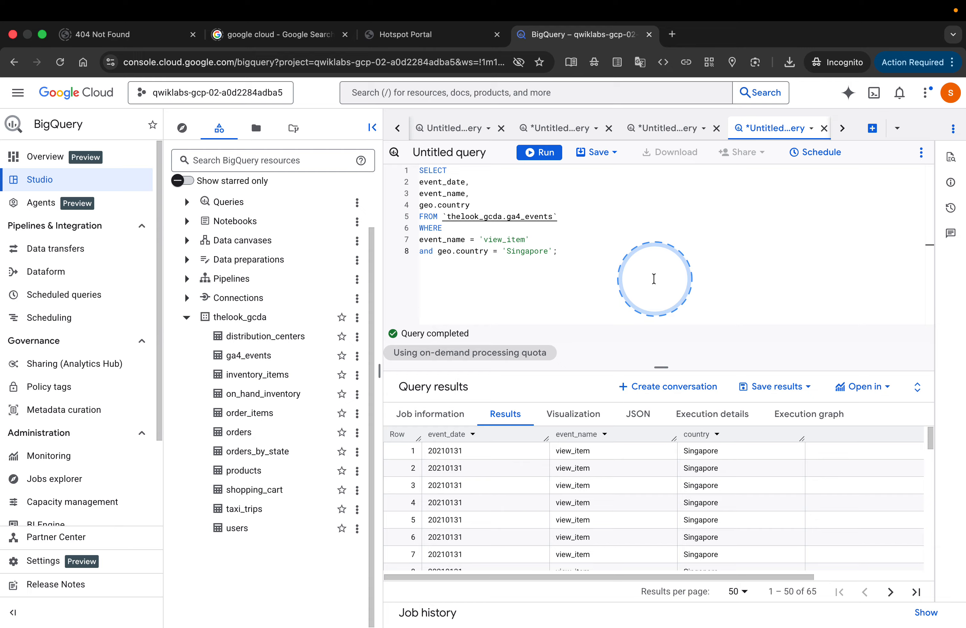
# Step: Check the Singapore query's row count, and submit 65 as the lab's answer for rows matching view_item and Singapore
pyautogui.scroll(-15, 766, 489)
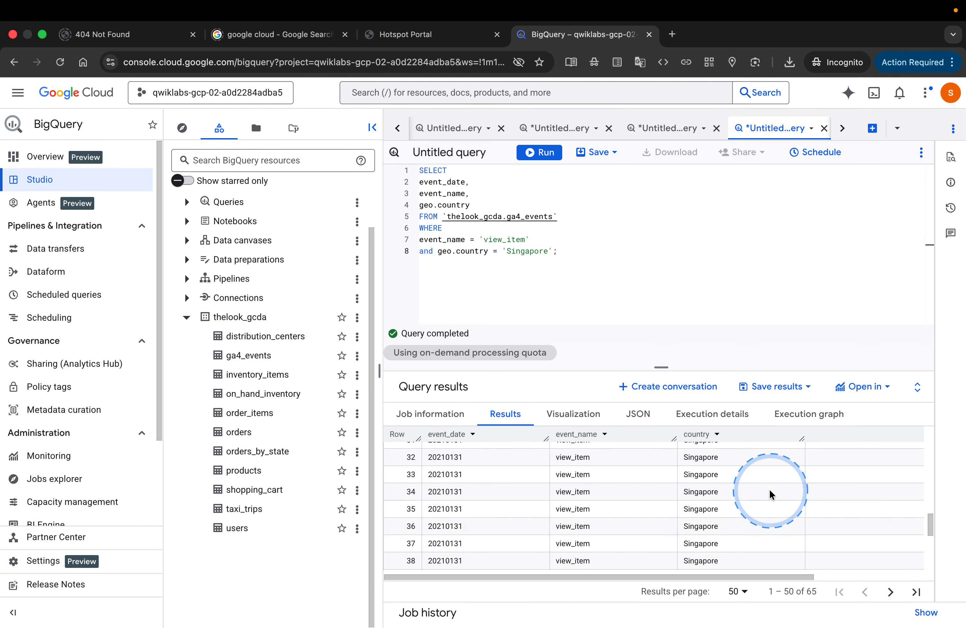
pyautogui.scroll(15, 769, 489)
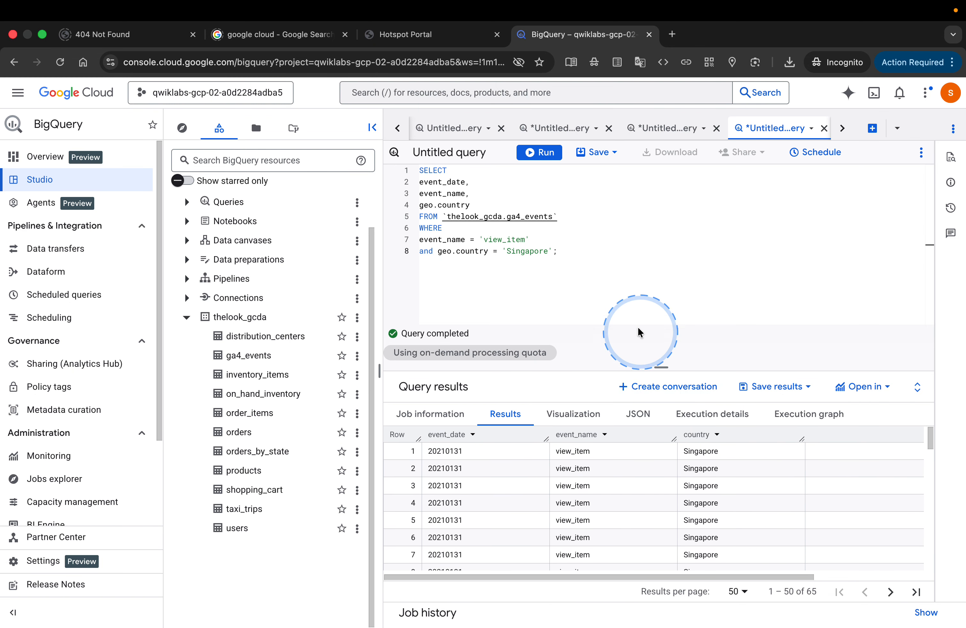
pyautogui.hotkey('ctrl', 'Left')
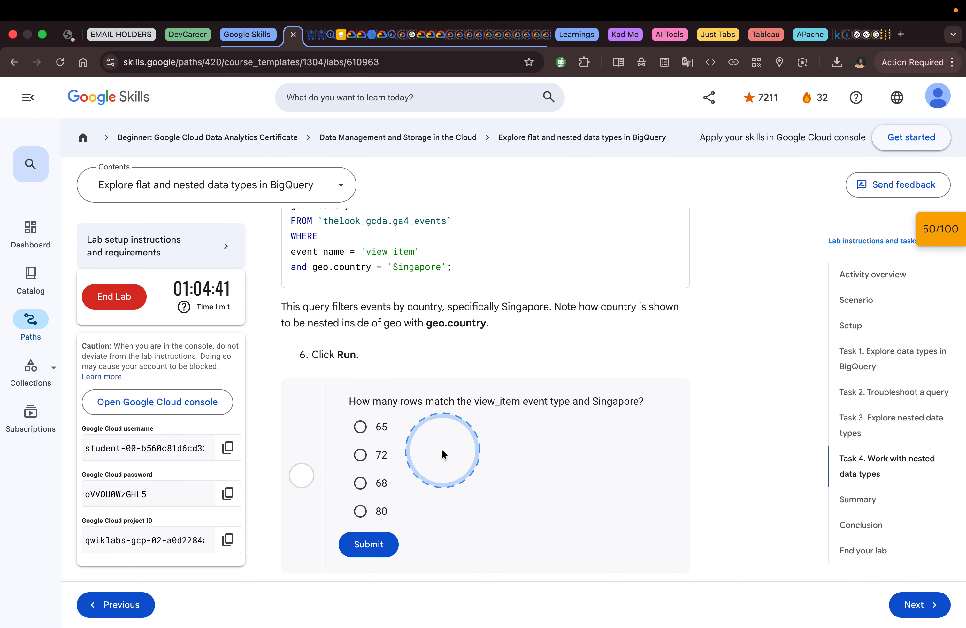
pyautogui.click(369, 544)
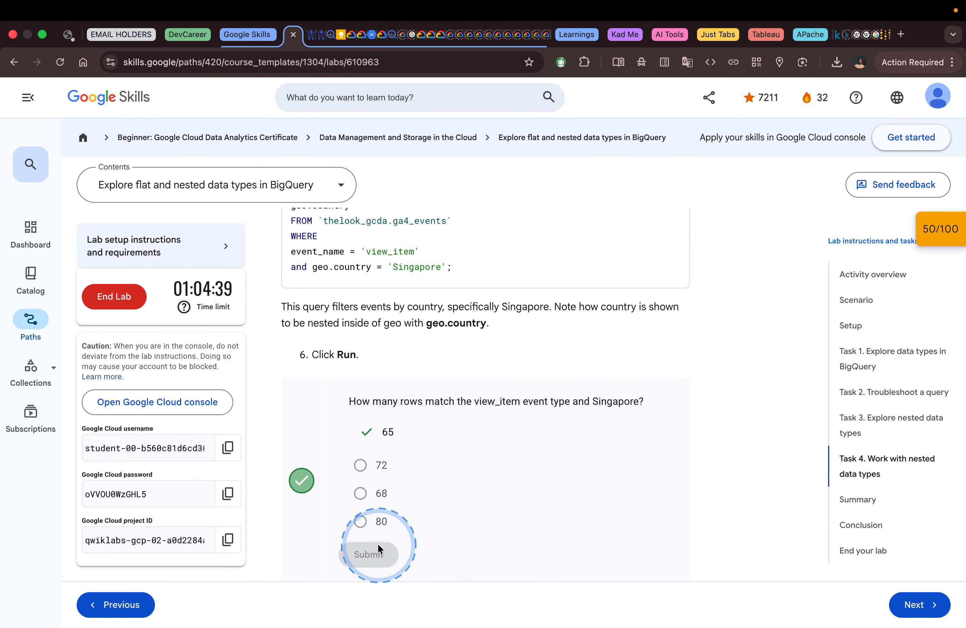
# Step: Read the lab's instructions on the repeated items column, copy the query that adds items, and read the question about row 19
pyautogui.scroll(-8, 492, 494)
pyautogui.scroll(-1, 493, 496)
pyautogui.scroll(1, 494, 496)
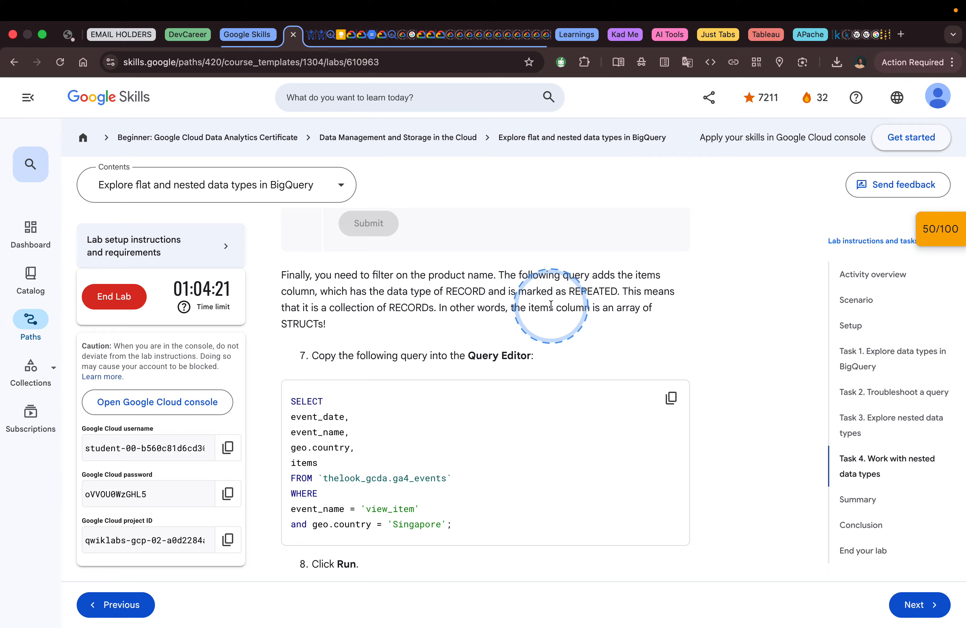
pyautogui.click(672, 398)
pyautogui.scroll(-3, 627, 341)
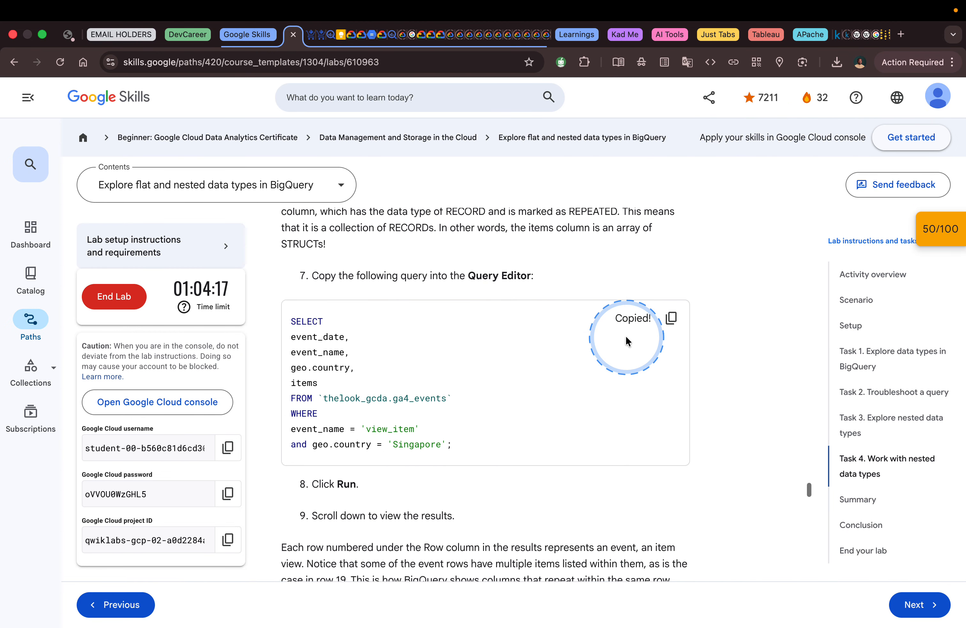
pyautogui.scroll(-5, 626, 340)
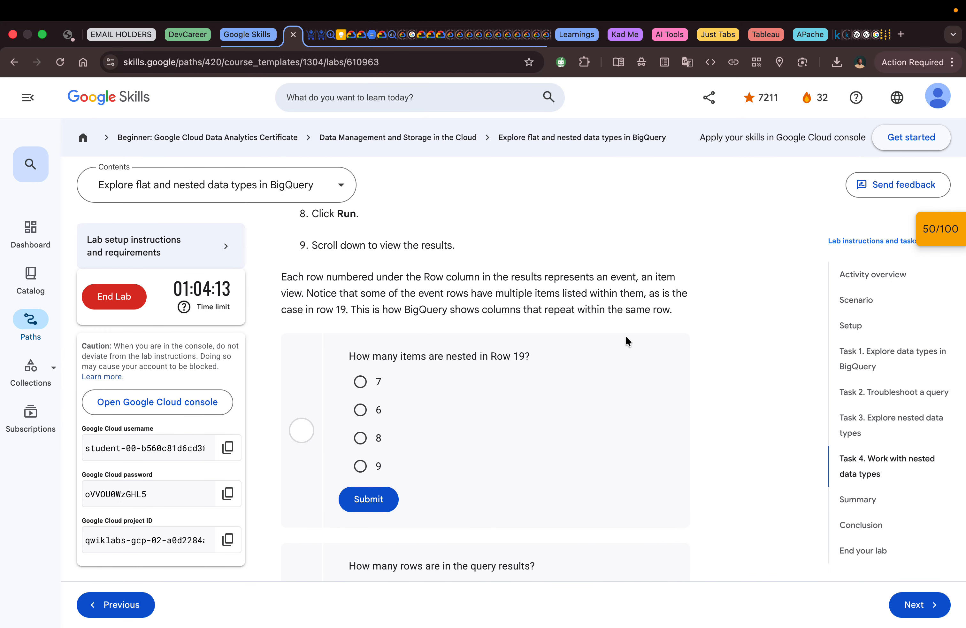
pyautogui.scroll(1, 626, 337)
# Step: Switch to BigQuery, replace the query with the copied one that also selects items, and run it
pyautogui.hotkey('ctrl', 'Right')
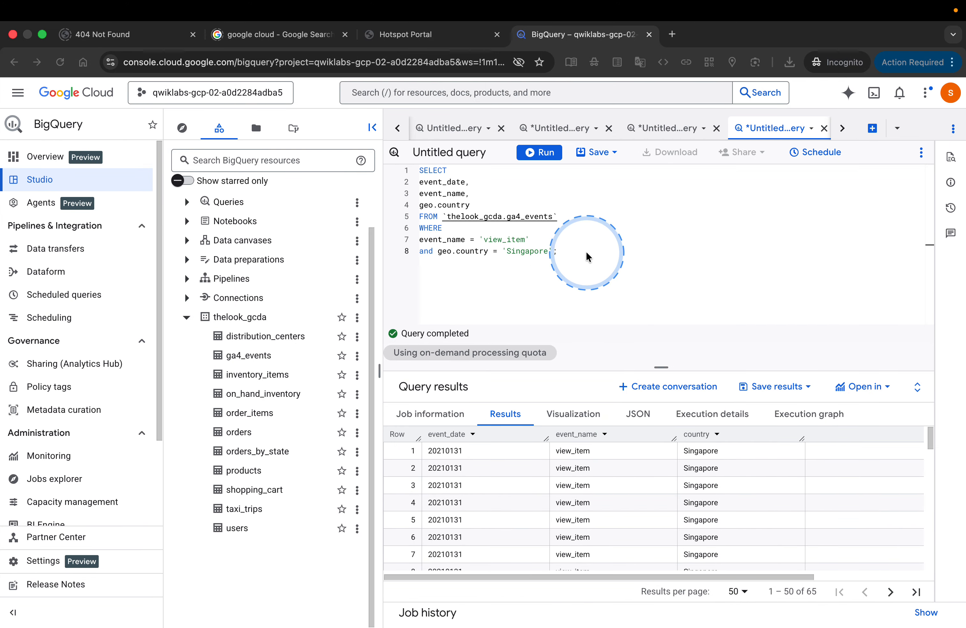
pyautogui.moveTo(565, 252); pyautogui.dragTo(415, 172)
pyautogui.press('BackSpace')
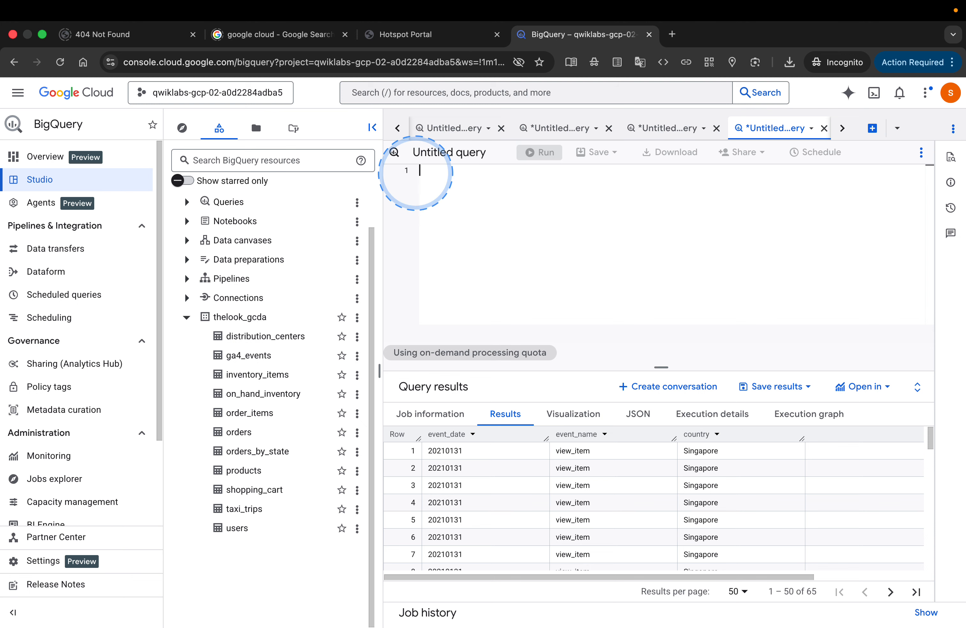
pyautogui.press('super+v')
pyautogui.click(541, 153)
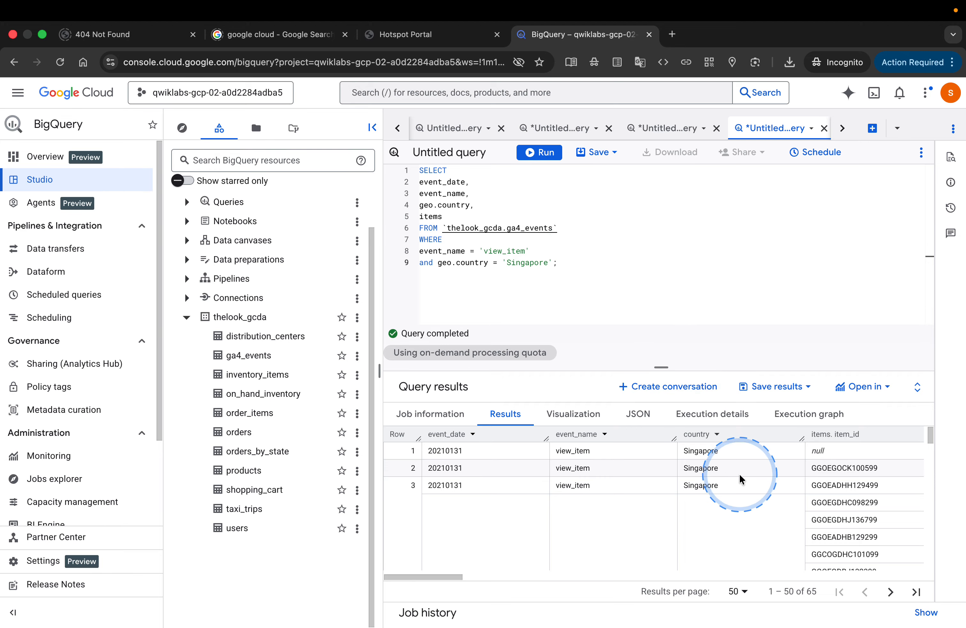
# Step: Look through the query results to locate row 19
pyautogui.scroll(-5, 752, 523)
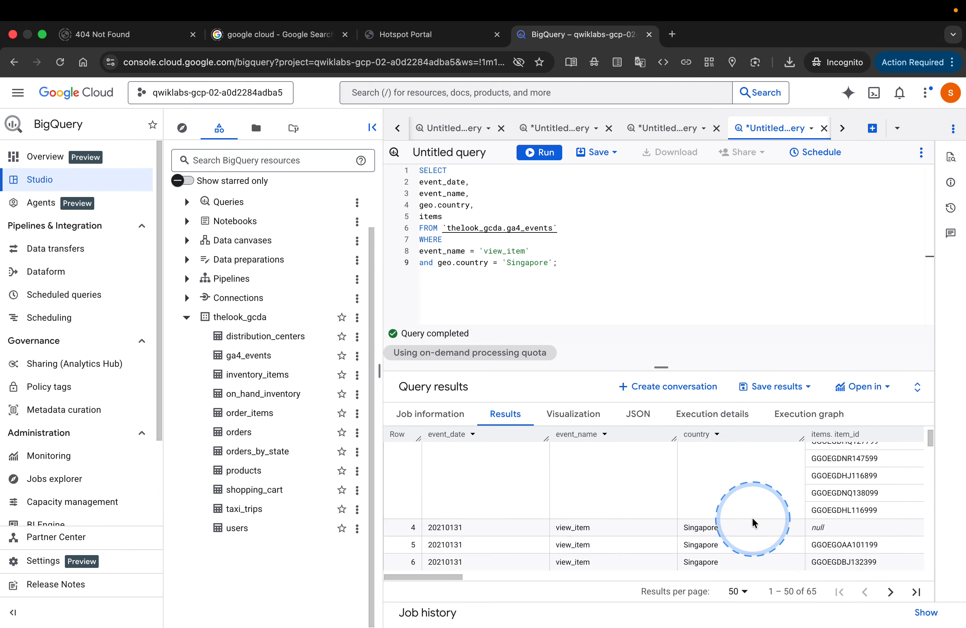
pyautogui.scroll(4, 753, 523)
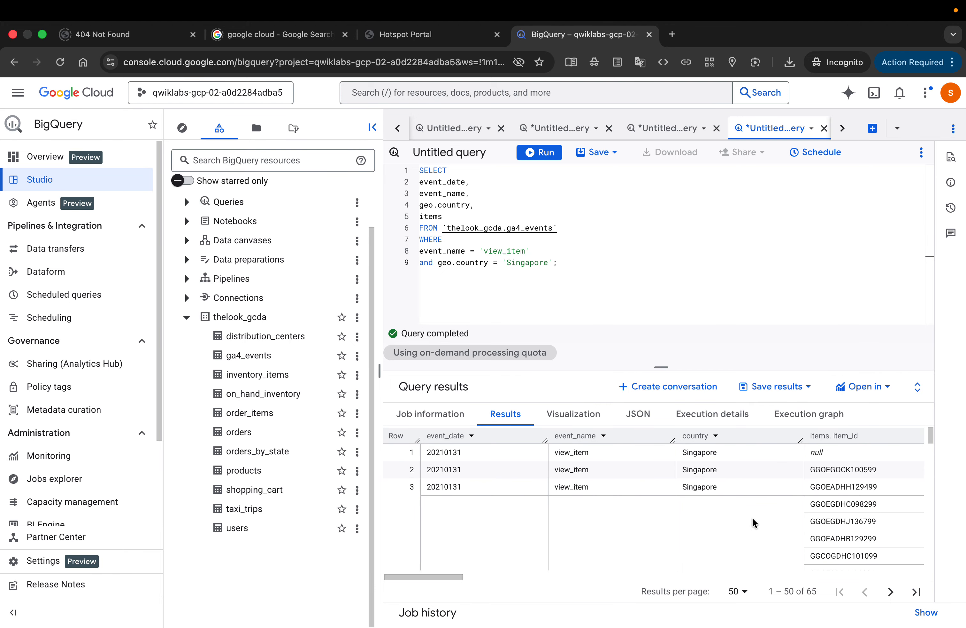
pyautogui.scroll(-7, 753, 523)
pyautogui.scroll(-10, 751, 516)
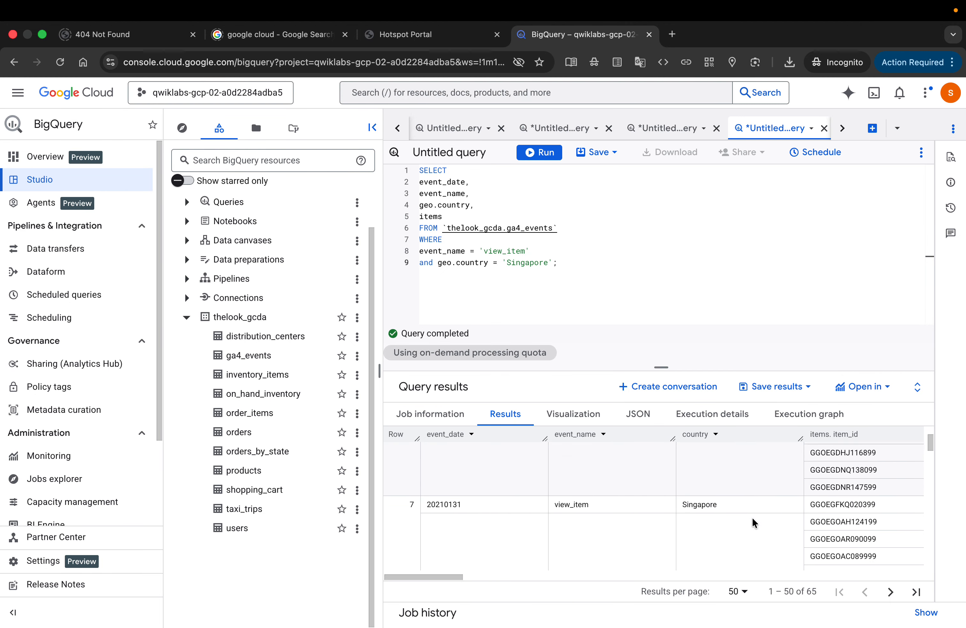
pyautogui.scroll(-10, 752, 516)
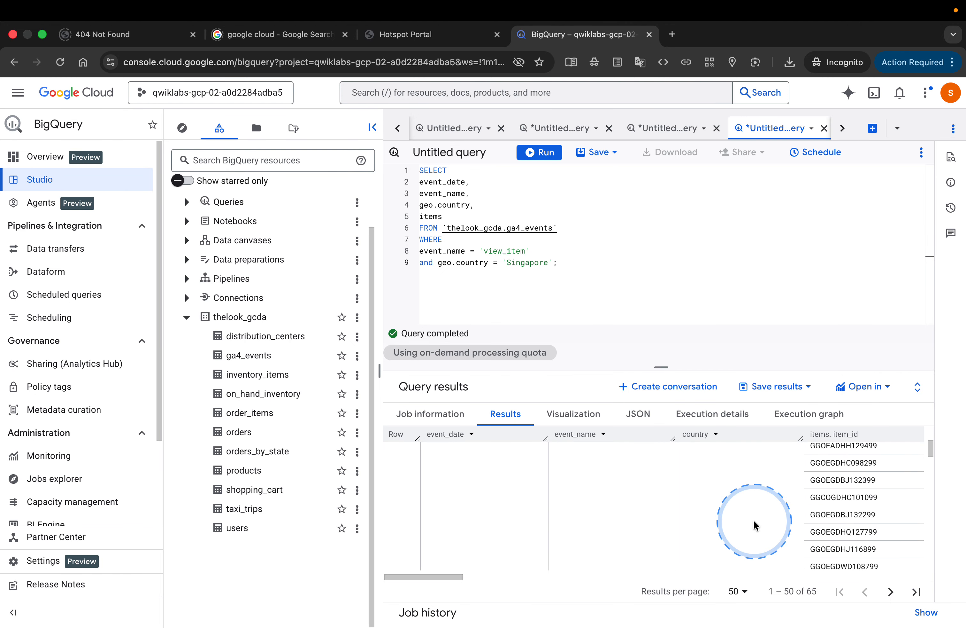
pyautogui.scroll(-10, 753, 519)
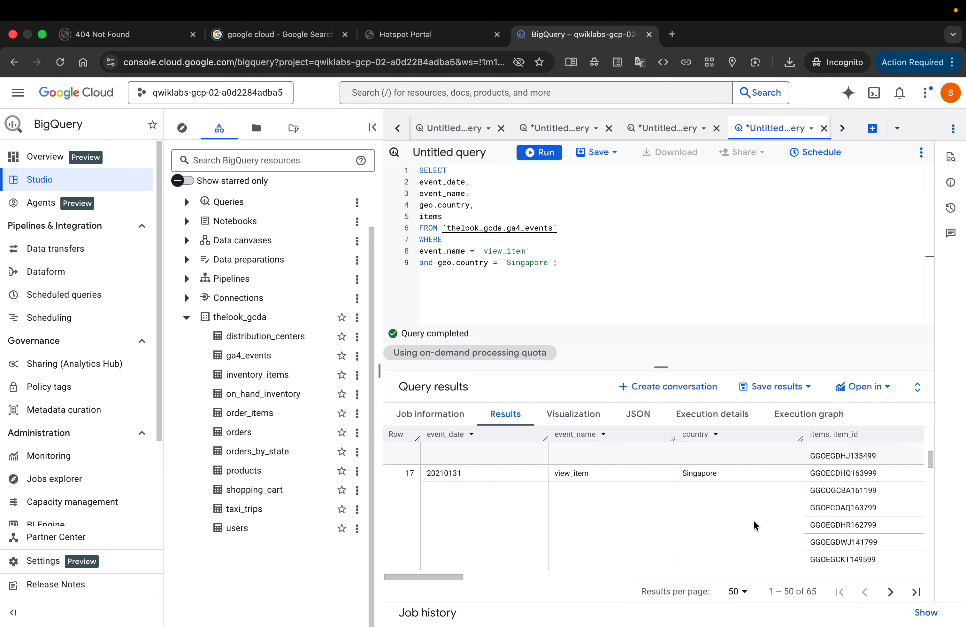
pyautogui.scroll(-2, 753, 519)
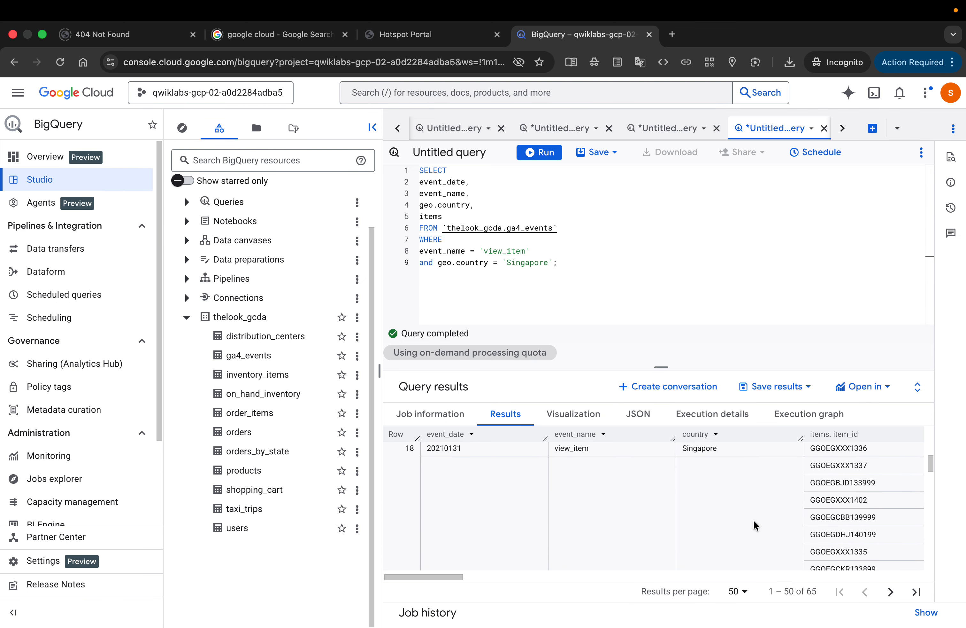
pyautogui.scroll(3, 753, 518)
pyautogui.scroll(-5, 753, 518)
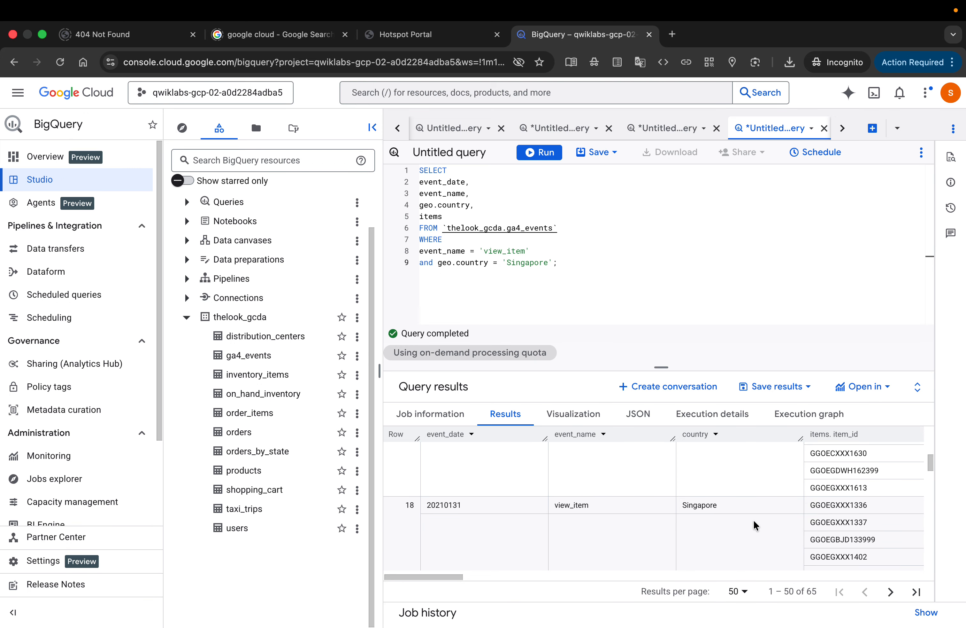
pyautogui.scroll(-3, 753, 518)
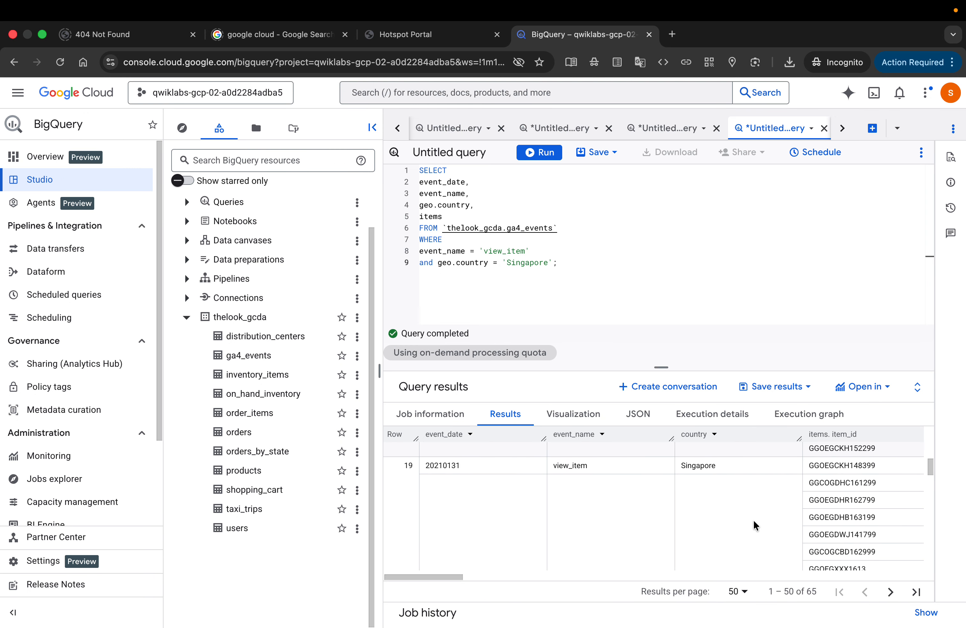
# Step: Examine the item_id values nested in row 19, from the end of row 18 to the start of row 20
pyautogui.scroll(2, 753, 519)
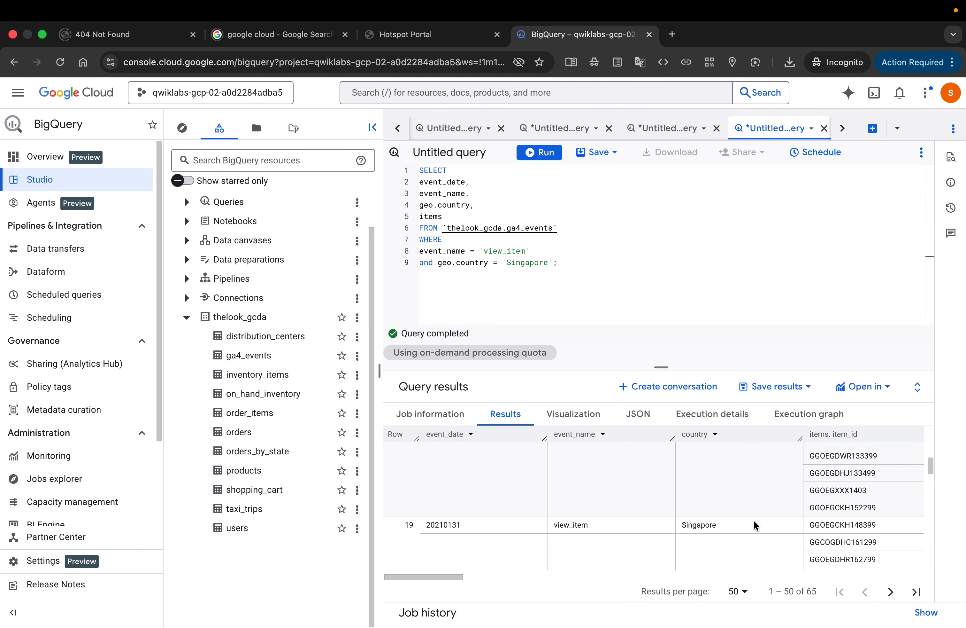
pyautogui.scroll(-1, 754, 519)
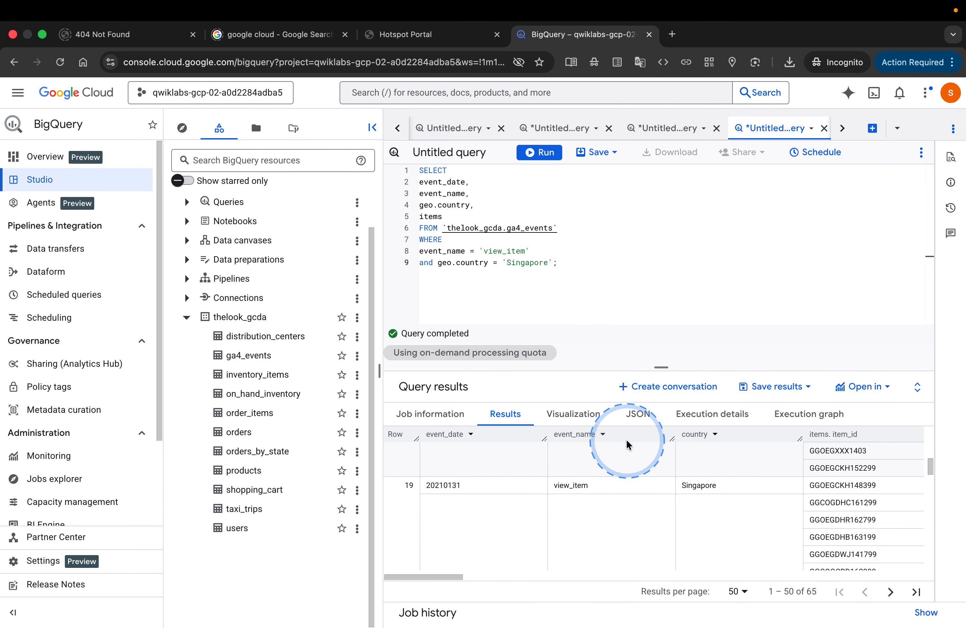
pyautogui.scroll(-1, 663, 492)
pyautogui.scroll(2, 663, 492)
pyautogui.scroll(-2, 663, 492)
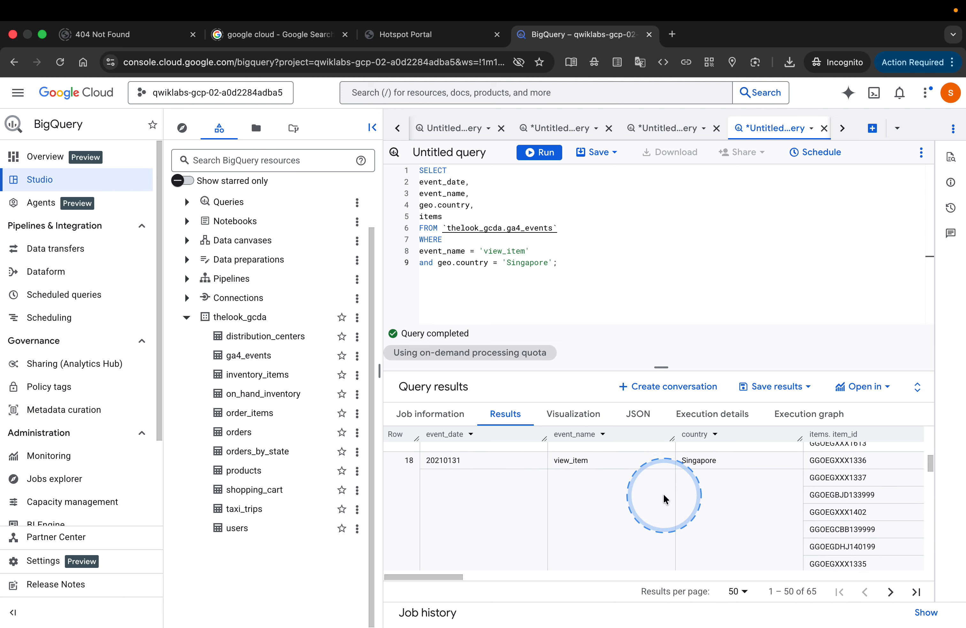
pyautogui.scroll(3, 663, 493)
pyautogui.scroll(-2, 663, 492)
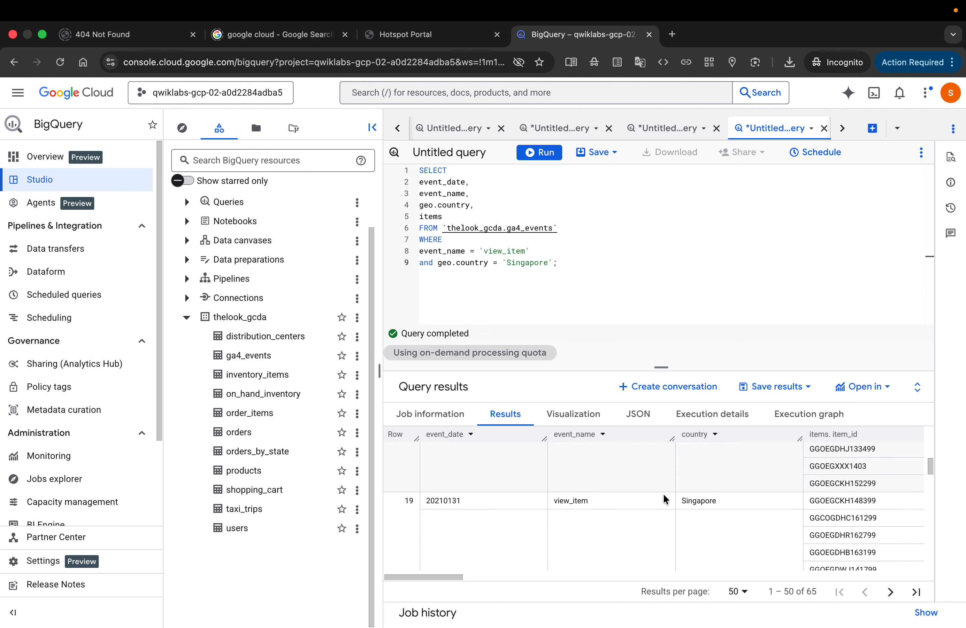
pyautogui.scroll(-2, 663, 492)
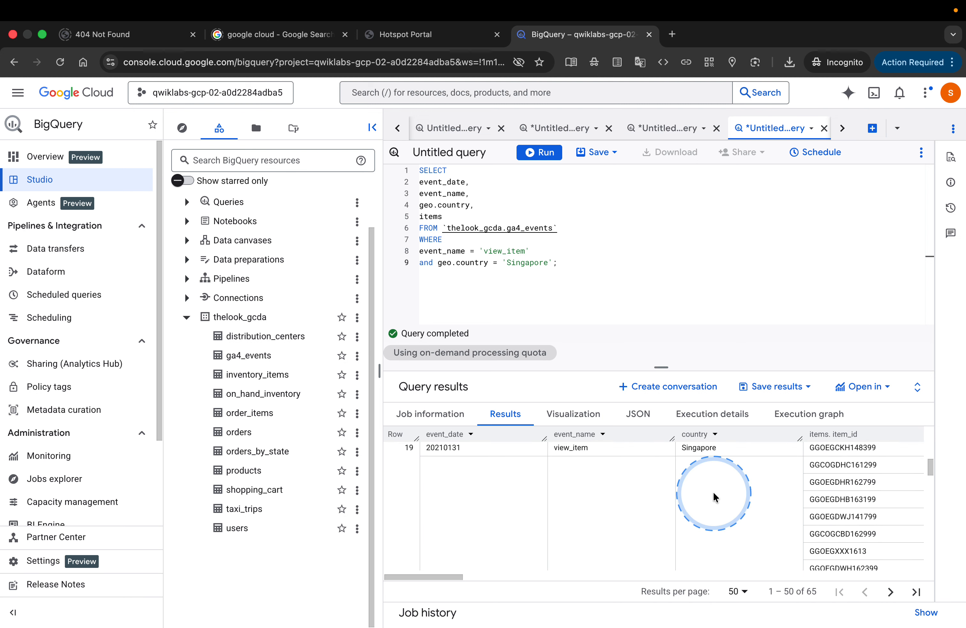
pyautogui.scroll(1, 741, 487)
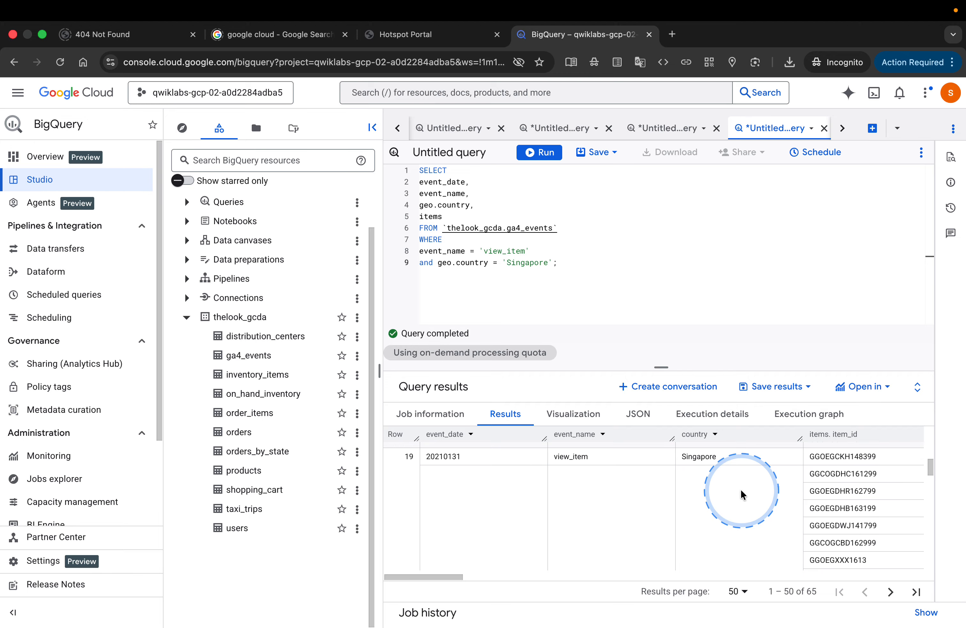
pyautogui.scroll(3, 741, 488)
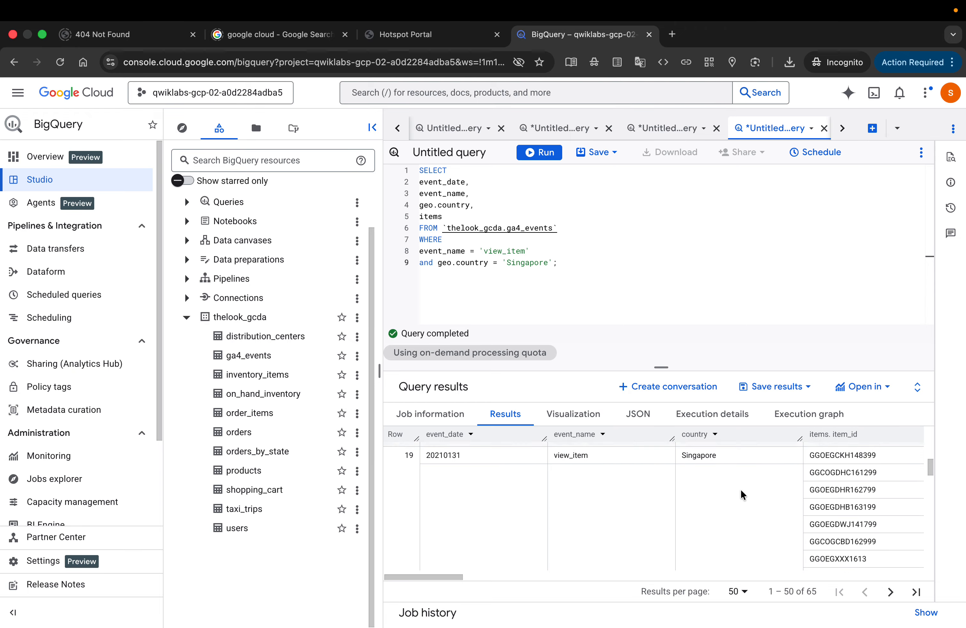
pyautogui.scroll(-8, 741, 492)
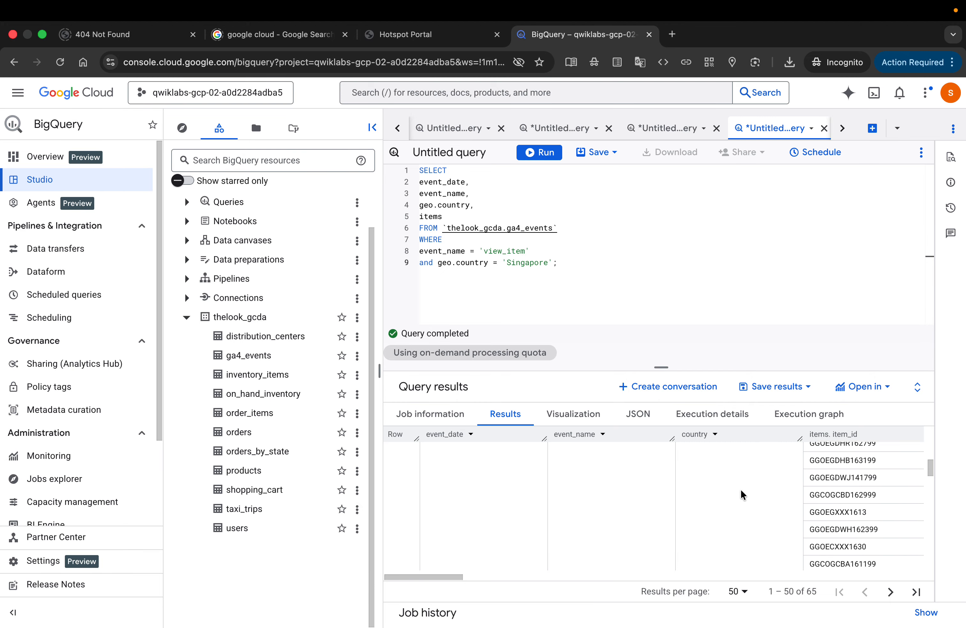
pyautogui.scroll(-5, 741, 491)
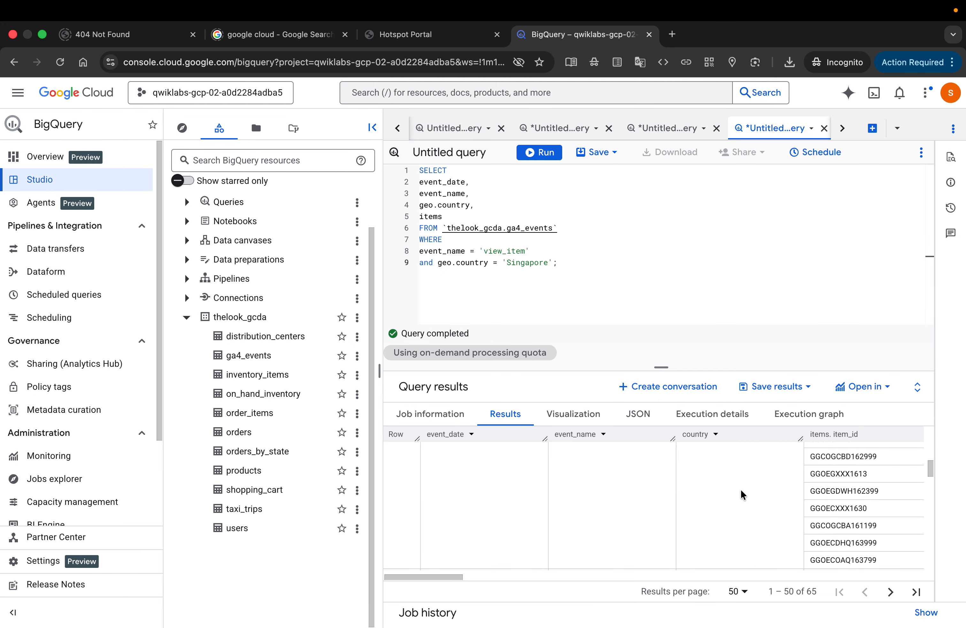
pyautogui.scroll(2, 741, 488)
pyautogui.scroll(-4, 741, 488)
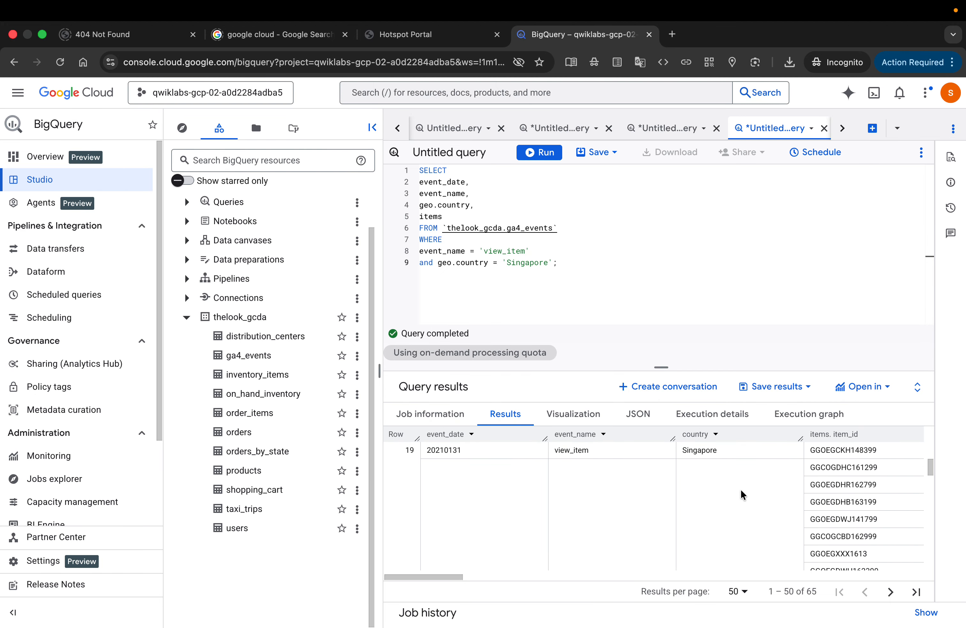
pyautogui.scroll(-4, 741, 488)
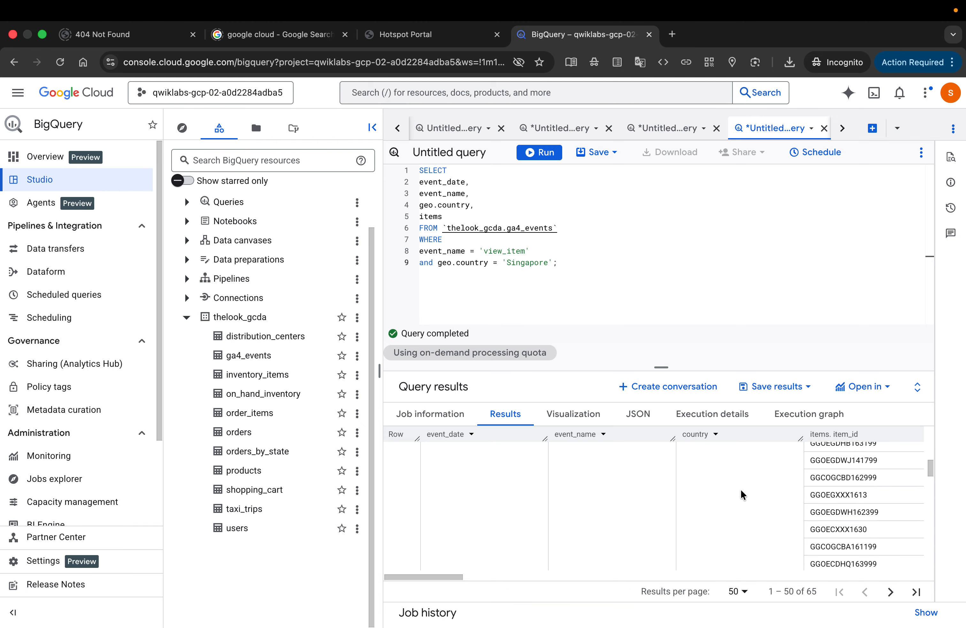
pyautogui.scroll(-3, 741, 488)
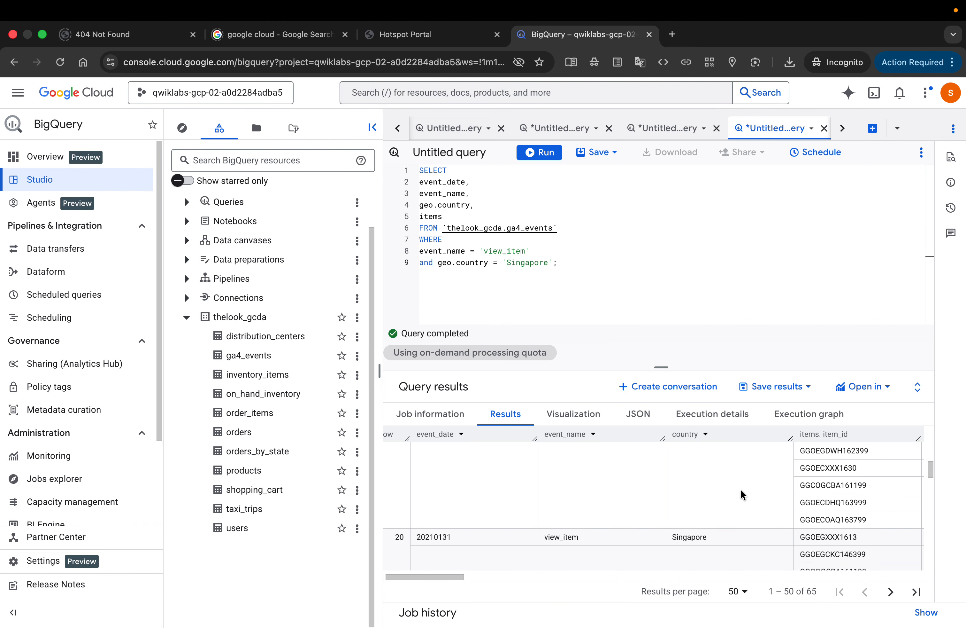
# Step: Reread the lab's question on how many items are nested in Row 19, and return to that row in BigQuery
pyautogui.press('super+grave')
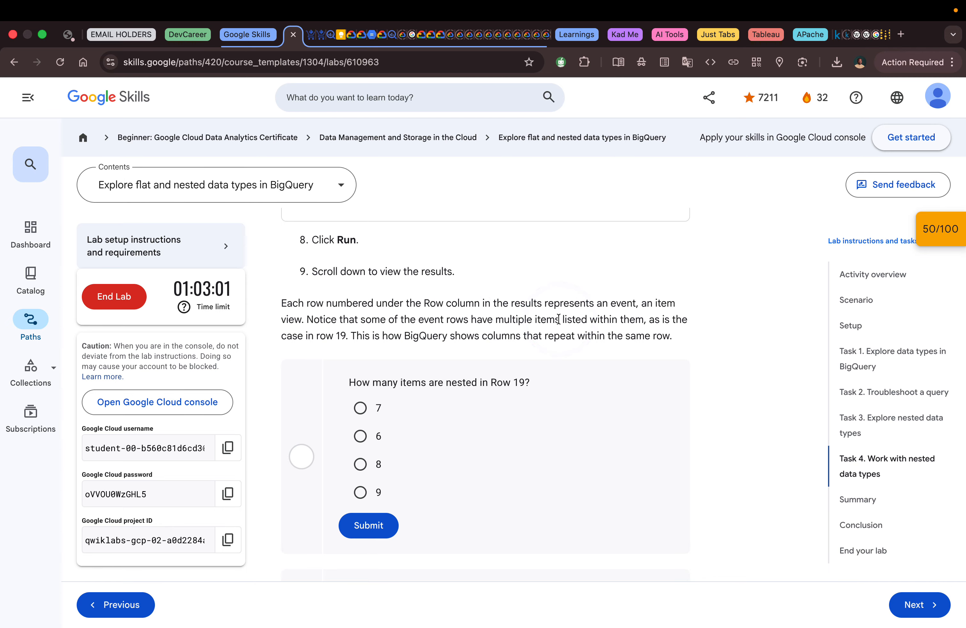
pyautogui.hotkey('ctrl', 'Right')
pyautogui.scroll(5, 782, 491)
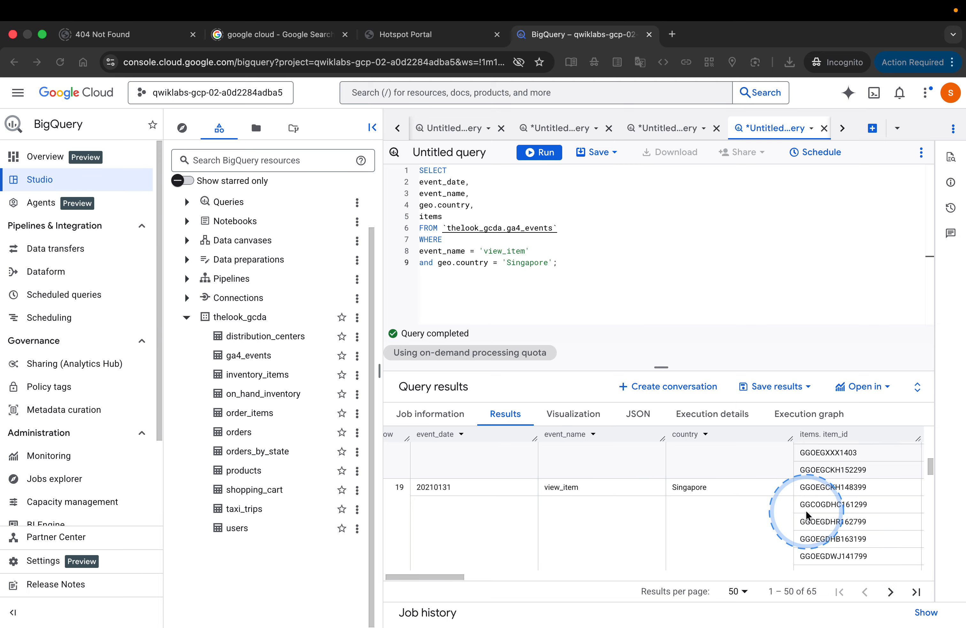
pyautogui.scroll(1, 806, 510)
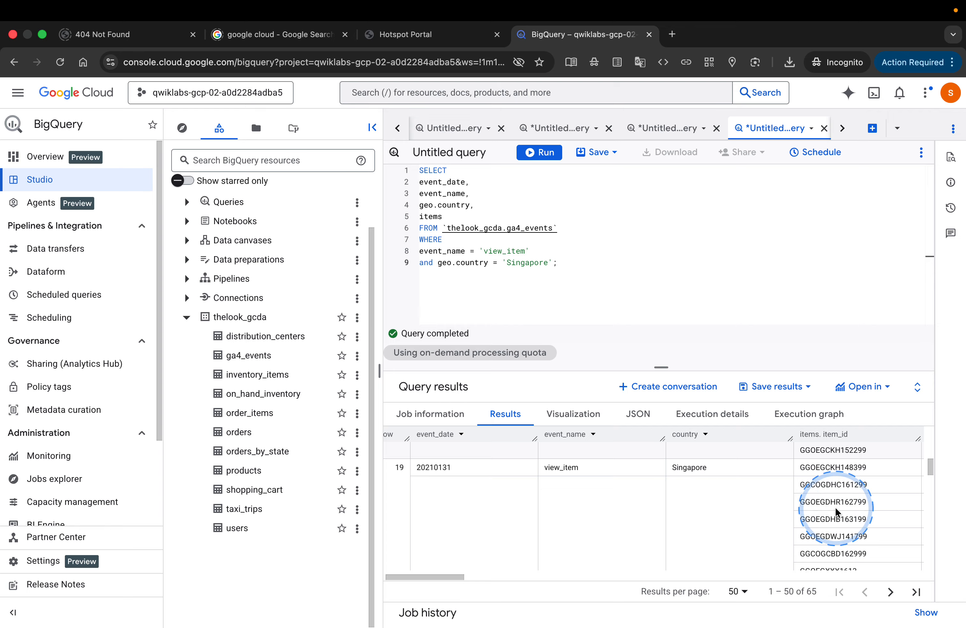
# Step: Enlarge the query results area and select all the item_id values nested in row 19
pyautogui.click(862, 481)
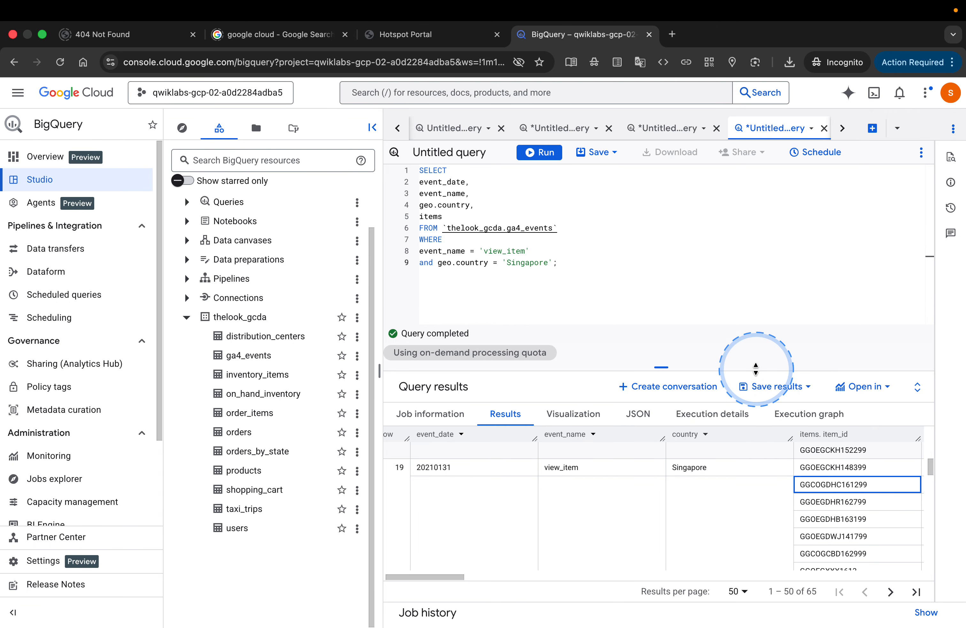
pyautogui.moveTo(751, 370); pyautogui.dragTo(720, 195)
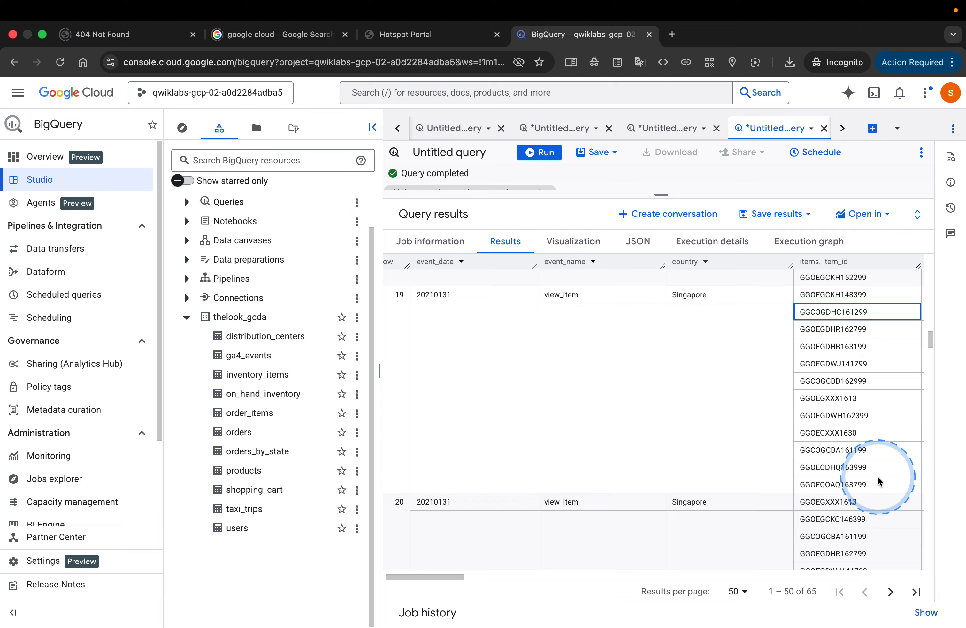
pyautogui.moveTo(878, 479); pyautogui.dragTo(827, 318)
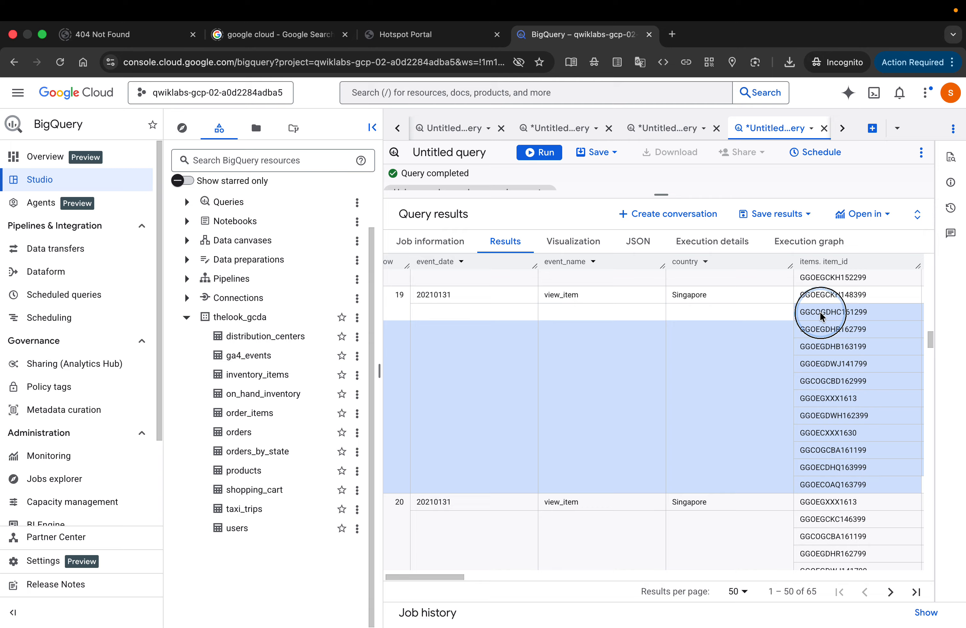
pyautogui.moveTo(821, 316); pyautogui.dragTo(639, 323)
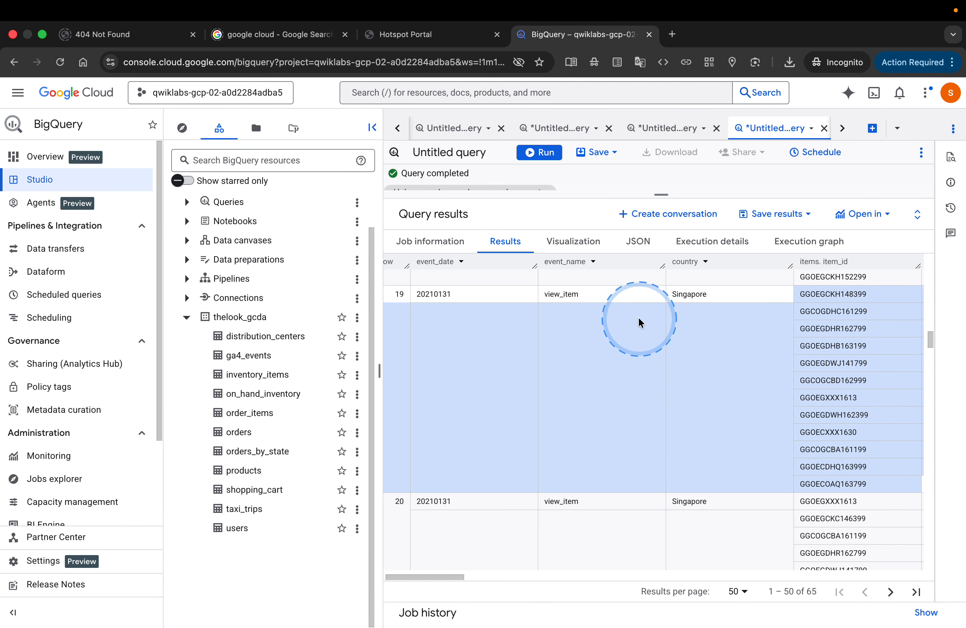
# Step: Open a new browser tab and get its address field ready for a search
pyautogui.click(672, 34)
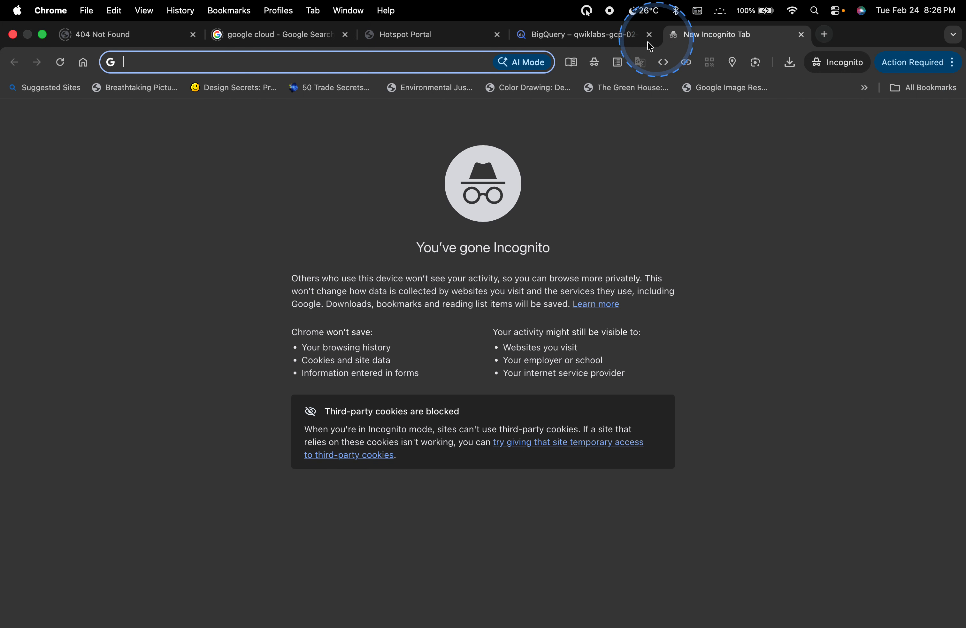
pyautogui.click(482, 68)
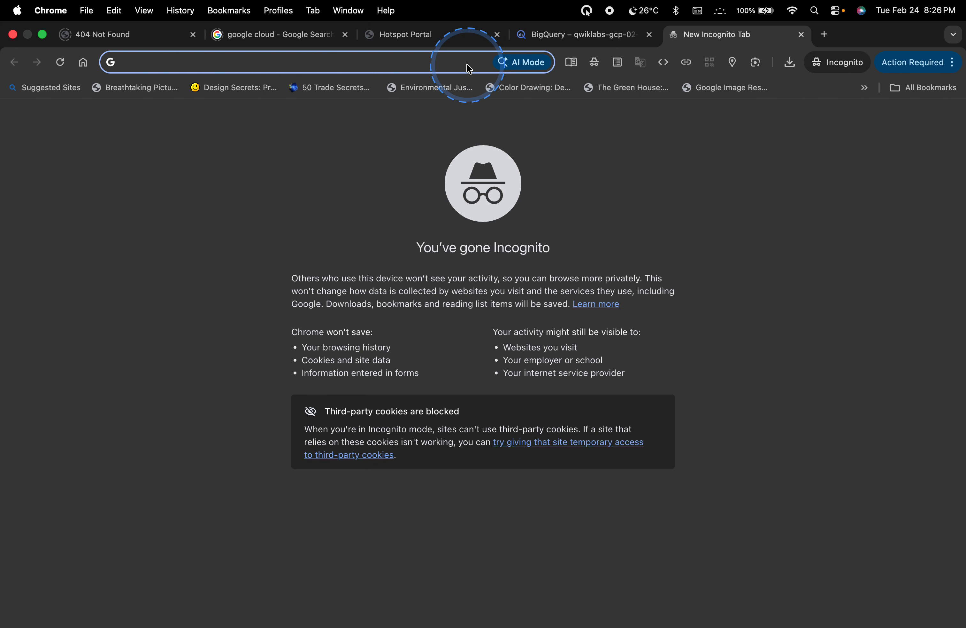
pyautogui.write('note p')
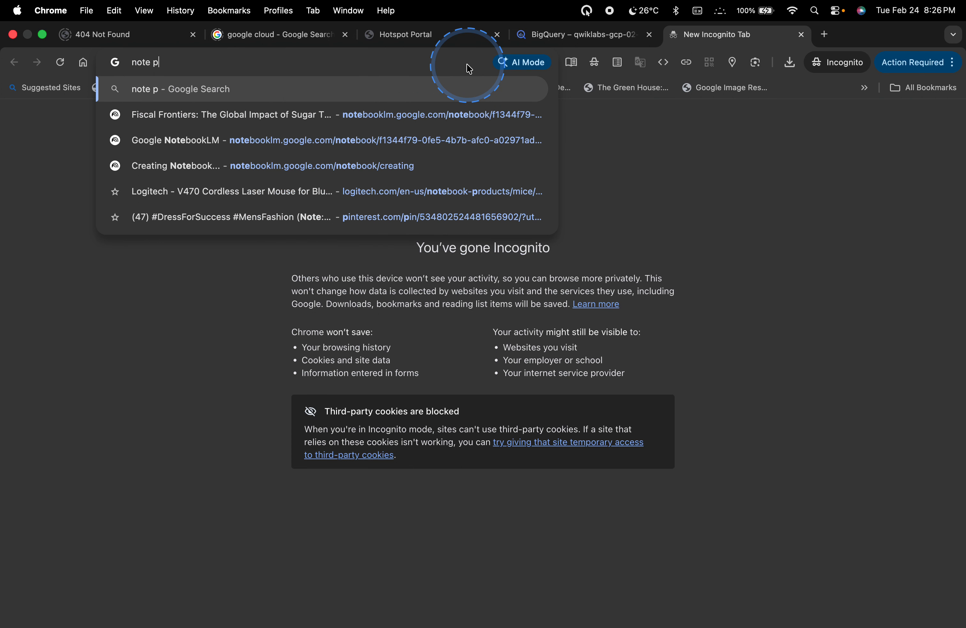
pyautogui.press('BackSpace')
pyautogui.press('BackSpace')
pyautogui.press('BackSpace')
pyautogui.press('BackSpace')
pyautogui.press('BackSpace')
pyautogui.press('BackSpace')
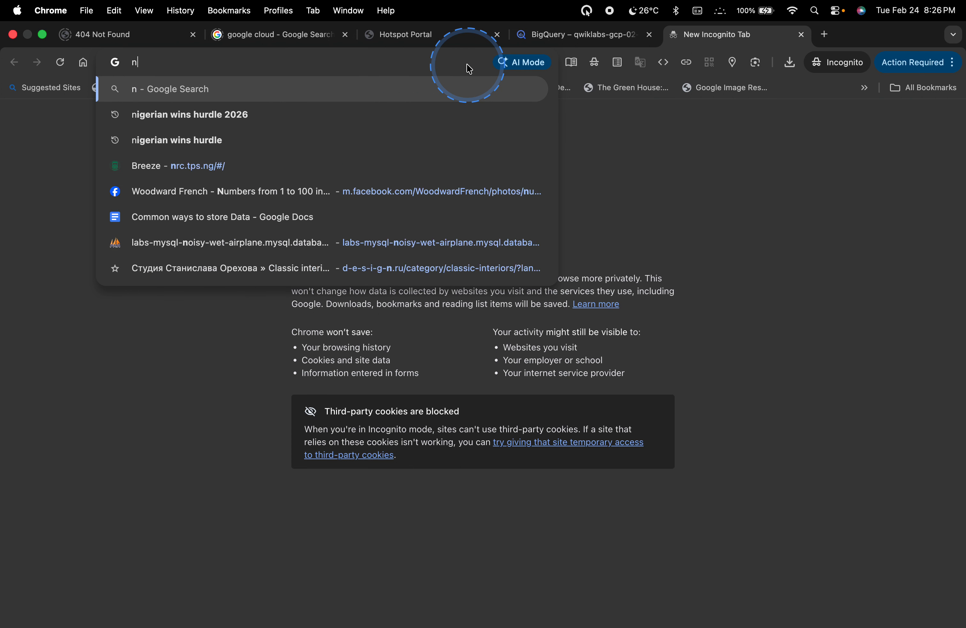
# Step: Search the web for Google Sheet, open the Google Sheets product page, and sign in to reach the Sheets home screen
pyautogui.write('OOGLE SHEE')
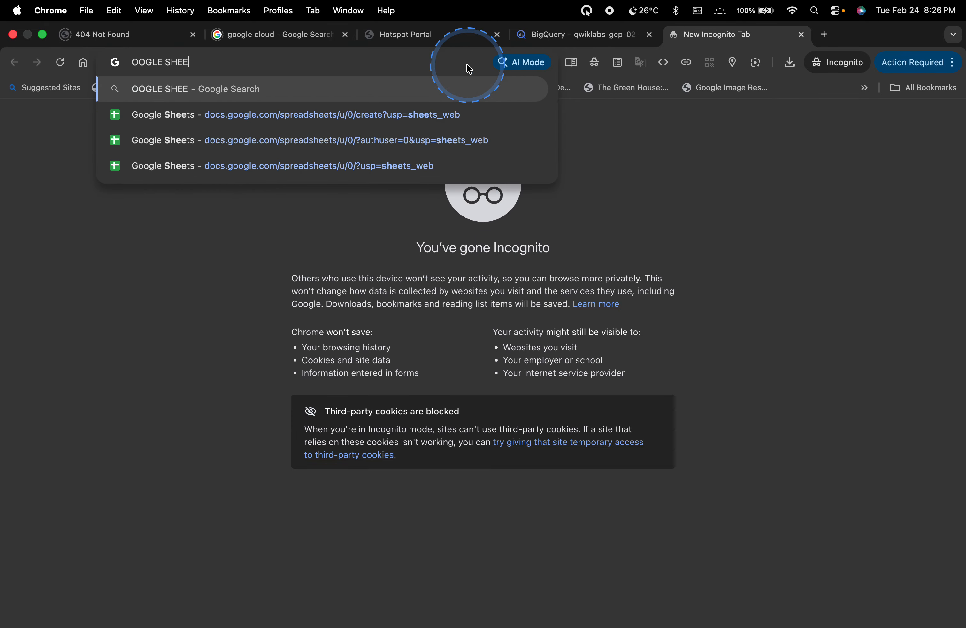
pyautogui.write('T')
pyautogui.press('Return')
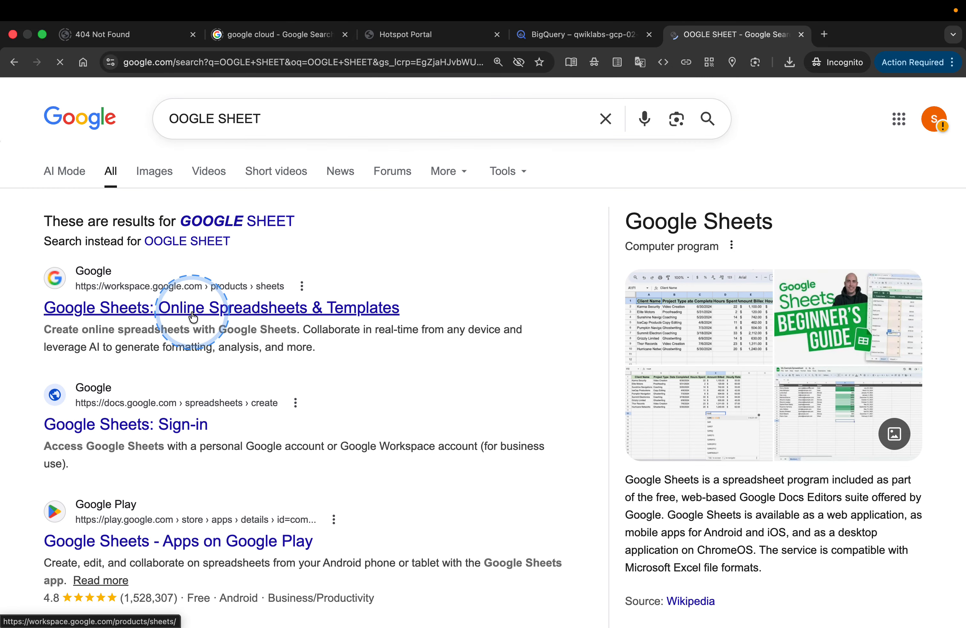
pyautogui.click(179, 309)
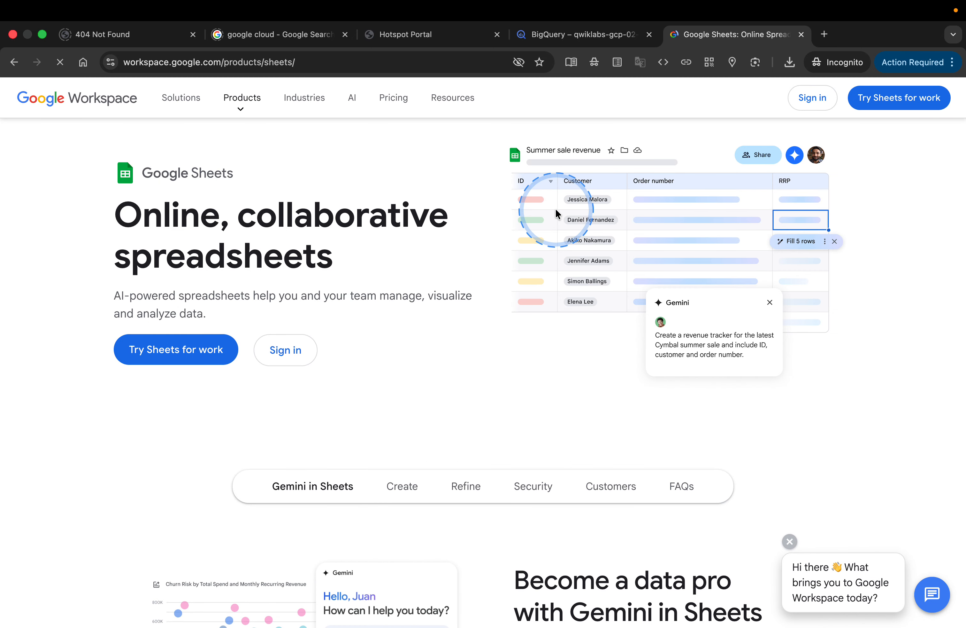
pyautogui.click(813, 98)
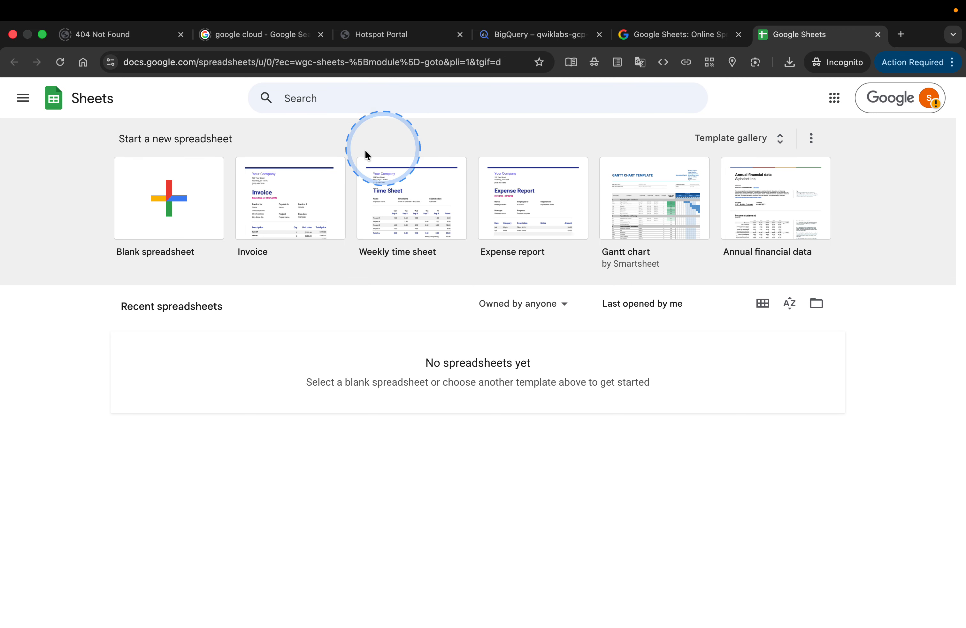
# Step: Create a blank spreadsheet, dismiss the Gemini notice, and paste the copied BigQuery item data starting at cell A1
pyautogui.click(186, 210)
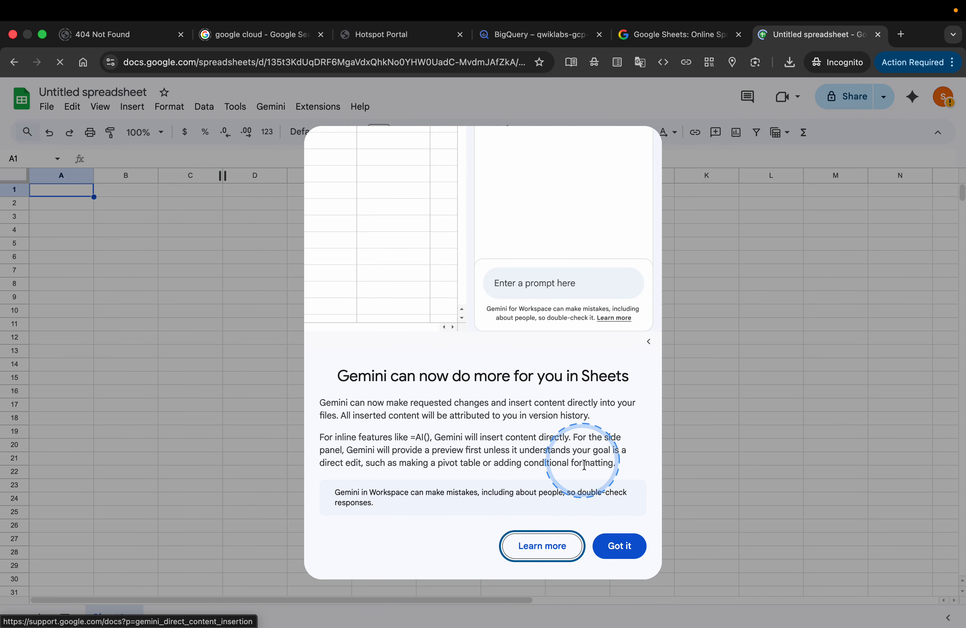
pyautogui.click(620, 546)
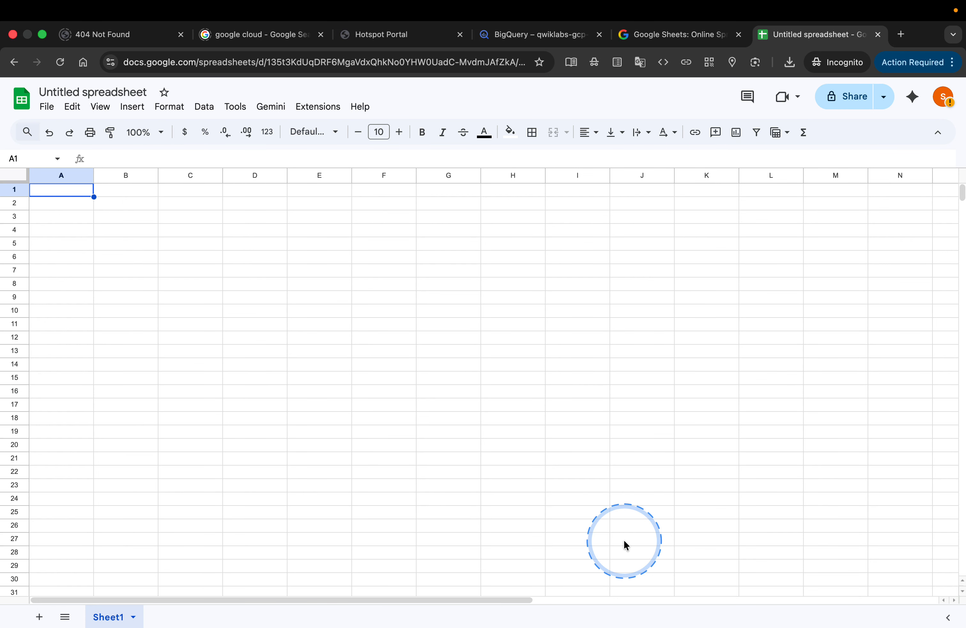
pyautogui.press('super+v')
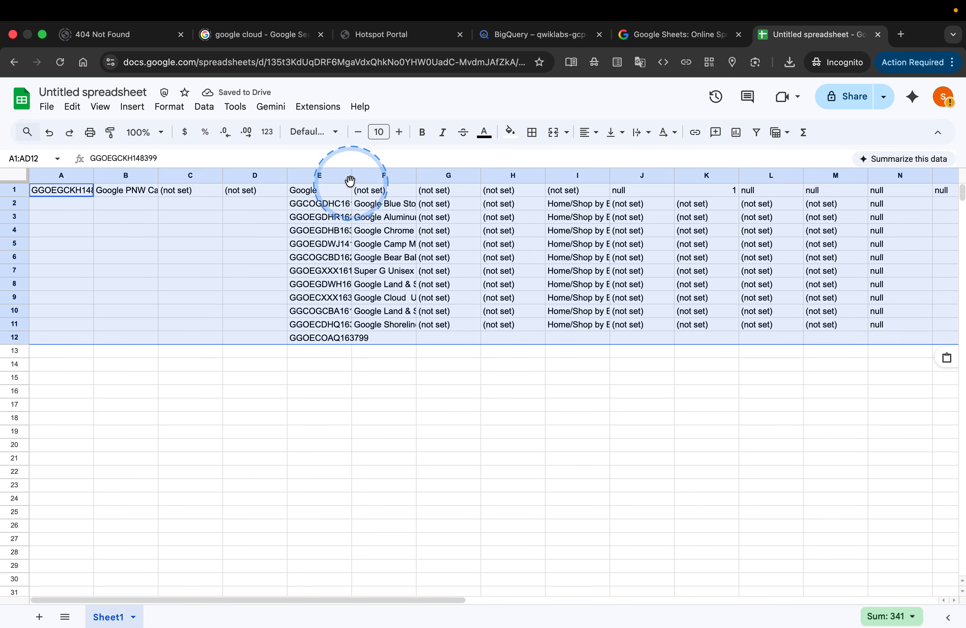
# Step: Fit the widths of columns E, I and F to their contents
pyautogui.doubleClick(351, 175)
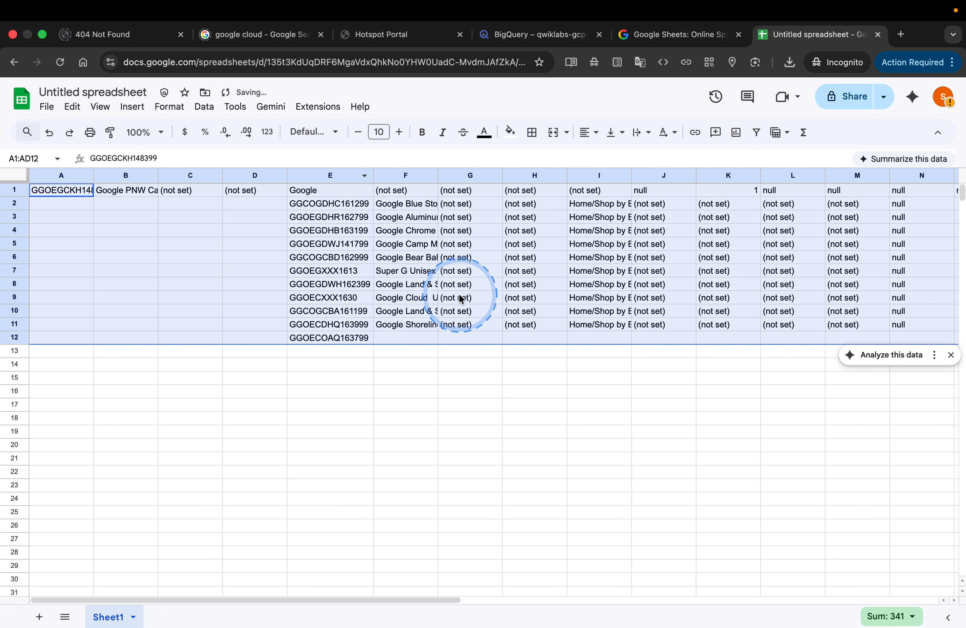
pyautogui.doubleClick(632, 176)
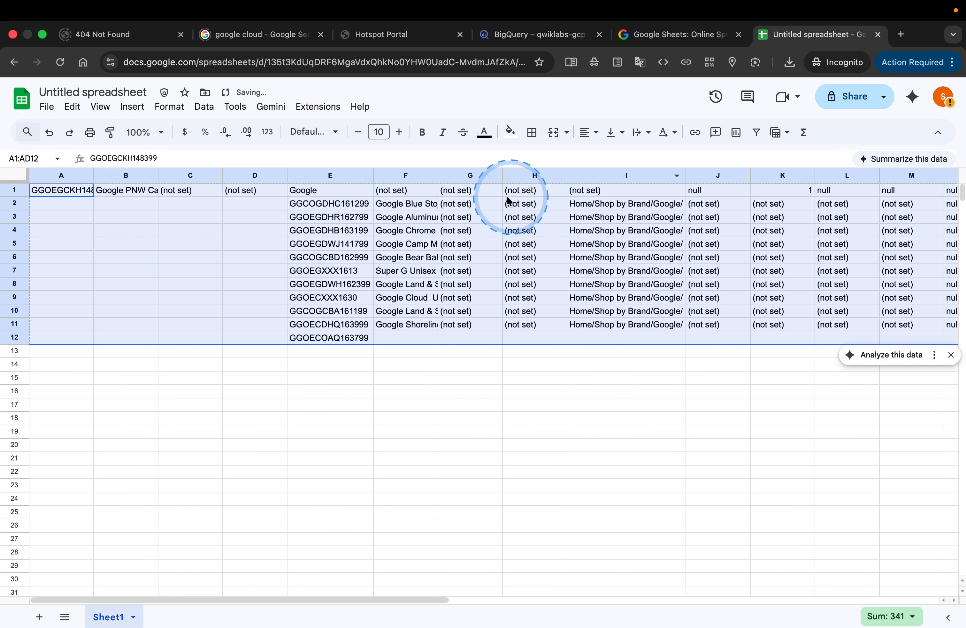
pyautogui.doubleClick(438, 175)
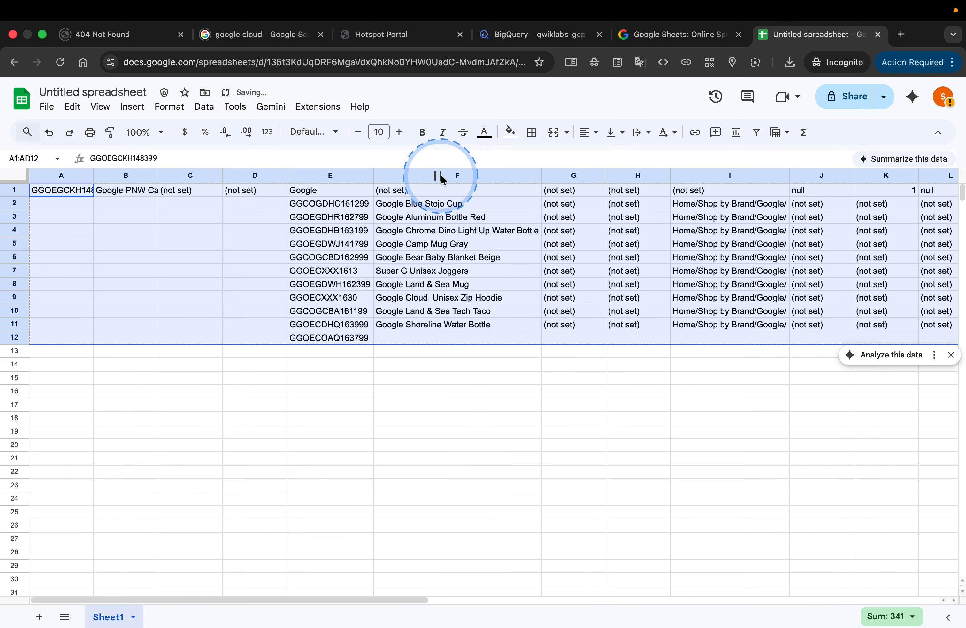
pyautogui.click(533, 178)
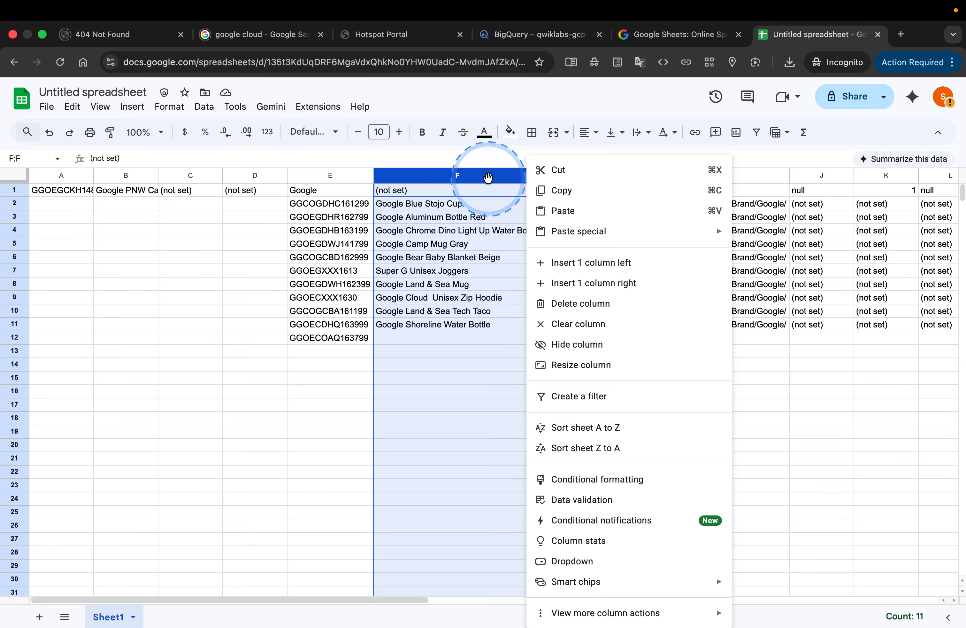
pyautogui.click(481, 179)
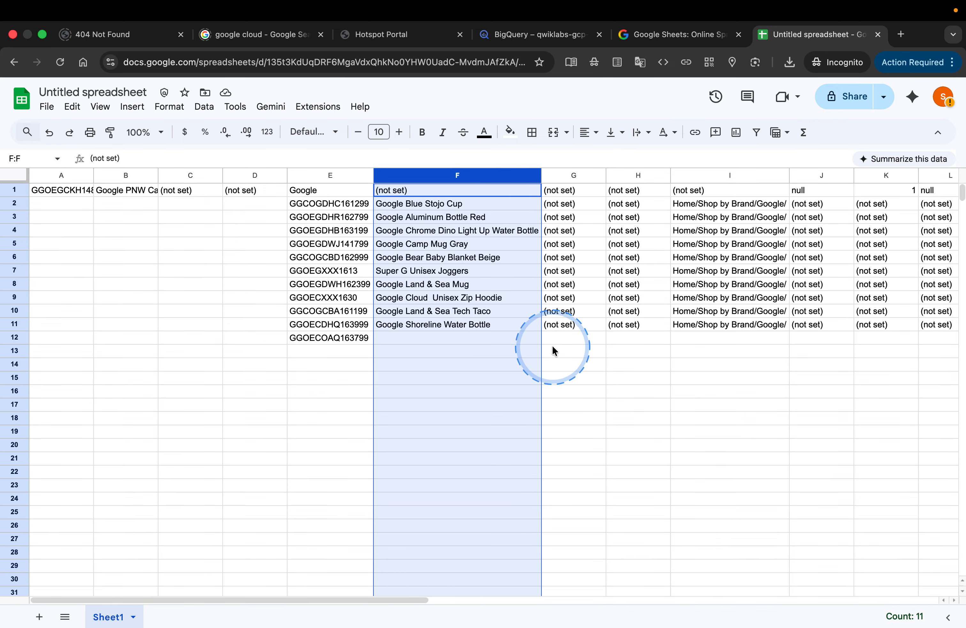
pyautogui.click(316, 353)
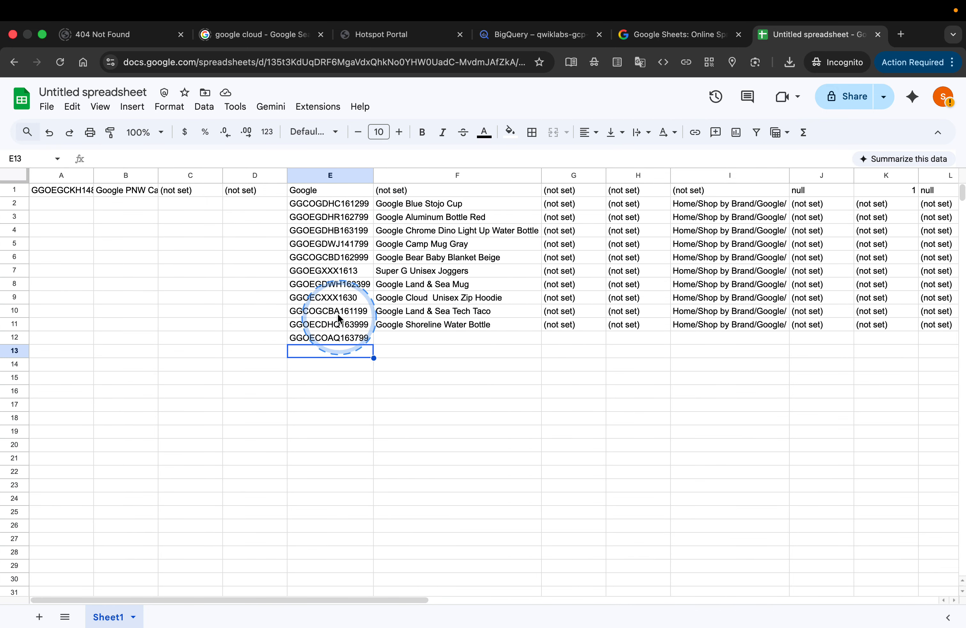
pyautogui.click(483, 175)
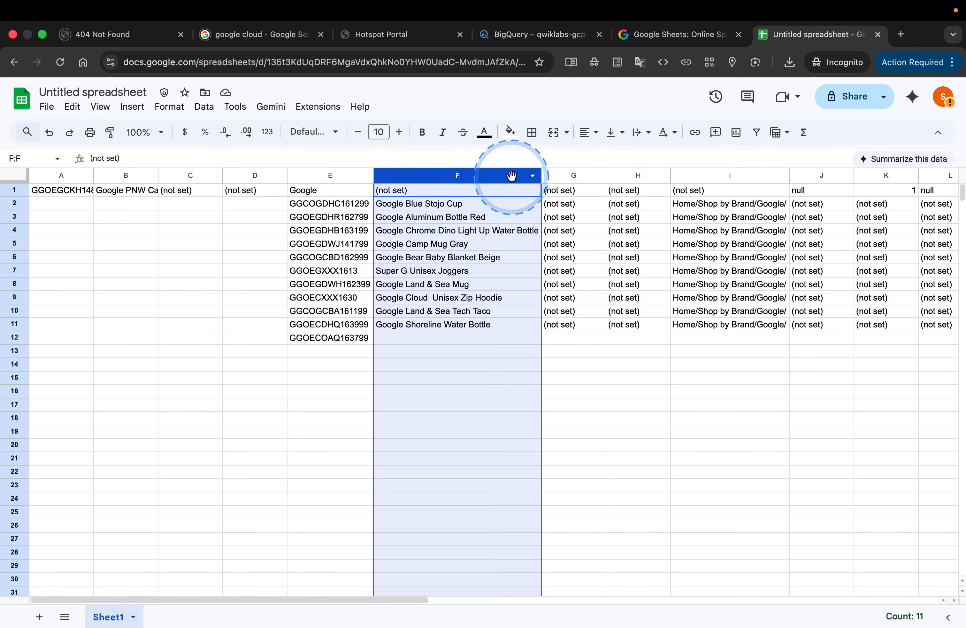
pyautogui.click(533, 176)
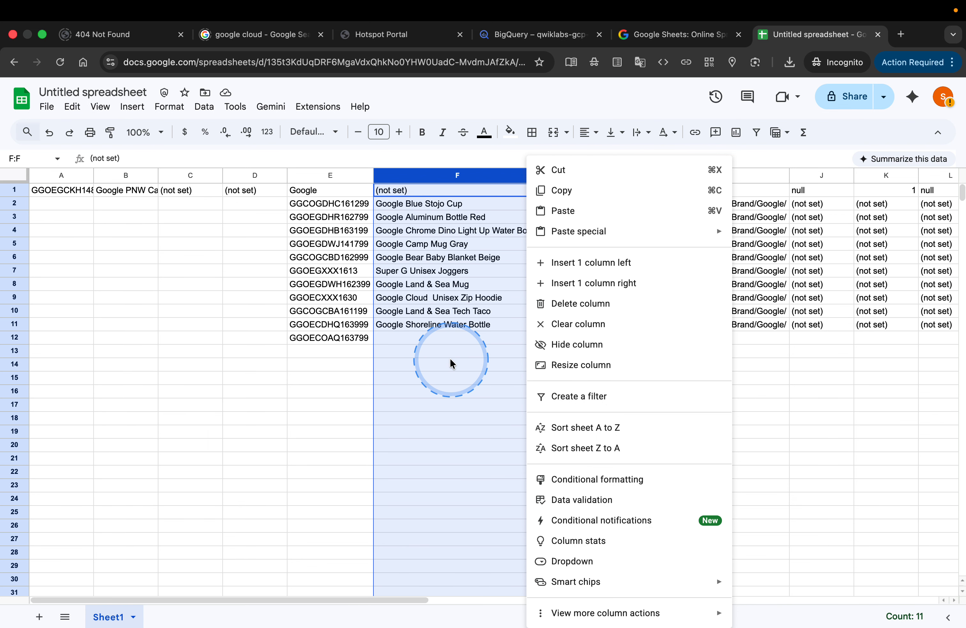
pyautogui.click(355, 411)
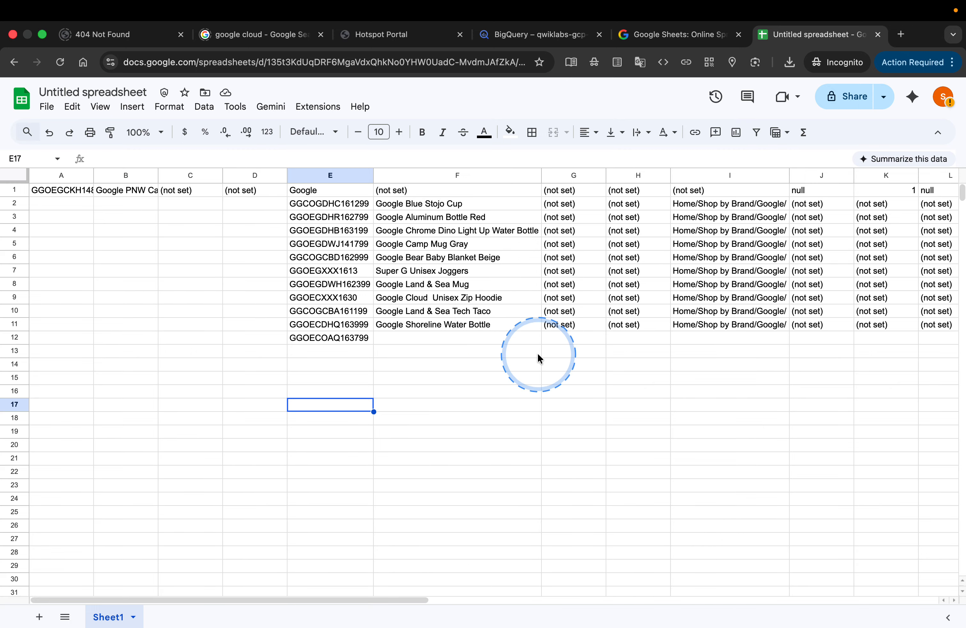
pyautogui.hotkey('ctrl', 'Right')
pyautogui.hotkey('ctrl', 'Left')
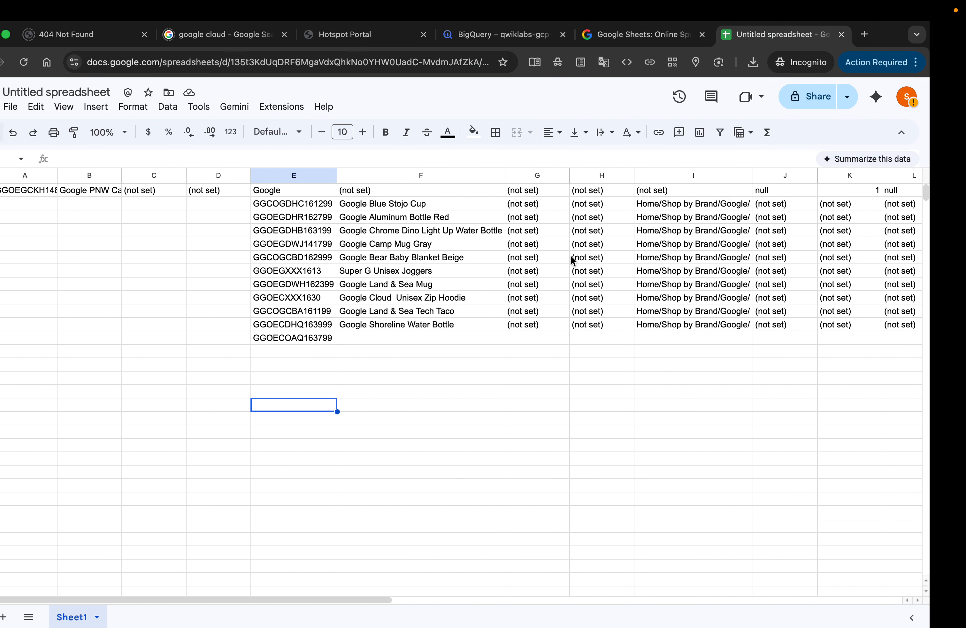
# Step: Switch back to BigQuery and examine the item_id and item_name values nested in row 19 of the query results
pyautogui.click(673, 41)
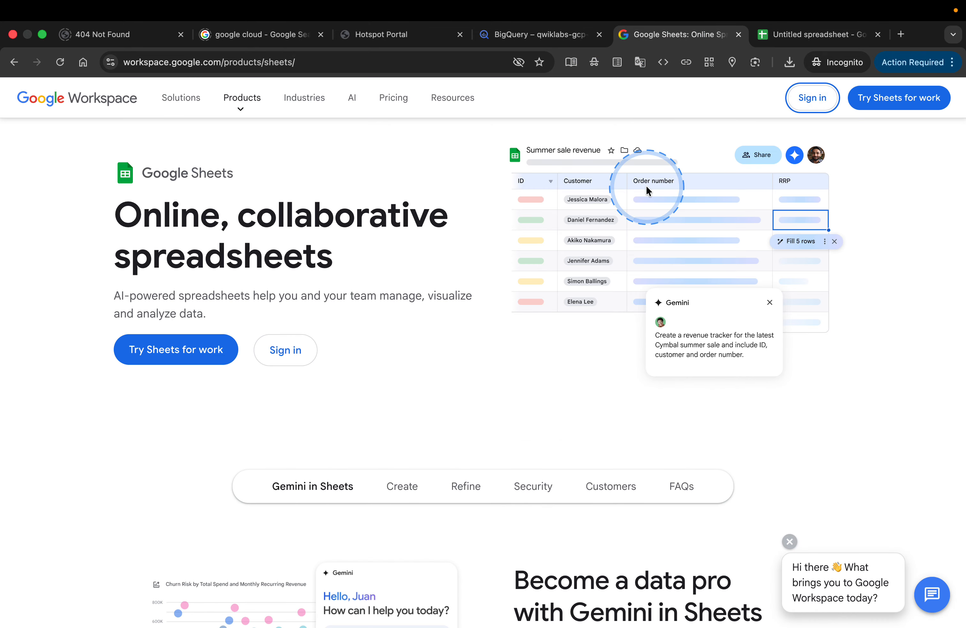
pyautogui.click(535, 39)
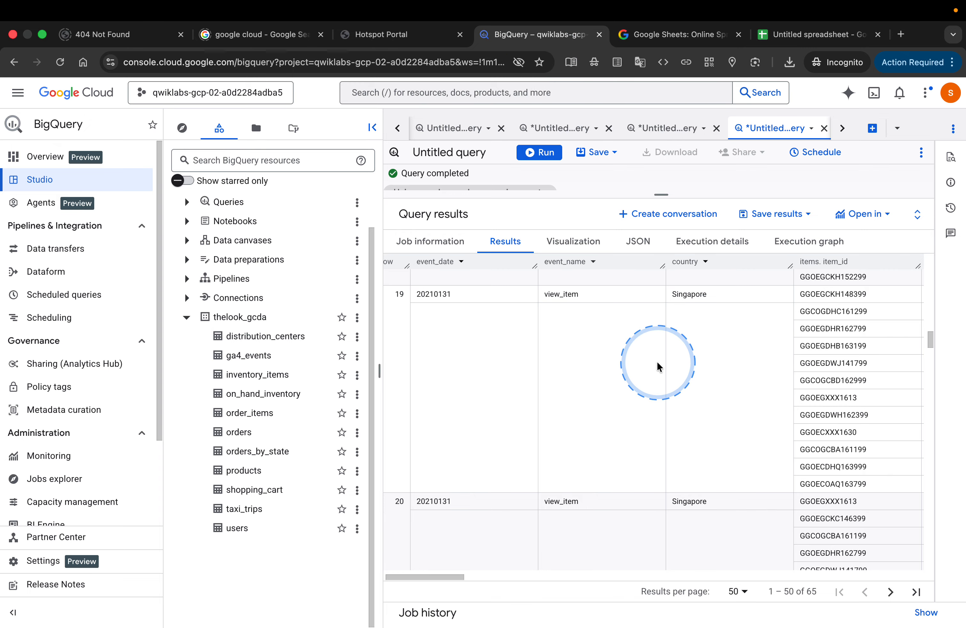
pyautogui.hscroll(6, 657, 360)
pyautogui.hscroll(7, 656, 360)
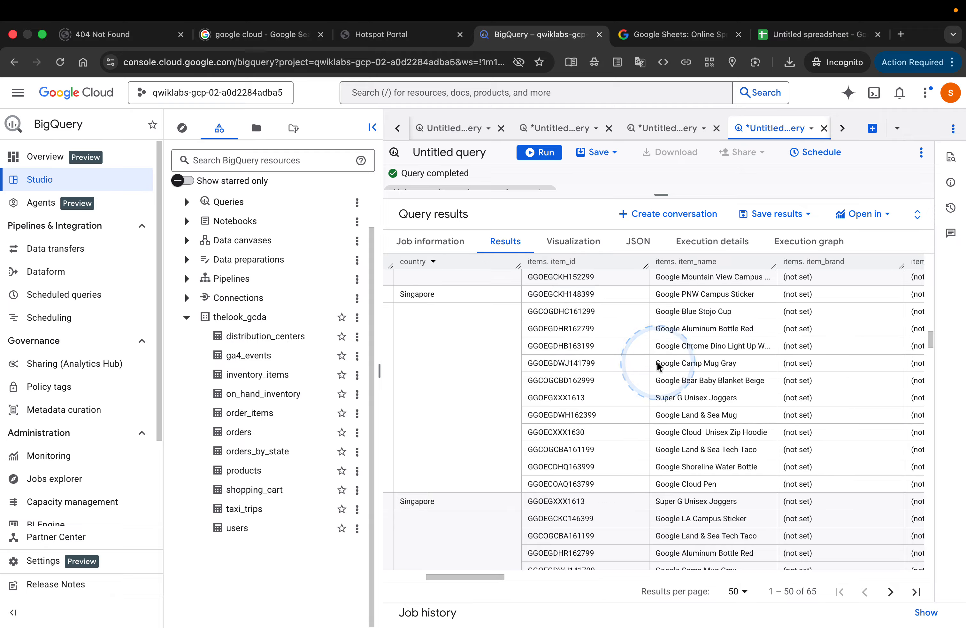
pyautogui.hscroll(1, 657, 360)
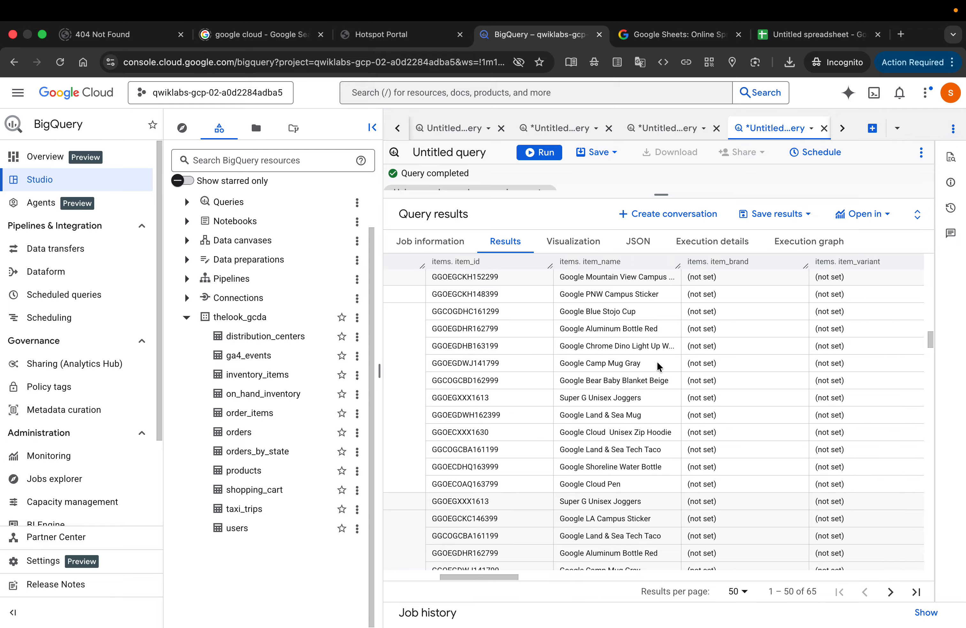
pyautogui.scroll(5, 657, 361)
pyautogui.scroll(-2, 657, 361)
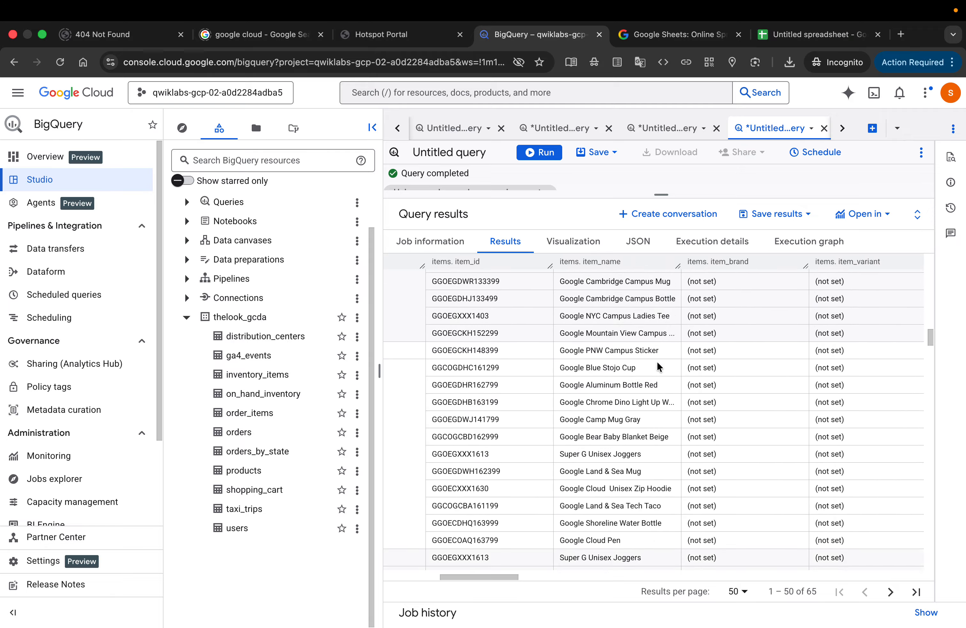
pyautogui.click(691, 349)
pyautogui.hscroll(-6, 691, 350)
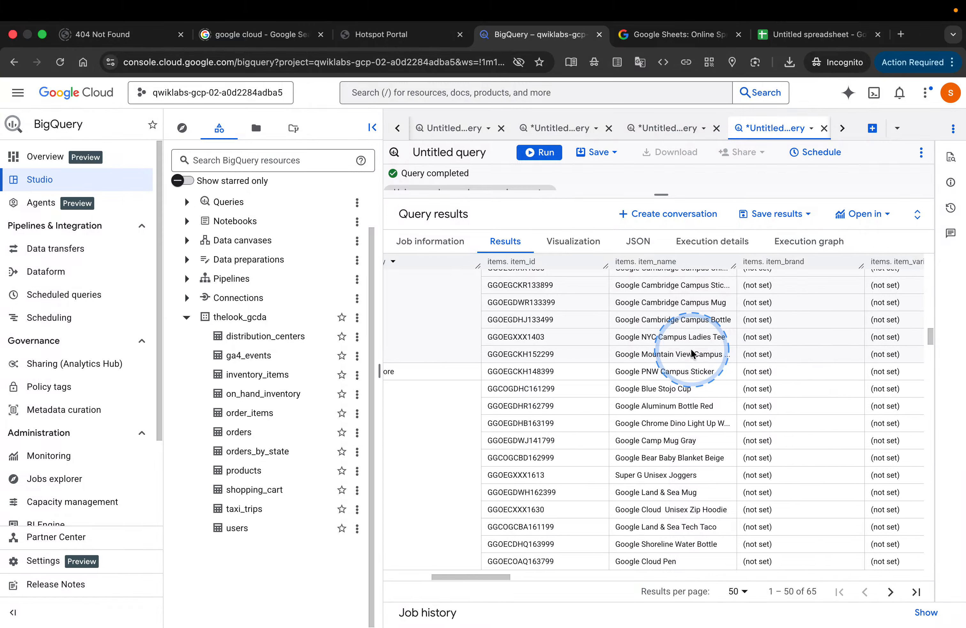
pyautogui.hscroll(-3, 690, 353)
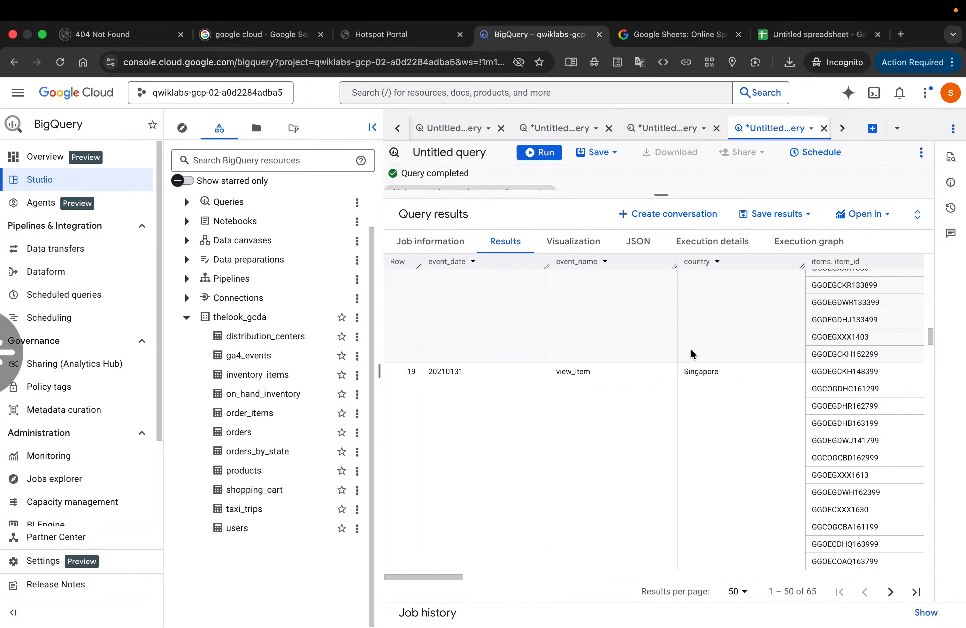
pyautogui.hscroll(6, 691, 353)
pyautogui.hscroll(4, 691, 348)
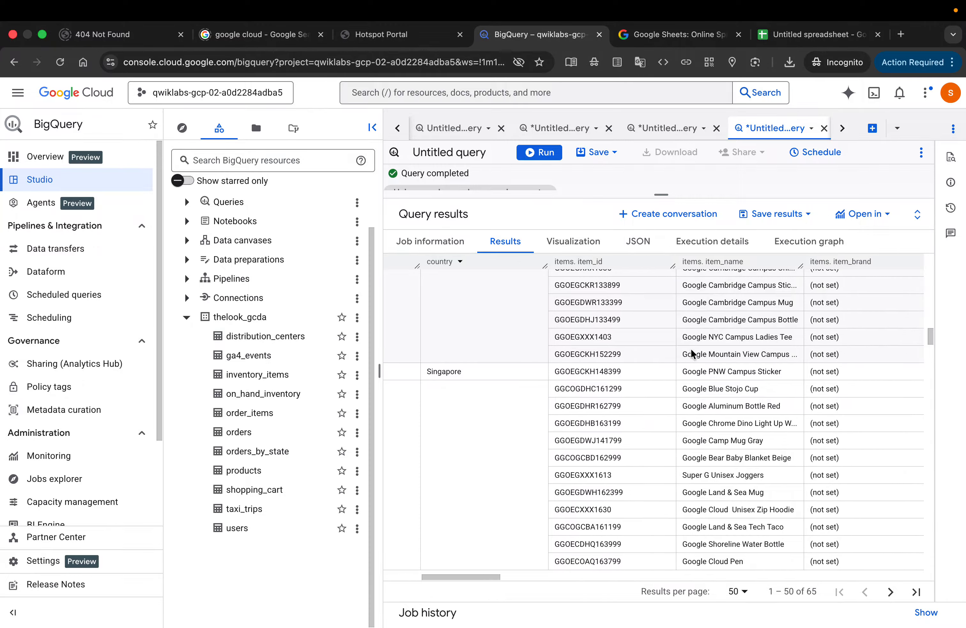
pyautogui.scroll(-3, 691, 347)
pyautogui.click(732, 341)
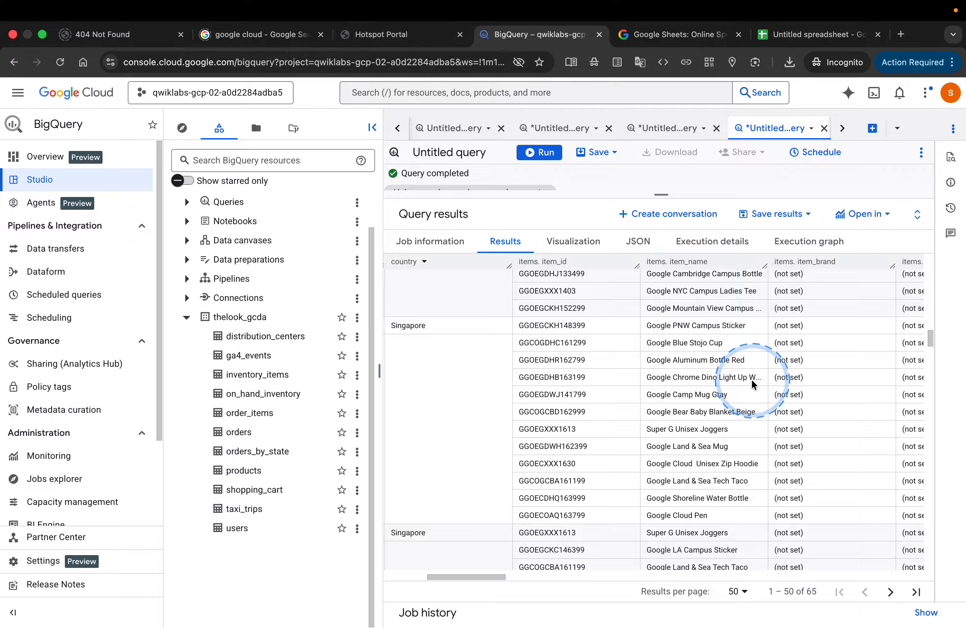
# Step: Copy the first item_name in row 19, Google PNW Campus Sticker, from the query results
pyautogui.click(646, 325)
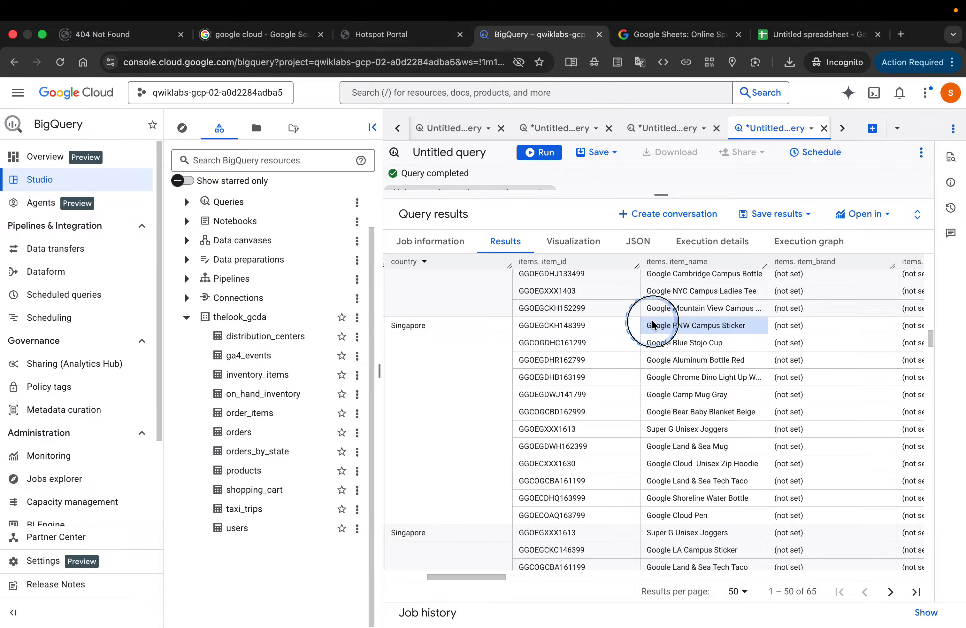
pyautogui.click(743, 326)
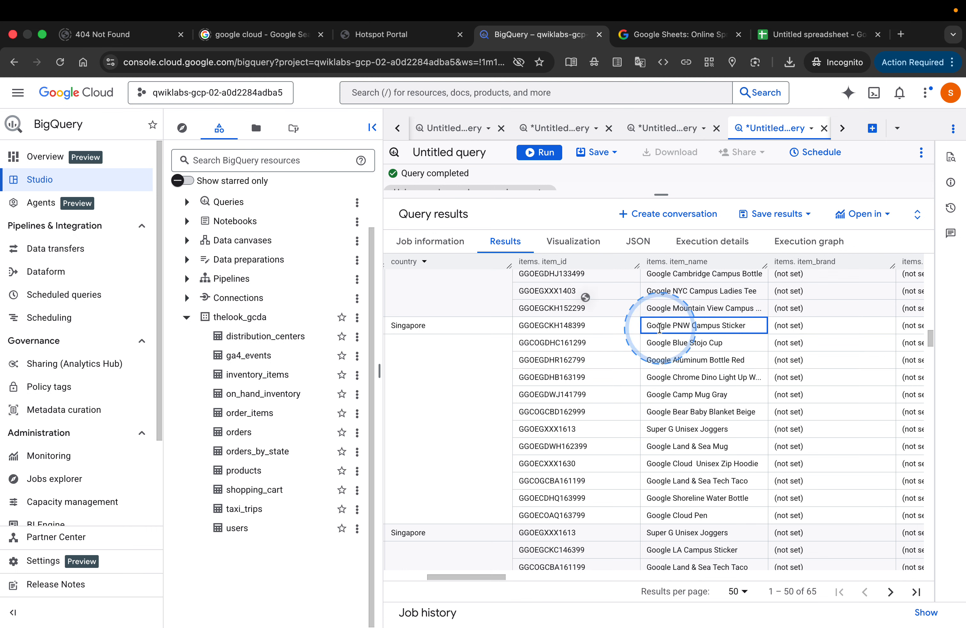
pyautogui.moveTo(644, 328); pyautogui.dragTo(752, 334)
pyautogui.press('super+c')
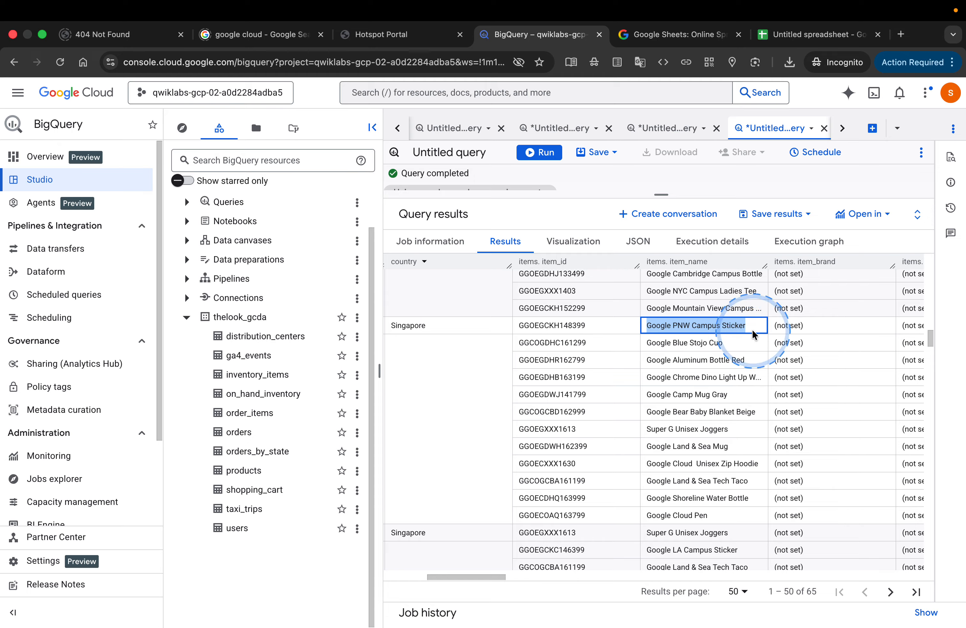
pyautogui.click(725, 345)
pyautogui.moveTo(645, 325); pyautogui.dragTo(726, 409)
pyautogui.click(726, 408)
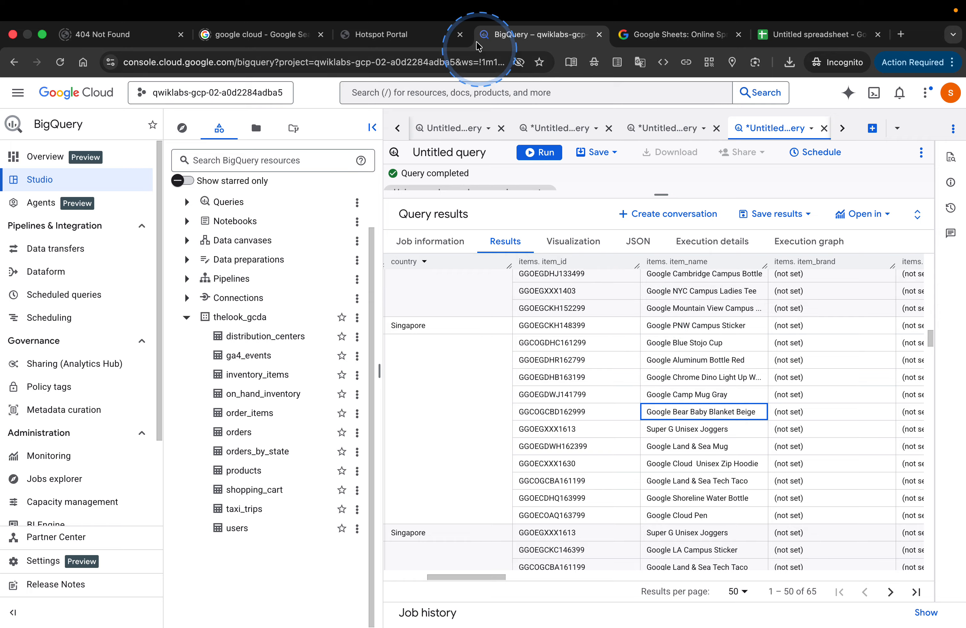
# Step: Switch to the spreadsheet and paste Google PNW Campus Sticker into cell F1 in place of (not set)
pyautogui.click(779, 36)
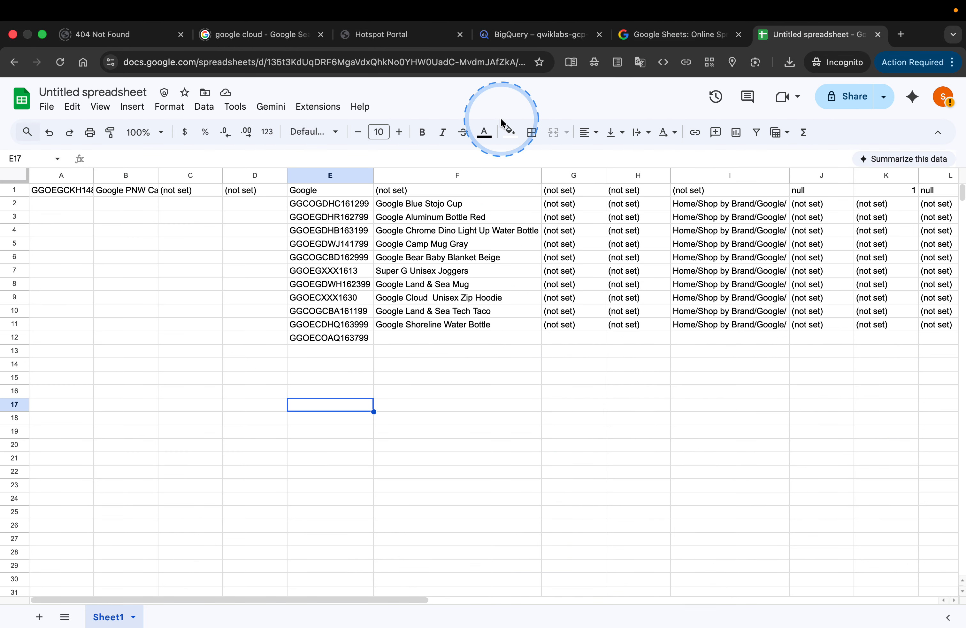
pyautogui.click(454, 192)
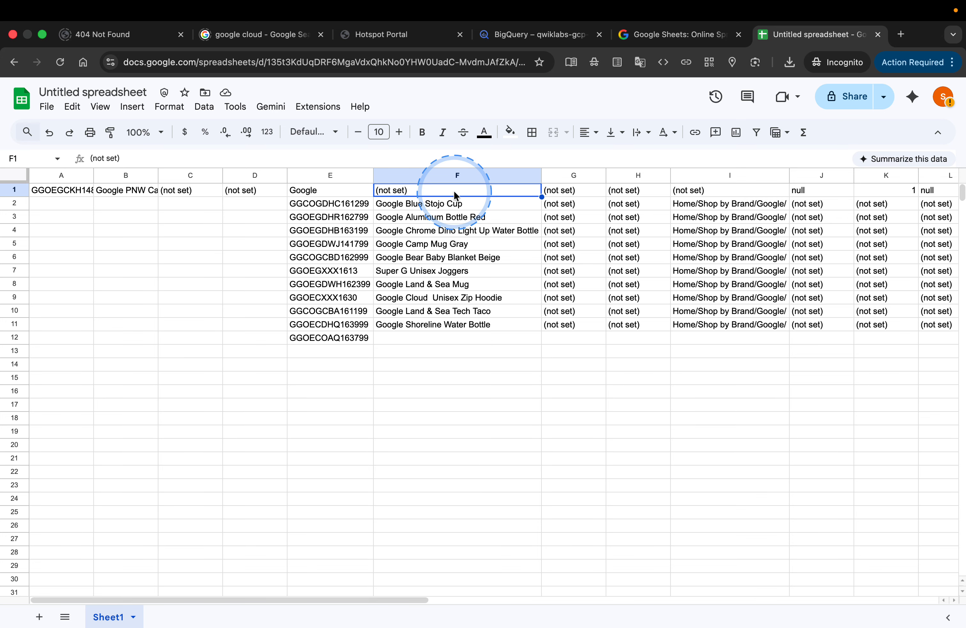
pyautogui.press('super+v')
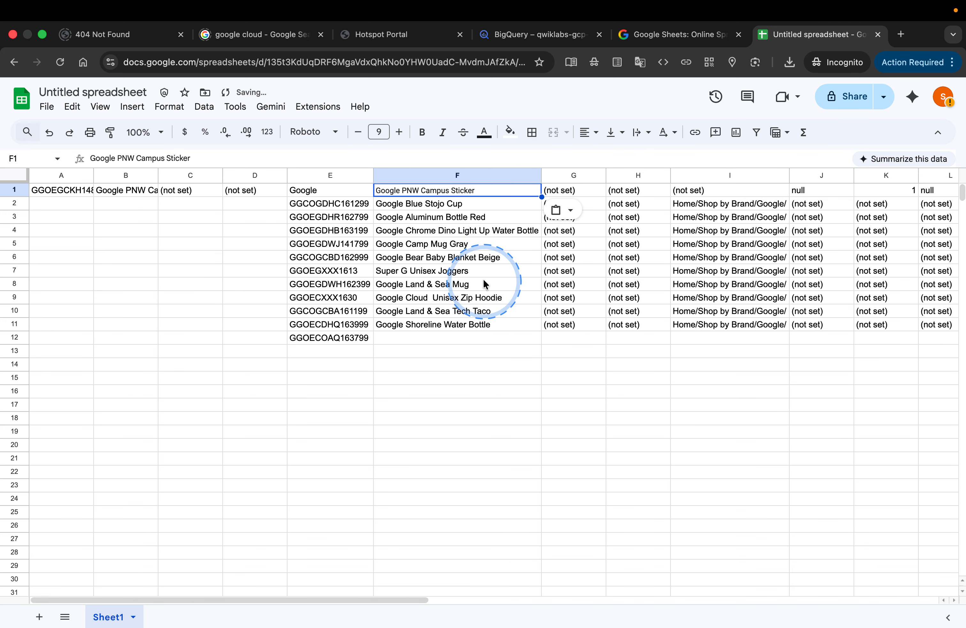
# Step: Sort the sheet A to Z by the item names in column F, and clear the column selection
pyautogui.click(453, 174)
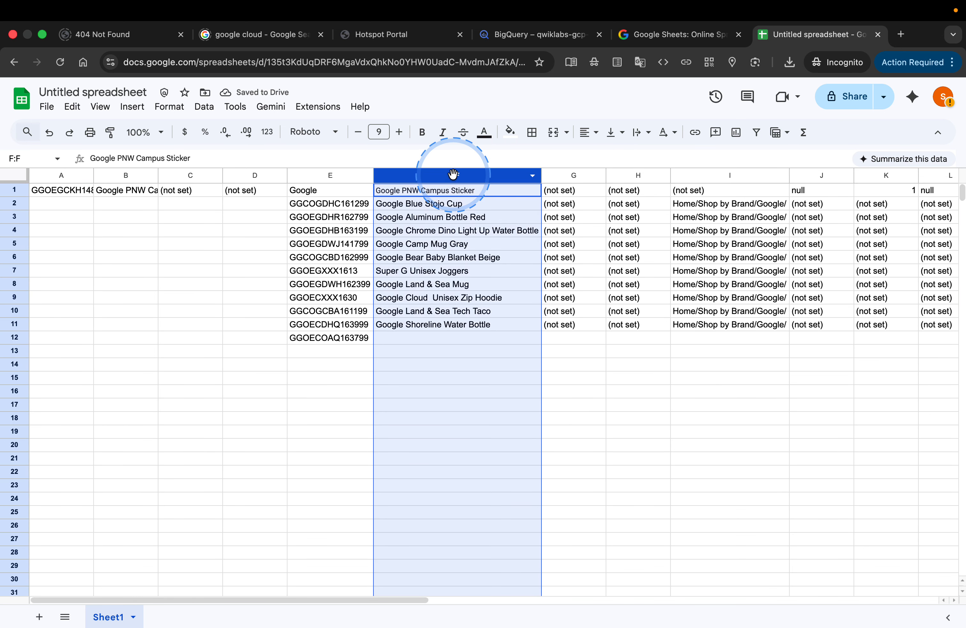
pyautogui.click(531, 175)
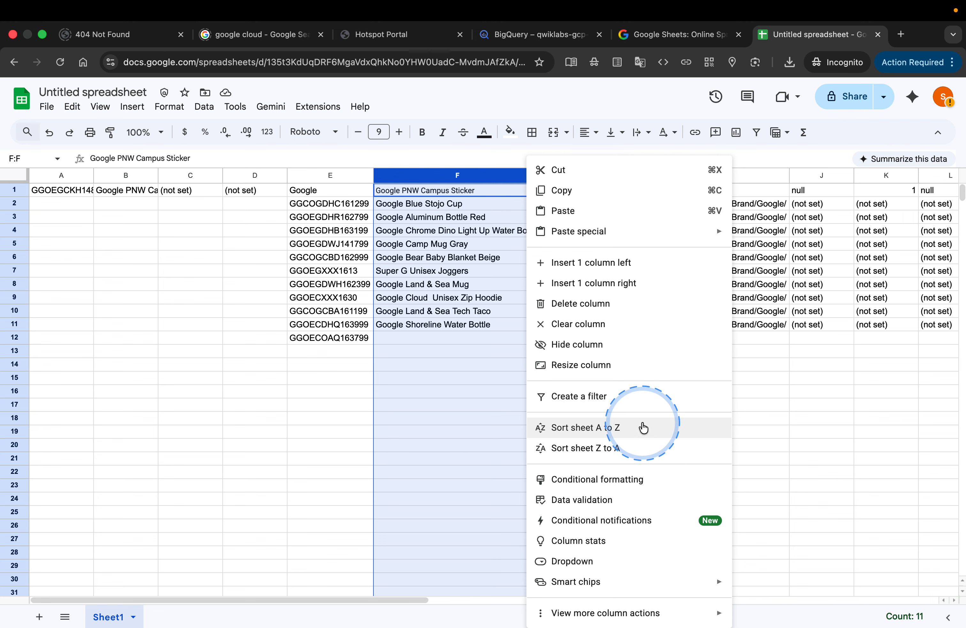
pyautogui.click(662, 436)
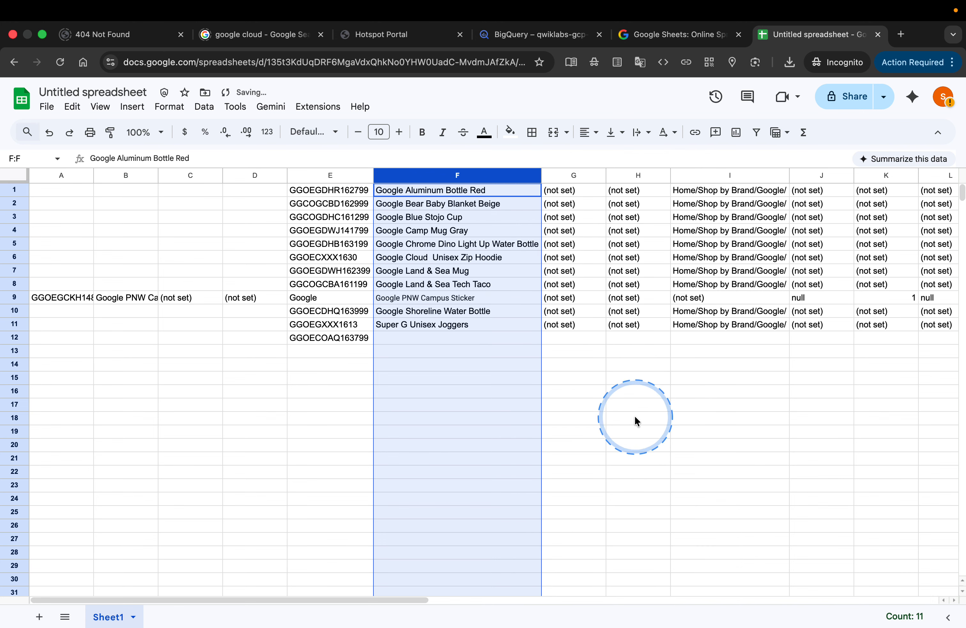
pyautogui.click(354, 381)
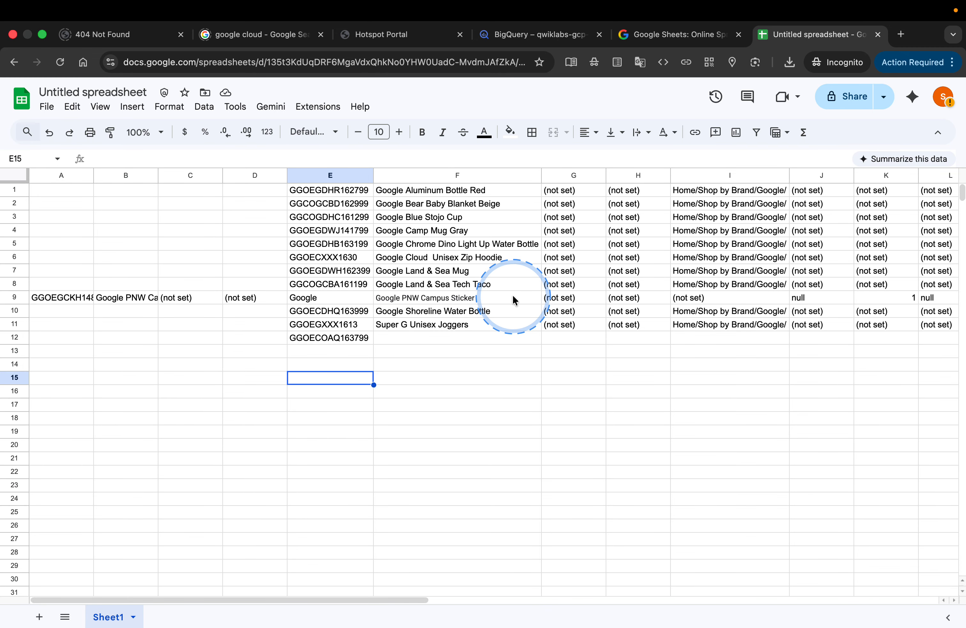
# Step: Switch to the Google Skills lab page and read the Task 4 questions on row 19's nested items and the query's row count
pyautogui.hotkey('ctrl', 'Left')
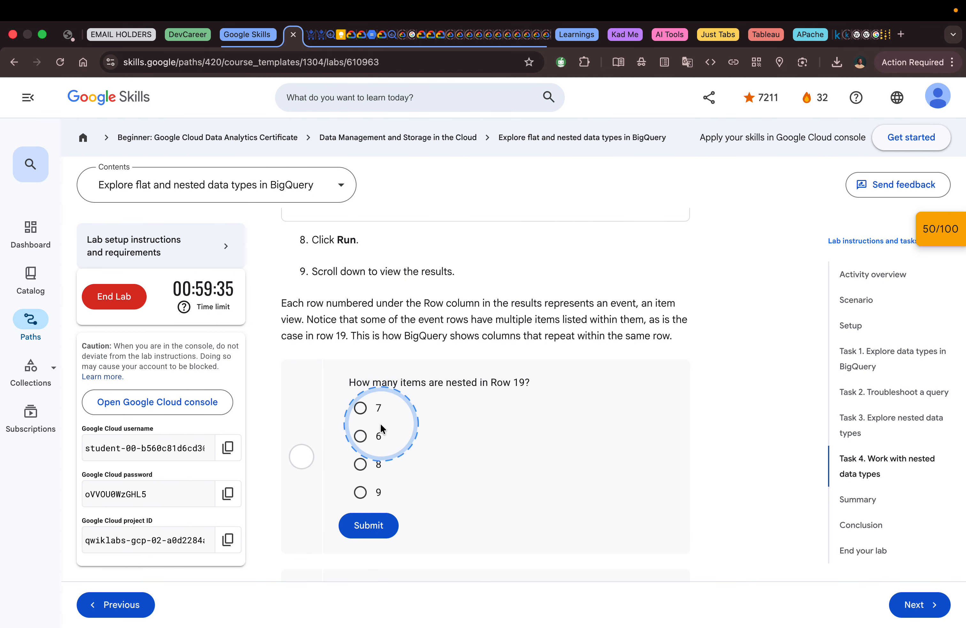
pyautogui.scroll(-2, 405, 489)
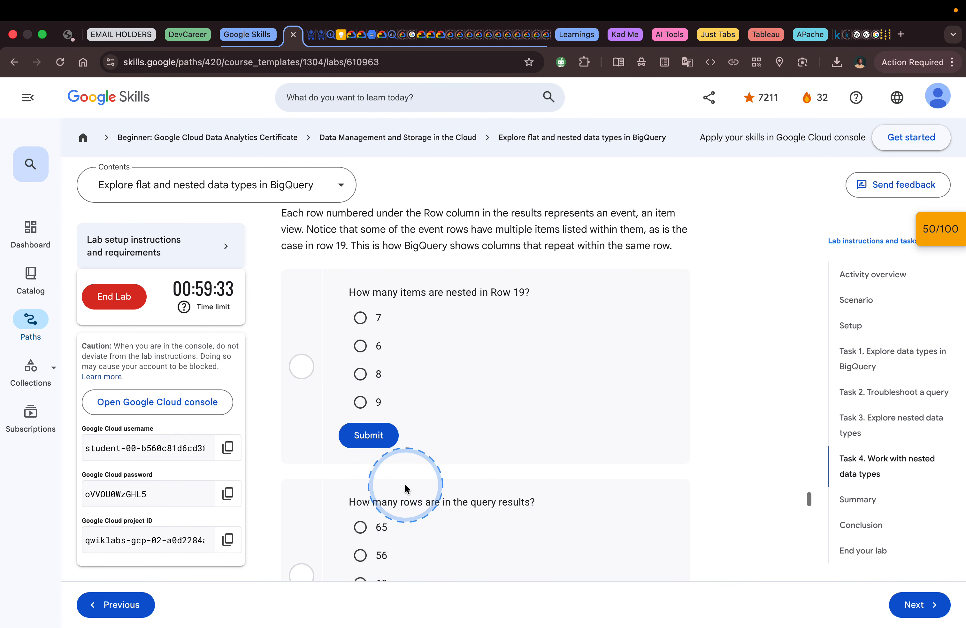
pyautogui.scroll(-3, 405, 487)
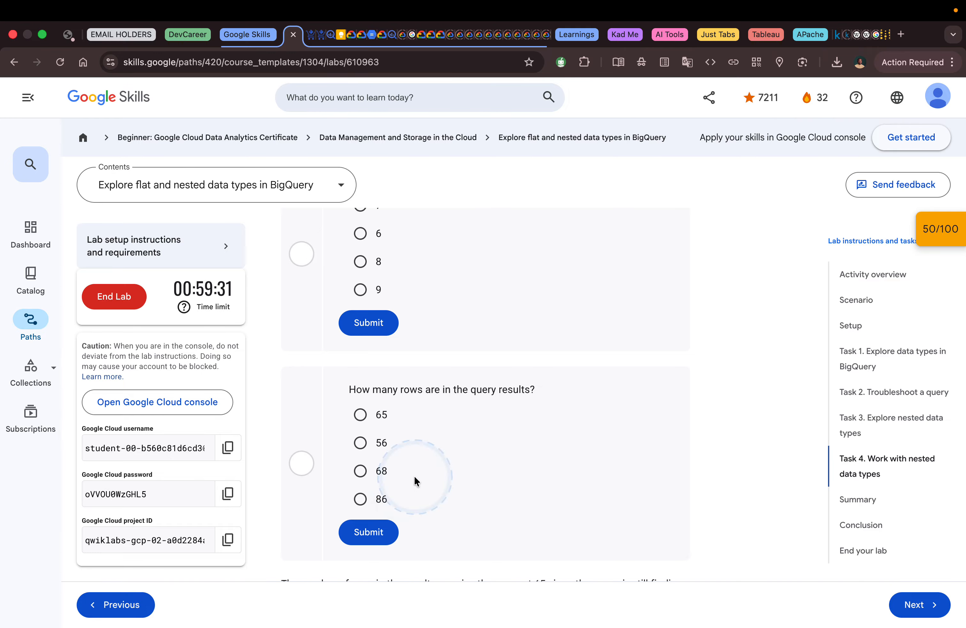
# Step: Switch back to BigQuery and examine the nested brand, variant and category columns for the items around row 19
pyautogui.hotkey('ctrl', 'Right')
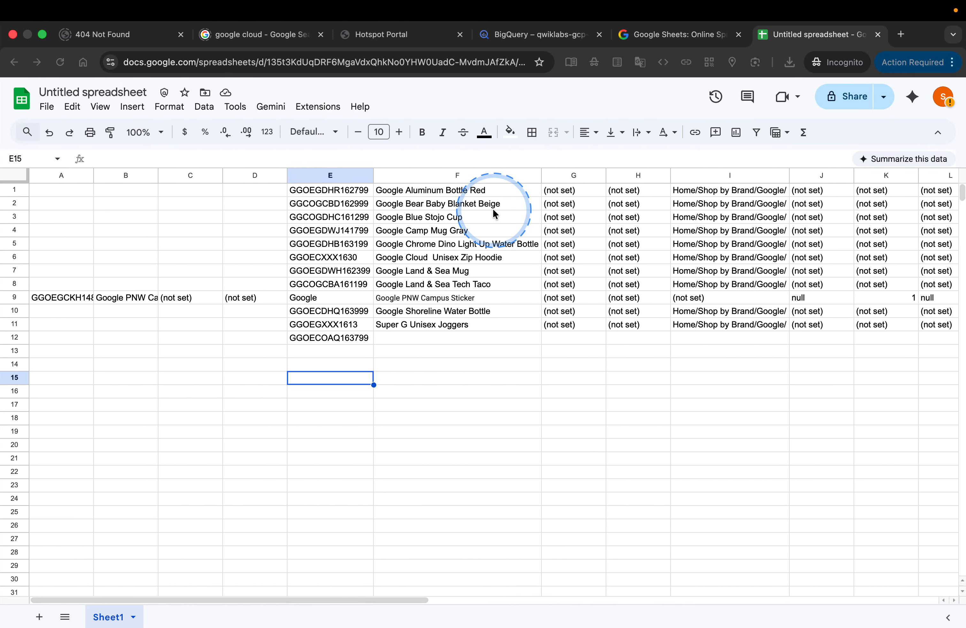
pyautogui.click(571, 35)
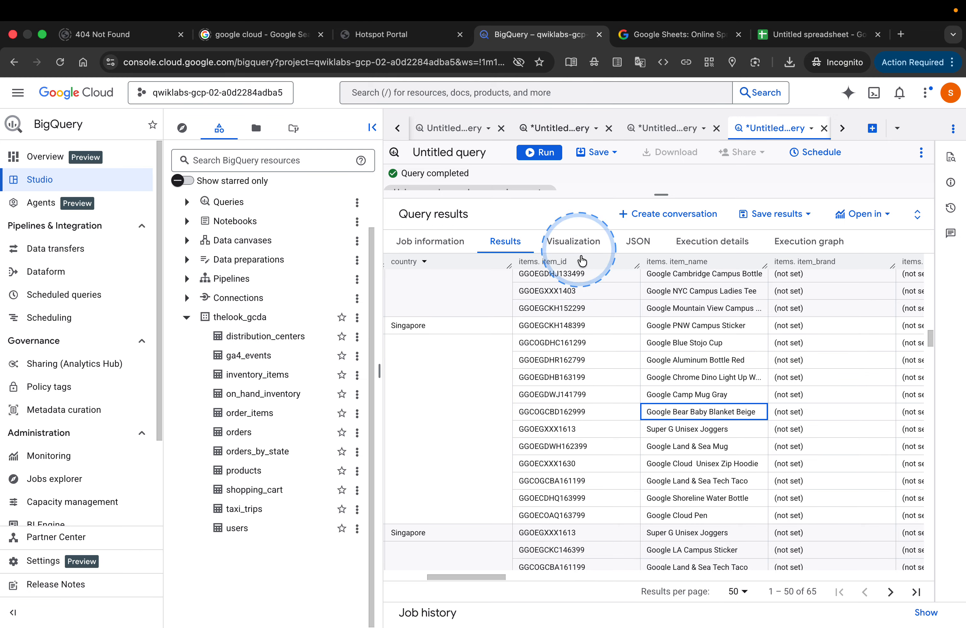
pyautogui.hscroll(5, 602, 315)
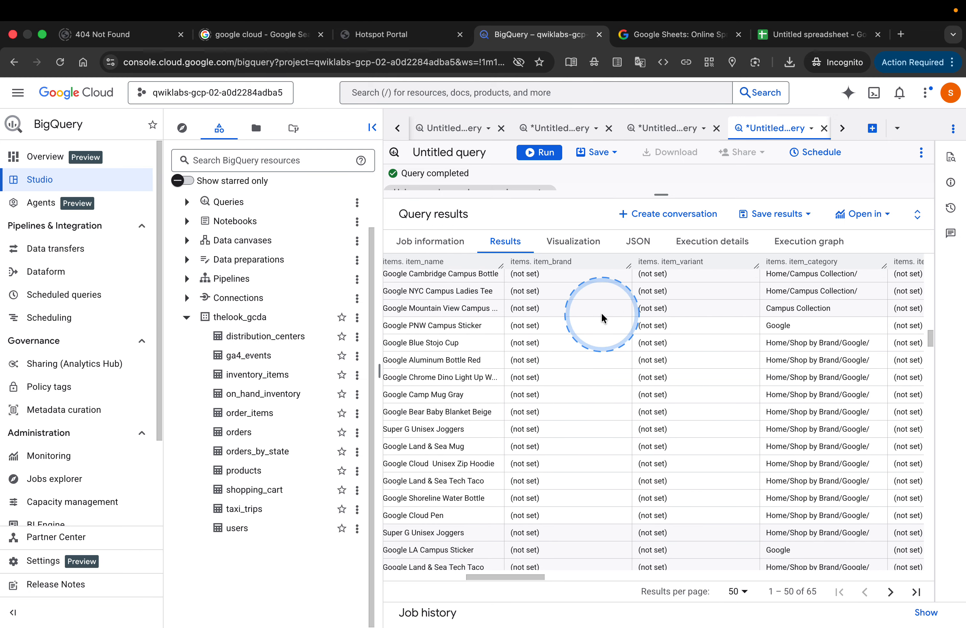
pyautogui.hscroll(2, 601, 312)
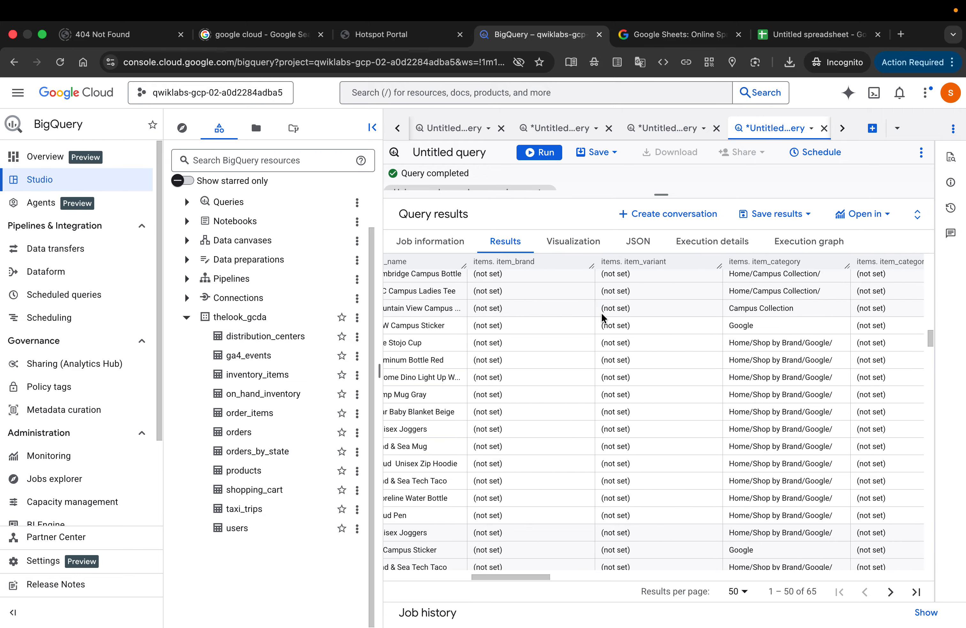
pyautogui.scroll(1, 601, 312)
pyautogui.scroll(-3, 601, 316)
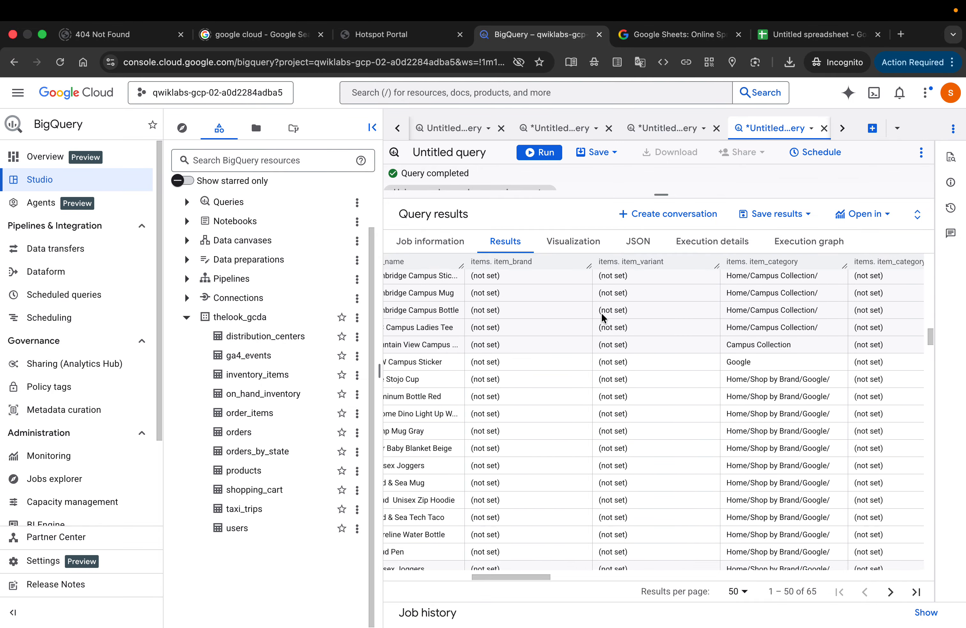
pyautogui.hscroll(-5, 602, 316)
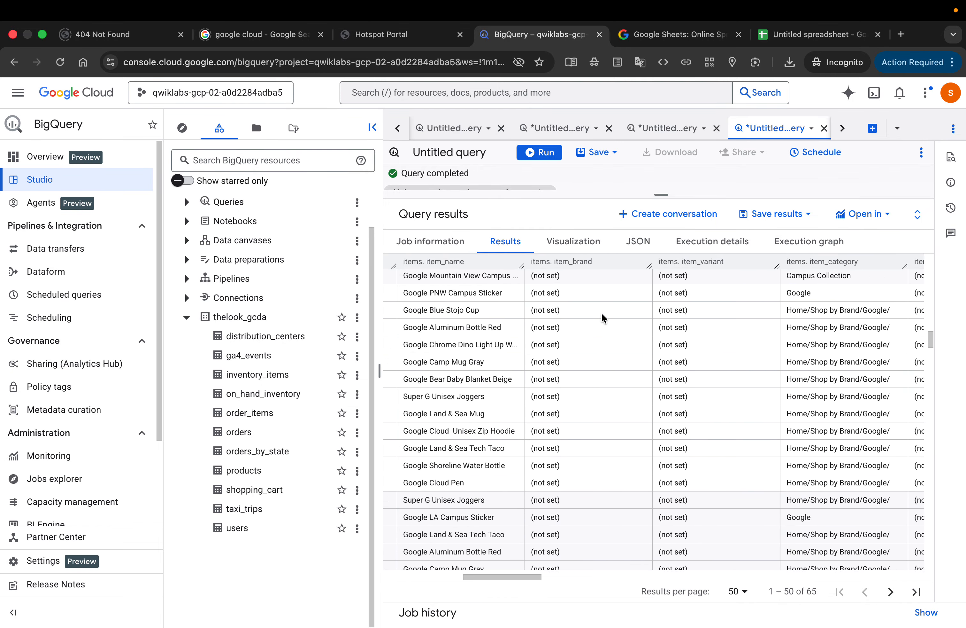
pyautogui.scroll(5, 602, 312)
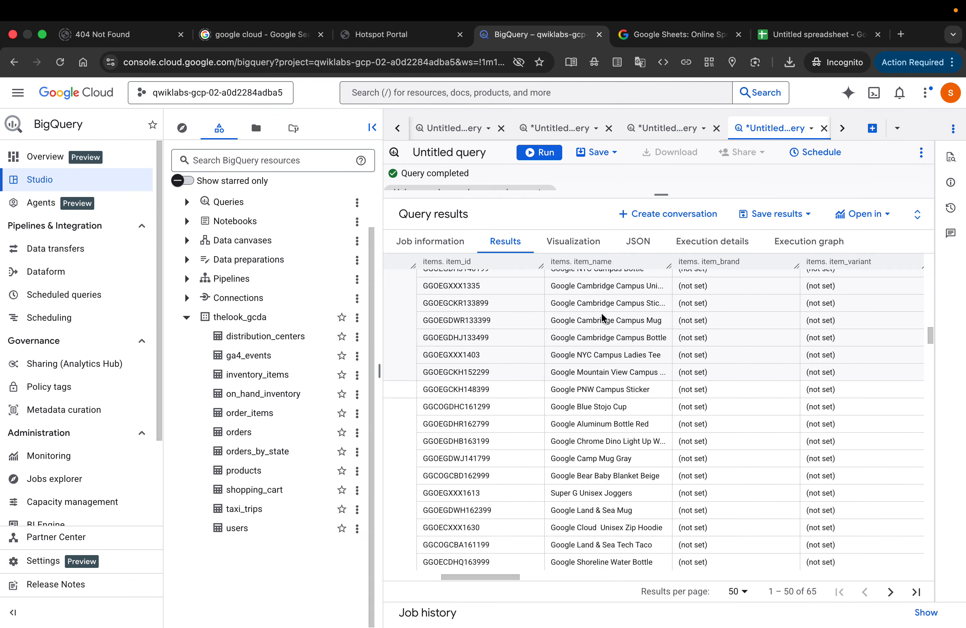
pyautogui.scroll(1, 602, 315)
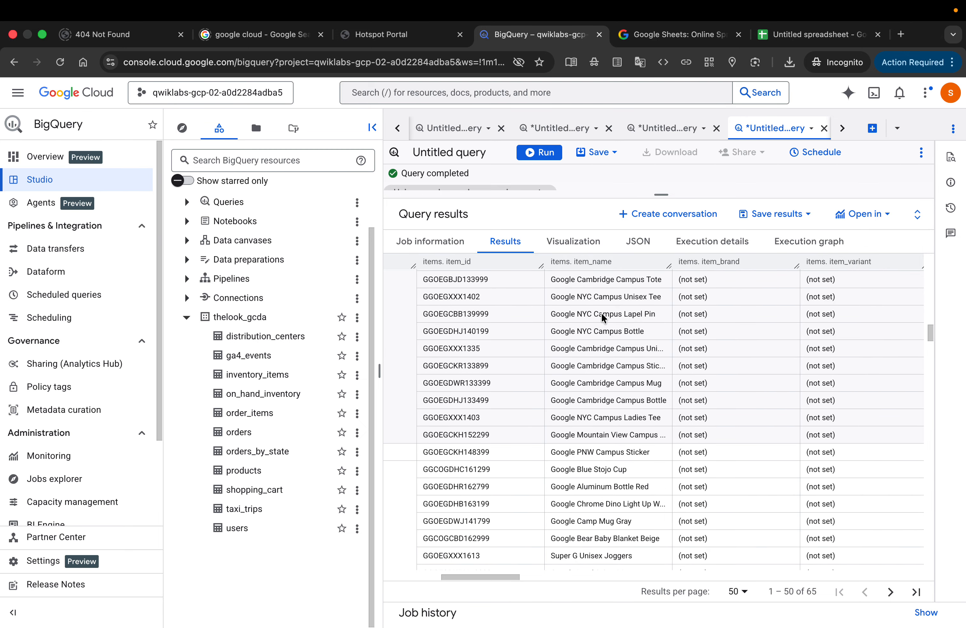
pyautogui.hscroll(8, 602, 317)
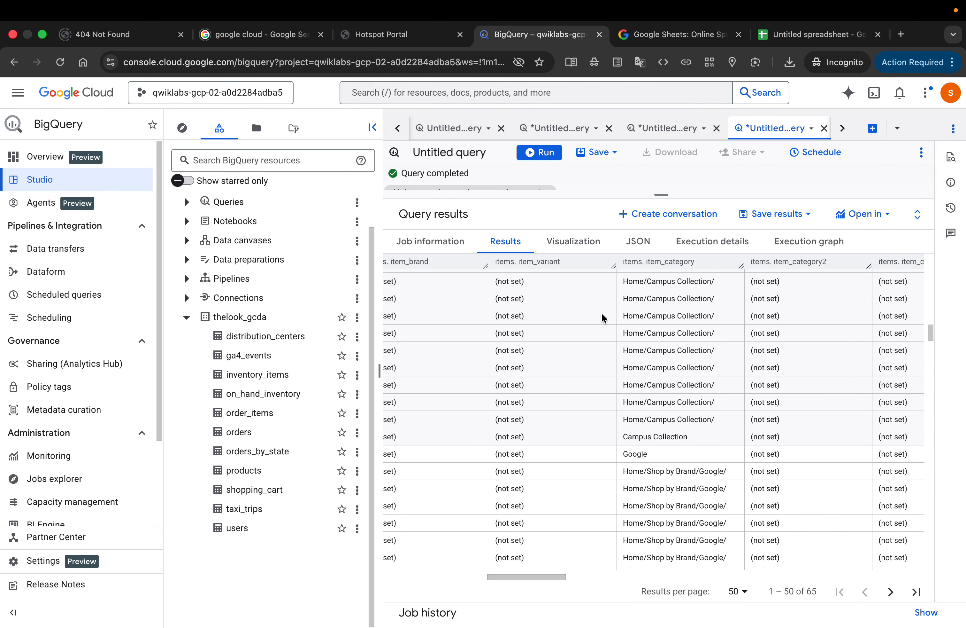
pyautogui.hscroll(4, 602, 317)
pyautogui.hscroll(10, 602, 315)
pyautogui.scroll(1, 602, 316)
pyautogui.hscroll(-10, 602, 315)
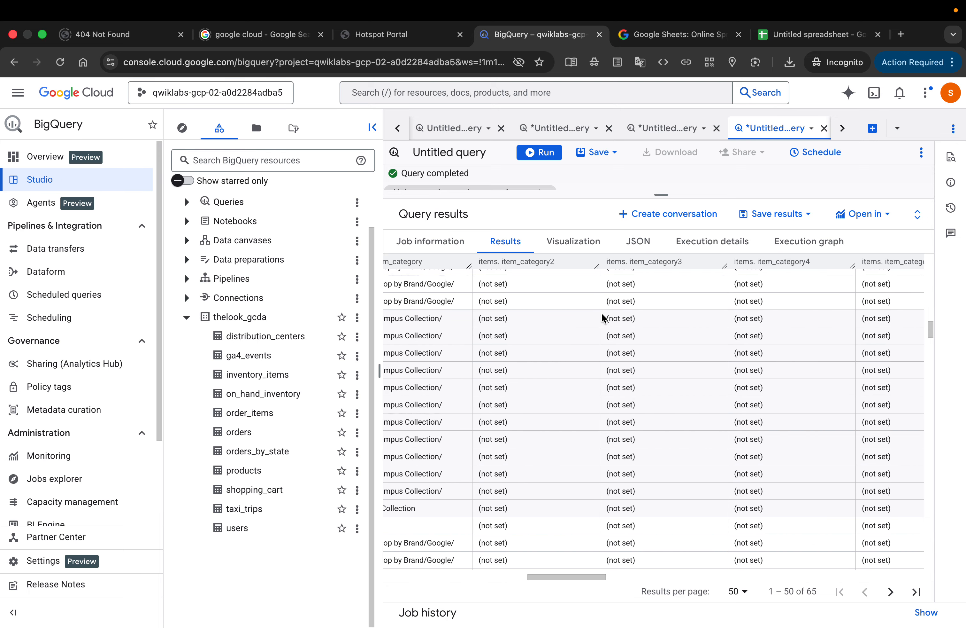
pyautogui.hscroll(-5, 604, 318)
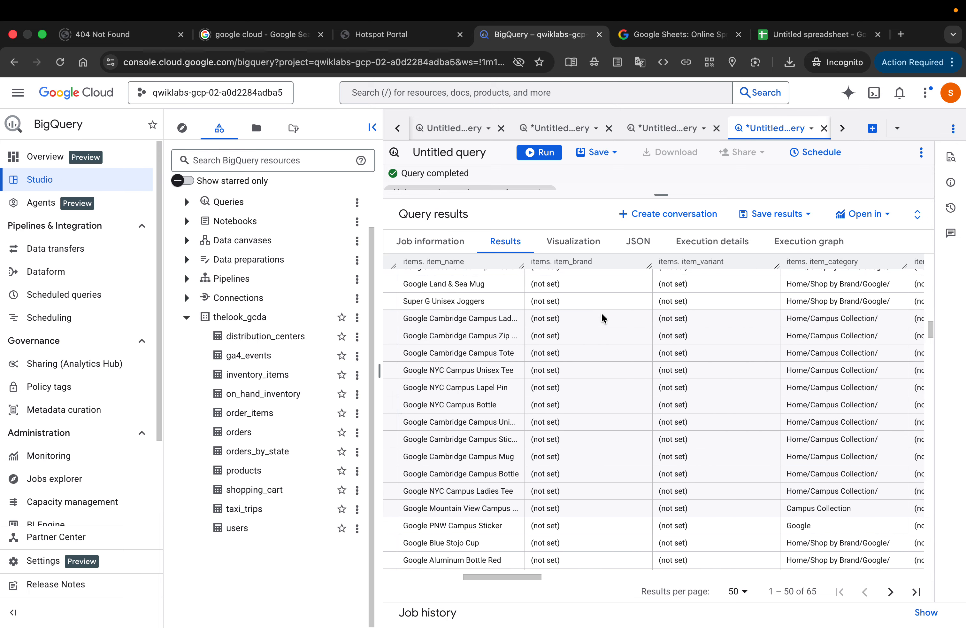
pyautogui.hscroll(-7, 602, 318)
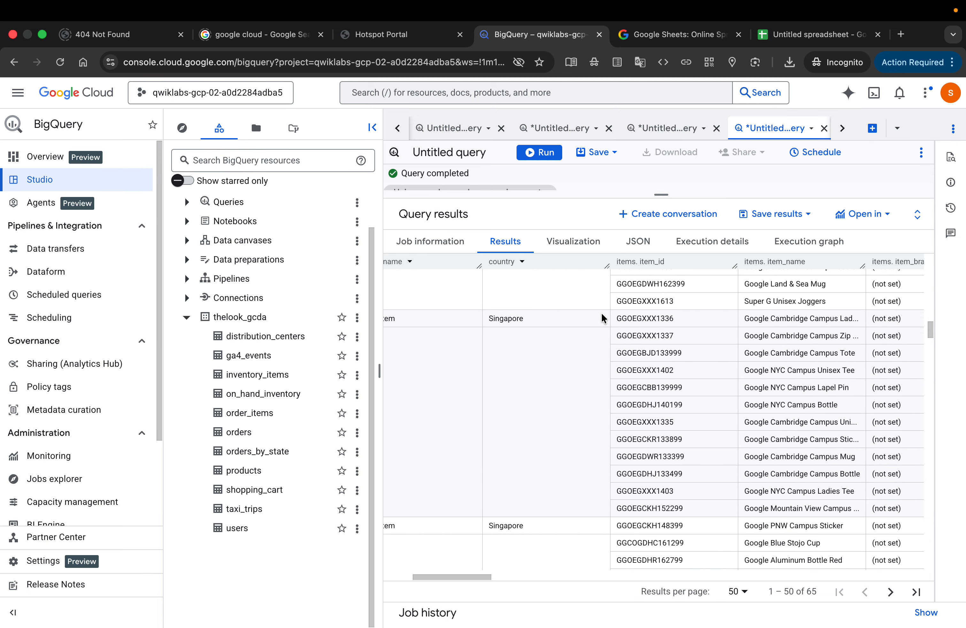
# Step: Locate row 19 in the query results and check its nested item_id and item_name values against the neighbouring rows
pyautogui.scroll(-5, 602, 318)
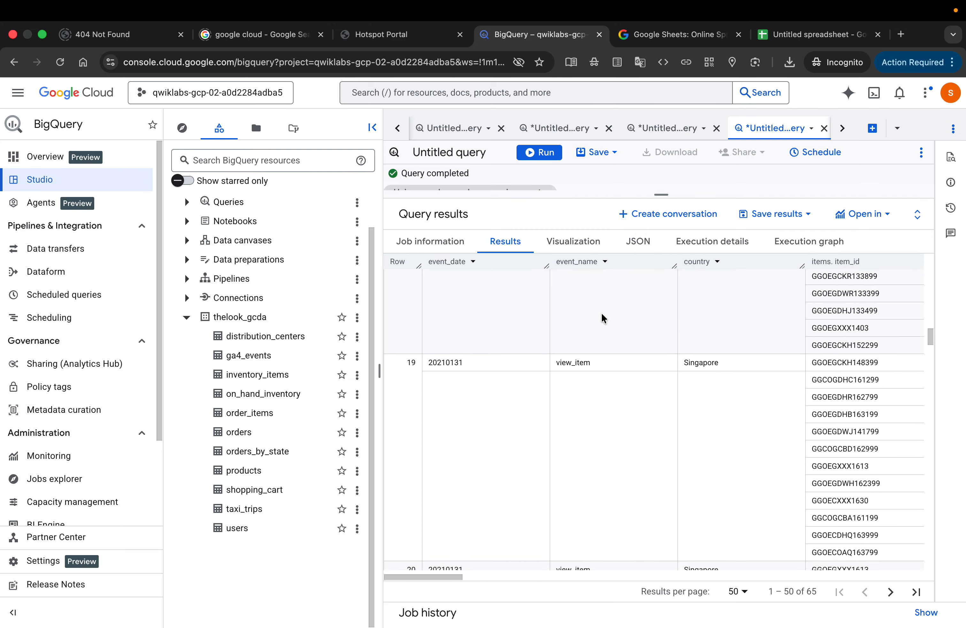
pyautogui.scroll(1, 601, 314)
pyautogui.hscroll(5, 601, 313)
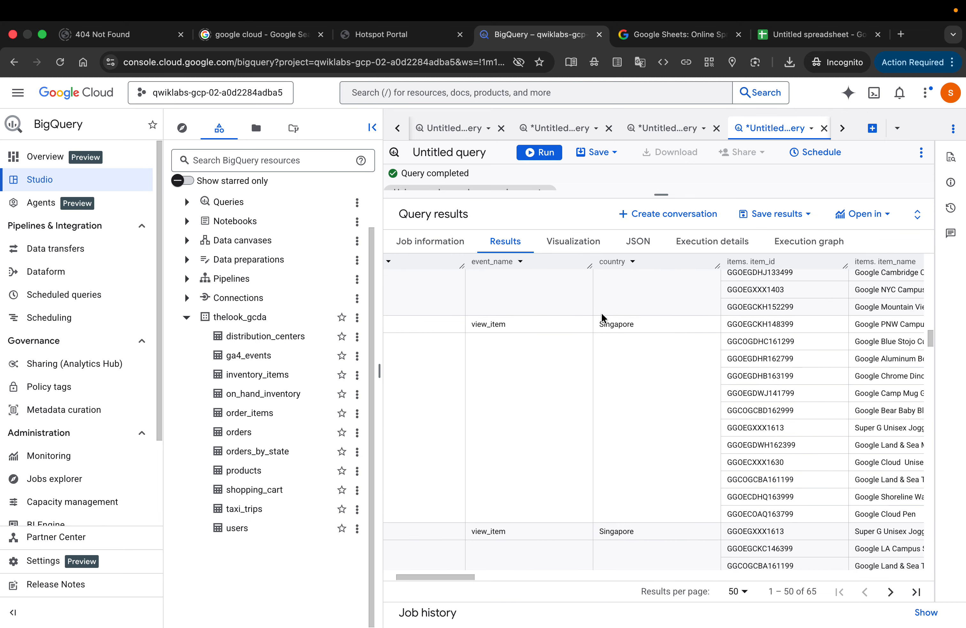
pyautogui.hscroll(3, 602, 317)
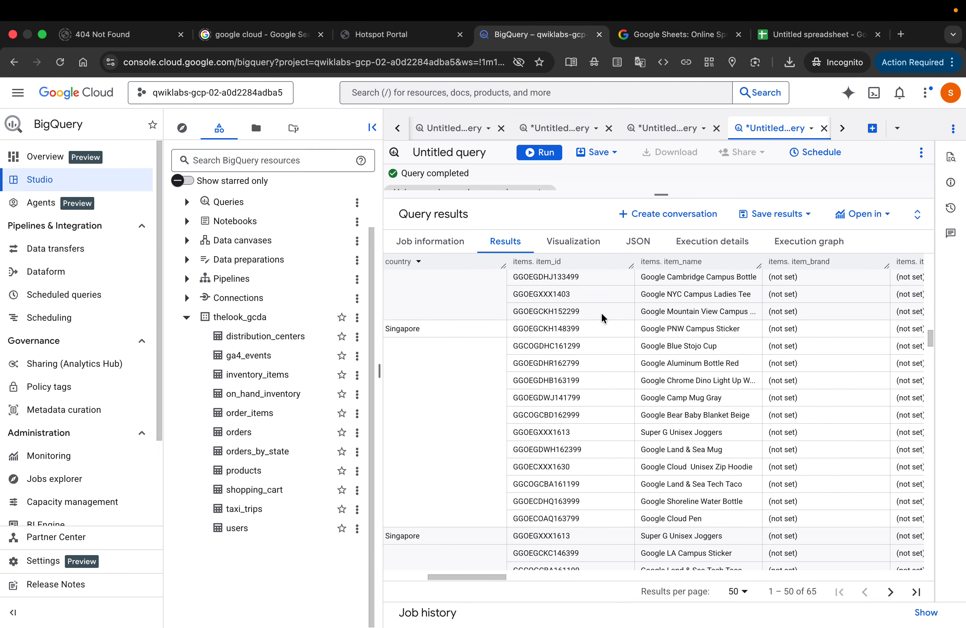
pyautogui.hscroll(2, 601, 312)
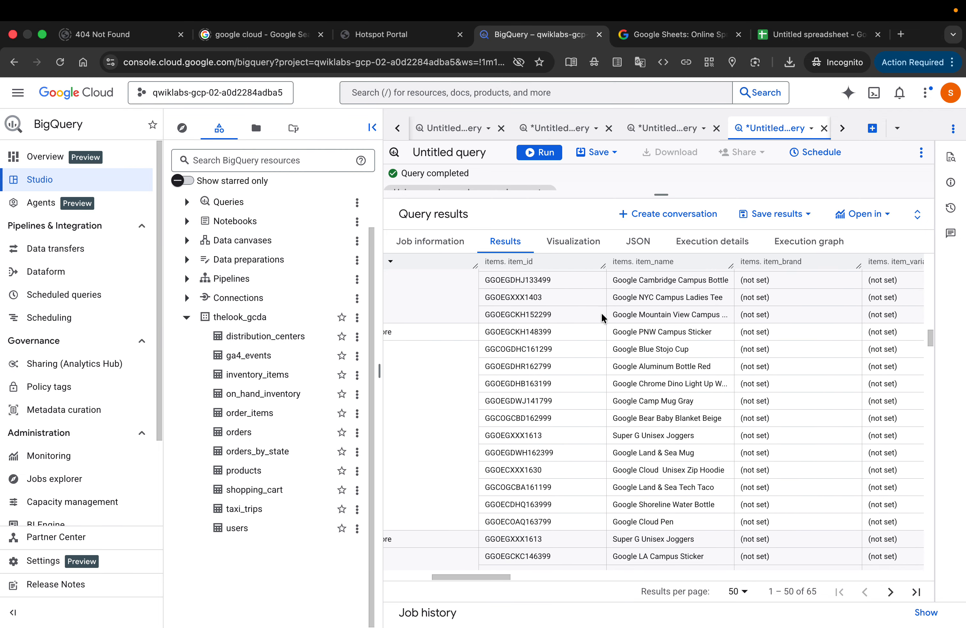
pyautogui.hscroll(2, 601, 313)
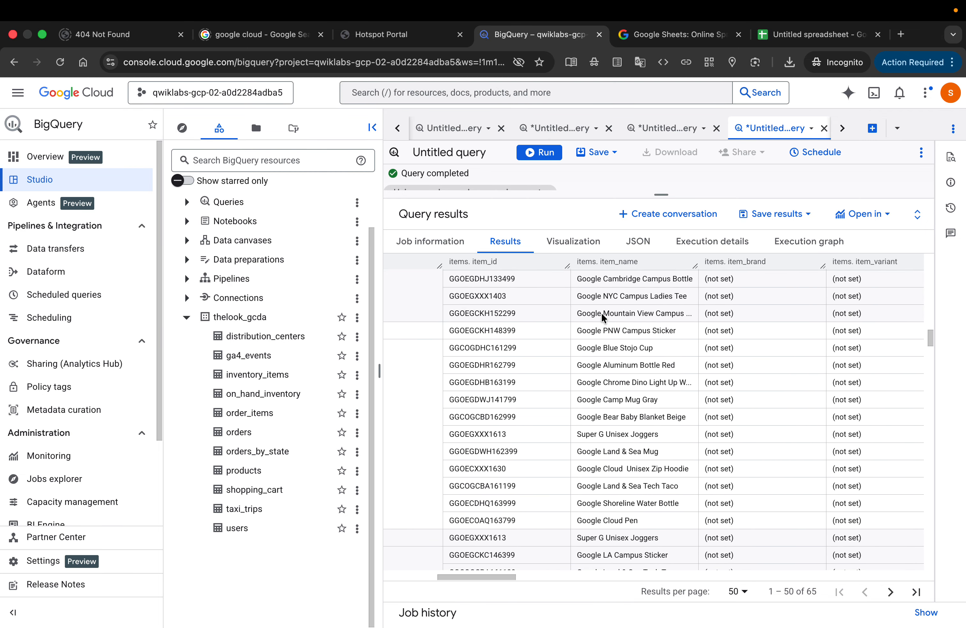
pyautogui.scroll(-1, 602, 313)
pyautogui.scroll(2, 601, 313)
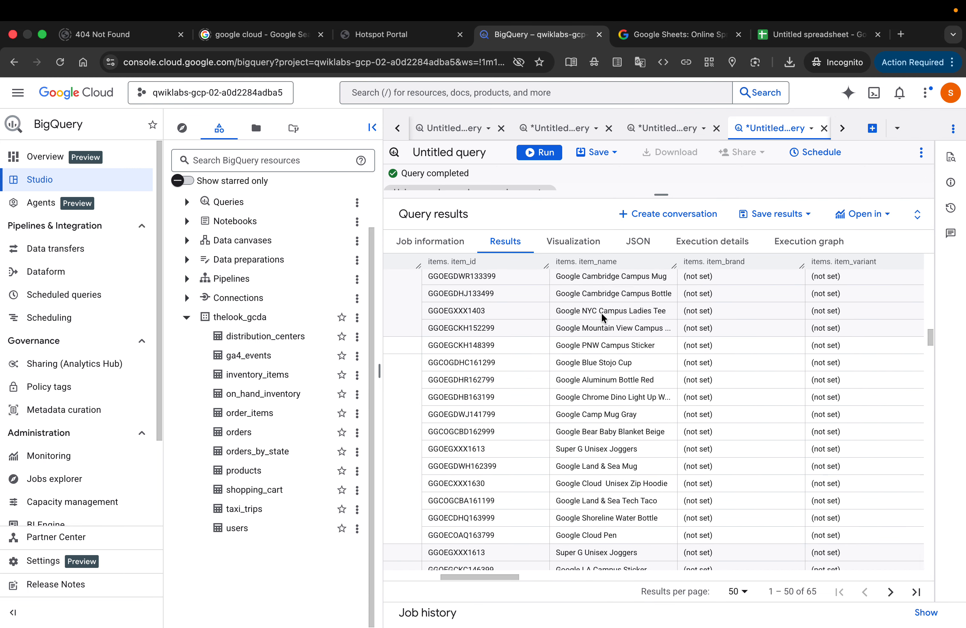
pyautogui.hscroll(2, 601, 312)
pyautogui.hscroll(2, 601, 312)
pyautogui.scroll(-1, 601, 312)
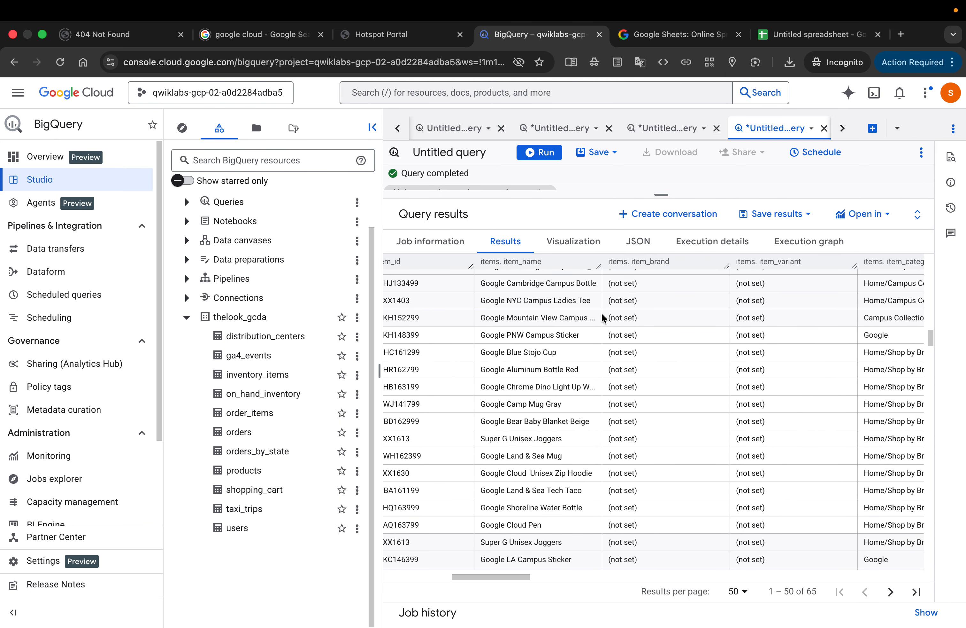
pyautogui.scroll(1, 601, 312)
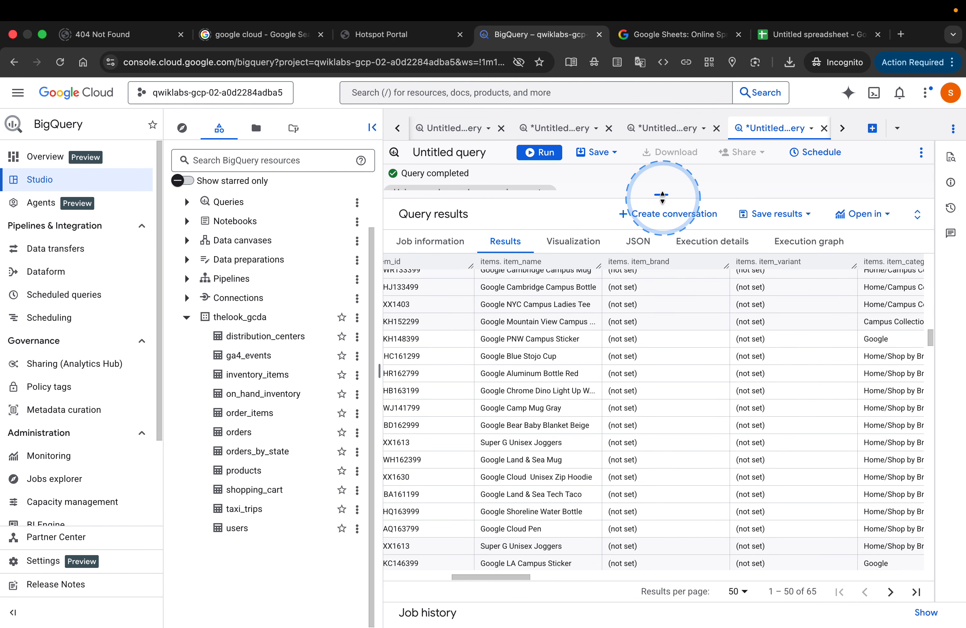
# Step: Enlarge the query editor to review the SQL for Singapore view_item events, and restore the tall results pane
pyautogui.moveTo(662, 197); pyautogui.dragTo(753, 455)
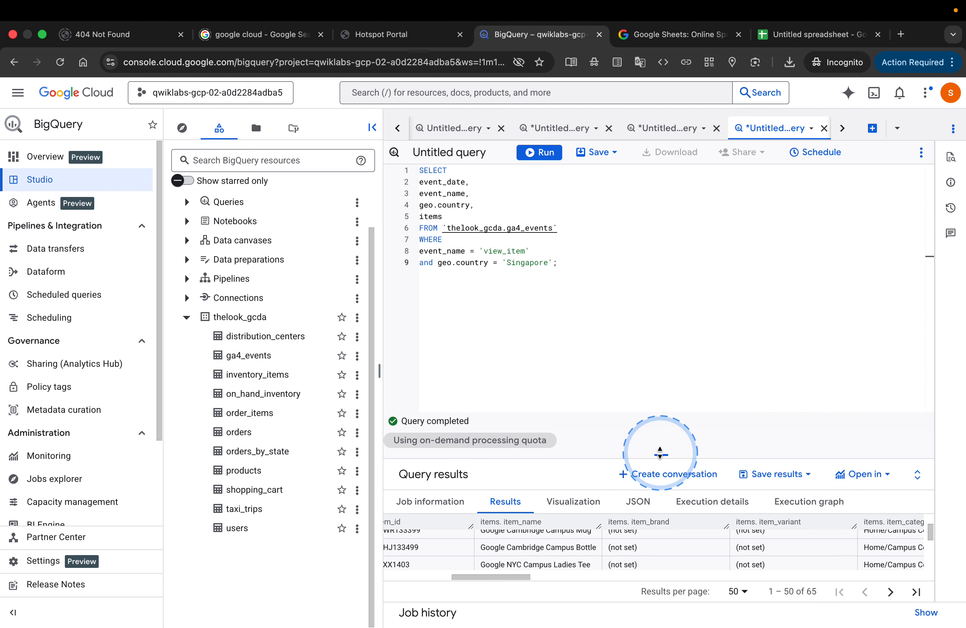
pyautogui.moveTo(660, 454); pyautogui.dragTo(626, 182)
# Step: Compare rows 19 to 21, and examine row 19's nested item fields from item_id through price, quantity, coupon and promotion columns
pyautogui.scroll(-10, 633, 324)
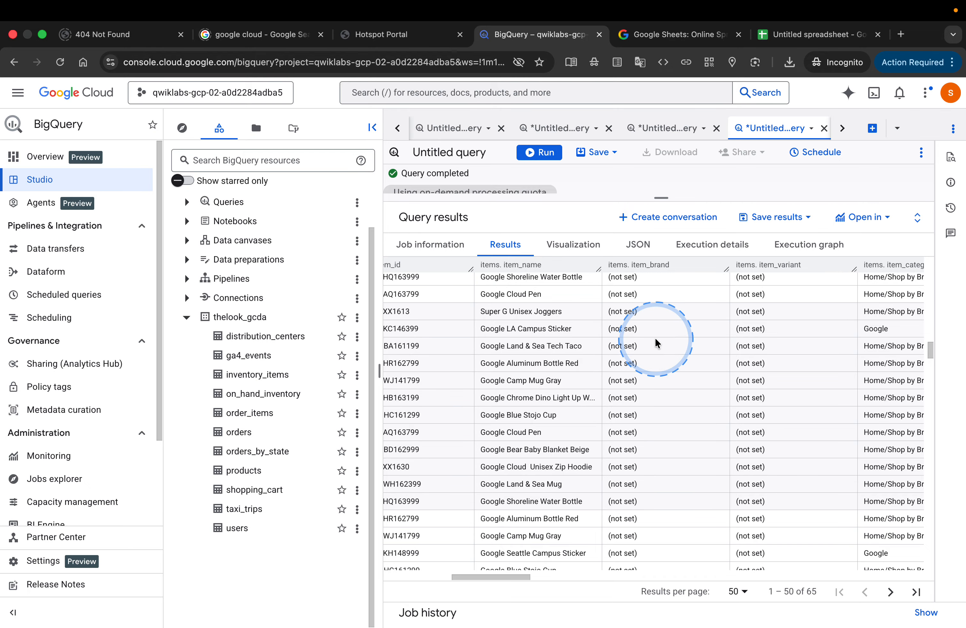
pyautogui.hscroll(-10, 655, 337)
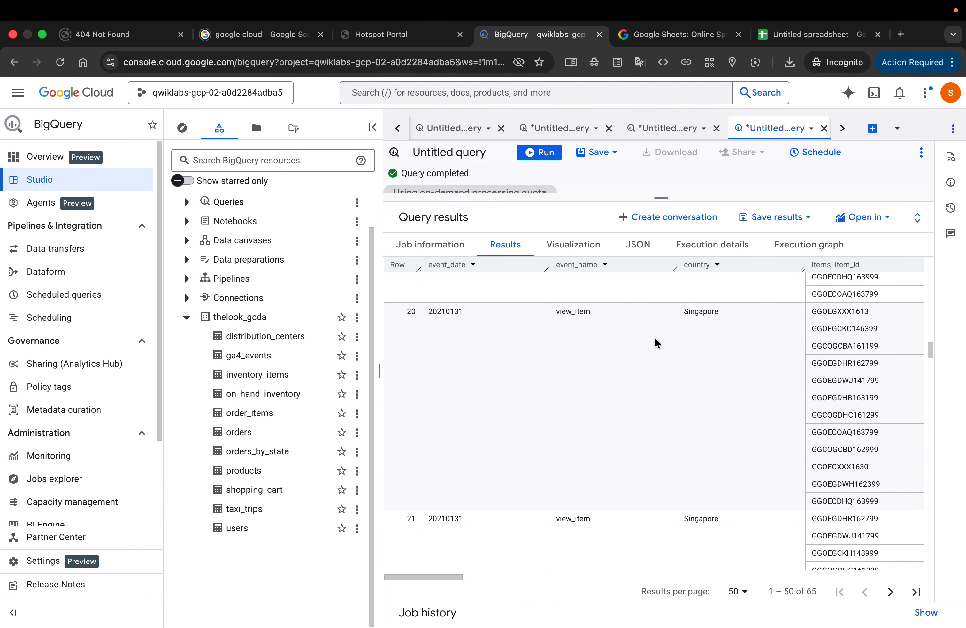
pyautogui.scroll(5, 656, 343)
pyautogui.hscroll(10, 656, 343)
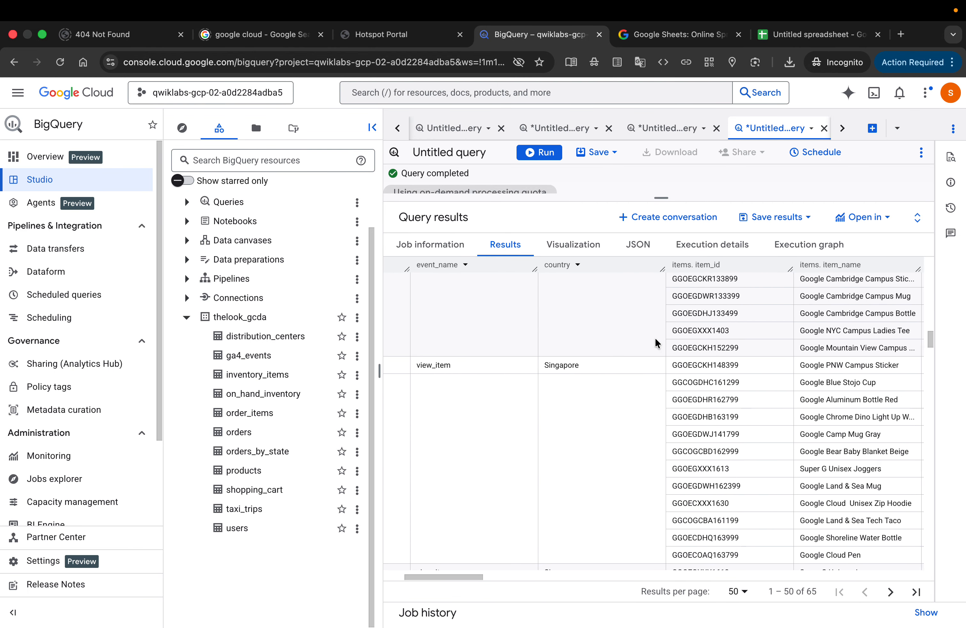
pyautogui.hscroll(5, 655, 343)
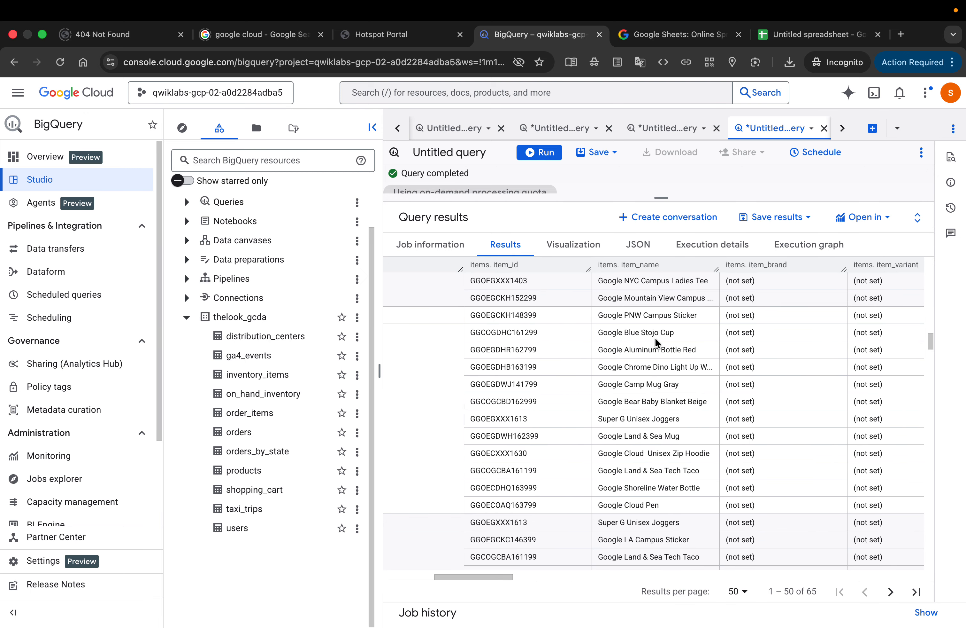
pyautogui.hscroll(8, 656, 342)
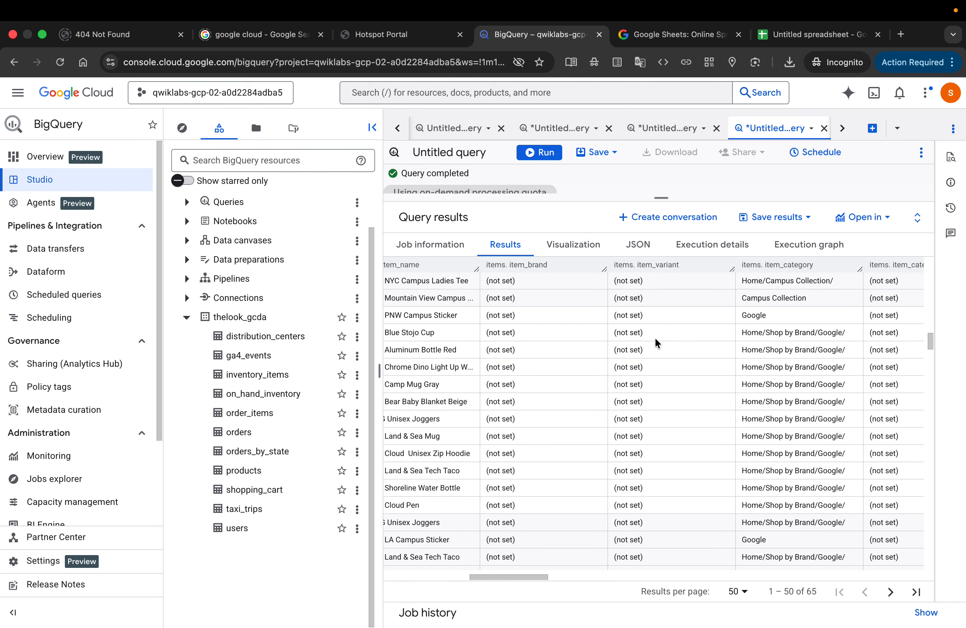
pyautogui.hscroll(1, 655, 342)
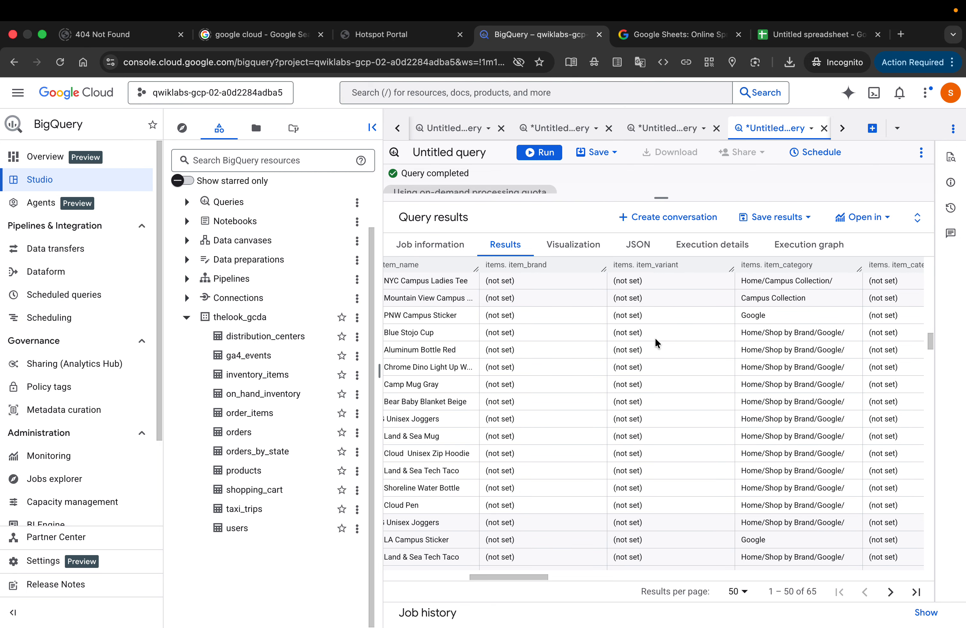
pyautogui.hscroll(-4, 655, 339)
pyautogui.hscroll(5, 655, 339)
pyautogui.hscroll(6, 655, 339)
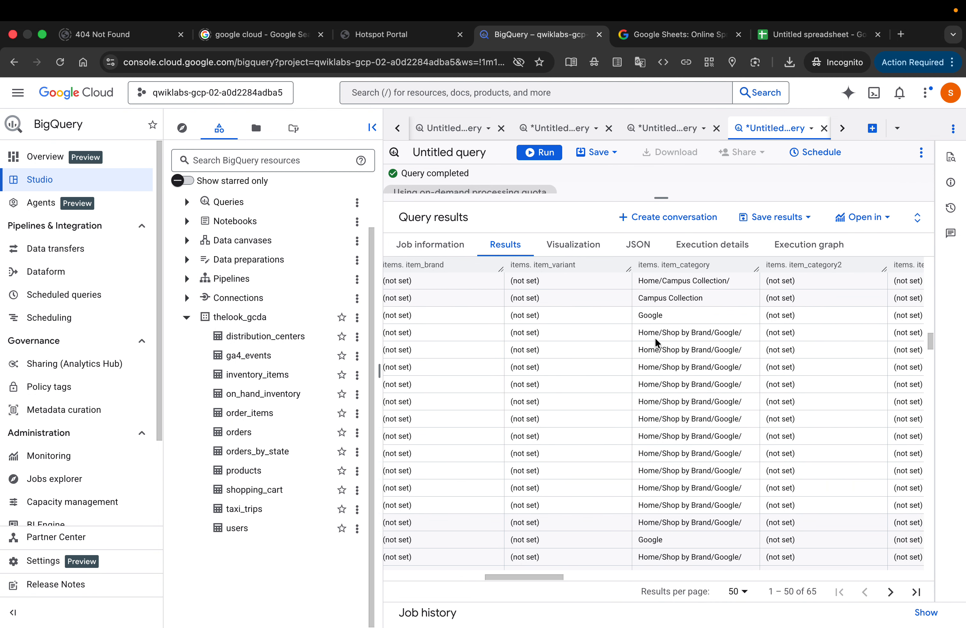
pyautogui.hscroll(6, 656, 339)
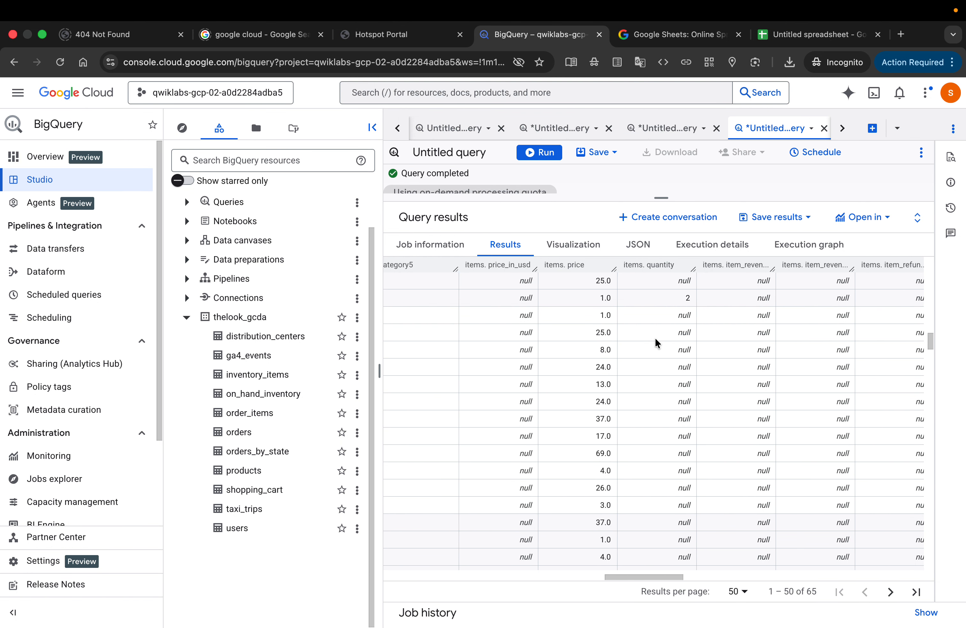
pyautogui.hscroll(1, 655, 336)
pyautogui.hscroll(-2, 655, 337)
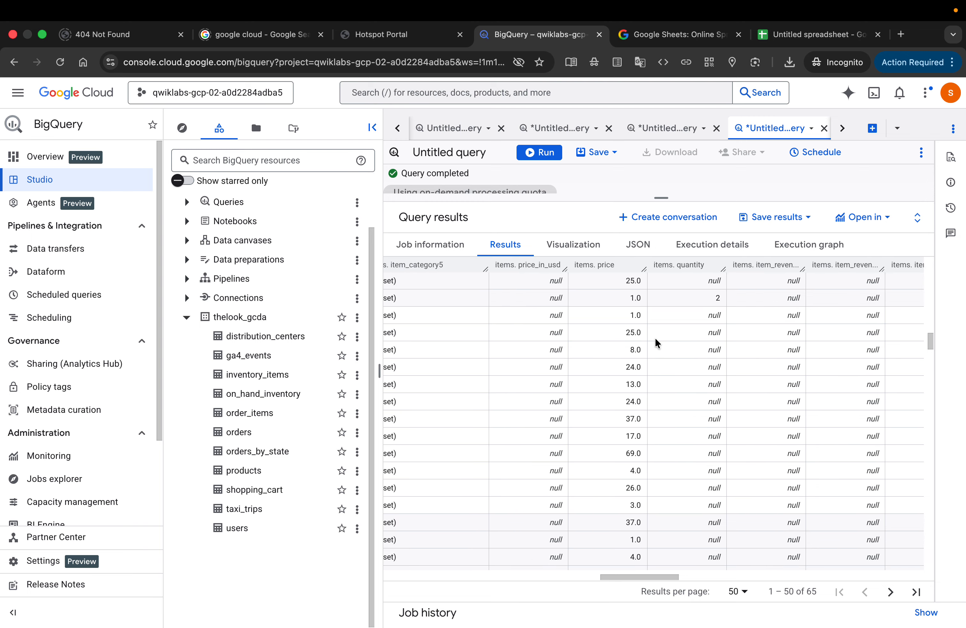
pyautogui.hscroll(8, 655, 337)
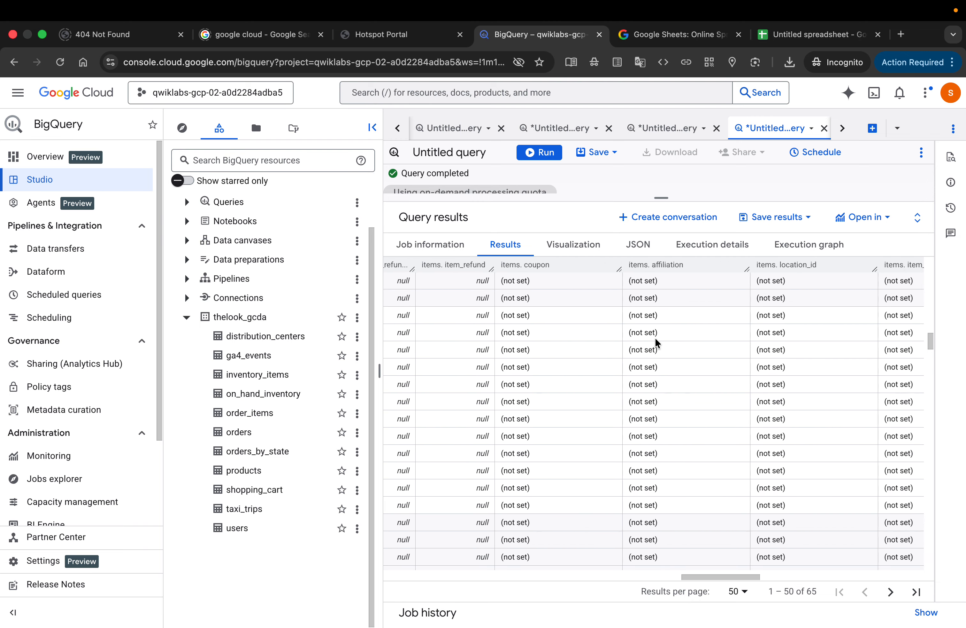
pyautogui.hscroll(8, 655, 337)
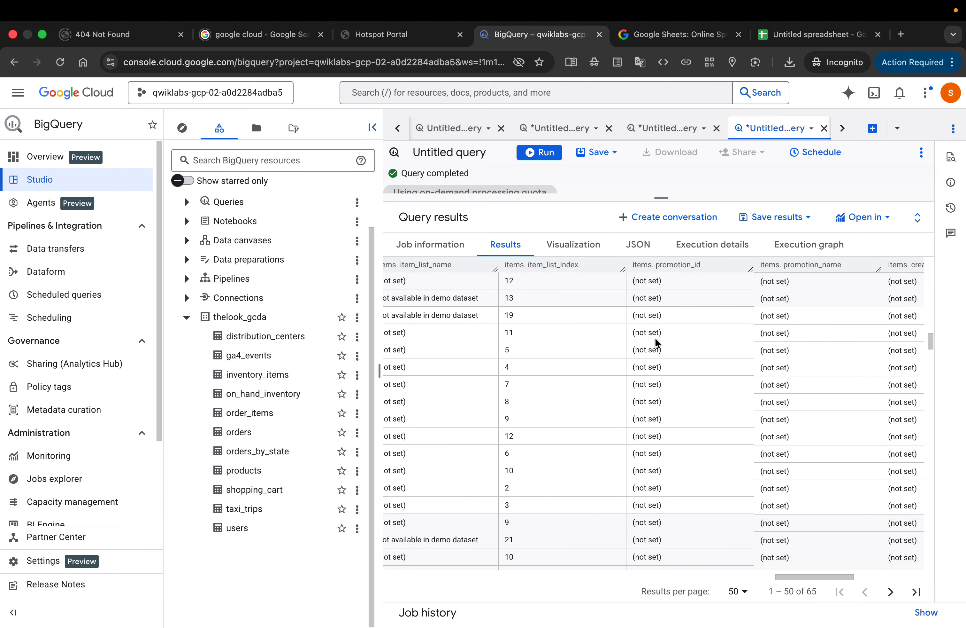
# Step: Switch to the Google Skills lab page and reread the Task 4 explanation and question about items nested in Row 19
pyautogui.hscroll(4, 655, 337)
pyautogui.hotkey('ctrl', 'Left')
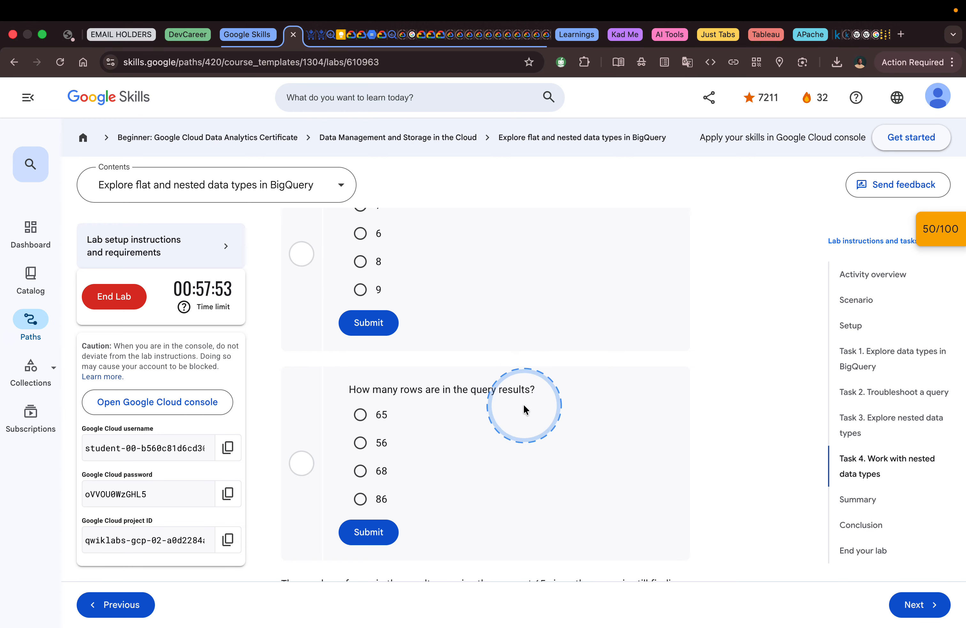
pyautogui.scroll(5, 523, 404)
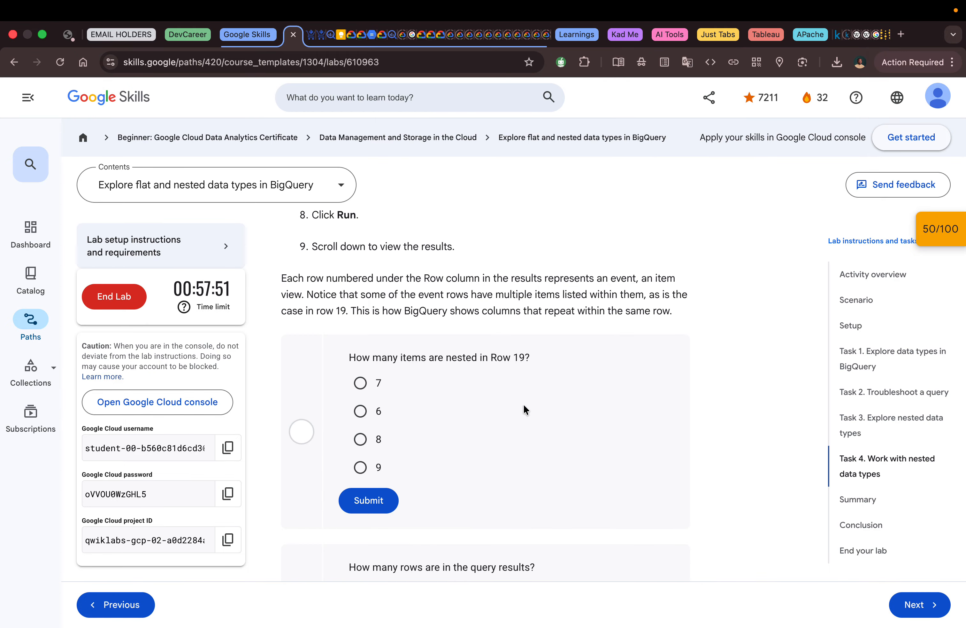
pyautogui.scroll(1, 525, 408)
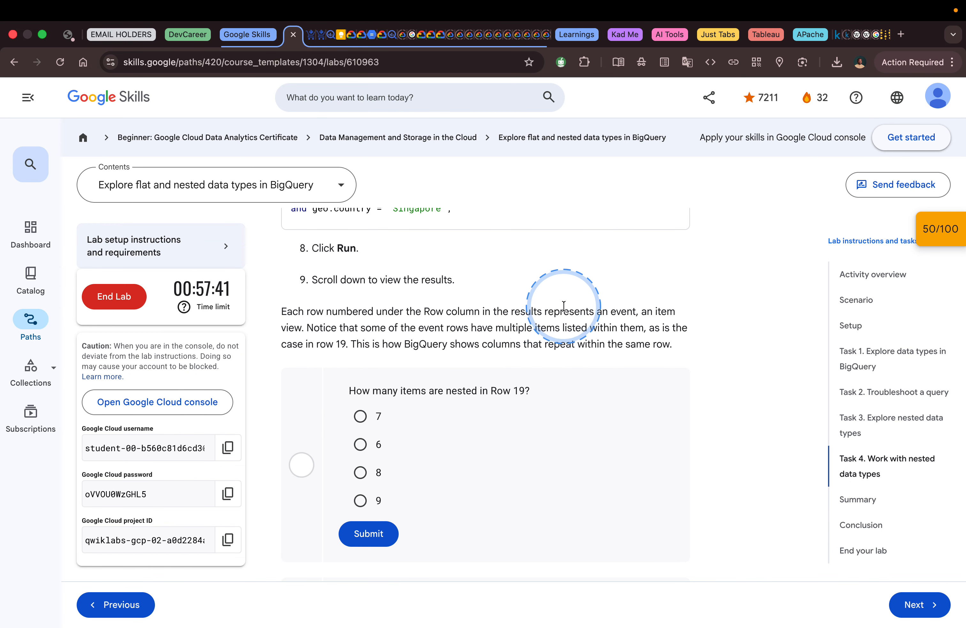
# Step: Return to BigQuery and trace the nested item columns from item_list_index back to item_id and country around row 19
pyautogui.press('super+grave')
pyautogui.scroll(-15, 547, 344)
pyautogui.hscroll(15, 547, 344)
pyautogui.hscroll(-3, 544, 340)
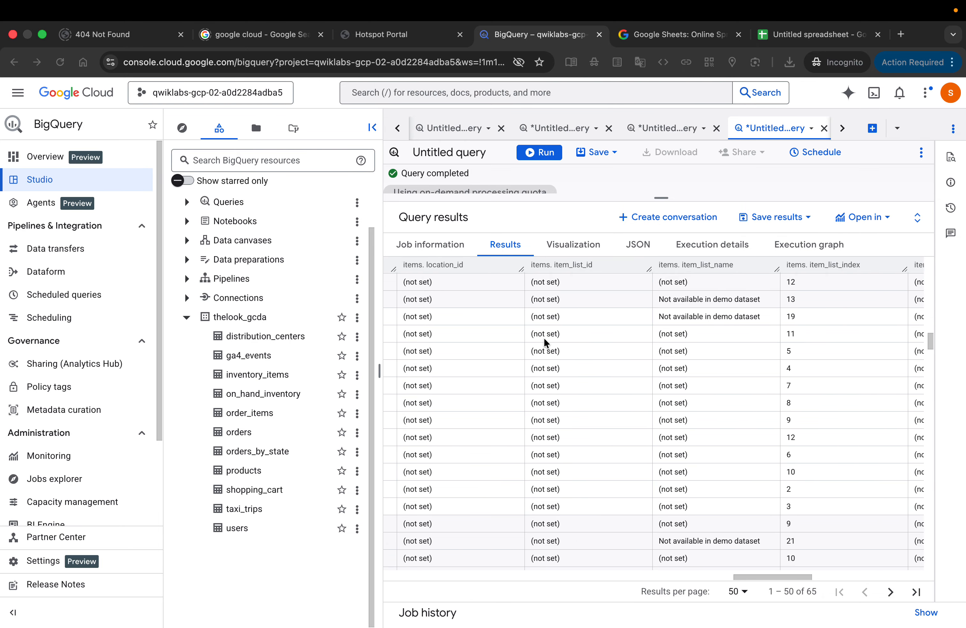
pyautogui.hscroll(-10, 546, 342)
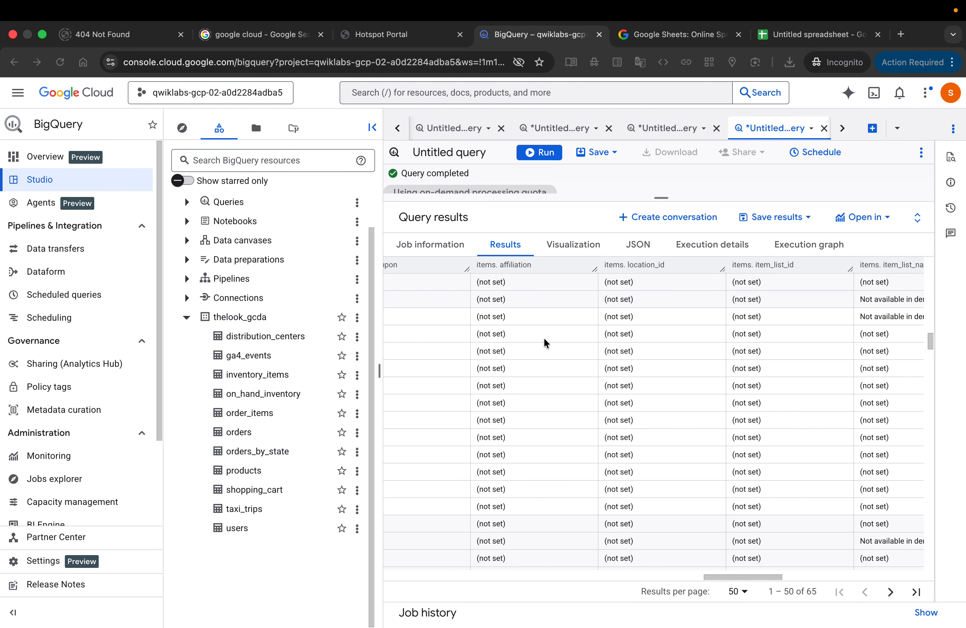
pyautogui.hscroll(-10, 543, 336)
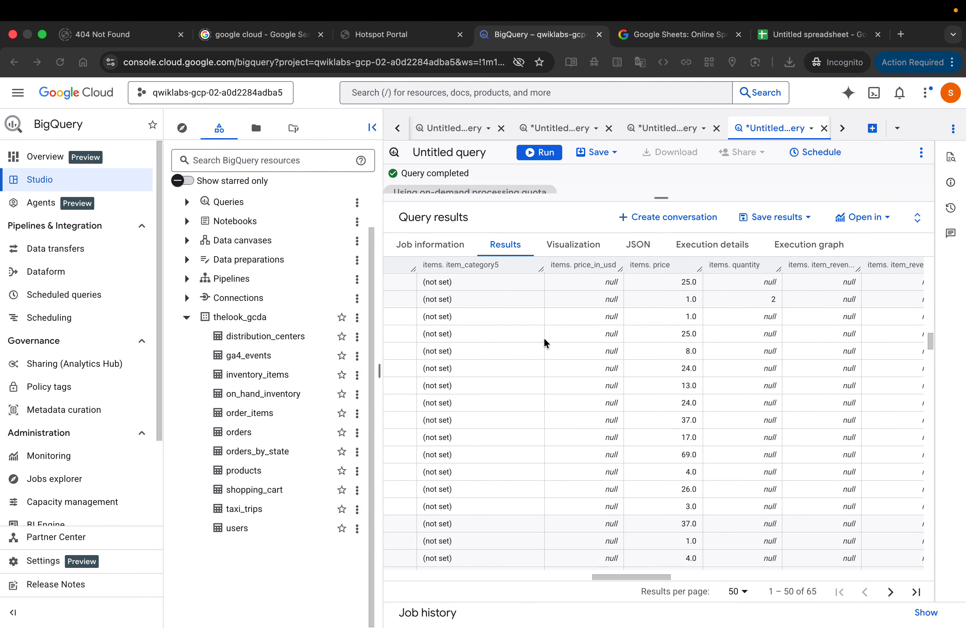
pyautogui.hscroll(-10, 545, 342)
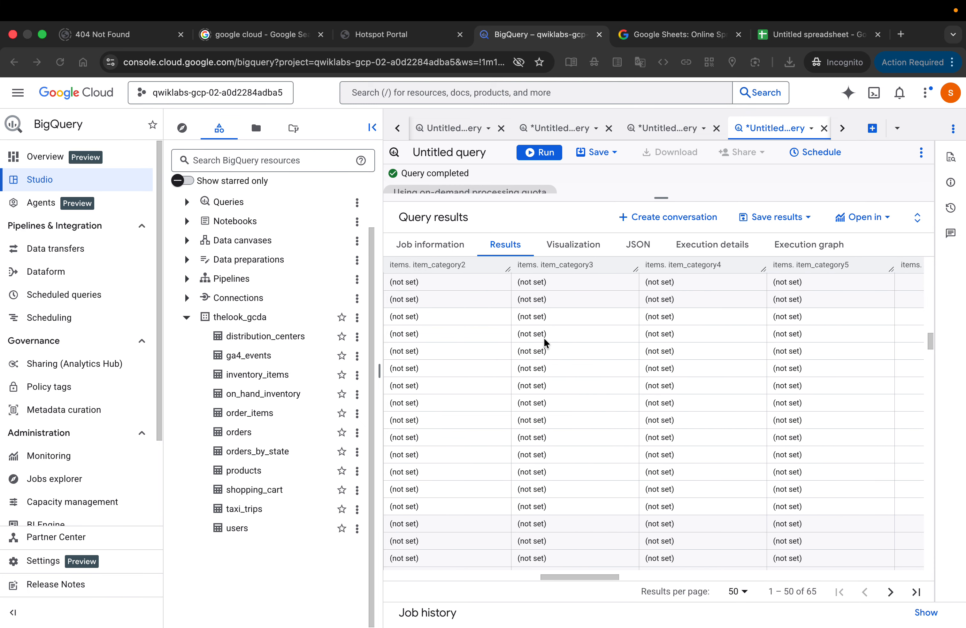
pyautogui.hscroll(-5, 544, 340)
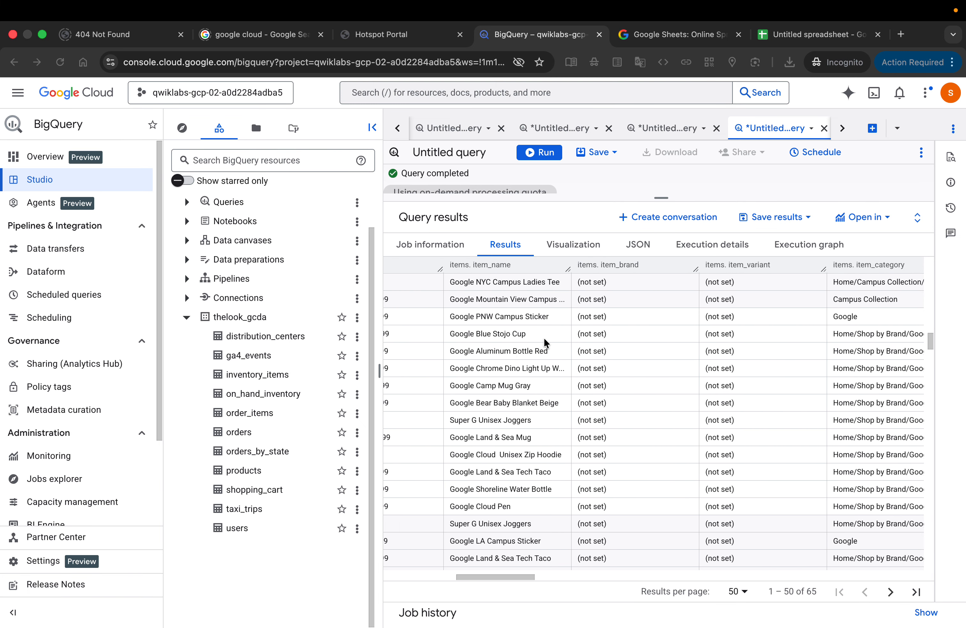
pyautogui.hscroll(-4, 544, 338)
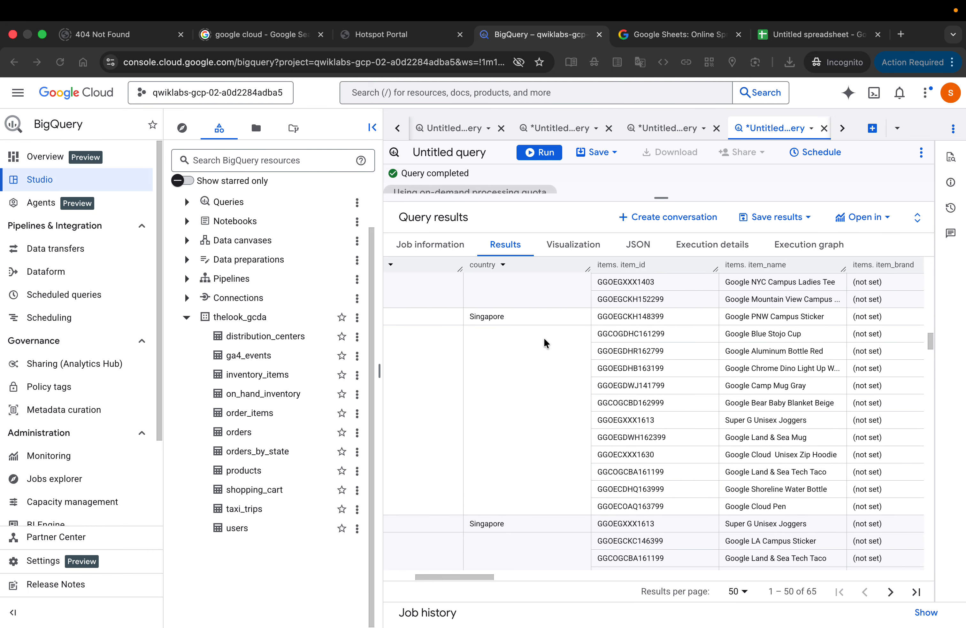
# Step: Examine the brand, variant, category and price values of the items nested in the same Singapore event
pyautogui.hscroll(6, 543, 337)
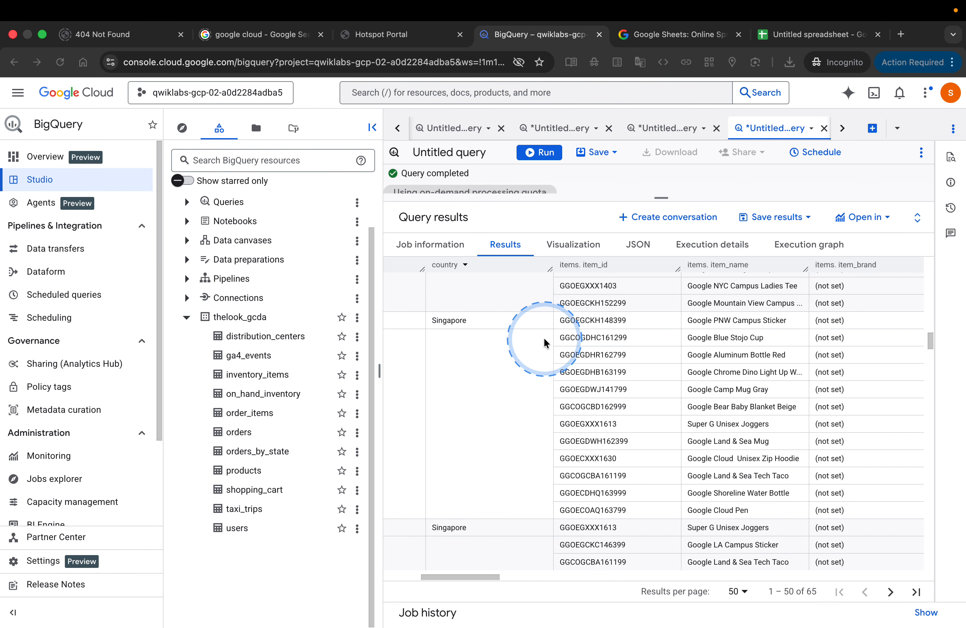
pyautogui.hscroll(7, 544, 338)
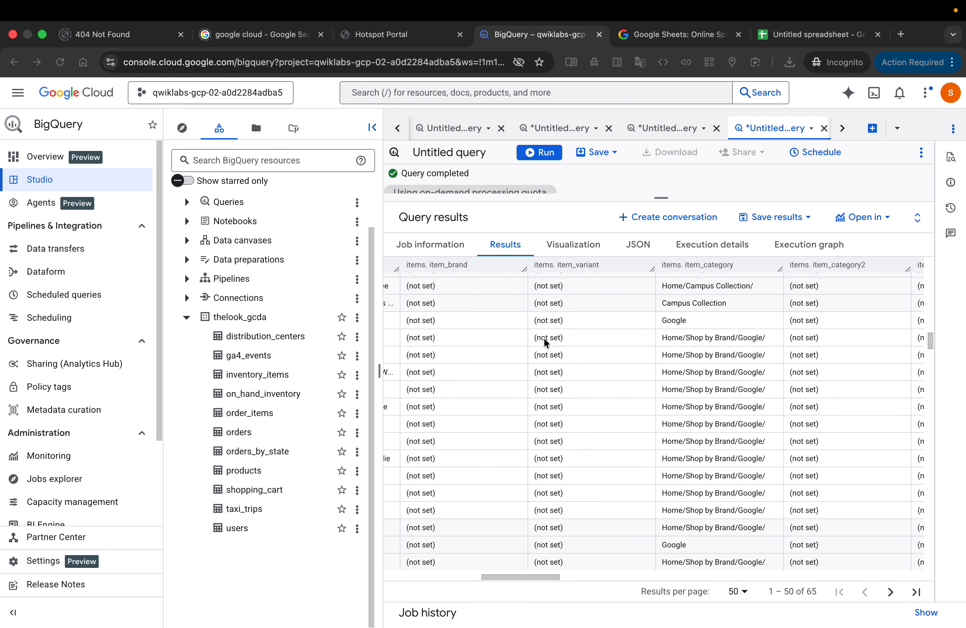
pyautogui.hscroll(6, 544, 336)
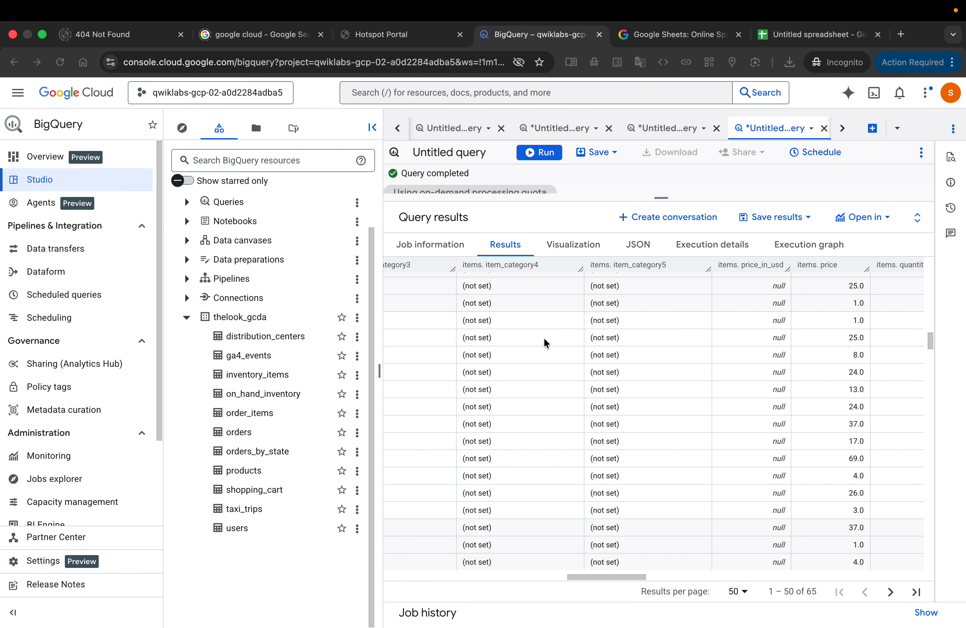
pyautogui.scroll(1, 544, 337)
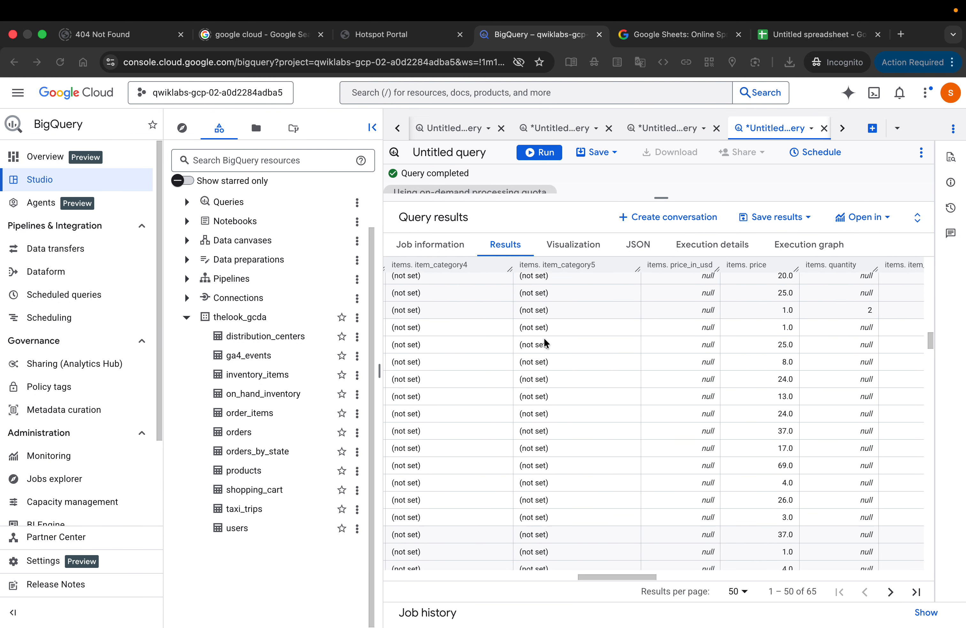
pyautogui.scroll(-1, 543, 337)
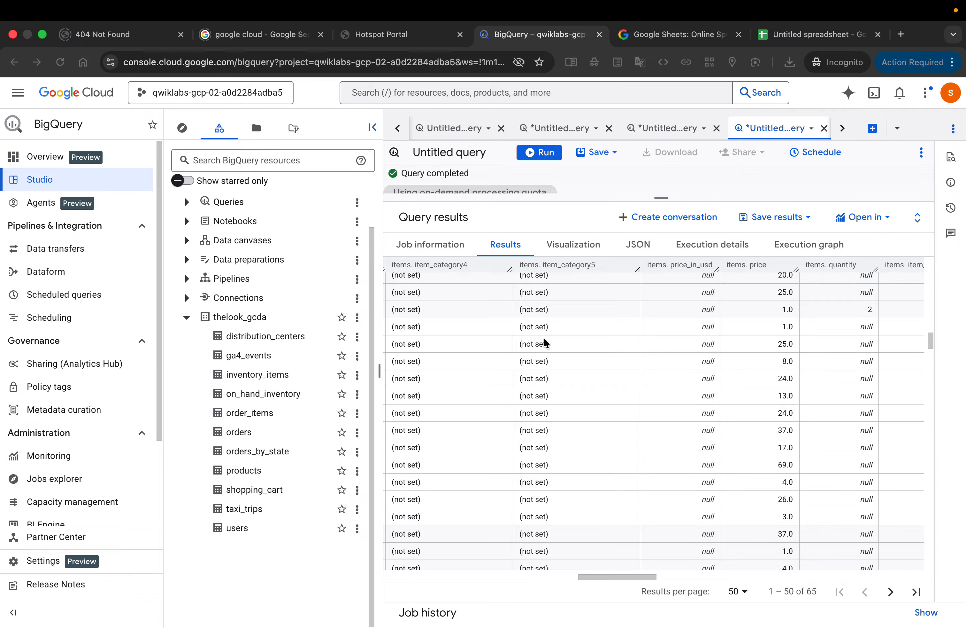
pyautogui.hscroll(2, 544, 340)
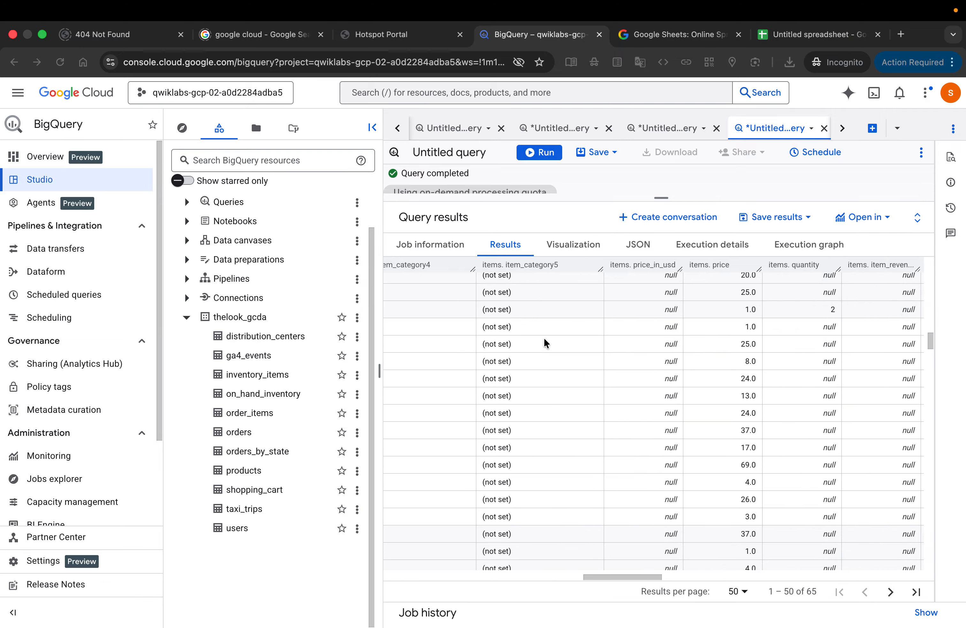
# Step: Glance at the lab page, return to BigQuery, and review the remaining nested columns from item_category5 through creative_slot
pyautogui.hotkey('ctrl', 'Left')
pyautogui.hotkey('ctrl', 'Right')
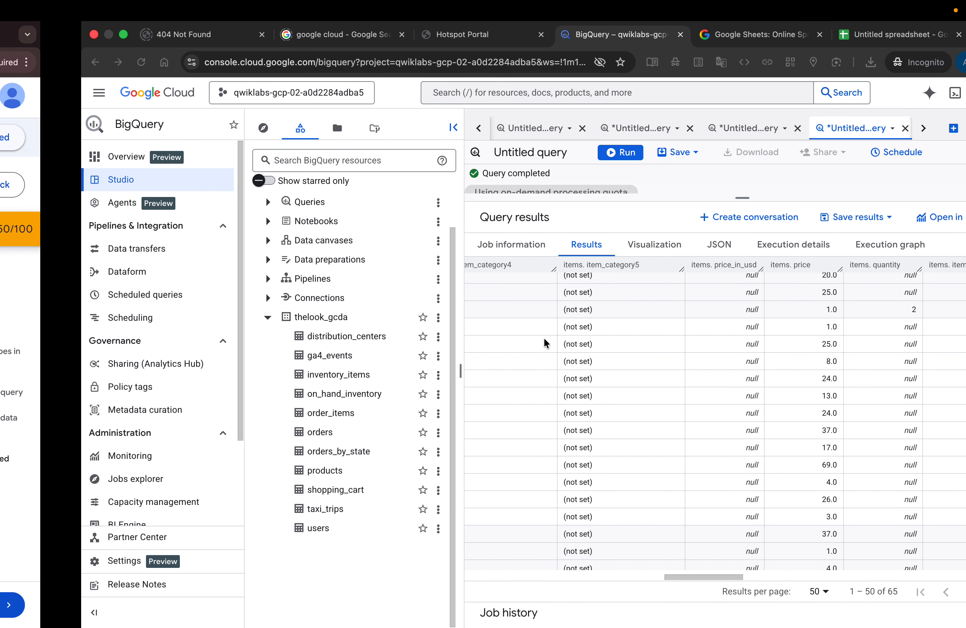
pyautogui.click(510, 353)
pyautogui.hscroll(2, 509, 353)
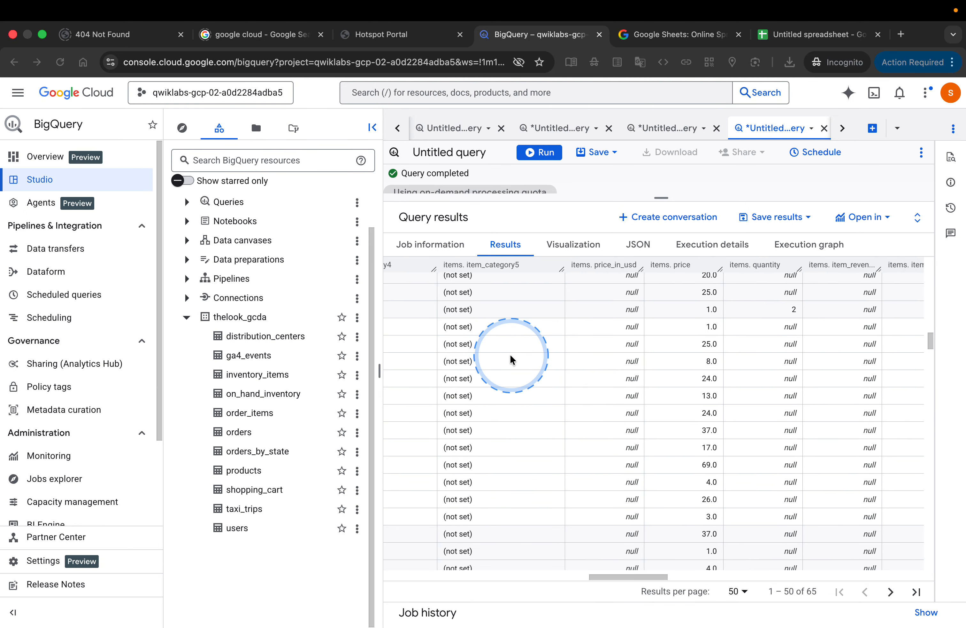
pyautogui.hscroll(1, 510, 353)
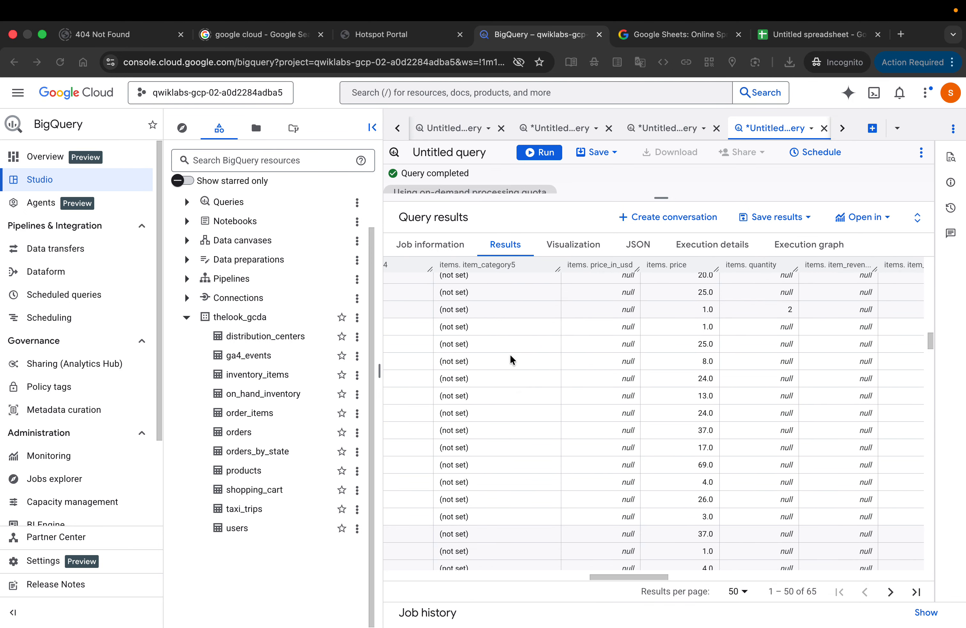
pyautogui.hscroll(5, 510, 358)
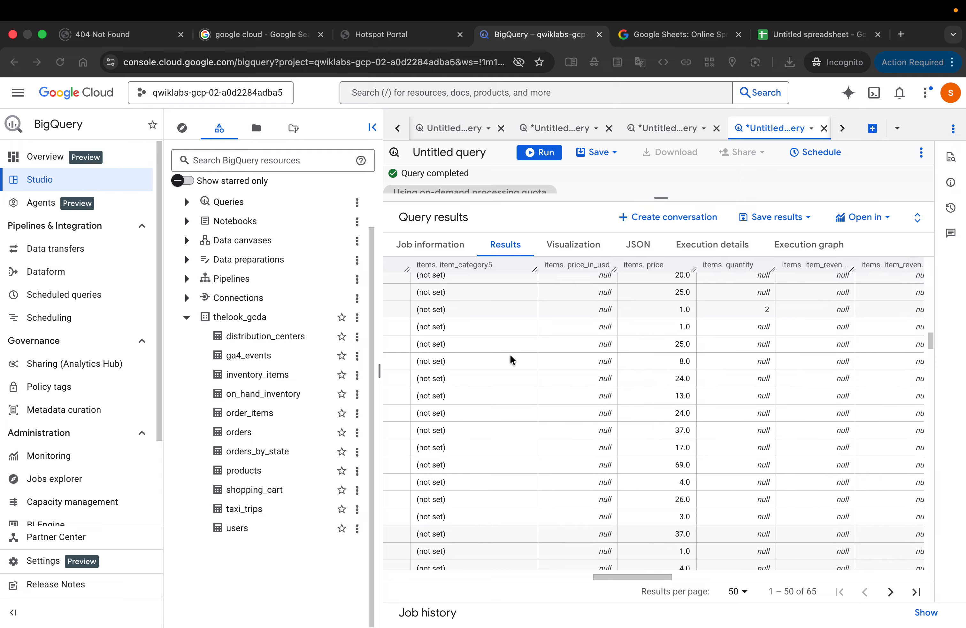
pyautogui.hscroll(5, 510, 354)
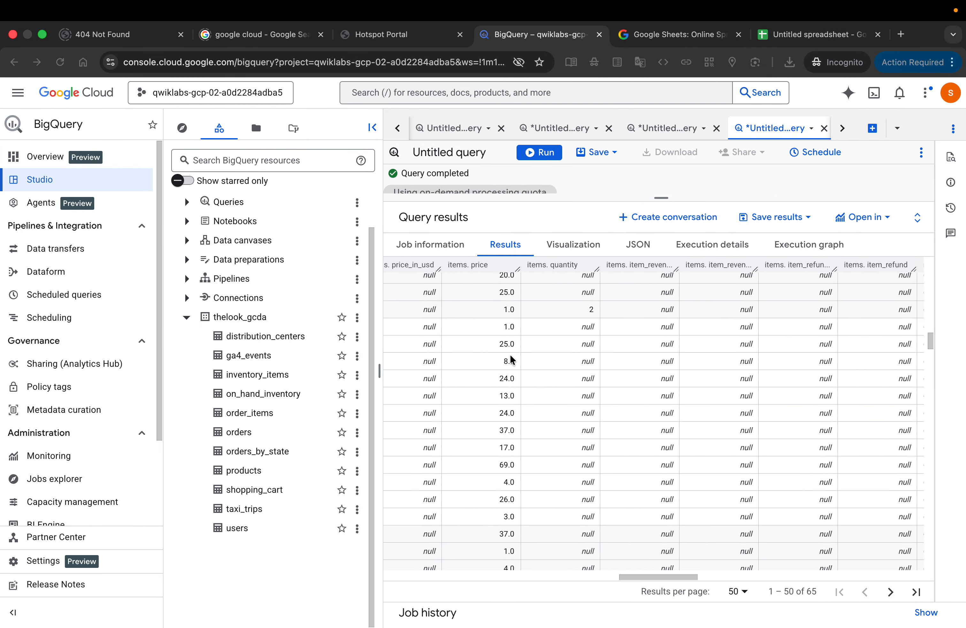
pyautogui.hscroll(10, 510, 357)
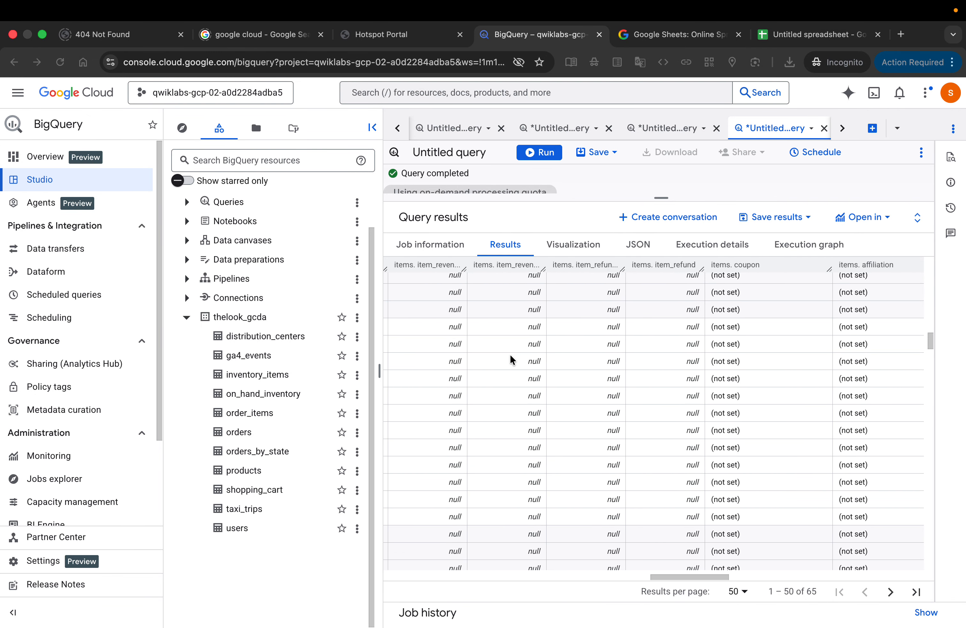
pyautogui.hscroll(2, 510, 357)
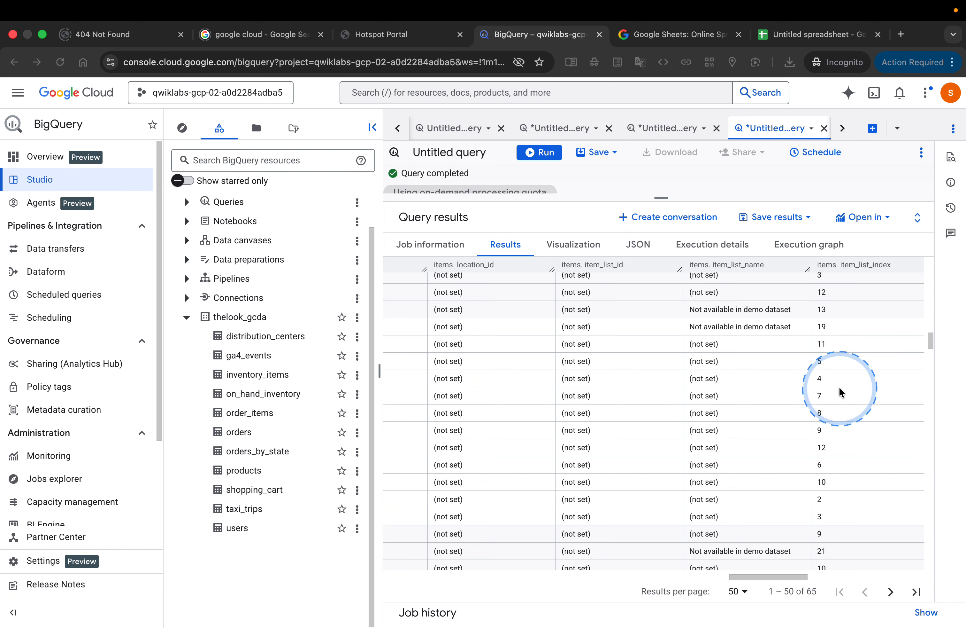
pyautogui.hscroll(2, 841, 452)
pyautogui.hscroll(10, 842, 453)
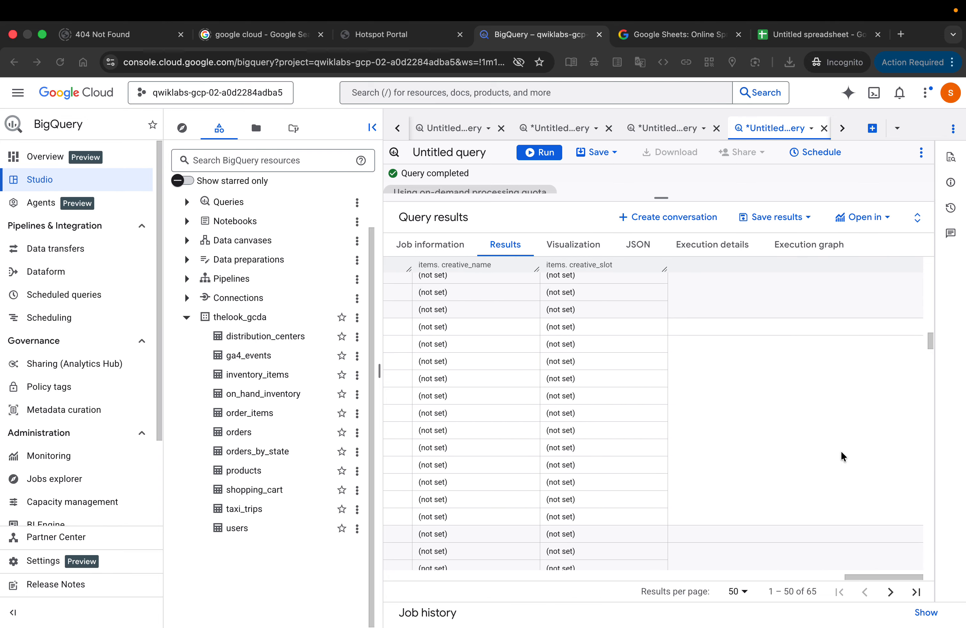
# Step: Recheck the nested columns from creative_slot back to item_name, item_id and country in the query results
pyautogui.hscroll(-10, 842, 452)
pyautogui.hscroll(-5, 842, 452)
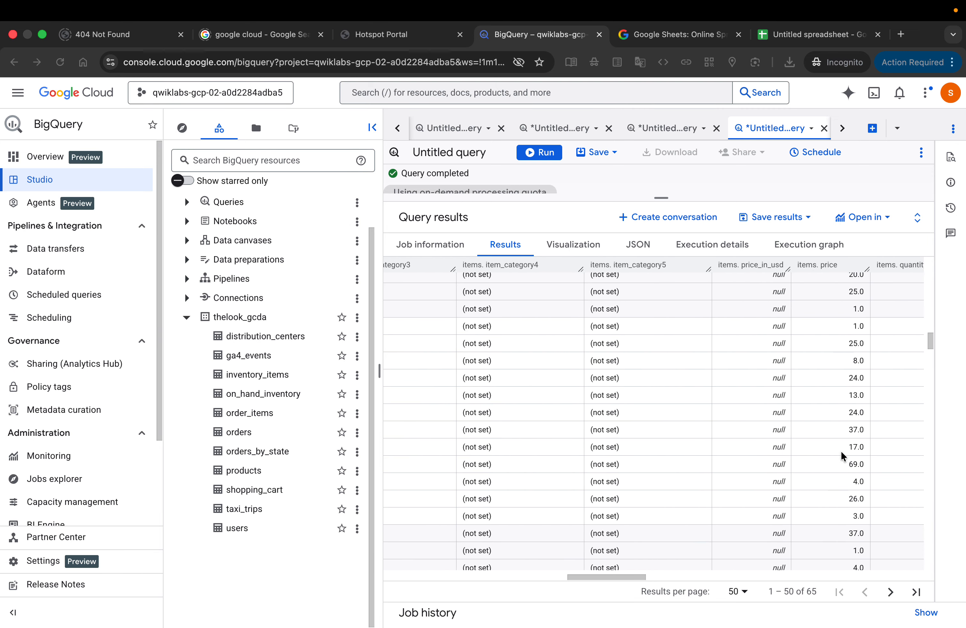
pyautogui.hscroll(-2, 841, 453)
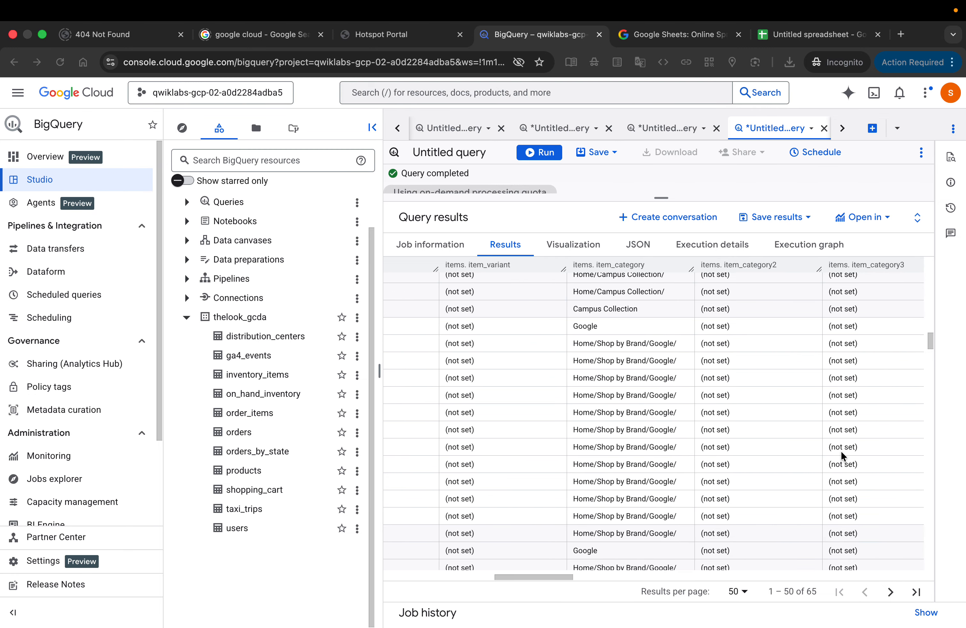
pyautogui.hscroll(-6, 841, 450)
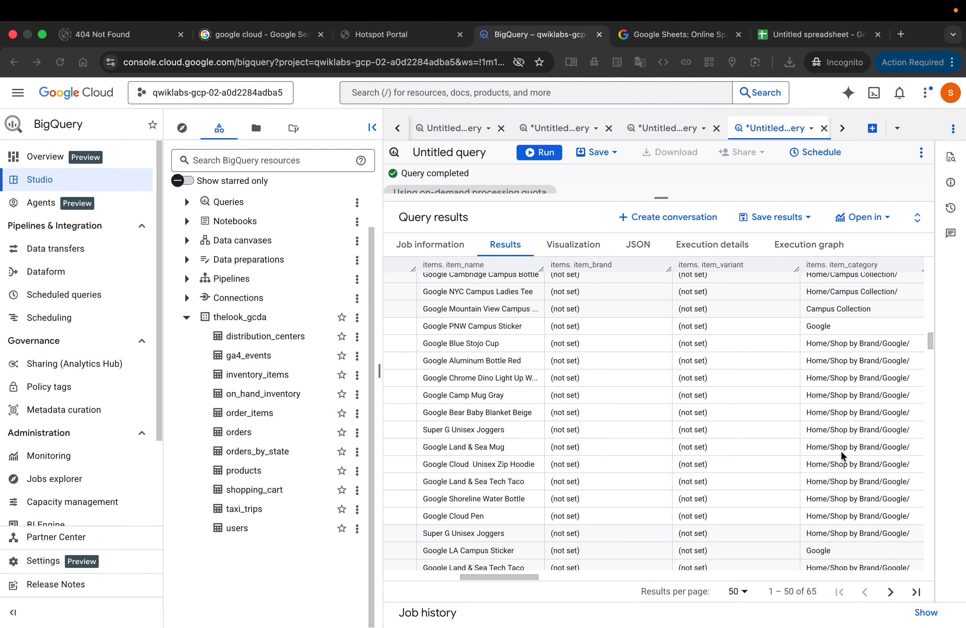
pyautogui.hscroll(-6, 840, 450)
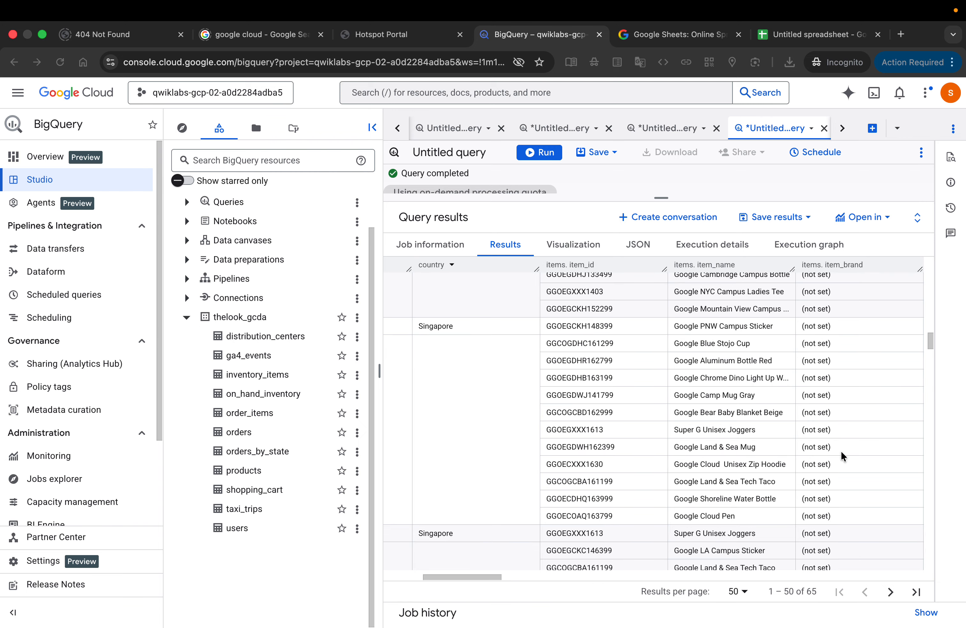
# Step: Switch to the untitled Google Sheets spreadsheet and examine the pasted row 19 item data across columns A to AD
pyautogui.click(754, 129)
pyautogui.click(809, 34)
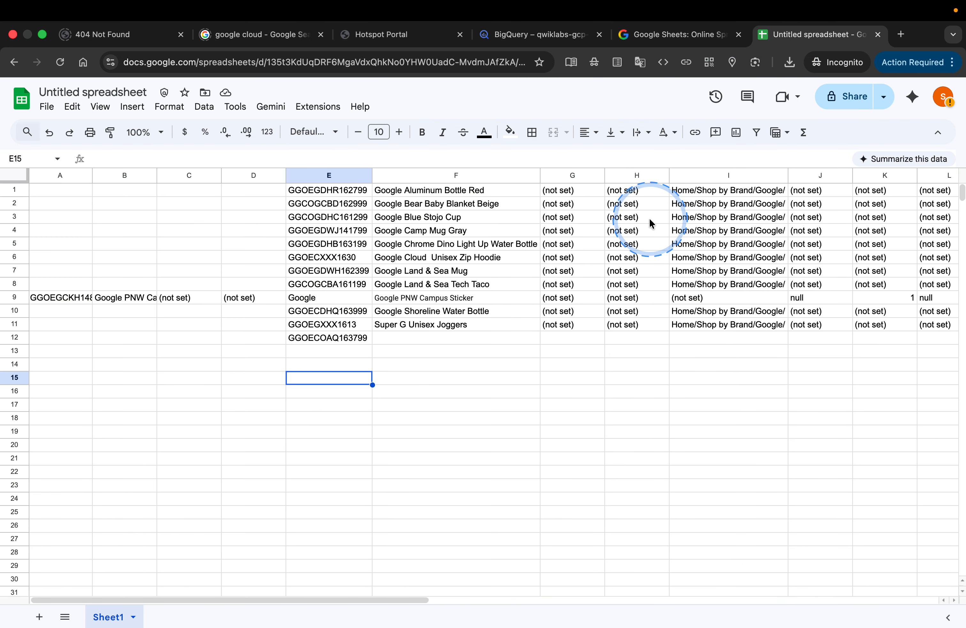
pyautogui.hscroll(8, 649, 217)
pyautogui.hscroll(-2, 651, 223)
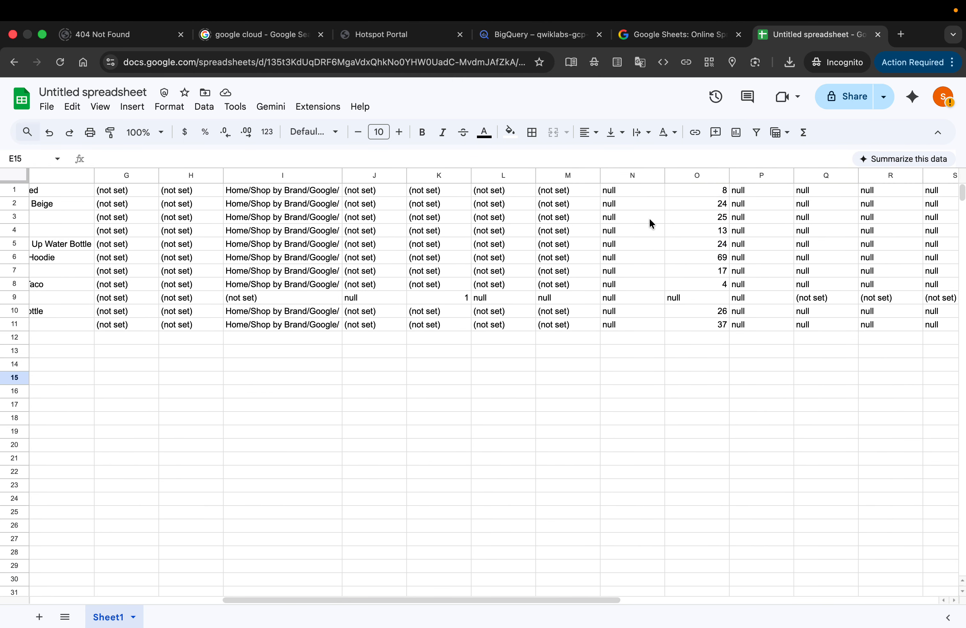
pyautogui.hscroll(-15, 650, 219)
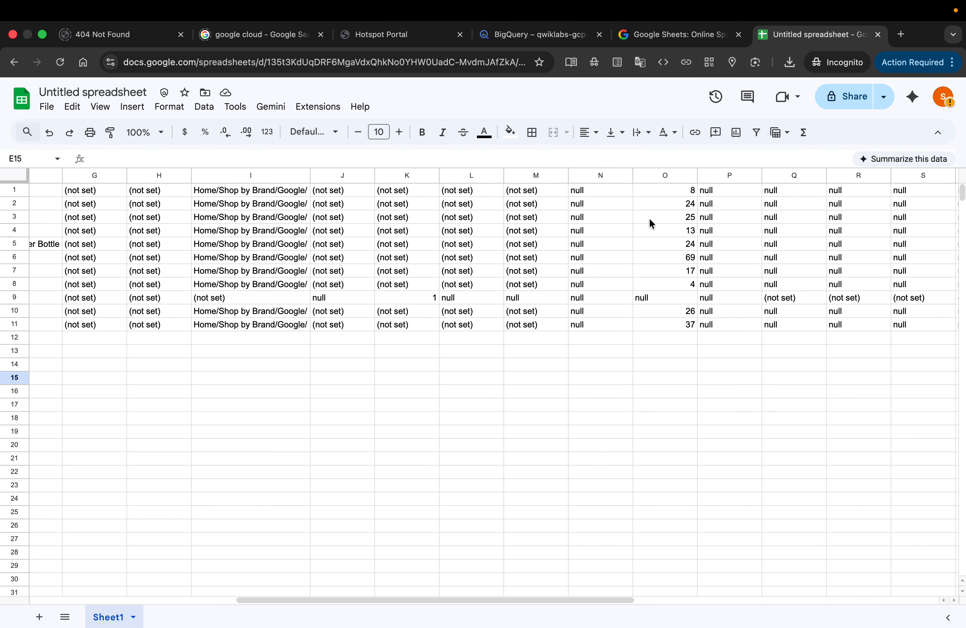
pyautogui.hscroll(-1, 649, 223)
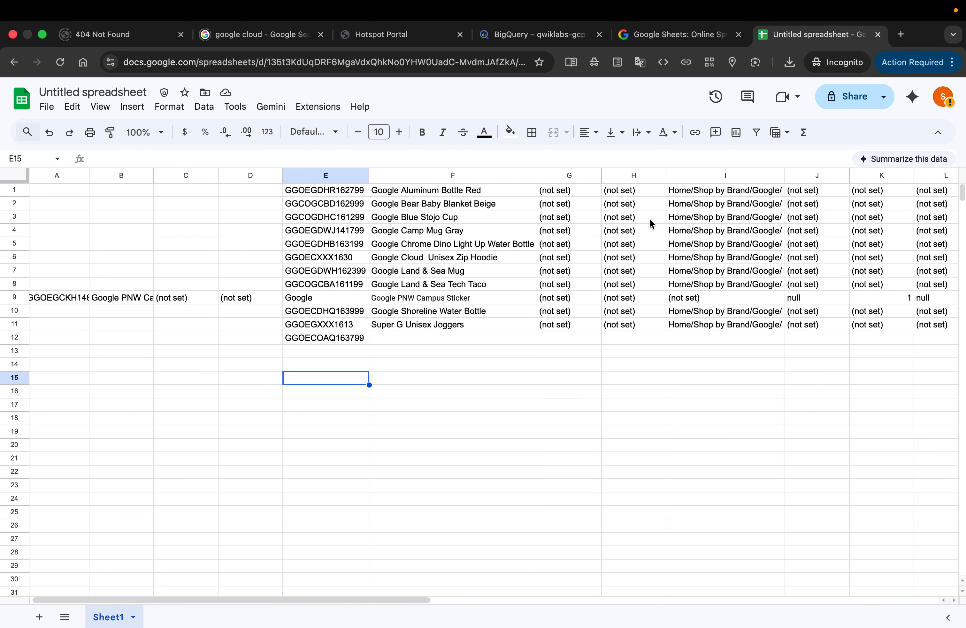
pyautogui.hscroll(15, 650, 222)
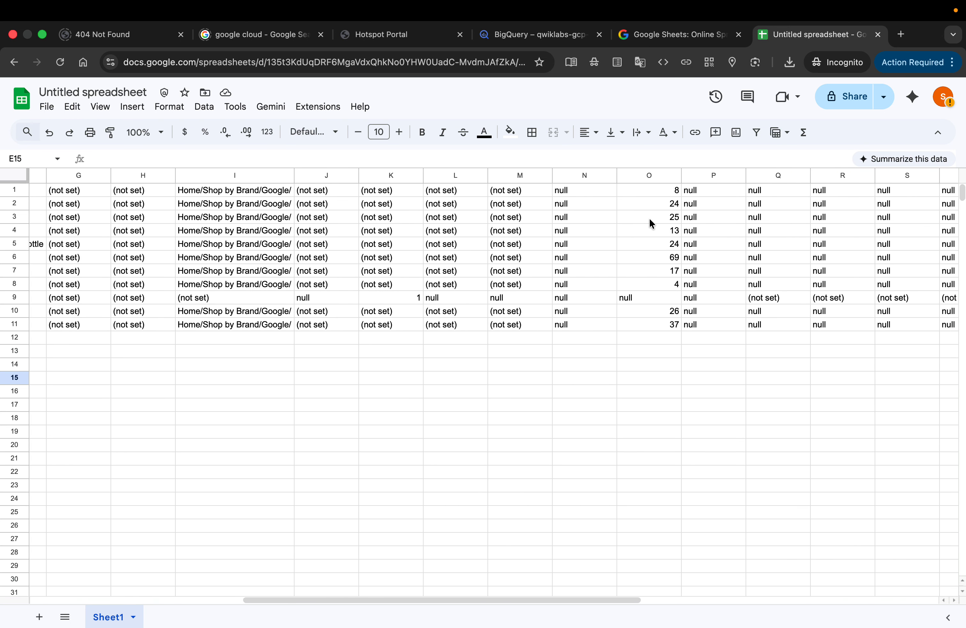
pyautogui.hscroll(3, 649, 222)
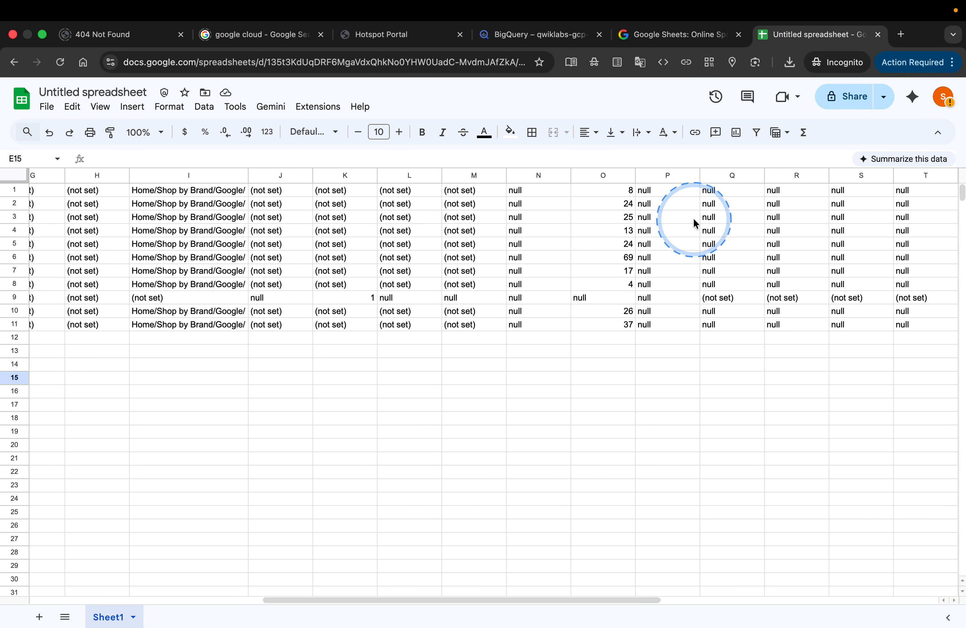
pyautogui.hscroll(18, 693, 220)
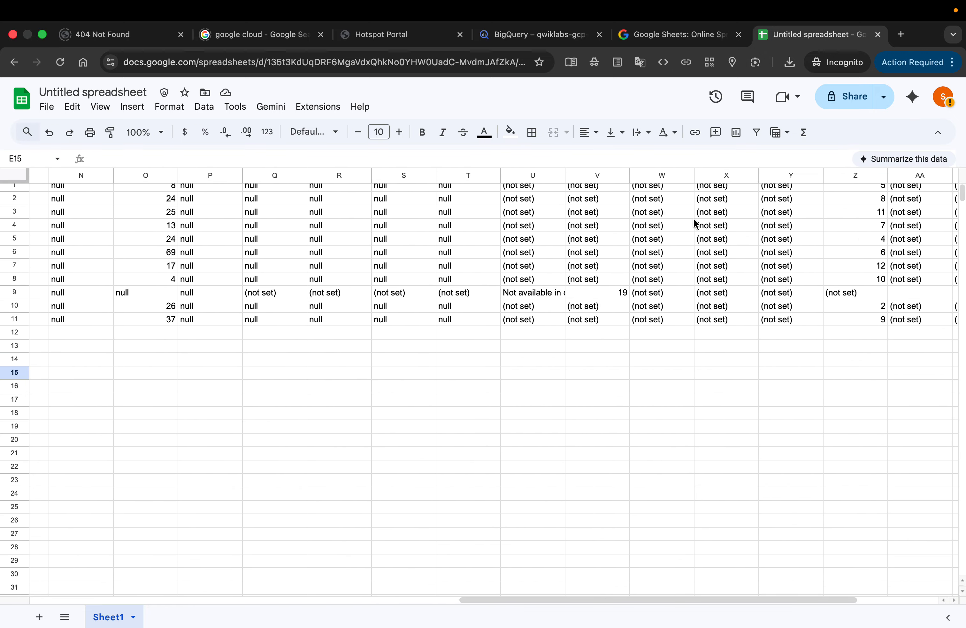
pyautogui.hscroll(5, 695, 224)
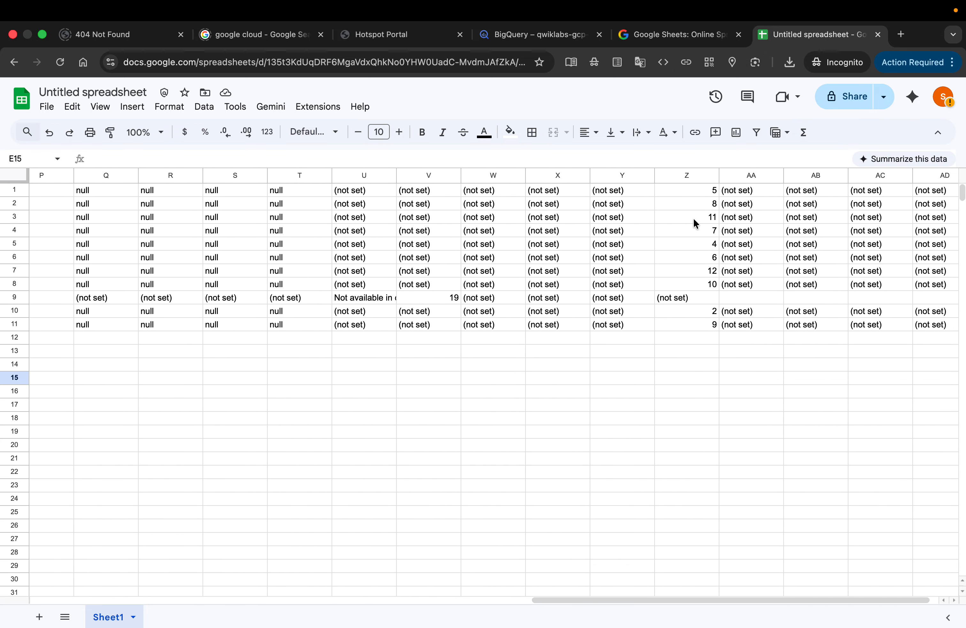
# Step: Recheck the pasted item columns in the spreadsheet, then submit 9 in the lab as the number of items nested in Row 19
pyautogui.hscroll(2, 694, 219)
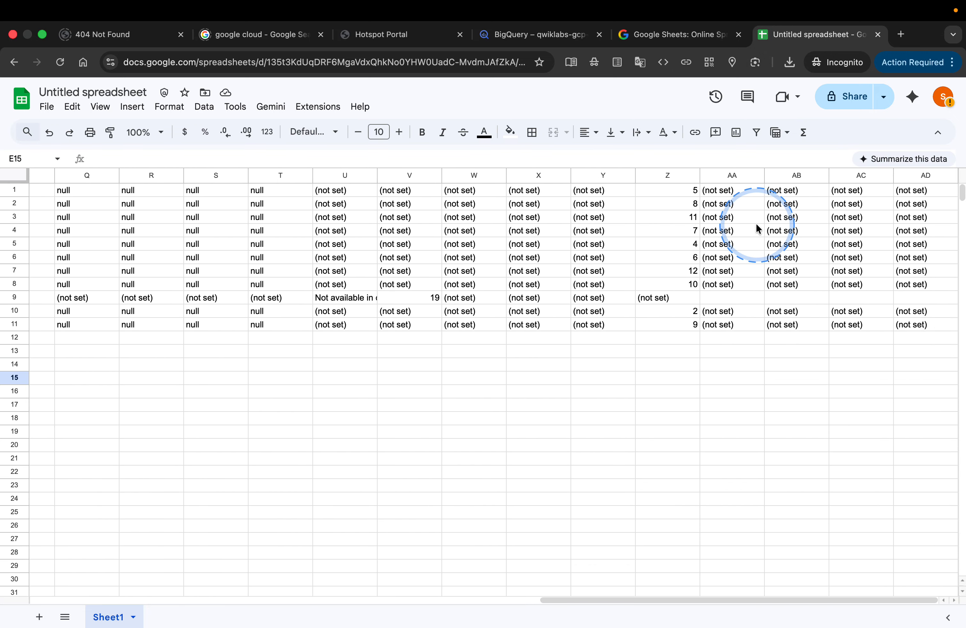
pyautogui.hscroll(-2, 757, 225)
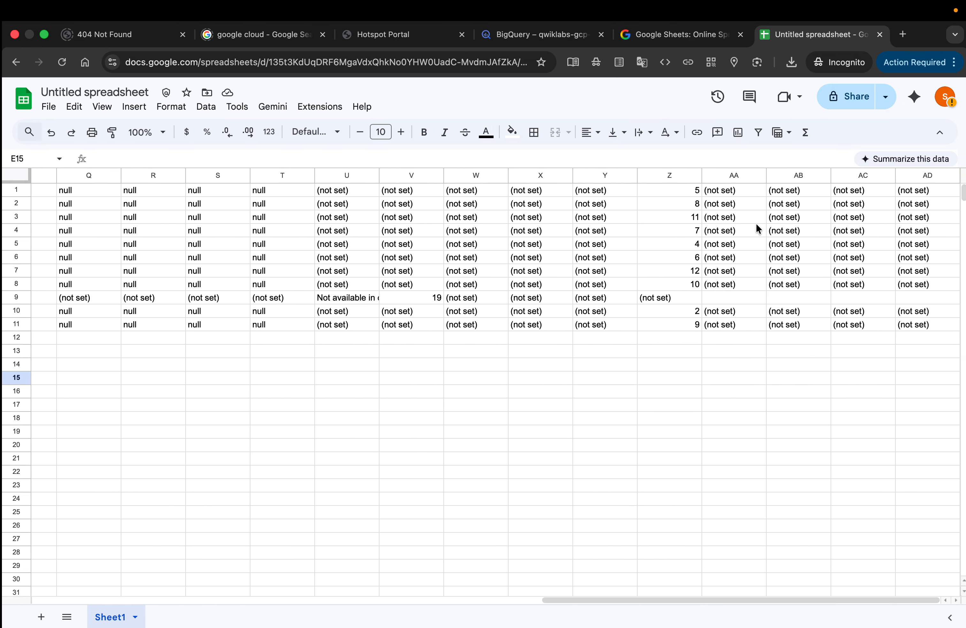
pyautogui.hscroll(-15, 756, 224)
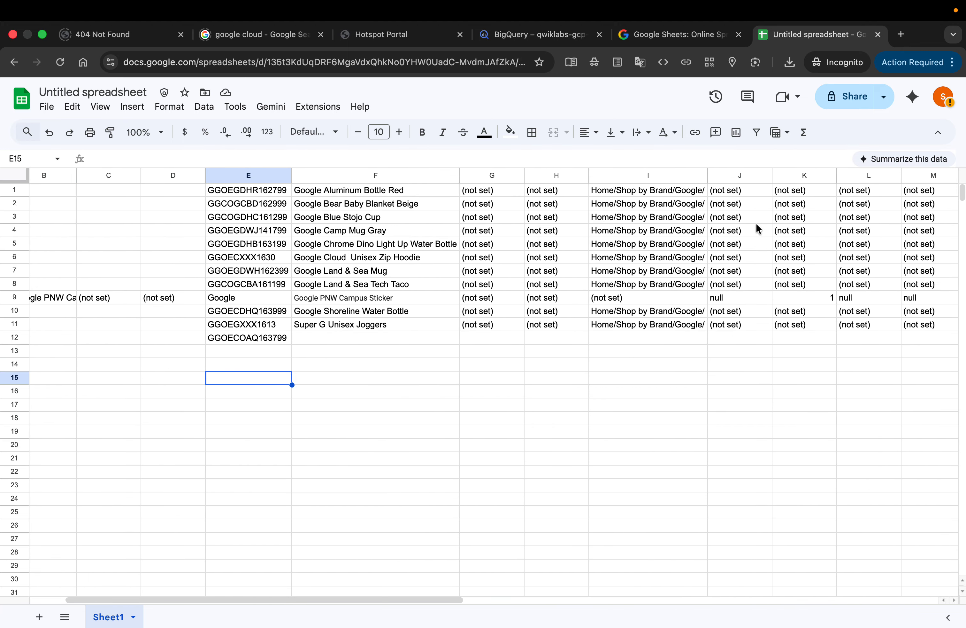
pyautogui.hscroll(15, 757, 224)
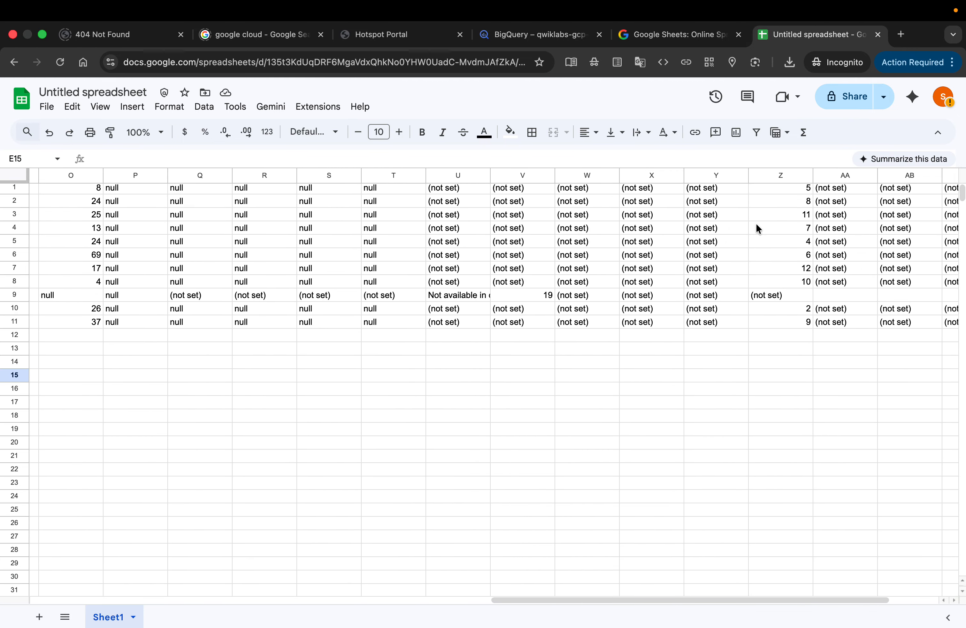
pyautogui.hscroll(2, 757, 225)
pyautogui.hotkey('ctrl', 'Left')
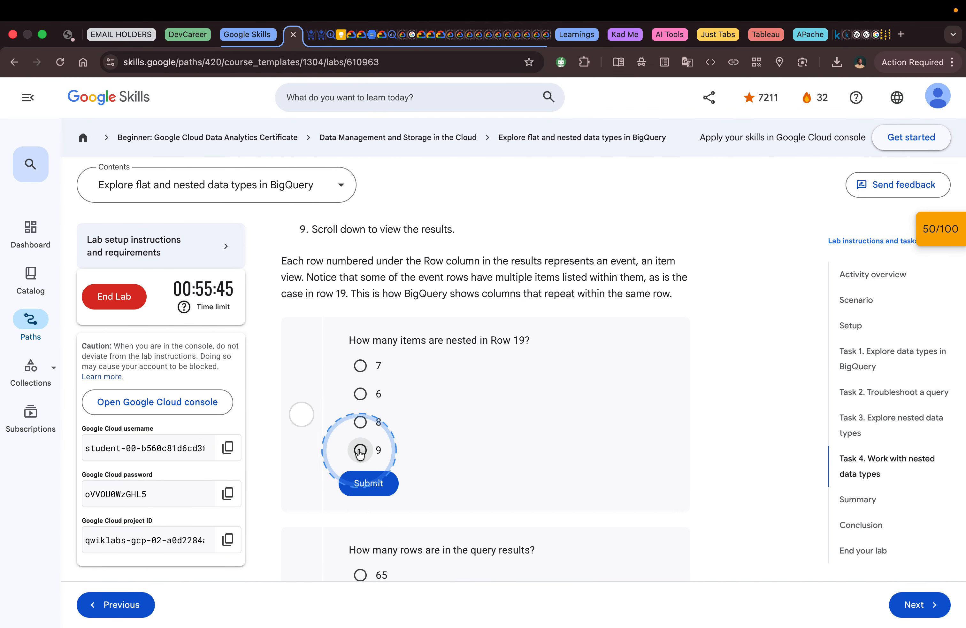
pyautogui.click(359, 450)
pyautogui.click(369, 482)
# Step: Check the row total of the query results in BigQuery and submit 65 for the lab question on rows in the query results
pyautogui.scroll(-2, 455, 445)
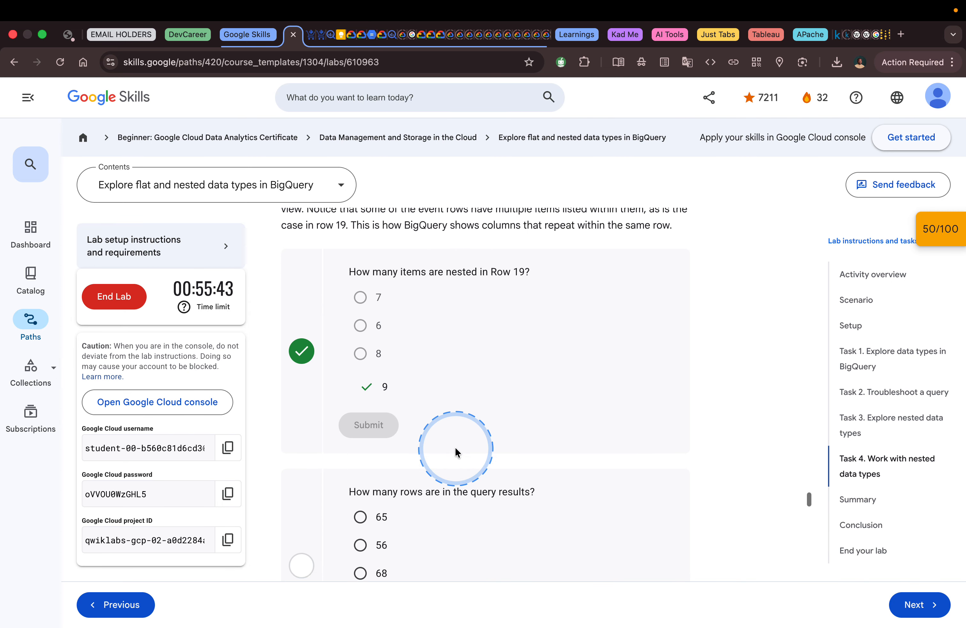
pyautogui.scroll(-4, 454, 445)
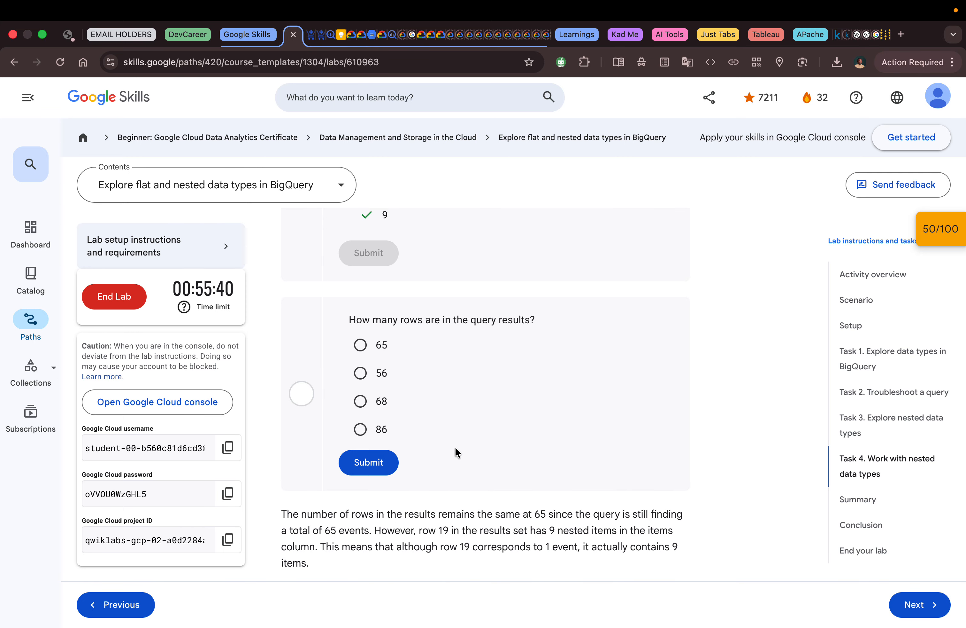
pyautogui.hotkey('ctrl', 'Right')
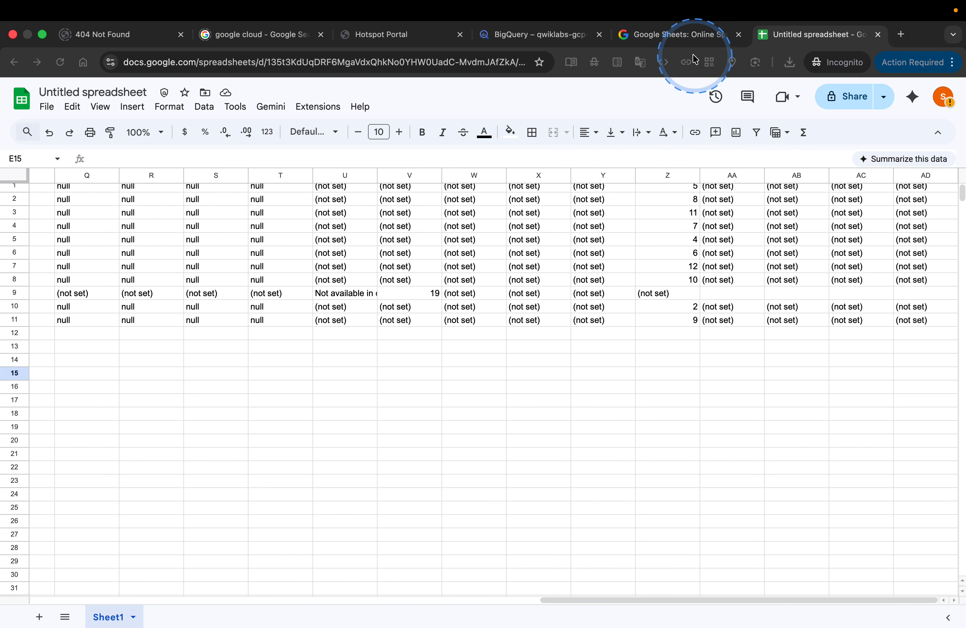
pyautogui.click(571, 35)
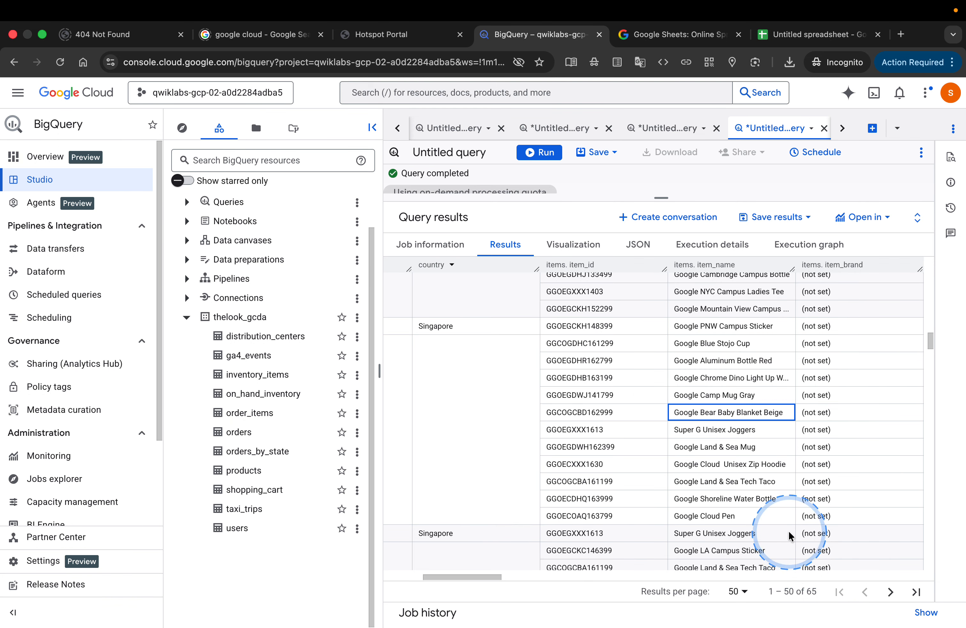
pyautogui.hscroll(-2, 693, 474)
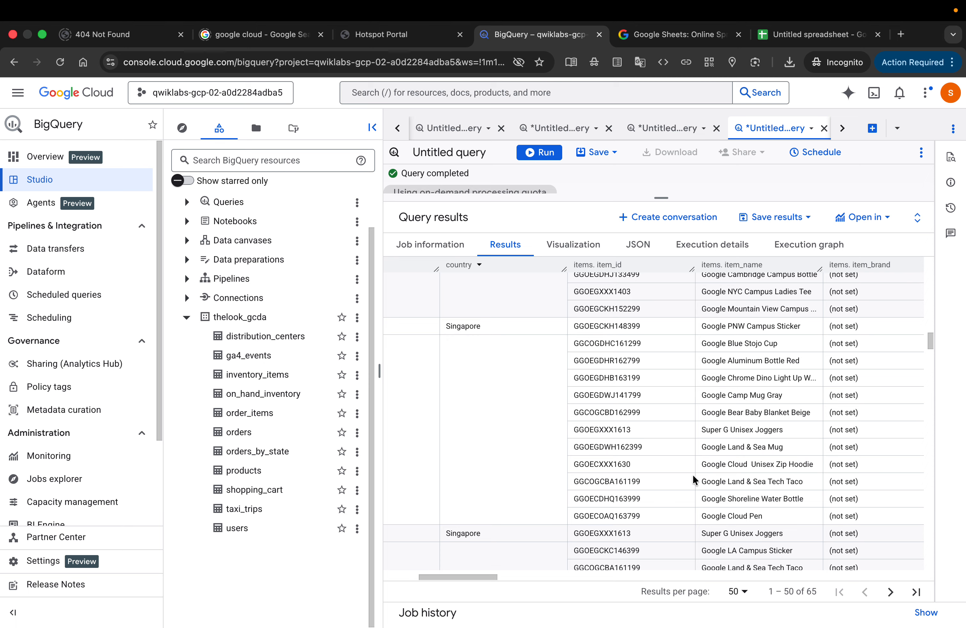
pyautogui.hscroll(-10, 694, 476)
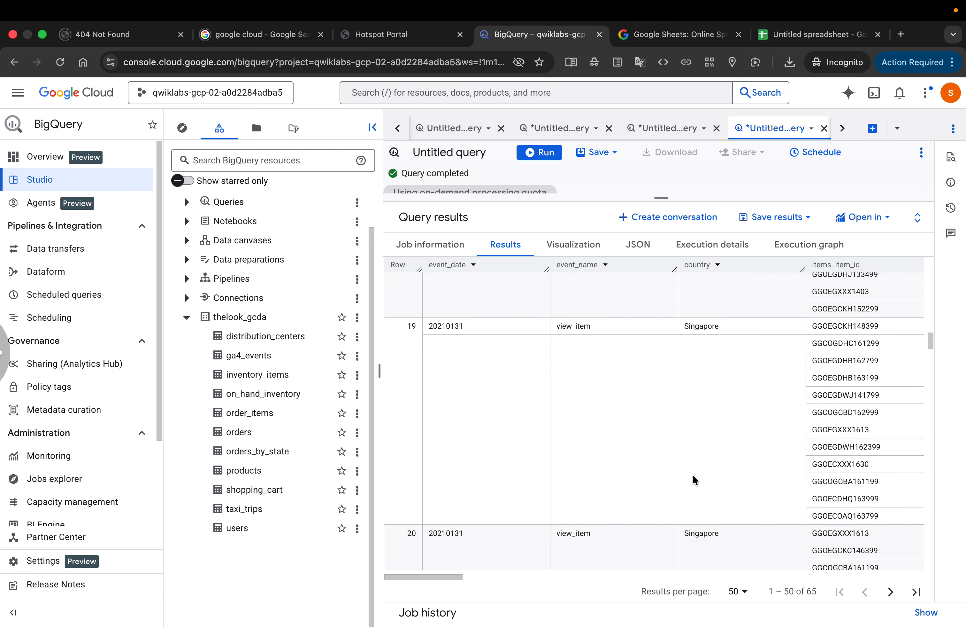
pyautogui.hotkey('ctrl', 'Left')
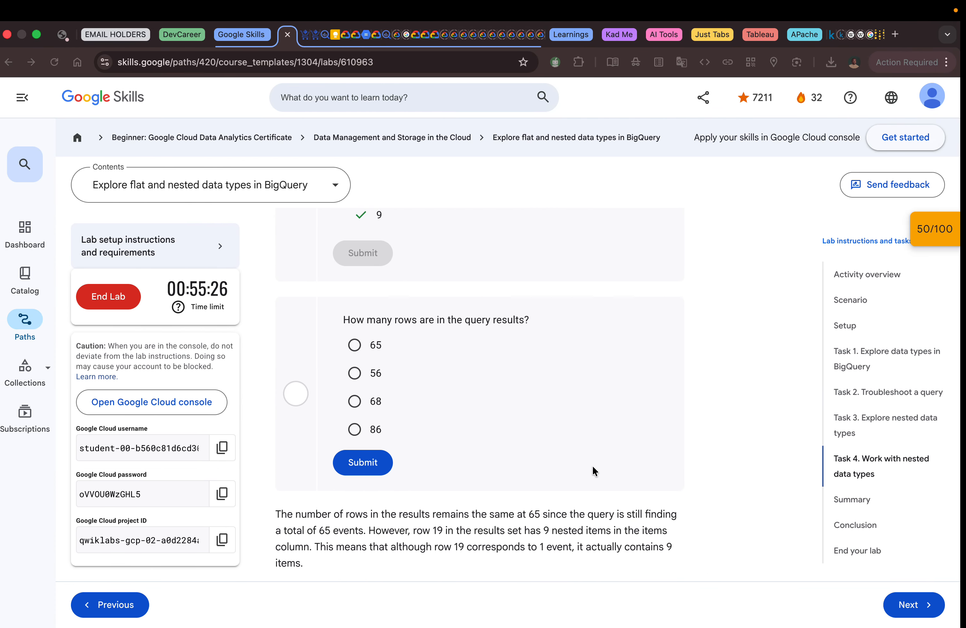
pyautogui.click(381, 345)
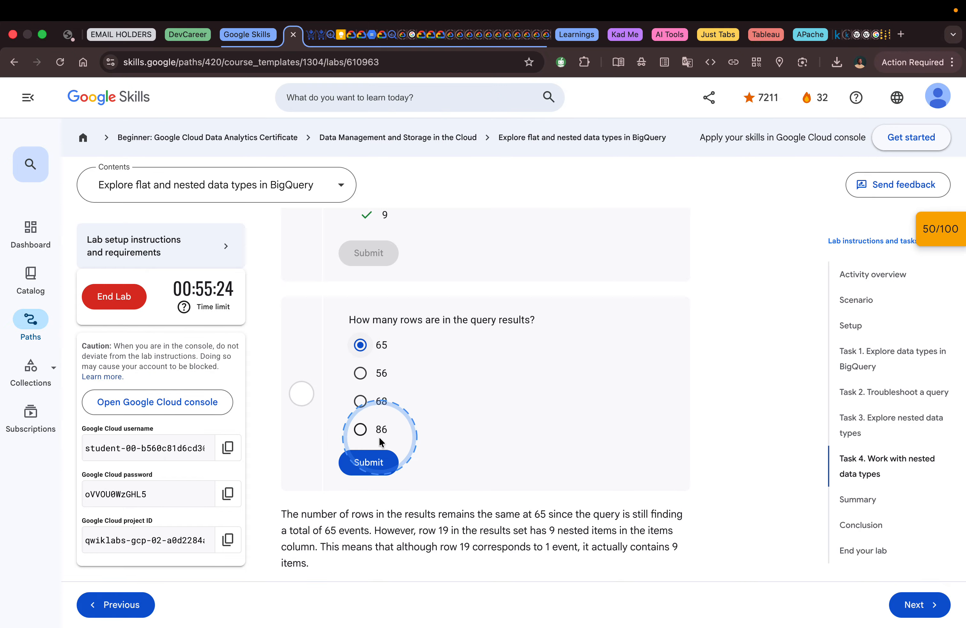
pyautogui.click(370, 465)
# Step: Read the lab's introduction to listing item names and copy the step 10 query that selects items.item_name
pyautogui.scroll(-7, 520, 427)
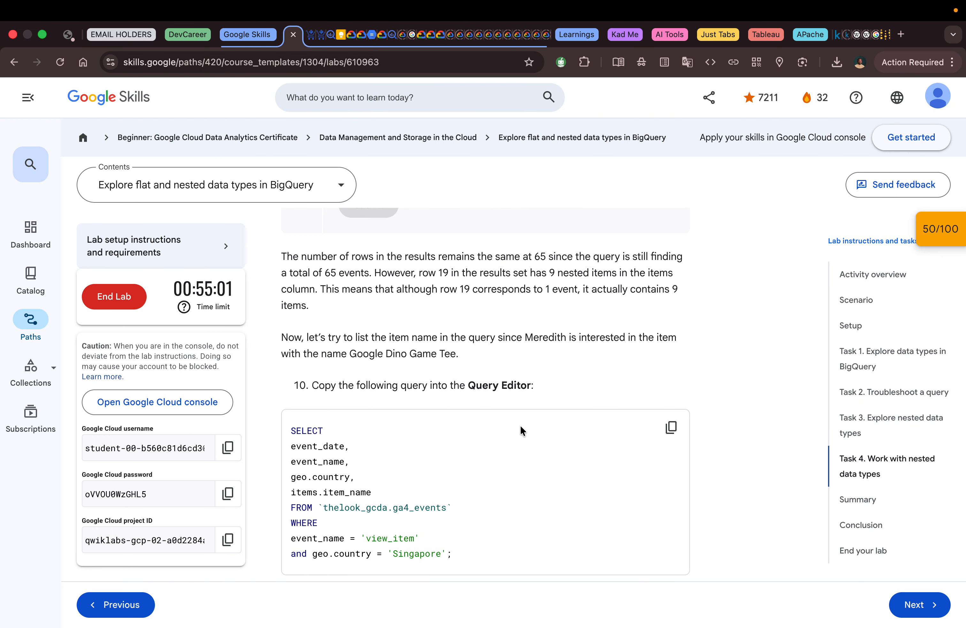
pyautogui.scroll(-2, 521, 424)
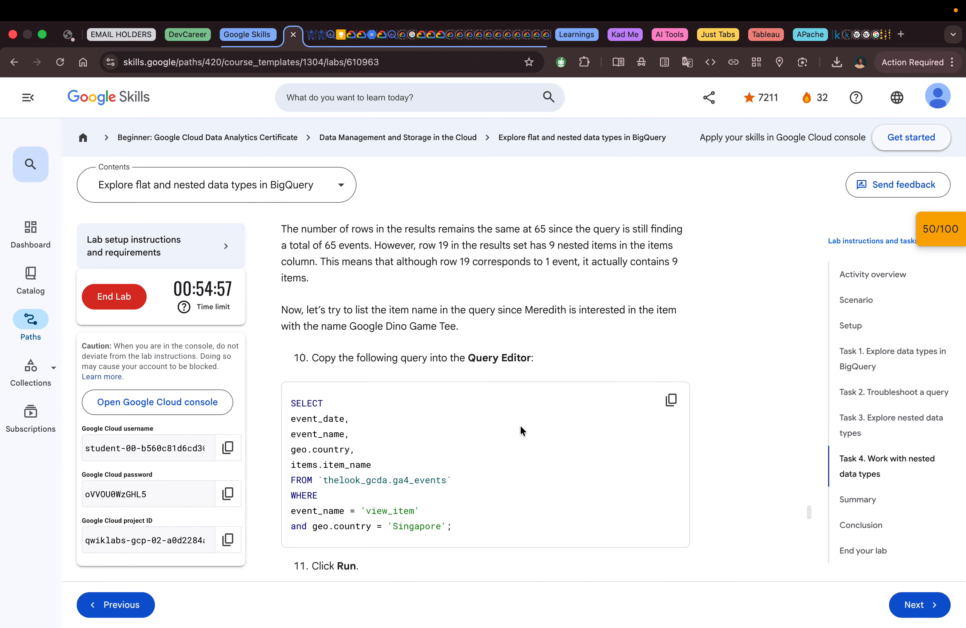
pyautogui.click(548, 411)
pyautogui.scroll(-3, 548, 412)
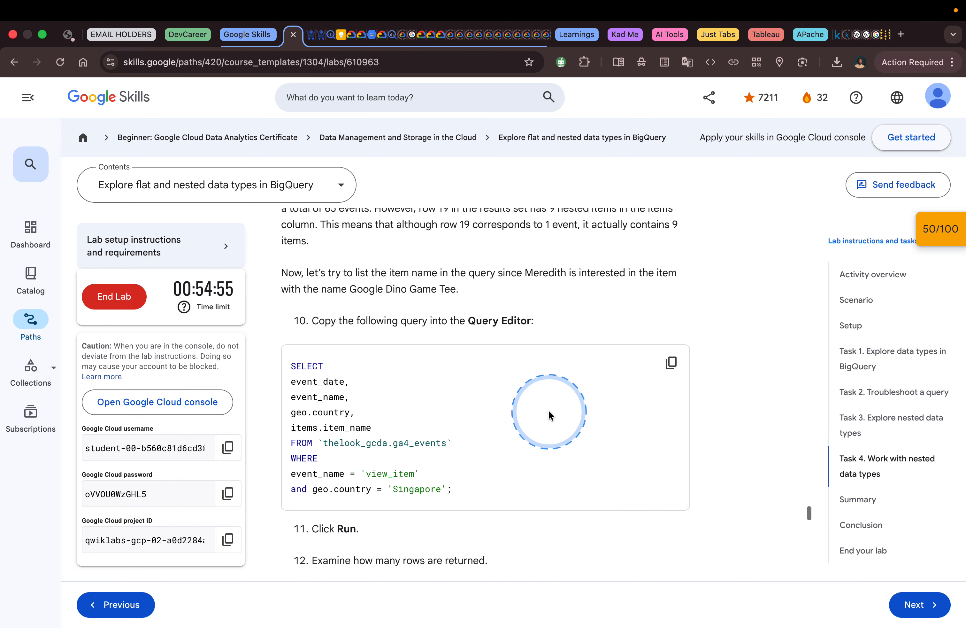
pyautogui.scroll(-1, 548, 412)
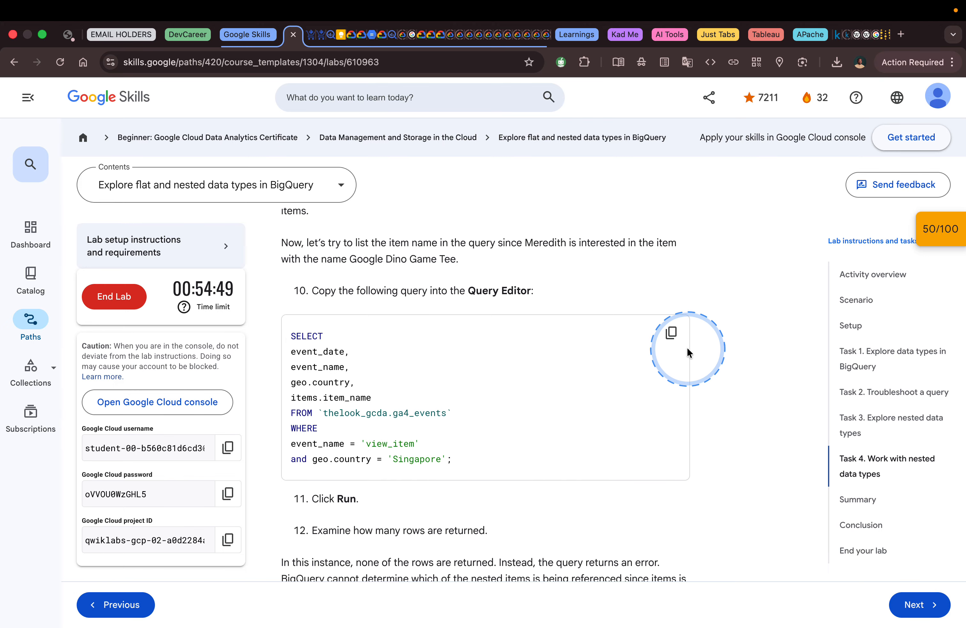
pyautogui.click(672, 333)
# Step: Read the lab's note on the expected outcome and paste the copied items.item_name query into a new BigQuery query
pyautogui.scroll(-5, 609, 362)
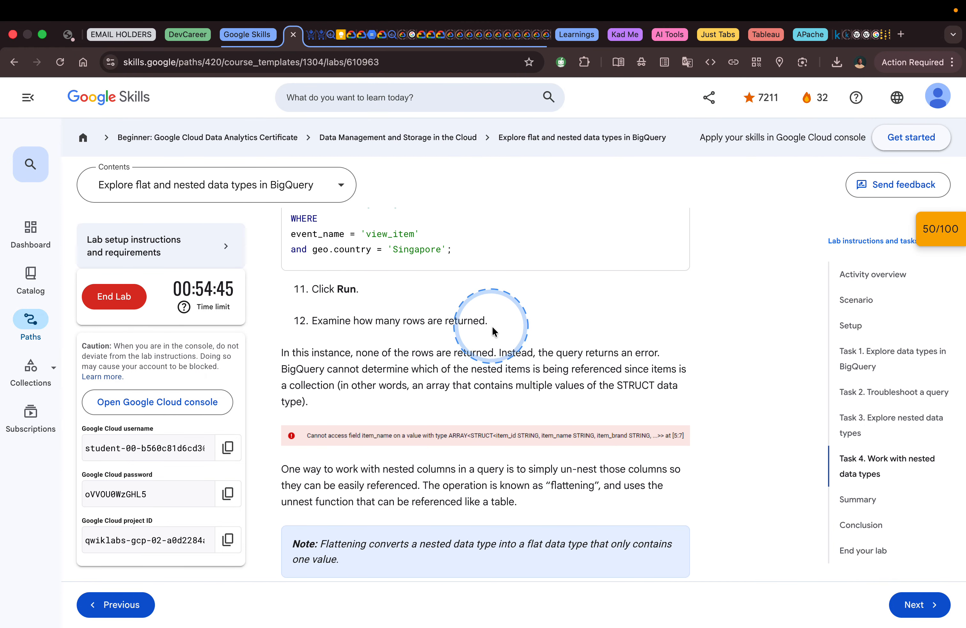
pyautogui.scroll(-1, 510, 345)
pyautogui.scroll(-2, 509, 345)
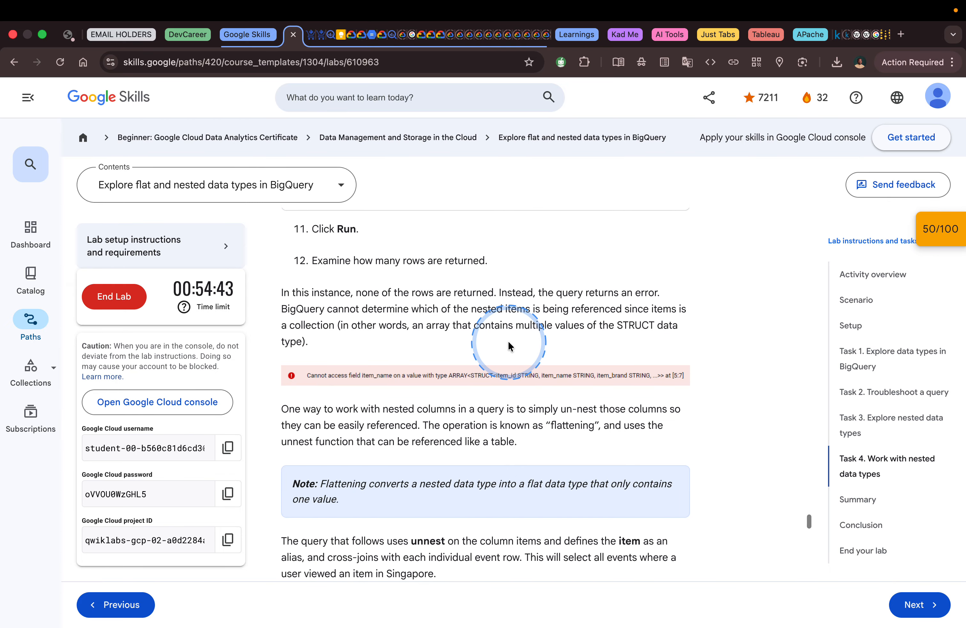
pyautogui.hotkey('ctrl', 'Right')
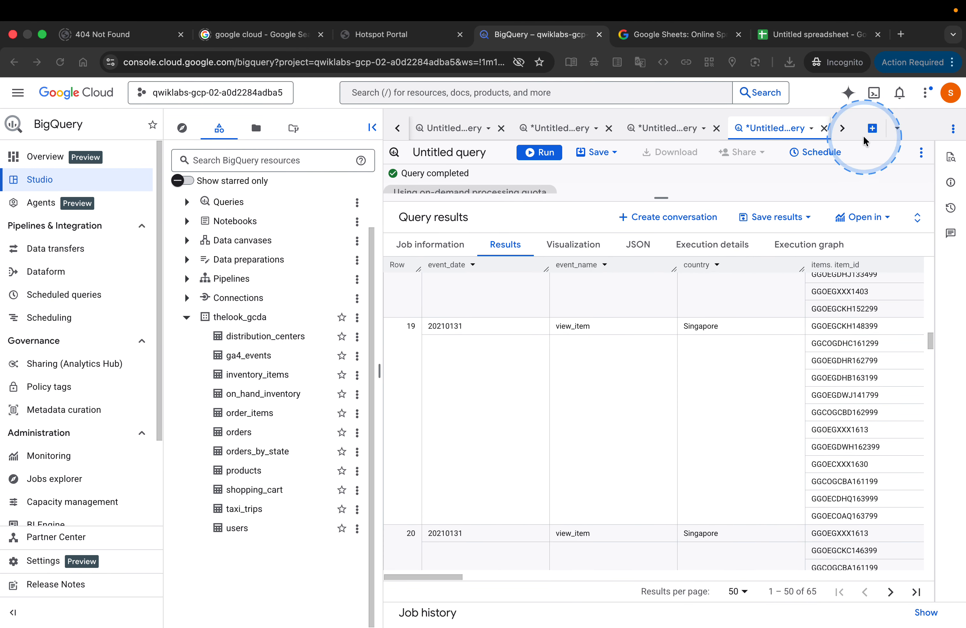
pyautogui.click(871, 126)
pyautogui.click(872, 128)
pyautogui.click(550, 232)
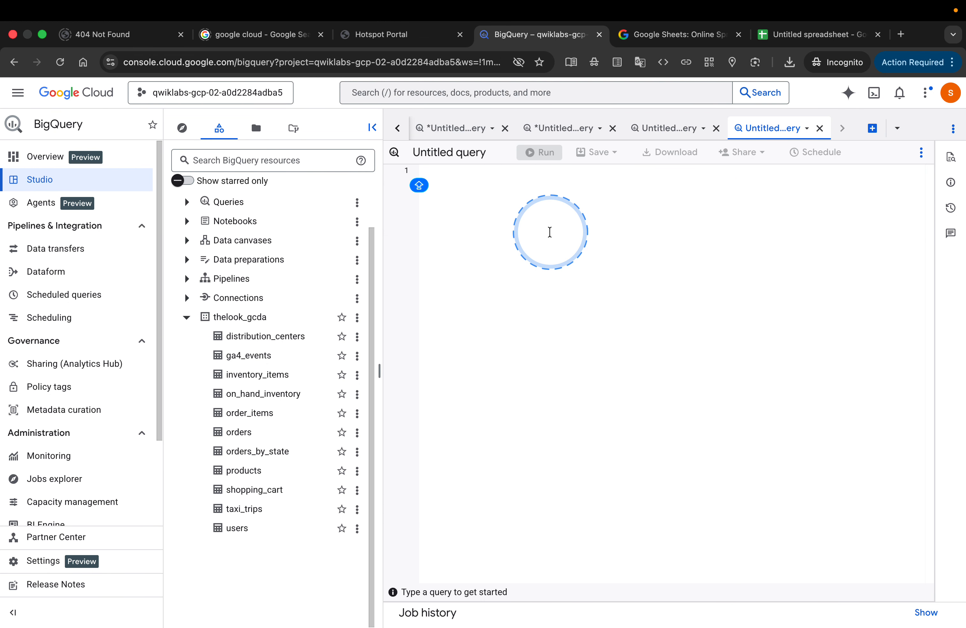
pyautogui.press('super+v')
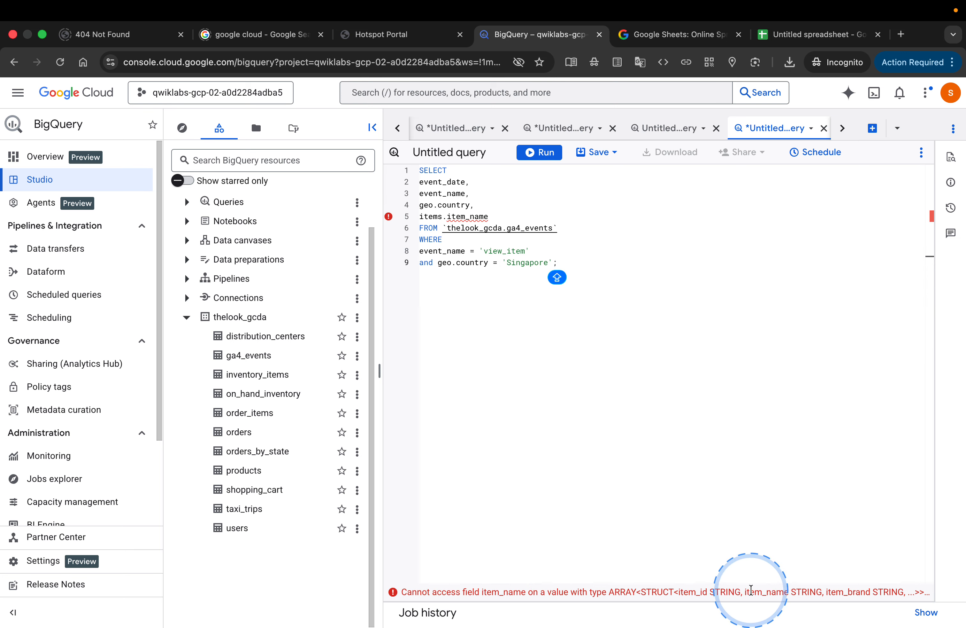
# Step: Return to the lab, read the explanation of flattening with unnest, and copy the step 13 query that joins unnest(items)
pyautogui.hotkey('ctrl', 'Left')
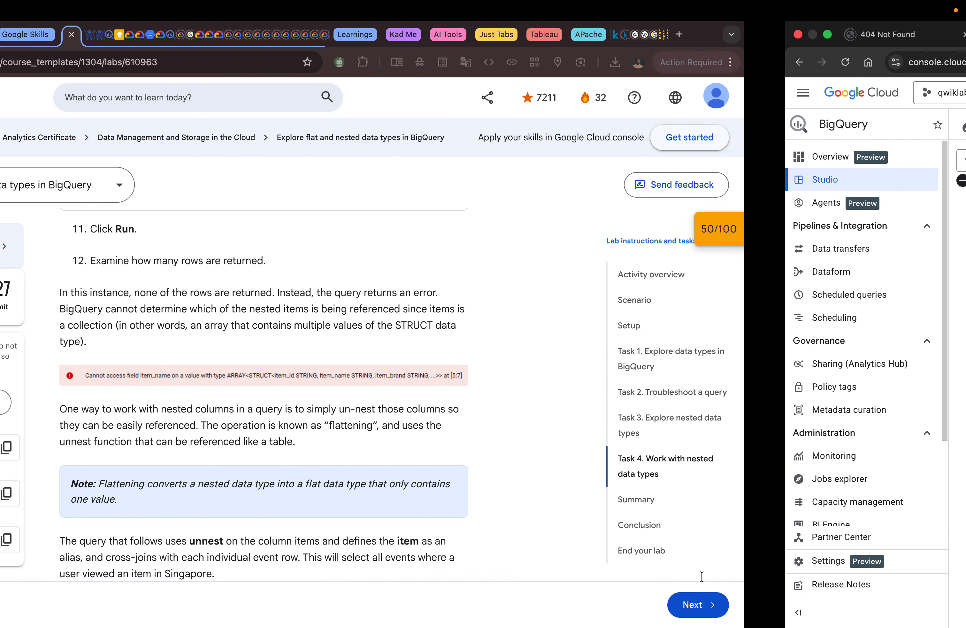
pyautogui.scroll(-2, 398, 403)
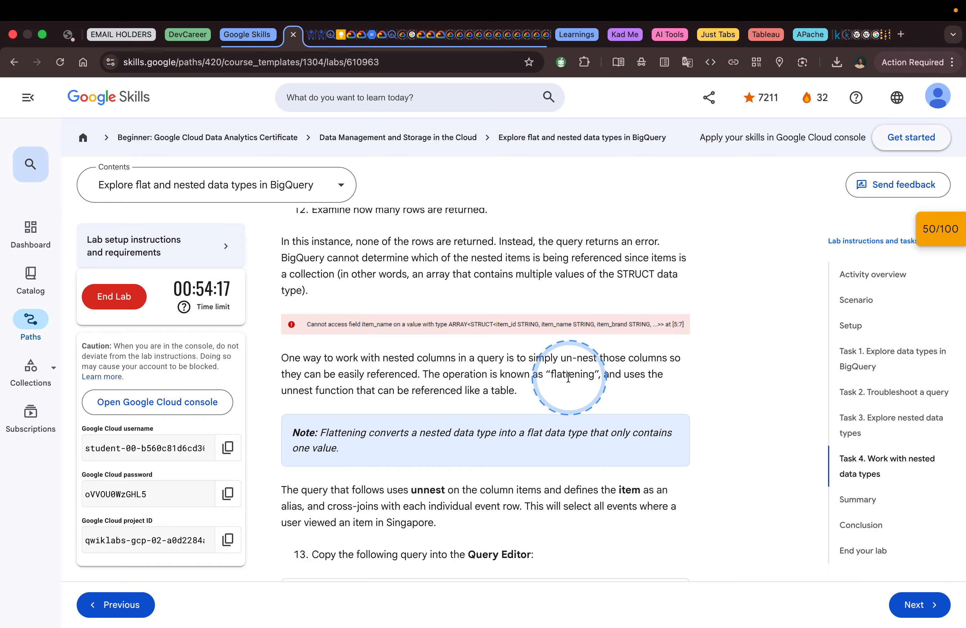
pyautogui.scroll(-2, 569, 378)
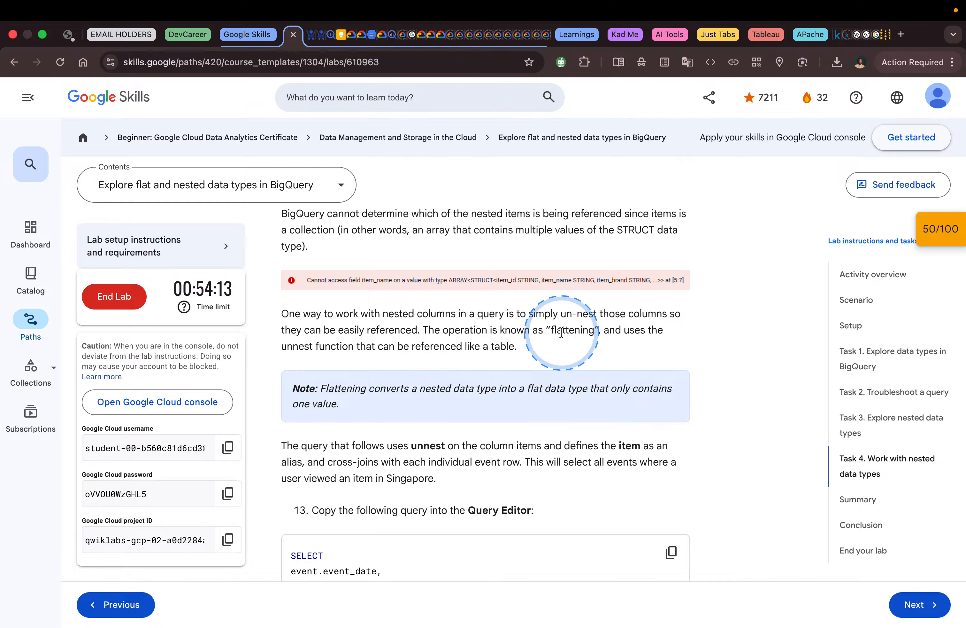
pyautogui.scroll(-2, 520, 348)
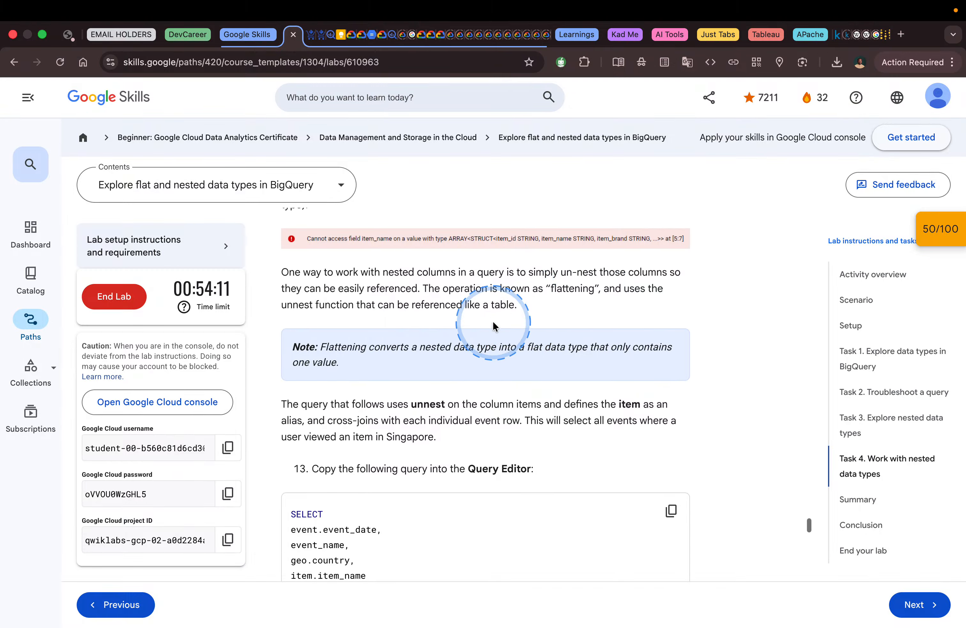
pyautogui.scroll(-3, 460, 308)
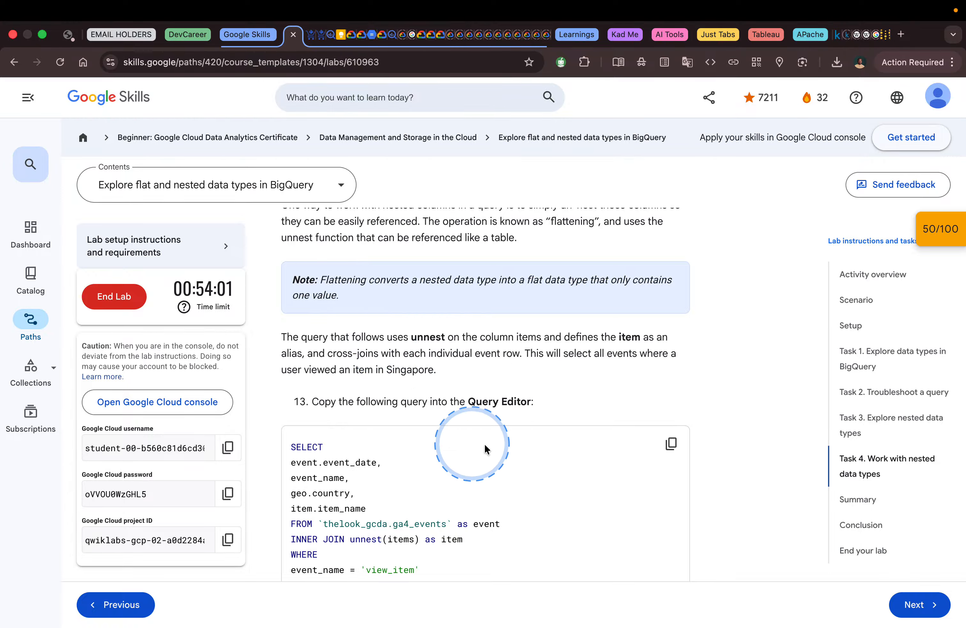
pyautogui.scroll(-2, 501, 460)
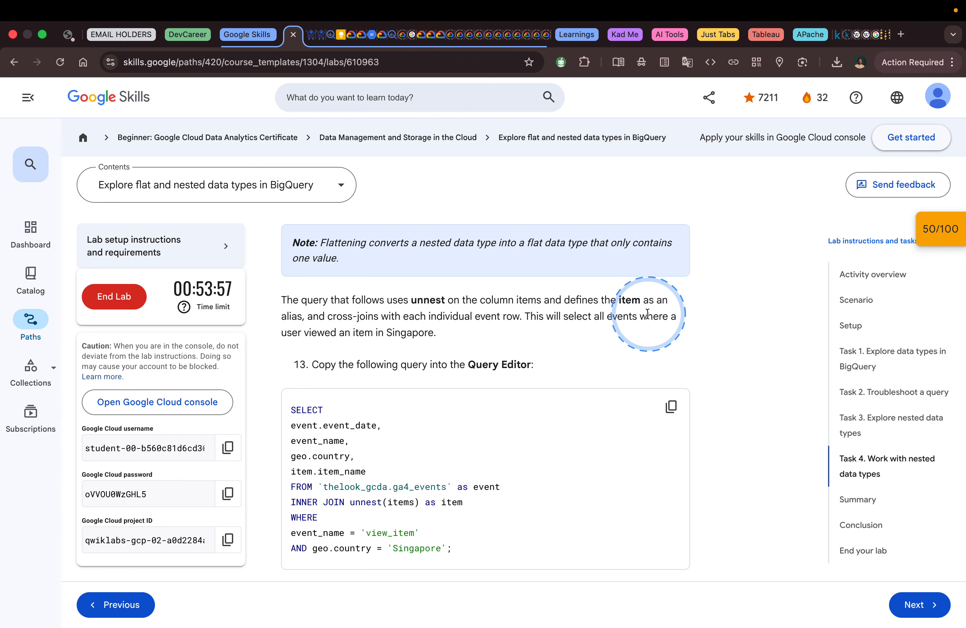
pyautogui.click(672, 411)
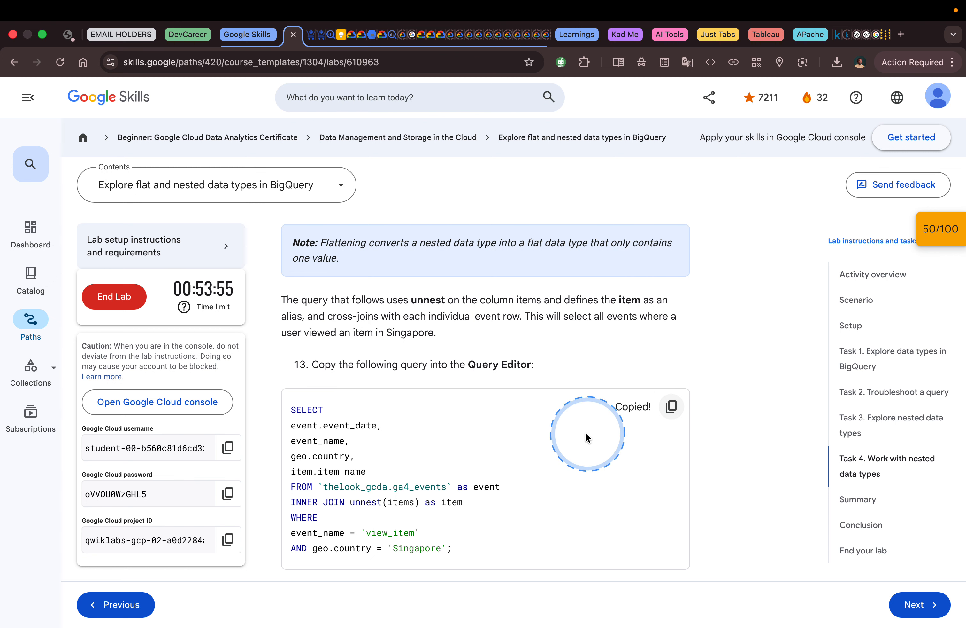
# Step: Replace the items.item_name query in the BigQuery editor with the copied INNER JOIN unnest(items) query
pyautogui.scroll(-2, 584, 432)
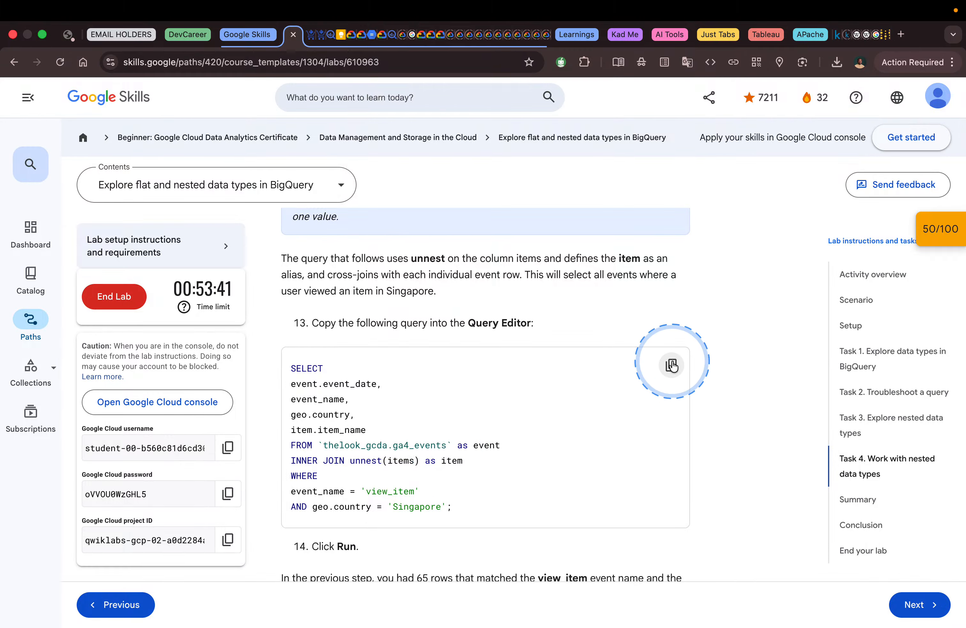
pyautogui.scroll(-3, 604, 371)
pyautogui.hotkey('ctrl', 'Right')
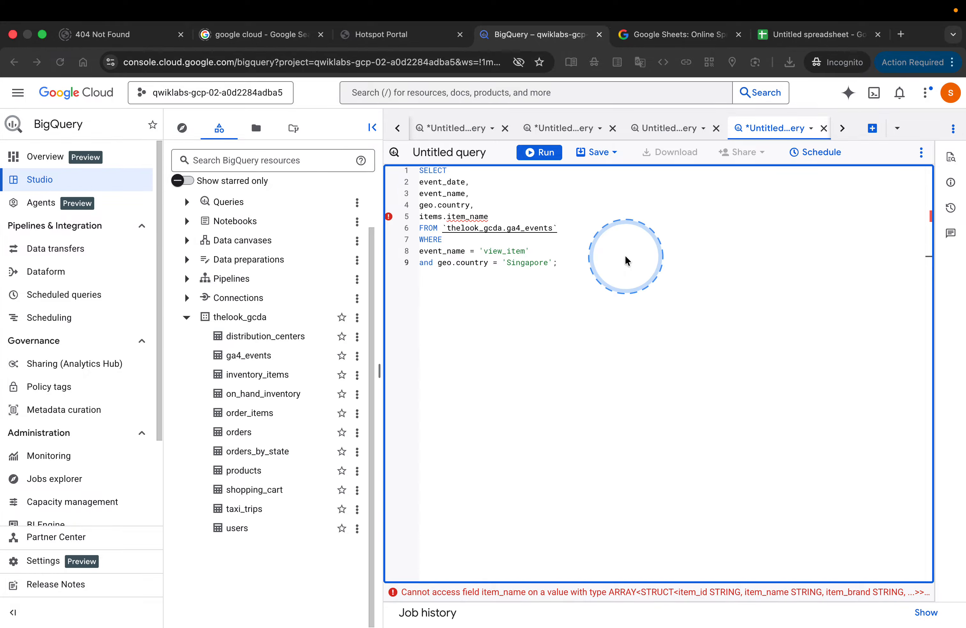
pyautogui.click(625, 256)
pyautogui.press('super+a')
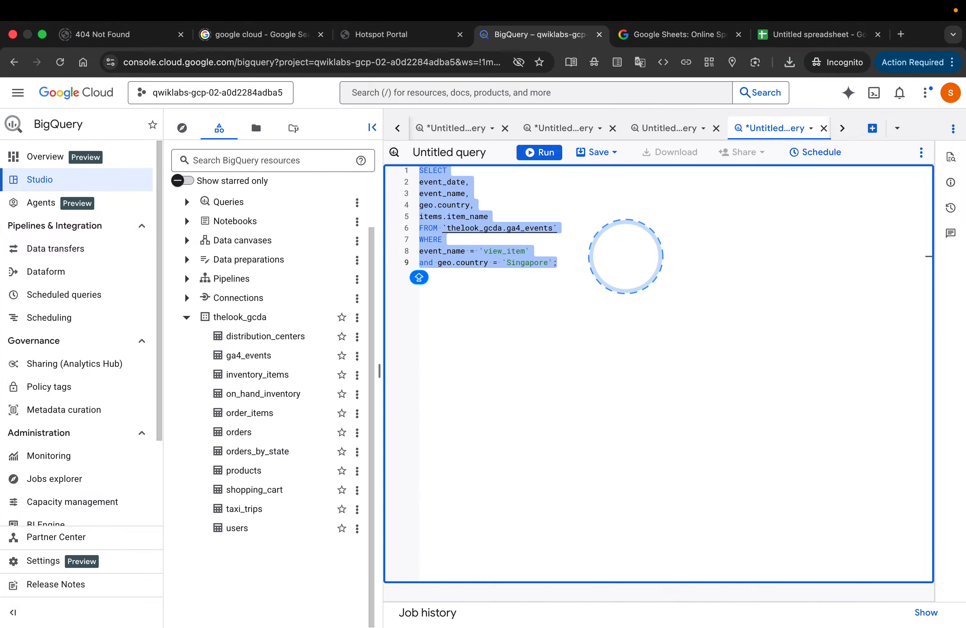
pyautogui.press('super+v')
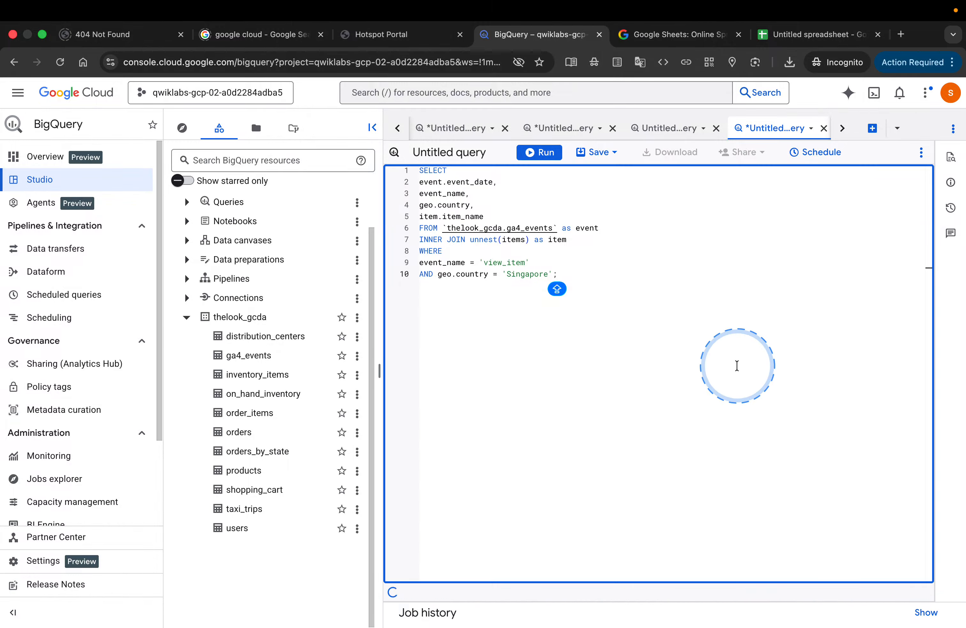
# Step: Run the unnest query and review the first rows of flattened Singapore view_item results
pyautogui.click(522, 154)
pyautogui.click(642, 278)
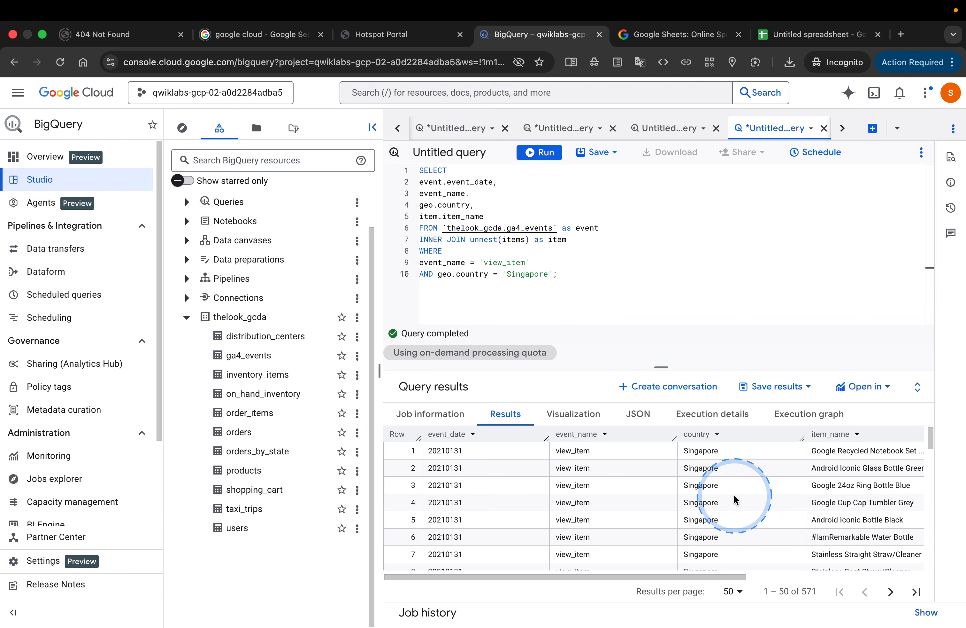
pyautogui.scroll(-3, 757, 506)
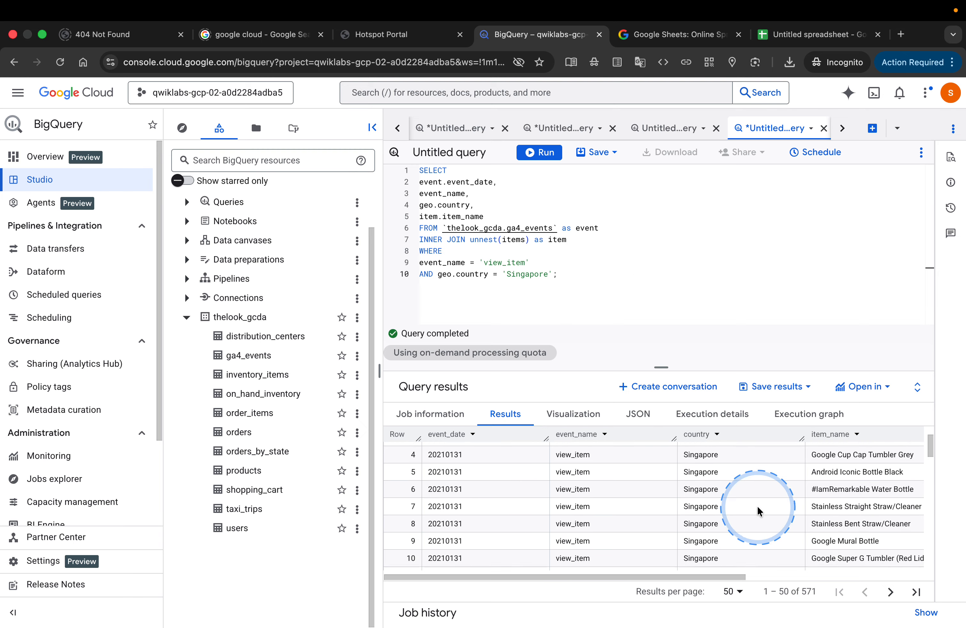
# Step: Return to the Google Skills lab and read the explanation and note on the row count and flattened dataset after the UNNEST operation
pyautogui.hotkey('ctrl', 'Left')
pyautogui.scroll(-5, 669, 497)
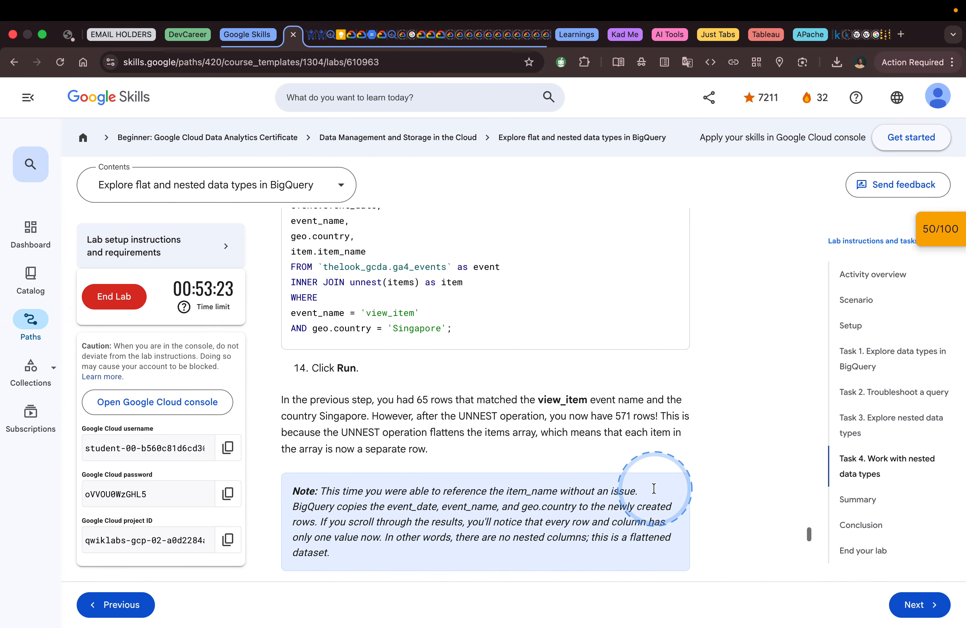
pyautogui.scroll(-1, 654, 492)
pyautogui.scroll(7, 654, 492)
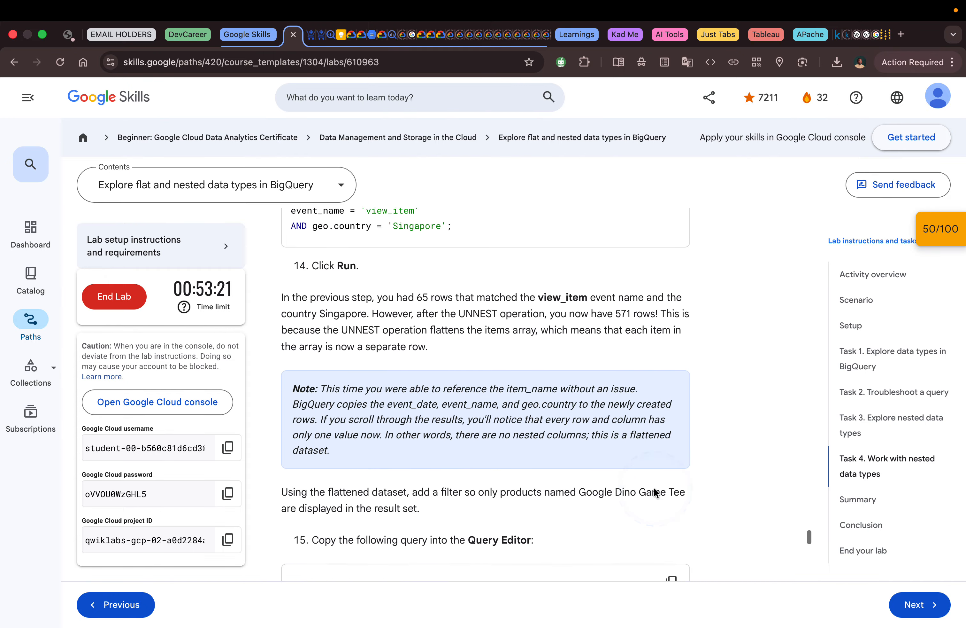
pyautogui.scroll(3, 654, 492)
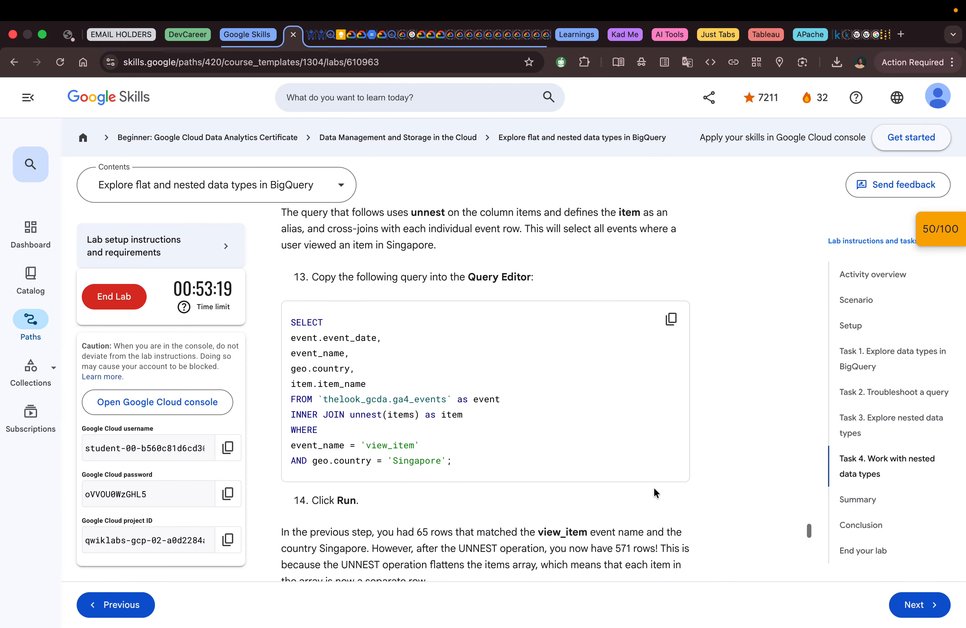
pyautogui.scroll(-4, 654, 492)
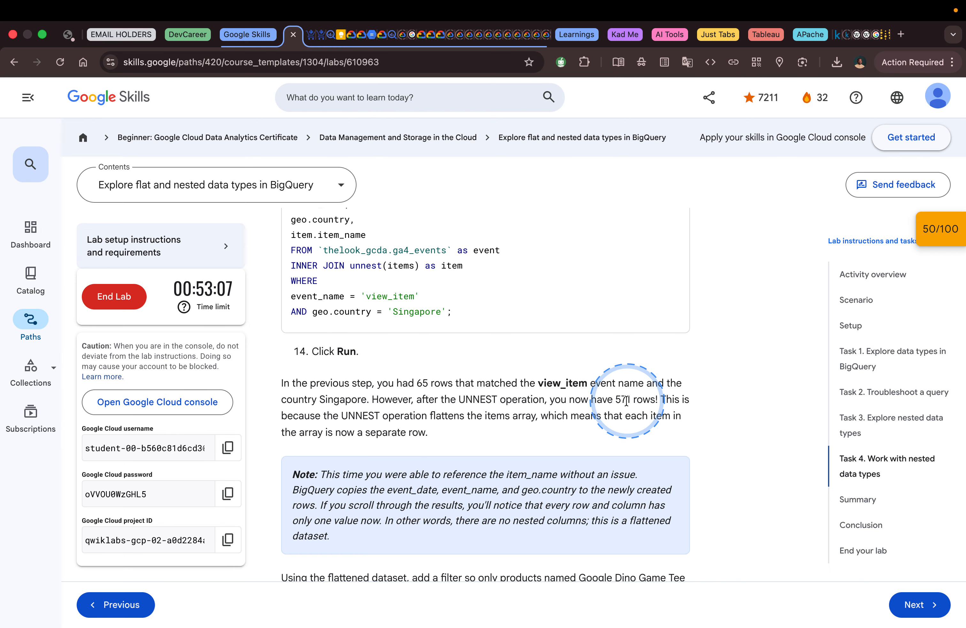
pyautogui.scroll(-5, 617, 400)
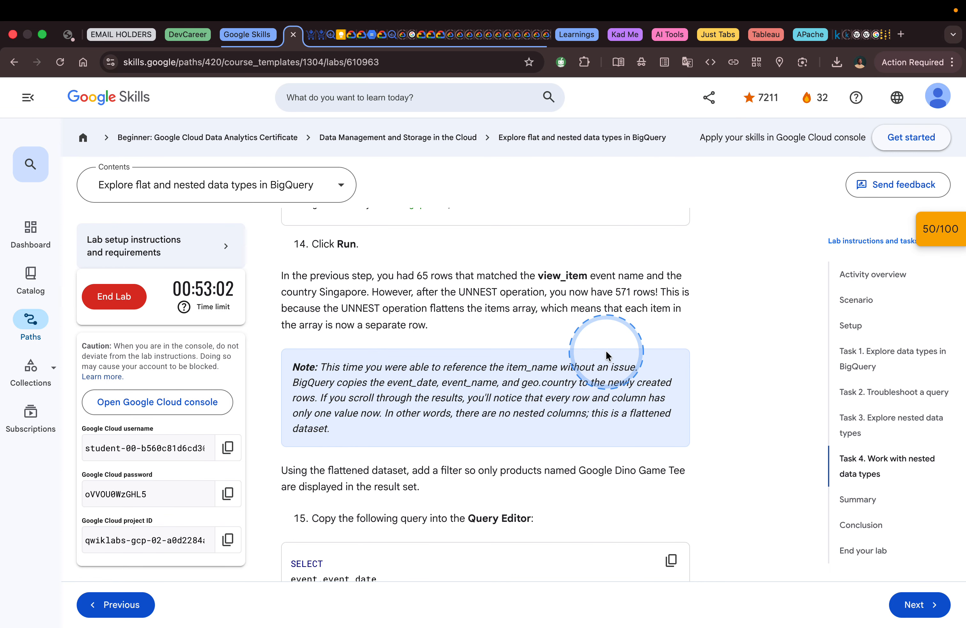
pyautogui.scroll(-2, 606, 355)
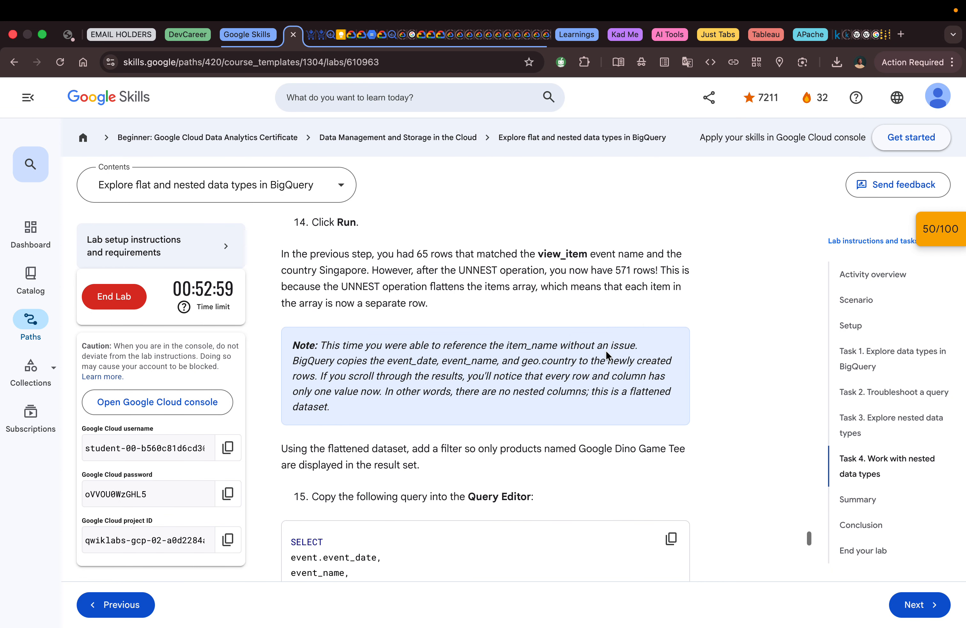
pyautogui.scroll(-3, 606, 351)
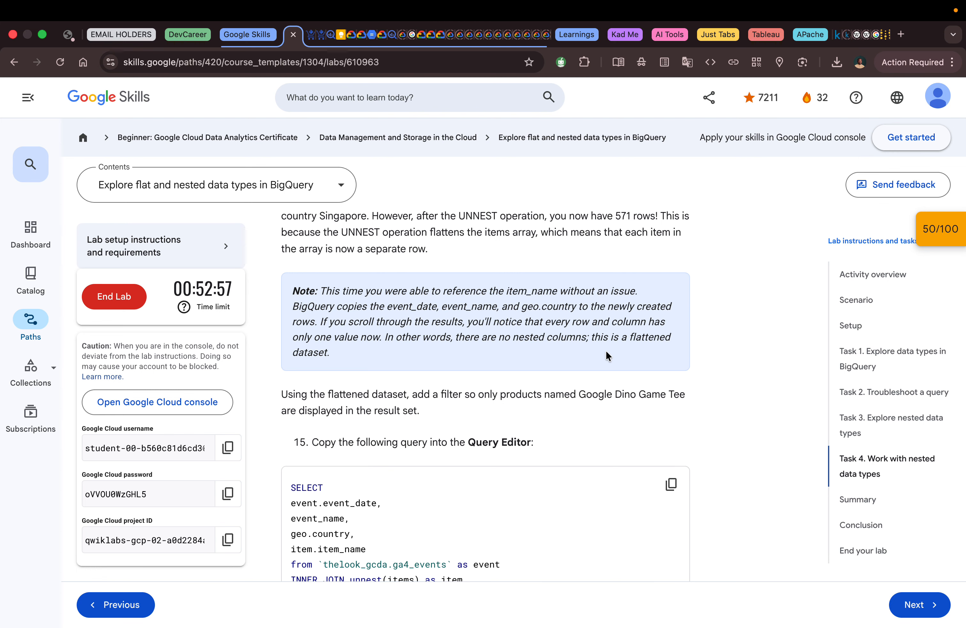
# Step: Copy the step 15 query that filters item.item_name to 'Google Dino Game Tee' and read the follow-up questions beneath it
pyautogui.scroll(-5, 607, 354)
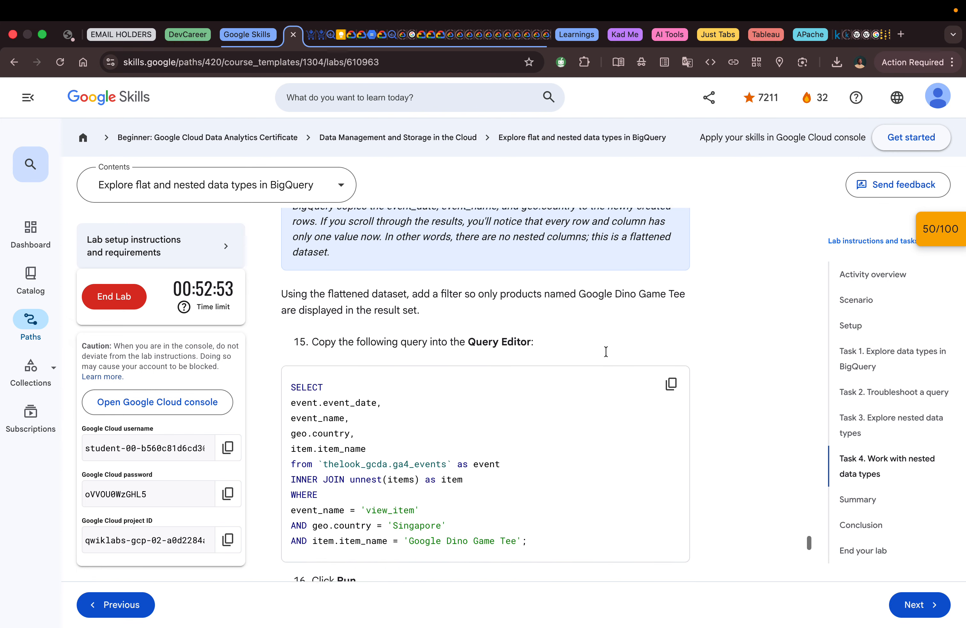
pyautogui.click(672, 382)
pyautogui.scroll(-2, 618, 371)
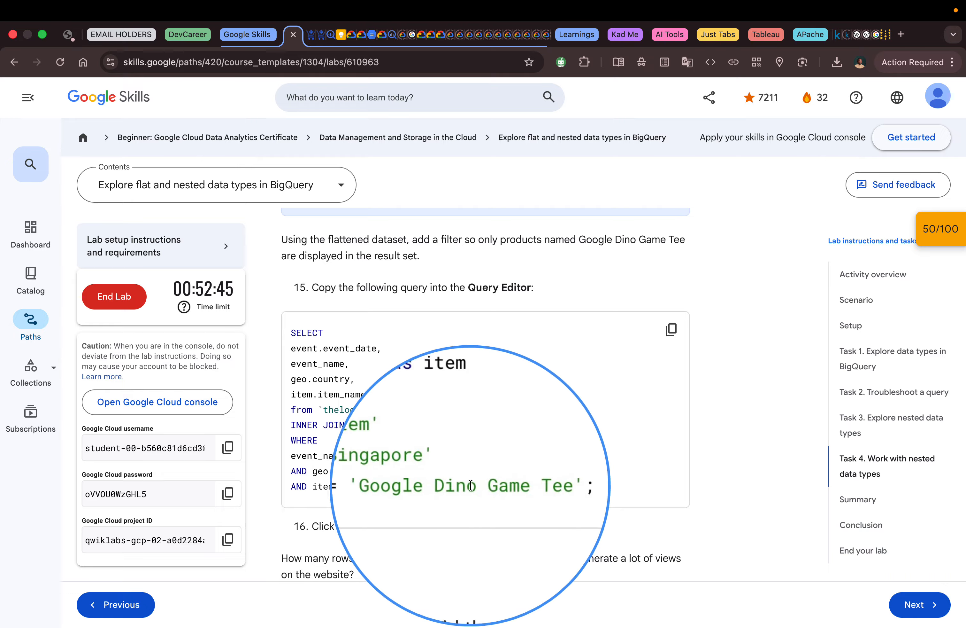
pyautogui.scroll(-3, 469, 486)
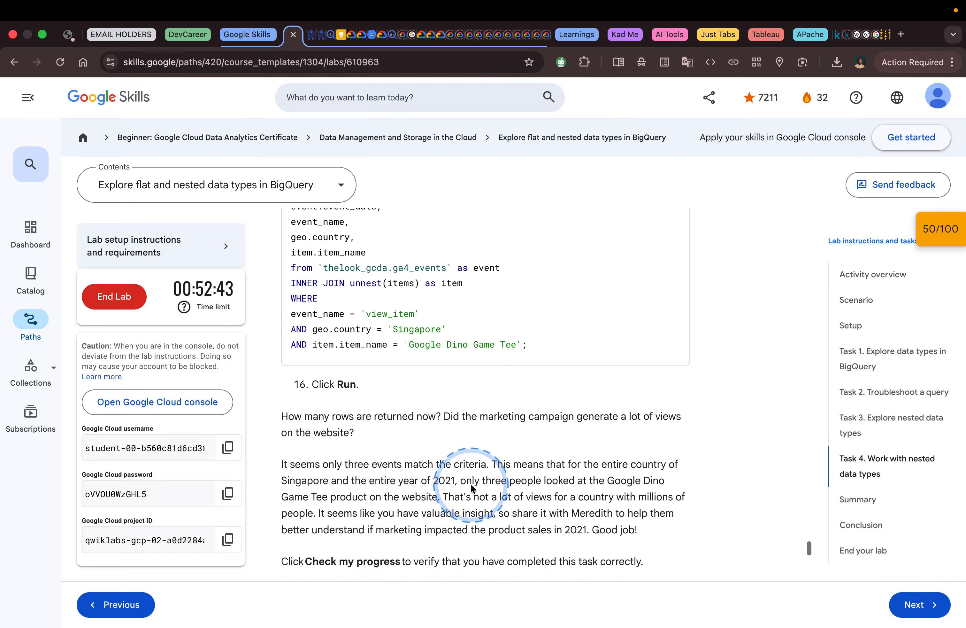
# Step: Switch to BigQuery, replace the current query with the copied Google Dino Game Tee filter query, and run it
pyautogui.hotkey('ctrl', 'Right')
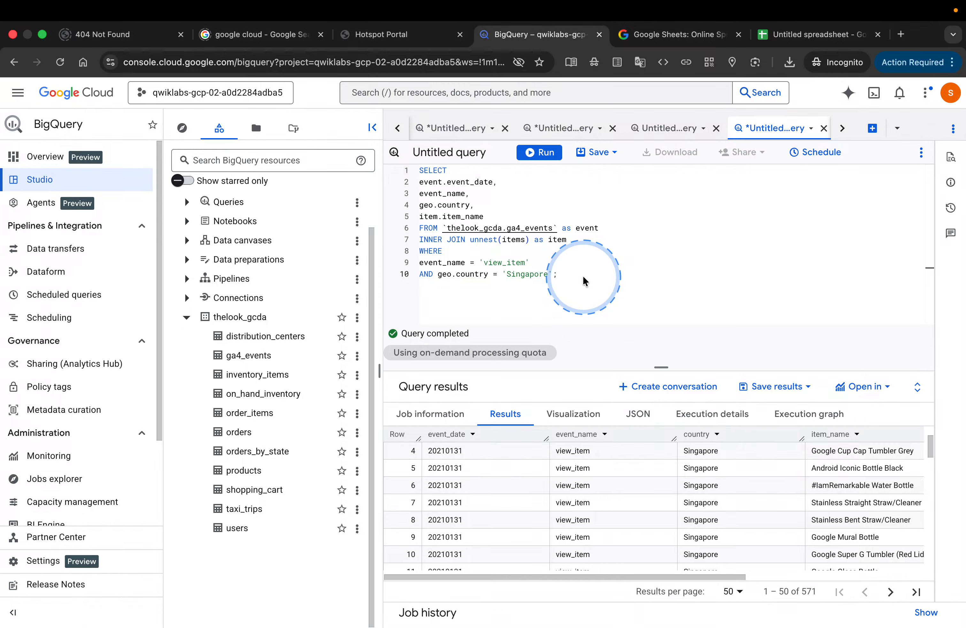
pyautogui.click(582, 276)
pyautogui.hotkey('ctrl', 'a')
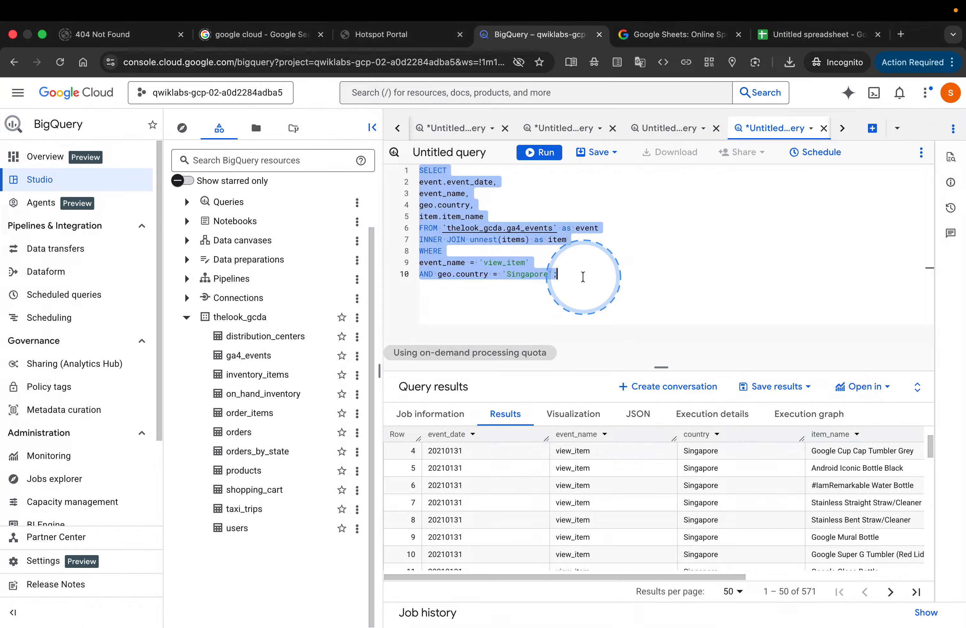
pyautogui.press('BackSpace')
pyautogui.hotkey('ctrl', 'v')
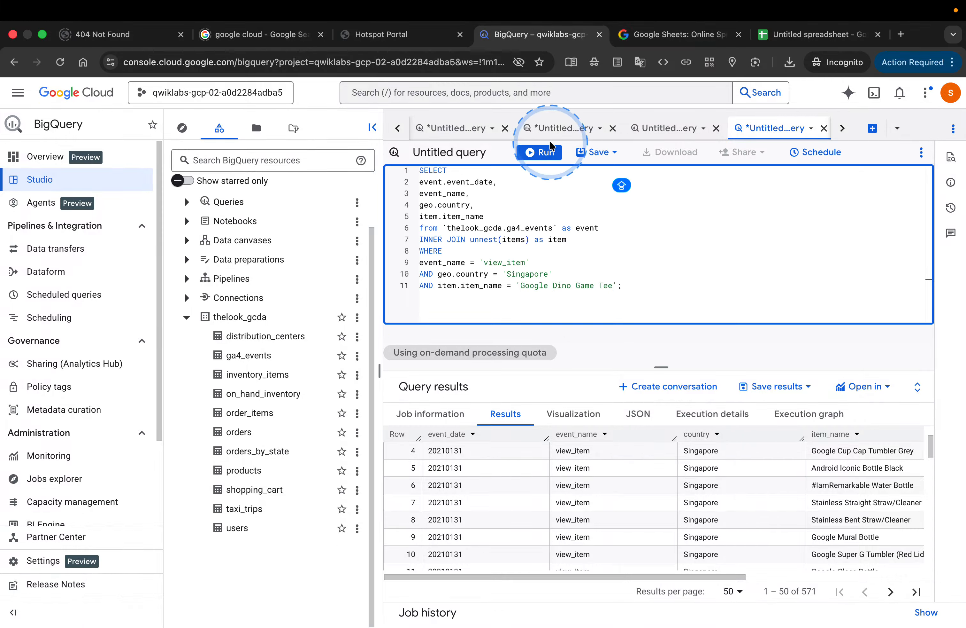
pyautogui.click(539, 152)
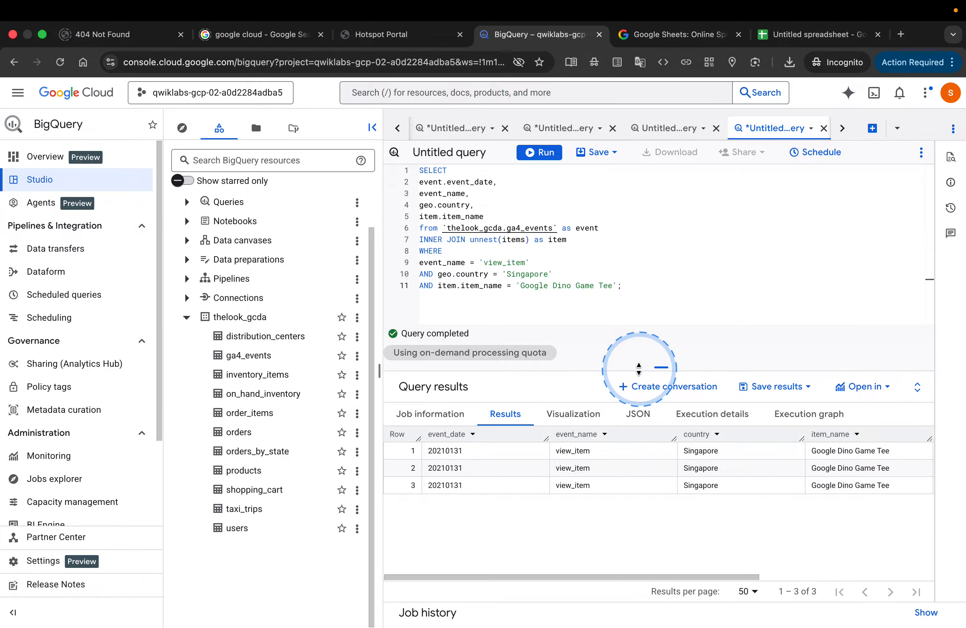
# Step: Return to the lab, read the discussion of the marketing campaign's views, and check the progress of the "Work with nested data types" task
pyautogui.hotkey('ctrl', 'Left')
pyautogui.scroll(-2, 560, 383)
pyautogui.scroll(-2, 561, 387)
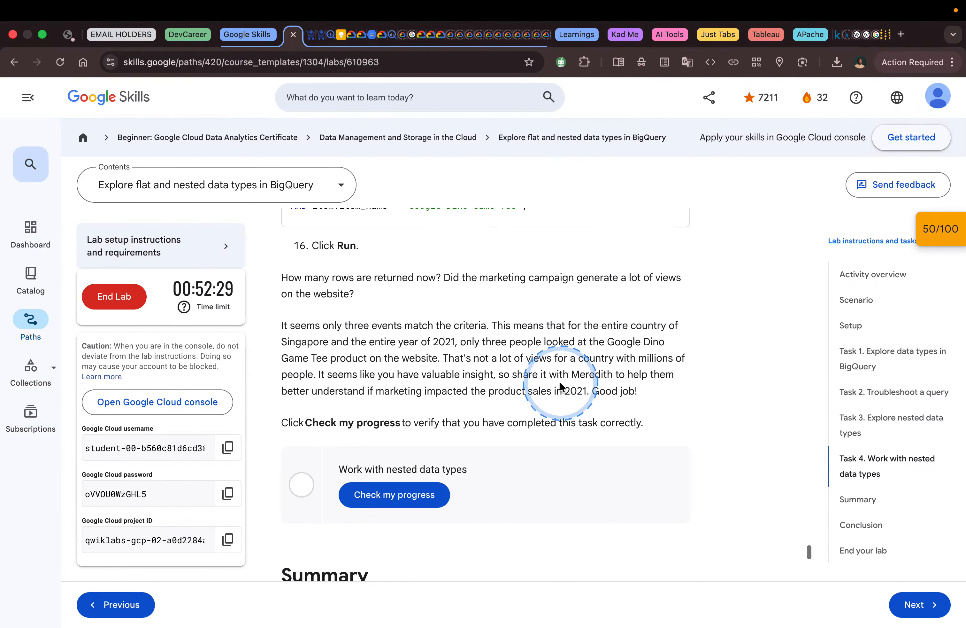
pyautogui.scroll(1, 393, 307)
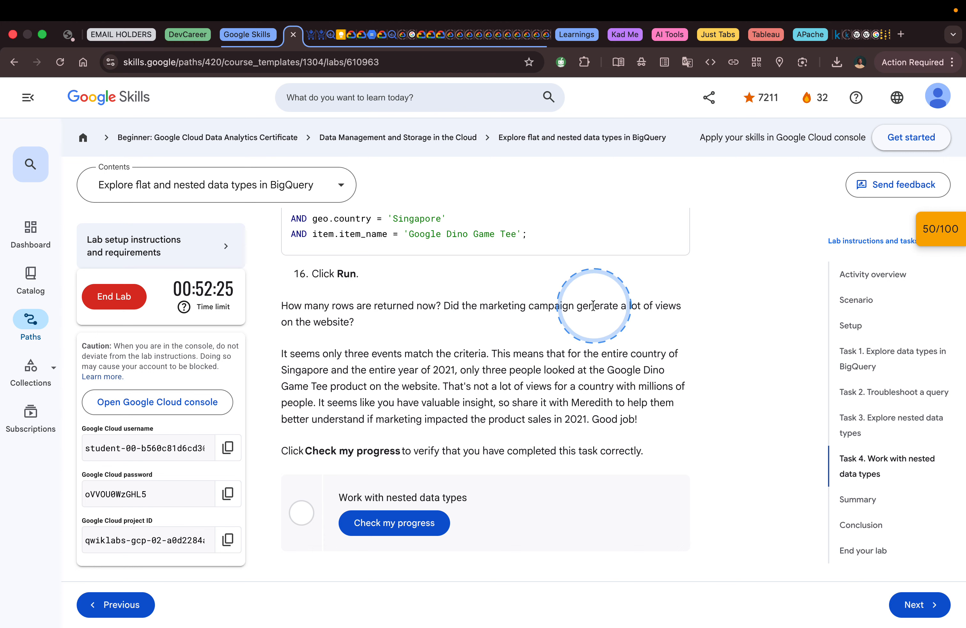
pyautogui.scroll(-1, 452, 316)
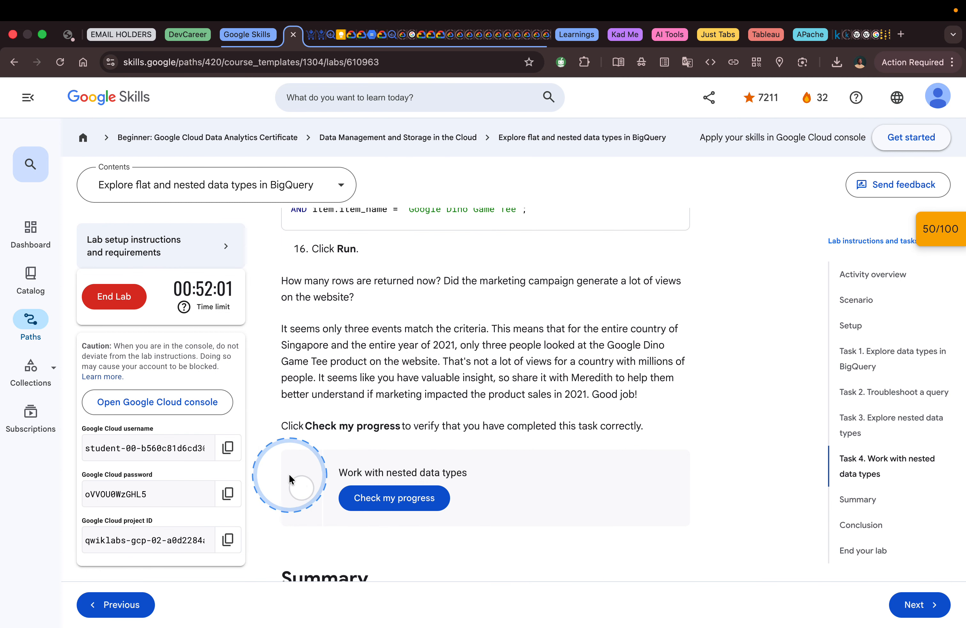
pyautogui.click(373, 496)
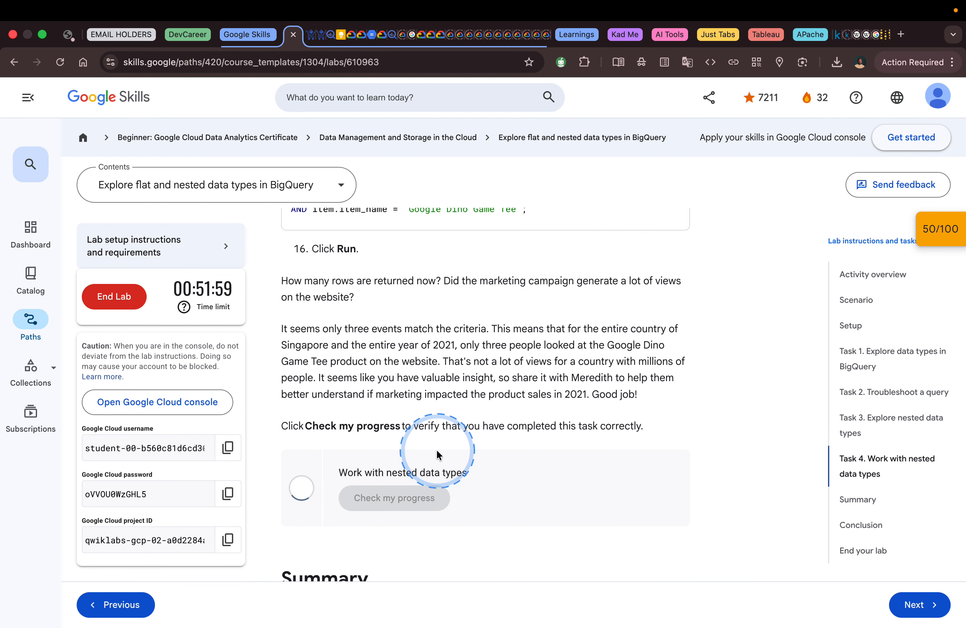
pyautogui.scroll(-5, 436, 451)
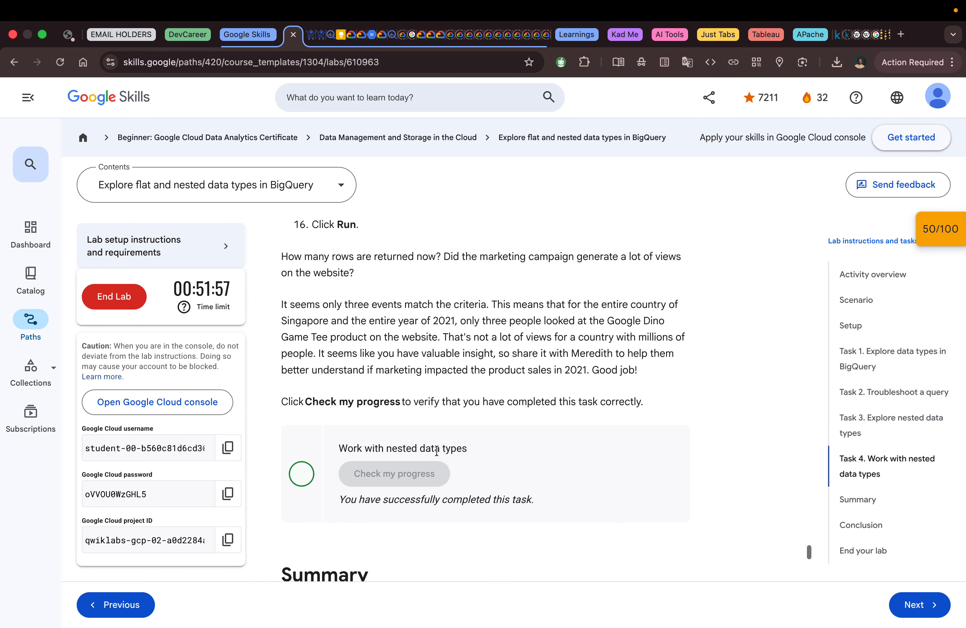
# Step: Read the lab's Summary of data types and the UNNEST operator, and its Conclusion section
pyautogui.scroll(-3, 436, 453)
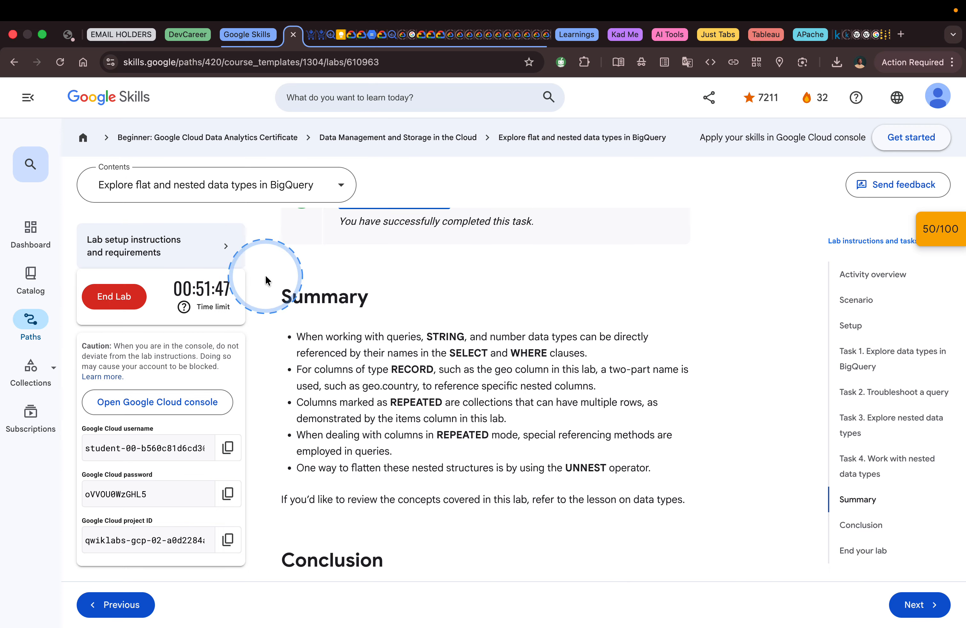
pyautogui.moveTo(271, 282)
pyautogui.mouseDown()
pyautogui.moveTo(694, 488)
pyautogui.moveTo(752, 529)
pyautogui.mouseUp()
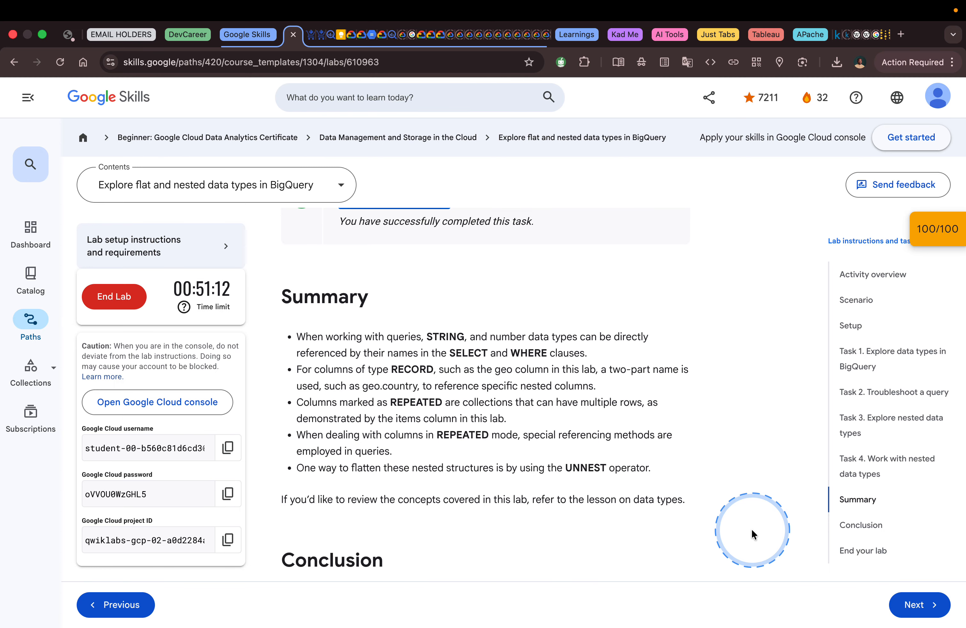
pyautogui.scroll(-7, 752, 534)
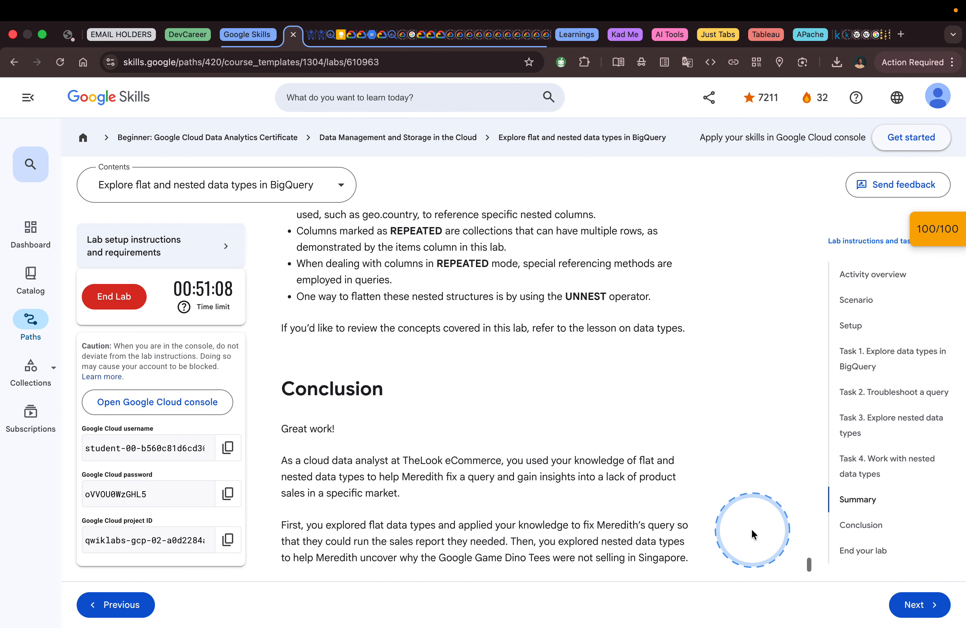
pyautogui.scroll(-1, 753, 534)
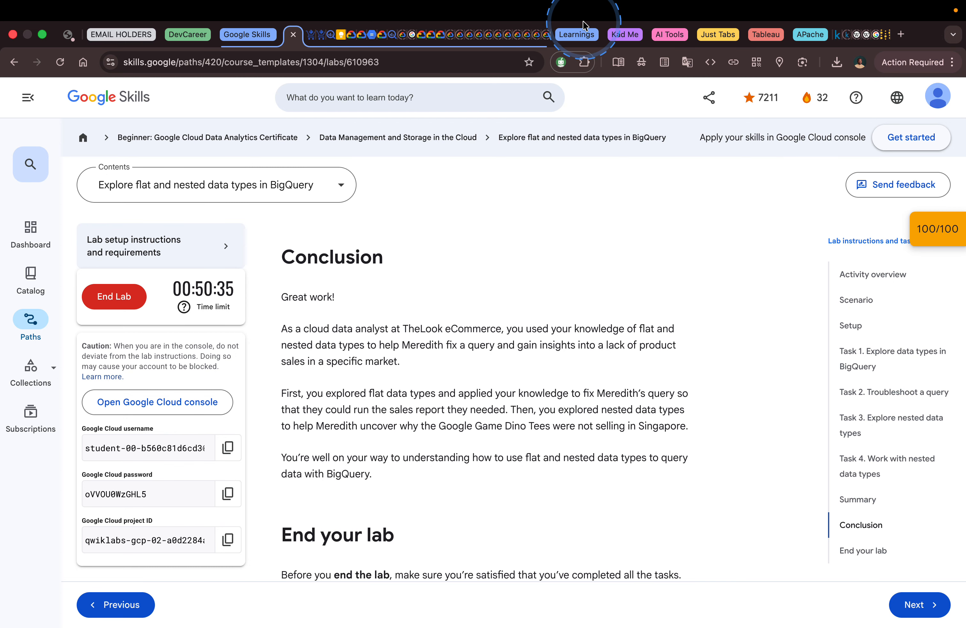
pyautogui.moveTo(572, 8)
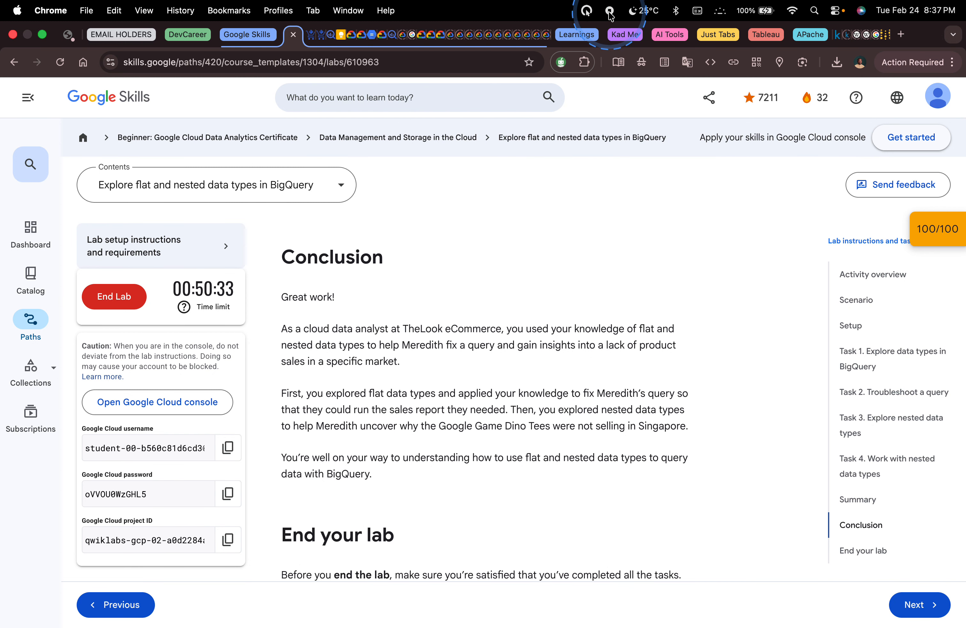